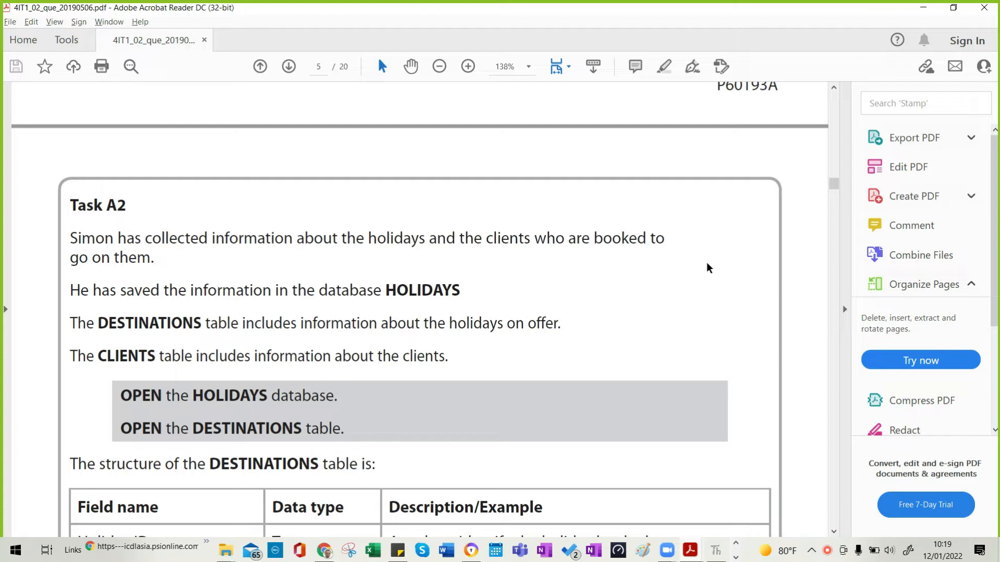
Read the Task A2 introduction, switch to Access and open the Destinations table in Design View.
{"action": "scroll", "coordinate": [227, 282], "scroll_direction": "down", "scroll_amount": 3}
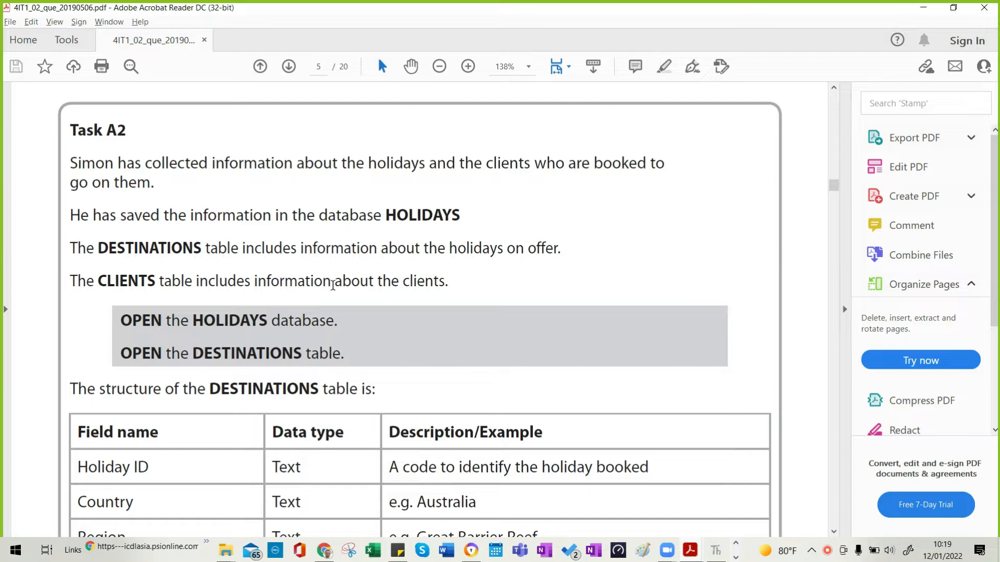
{"action": "scroll", "coordinate": [393, 284], "scroll_direction": "down", "scroll_amount": 5}
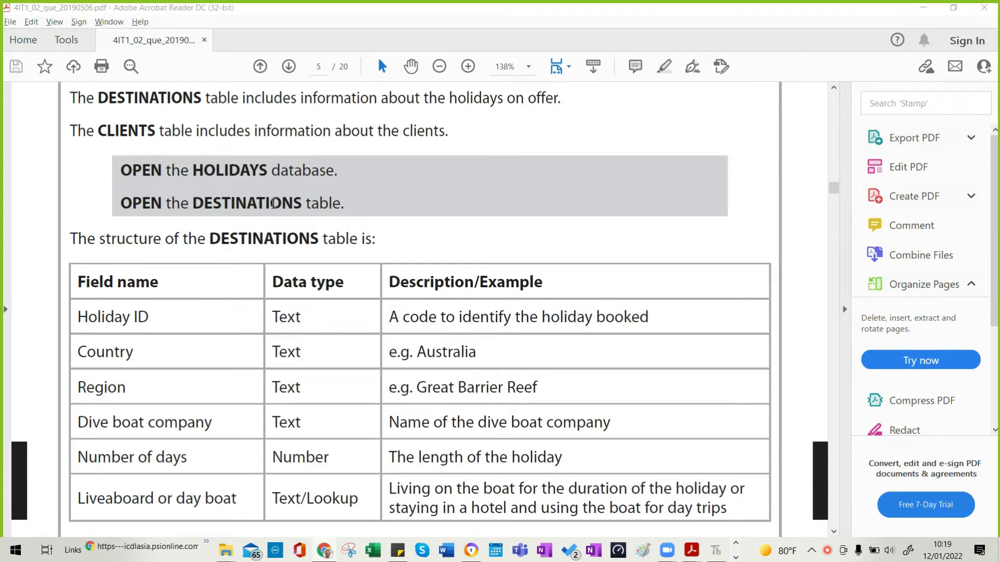
{"action": "key", "text": "alt+Tab"}
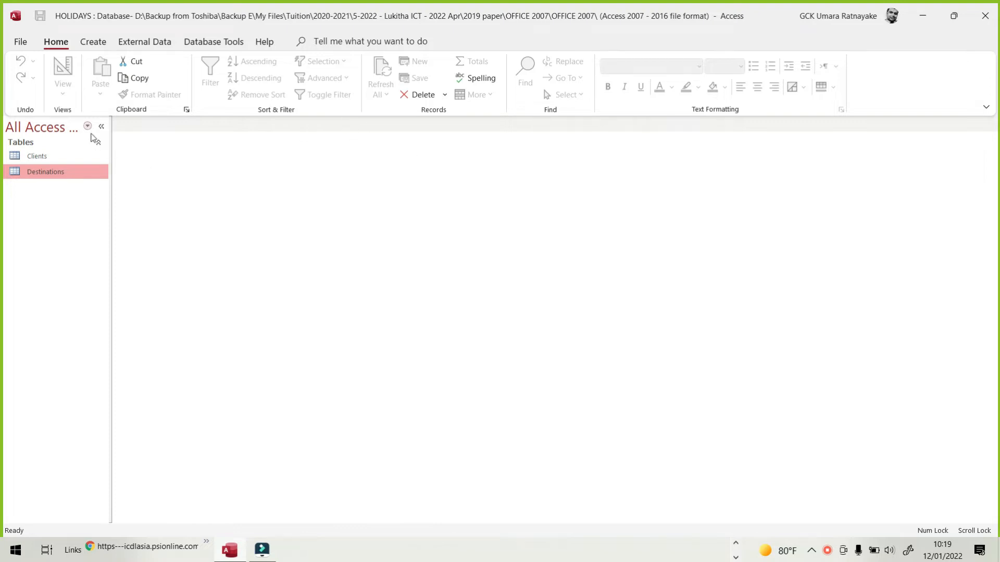
{"action": "left_click", "coordinate": [87, 128]}
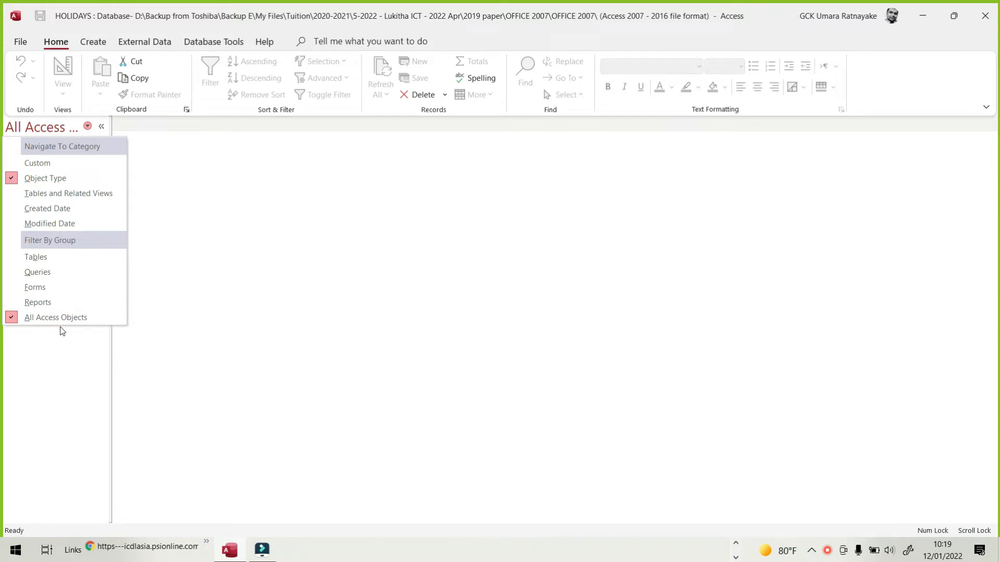
{"action": "left_click", "coordinate": [63, 346]}
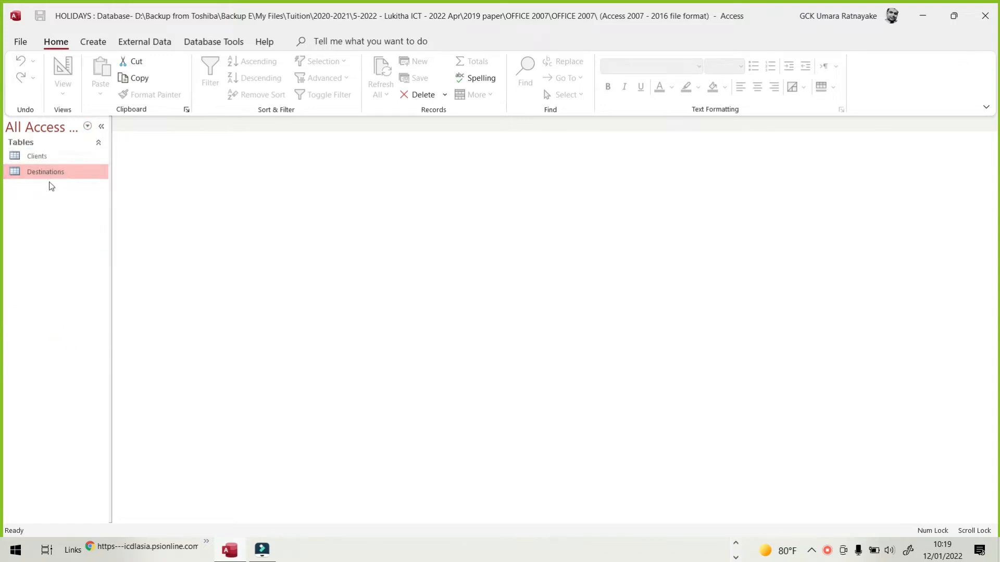
{"action": "right_click", "coordinate": [62, 176]}
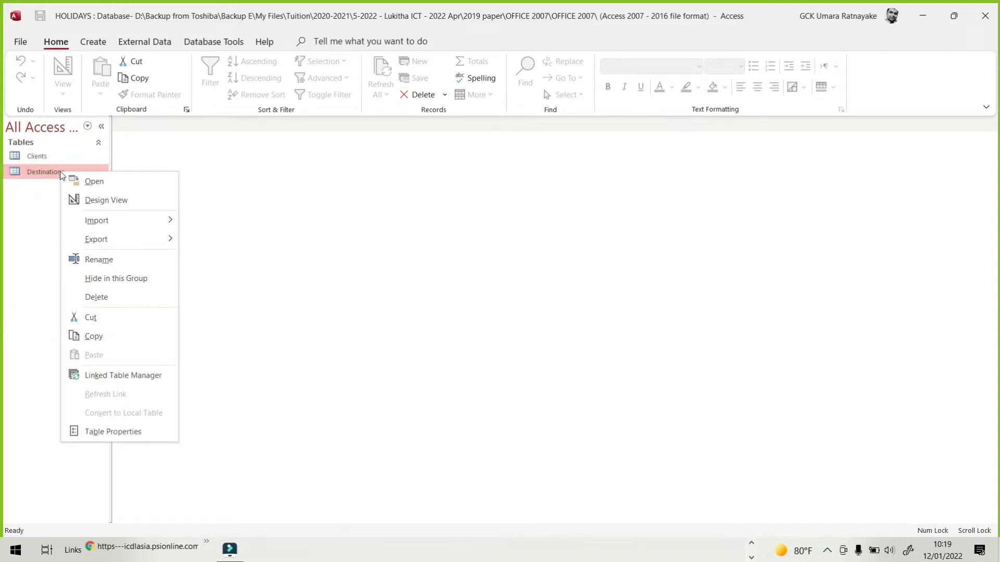
{"action": "left_click", "coordinate": [96, 201]}
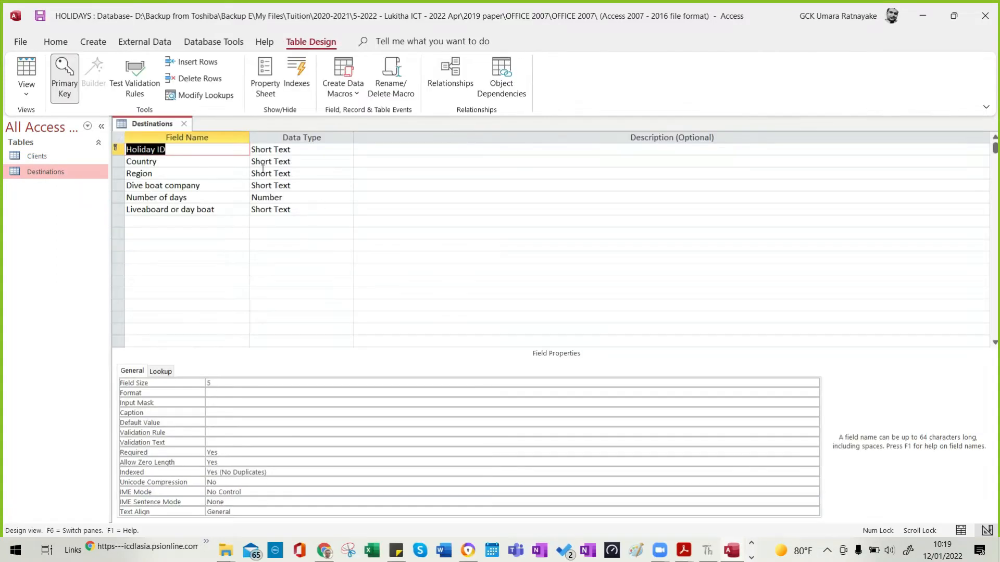
Compare the Destinations table's field names and data types in Access with the structure listed in the exam paper PDF.
{"action": "key", "text": "alt+Tab"}
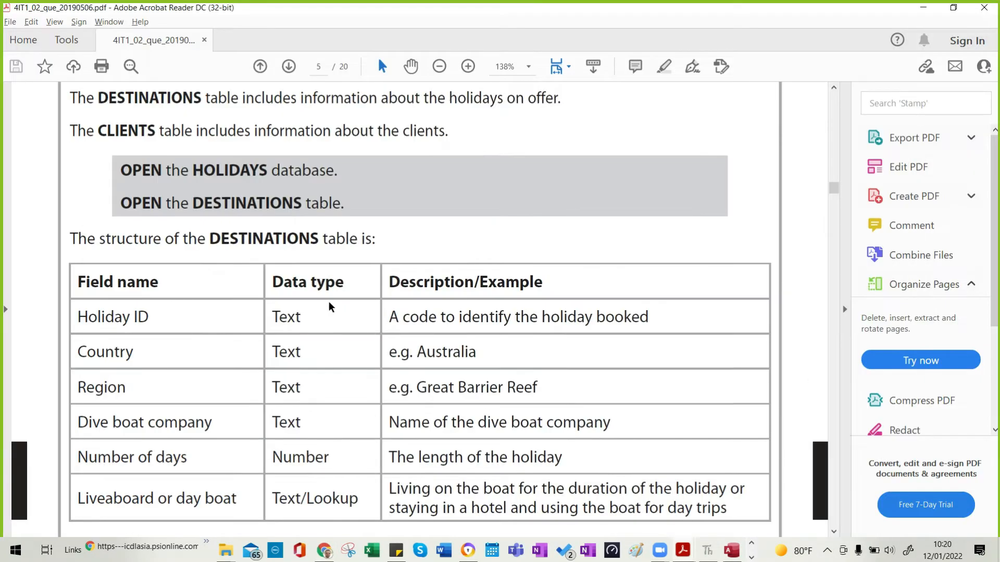
{"action": "scroll", "coordinate": [312, 308], "scroll_direction": "down", "scroll_amount": 3}
{"action": "scroll", "coordinate": [312, 308], "scroll_direction": "down", "scroll_amount": 1}
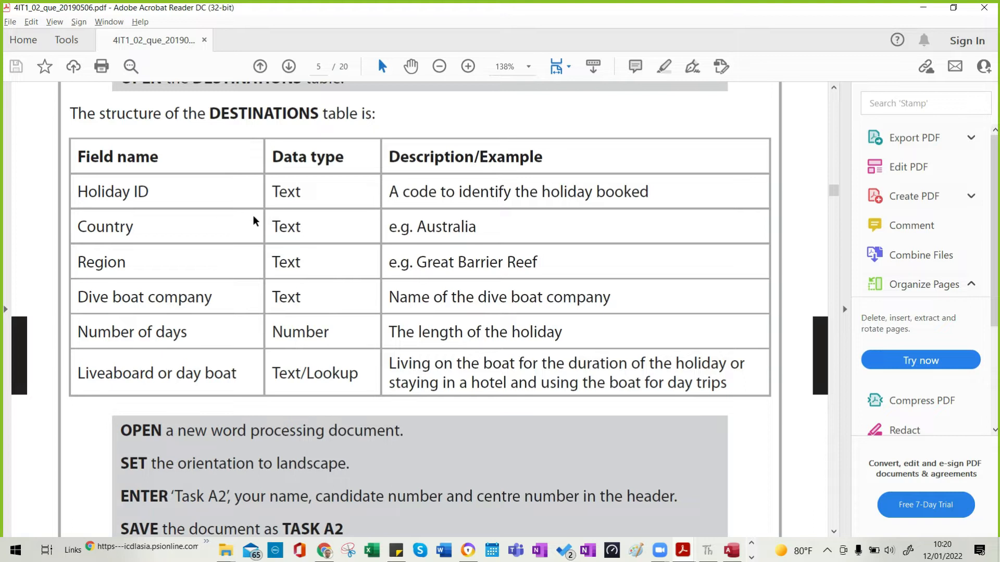
{"action": "key", "text": "alt+Tab"}
{"action": "key", "text": "alt+Tab"}
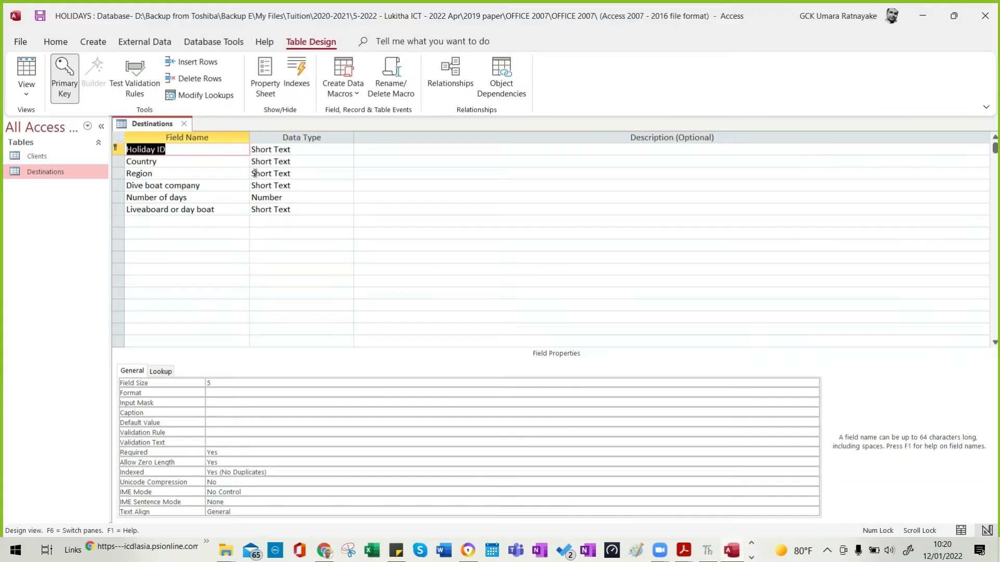
{"action": "key", "text": "alt+Tab"}
{"action": "key", "text": "alt+Tab"}
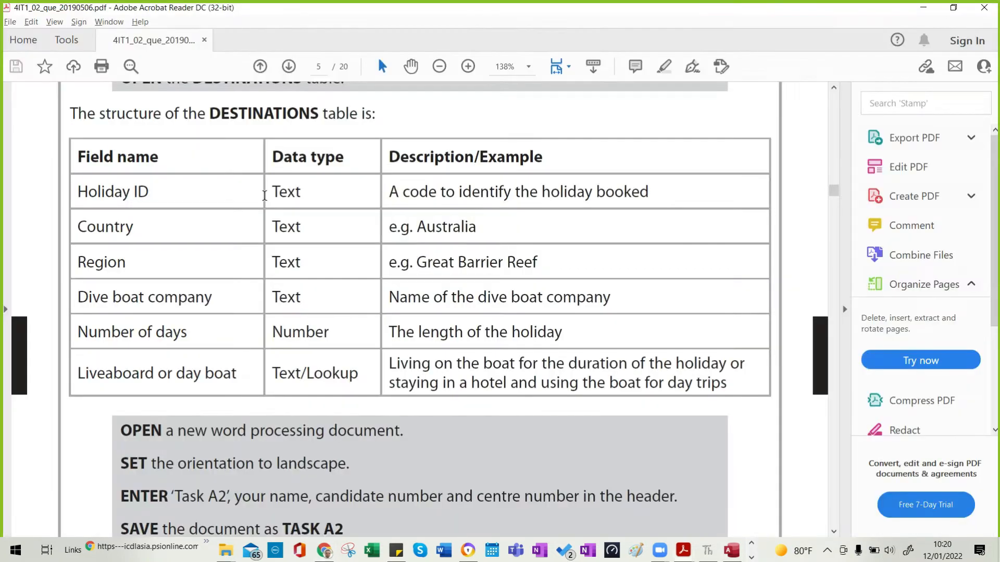
{"action": "scroll", "coordinate": [212, 271], "scroll_direction": "down", "scroll_amount": 1}
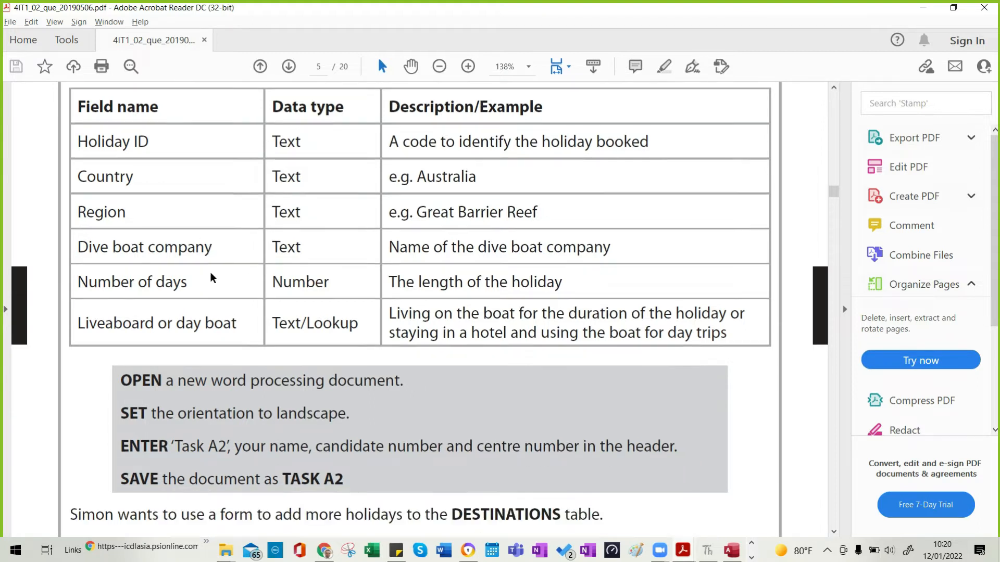
{"action": "scroll", "coordinate": [212, 280], "scroll_direction": "down", "scroll_amount": 1}
{"action": "scroll", "coordinate": [212, 280], "scroll_direction": "up", "scroll_amount": 1}
{"action": "scroll", "coordinate": [393, 247], "scroll_direction": "down", "scroll_amount": 1}
{"action": "key", "text": "alt+Tab"}
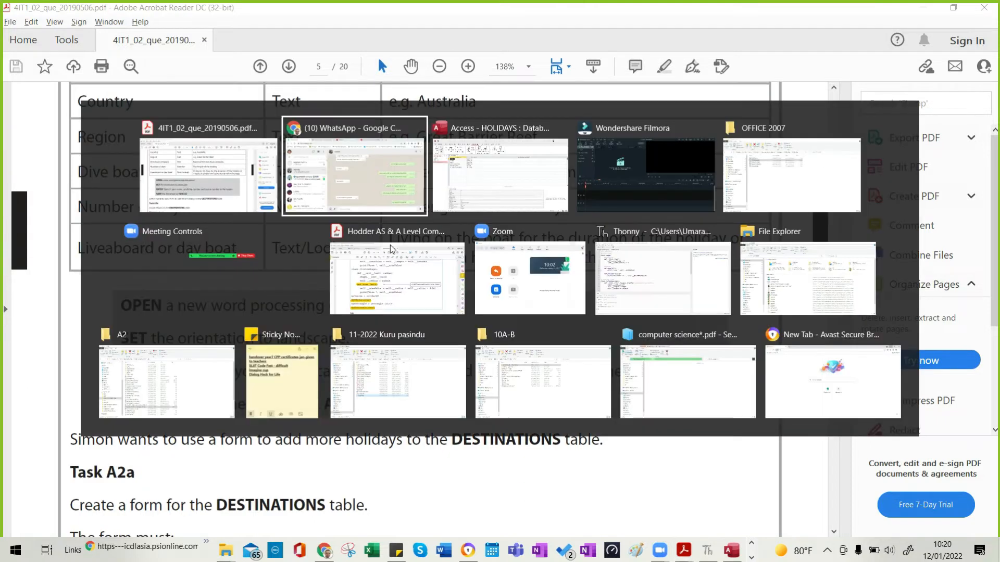
{"action": "key", "text": "alt+Tab"}
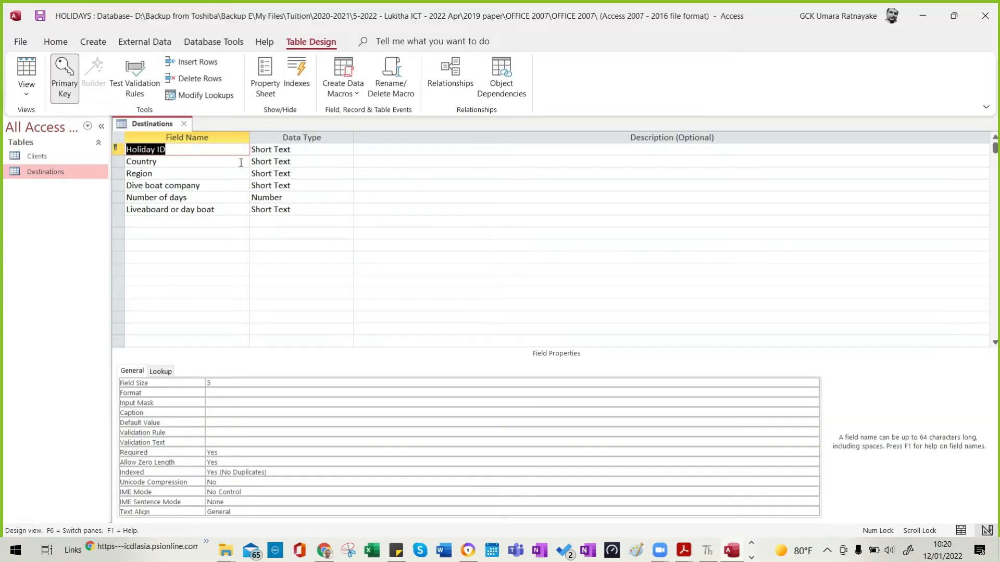
Switch back to the exam paper PDF and read the Task A2a form requirements, including house style, title, font size, alignment and form name.
{"action": "key", "text": "alt+Tab"}
{"action": "scroll", "coordinate": [307, 353], "scroll_direction": "down", "scroll_amount": 1}
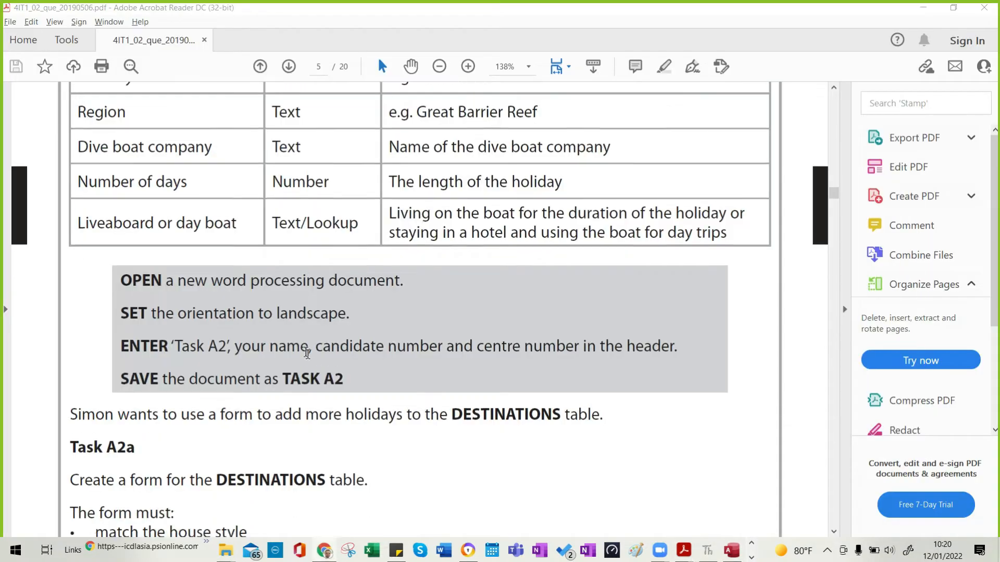
{"action": "scroll", "coordinate": [307, 353], "scroll_direction": "down", "scroll_amount": 2}
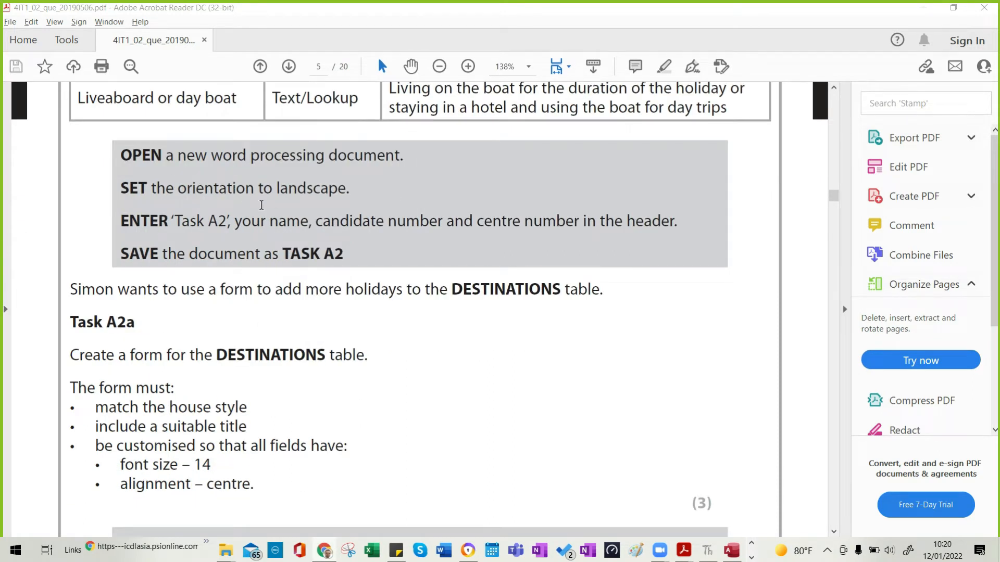
{"action": "scroll", "coordinate": [197, 271], "scroll_direction": "down", "scroll_amount": 3}
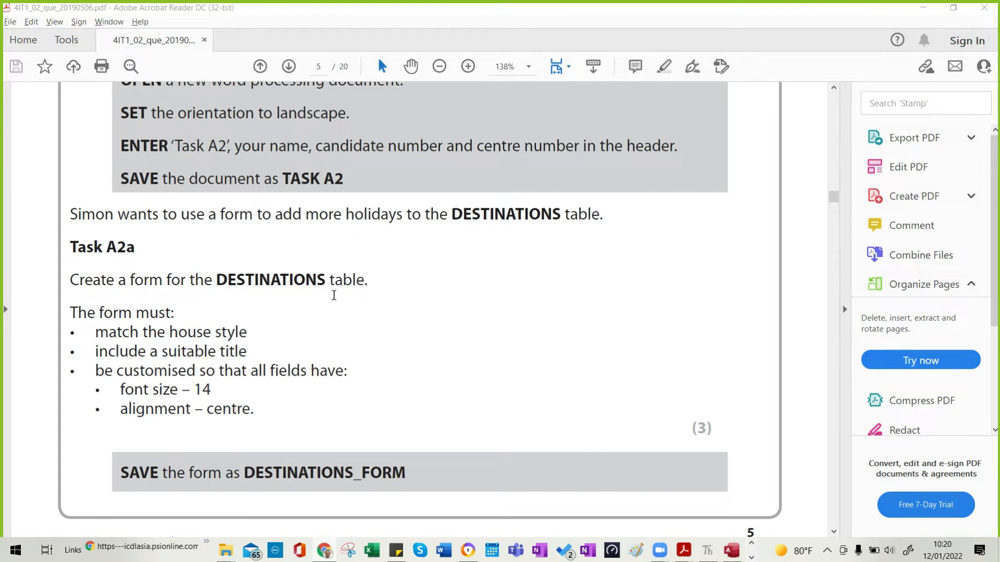
{"action": "scroll", "coordinate": [335, 293], "scroll_direction": "down", "scroll_amount": 2}
Switch to Access, close the Destinations table and use the Form Wizard to set up a columnar form with all Destinations fields.
{"action": "key", "text": "alt+Tab"}
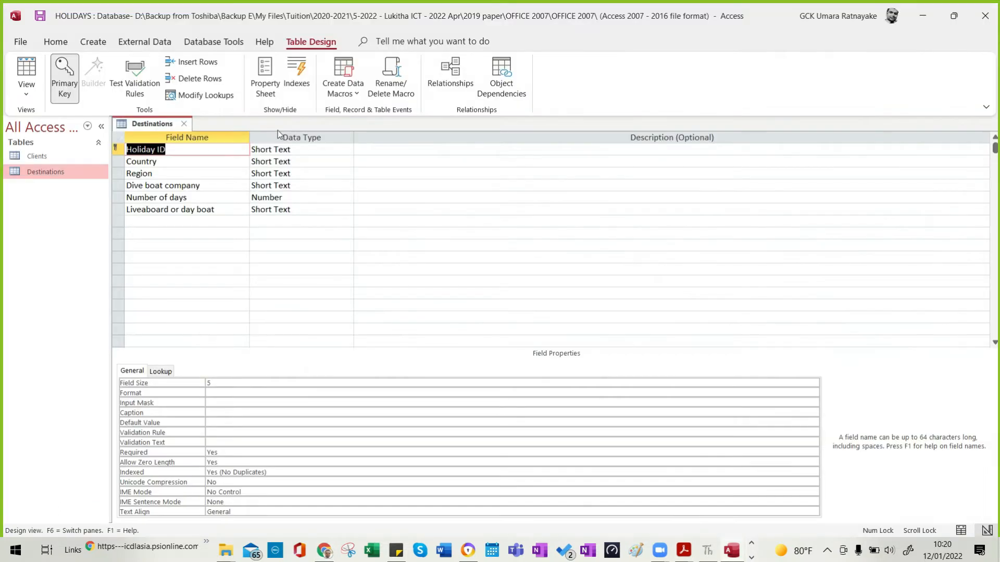
{"action": "left_click", "coordinate": [189, 125]}
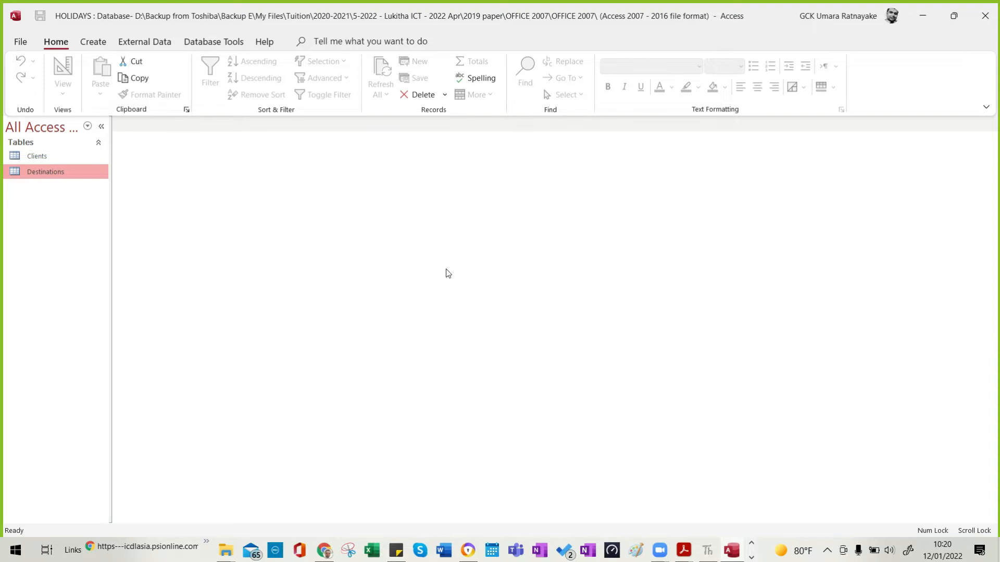
{"action": "left_click", "coordinate": [100, 45]}
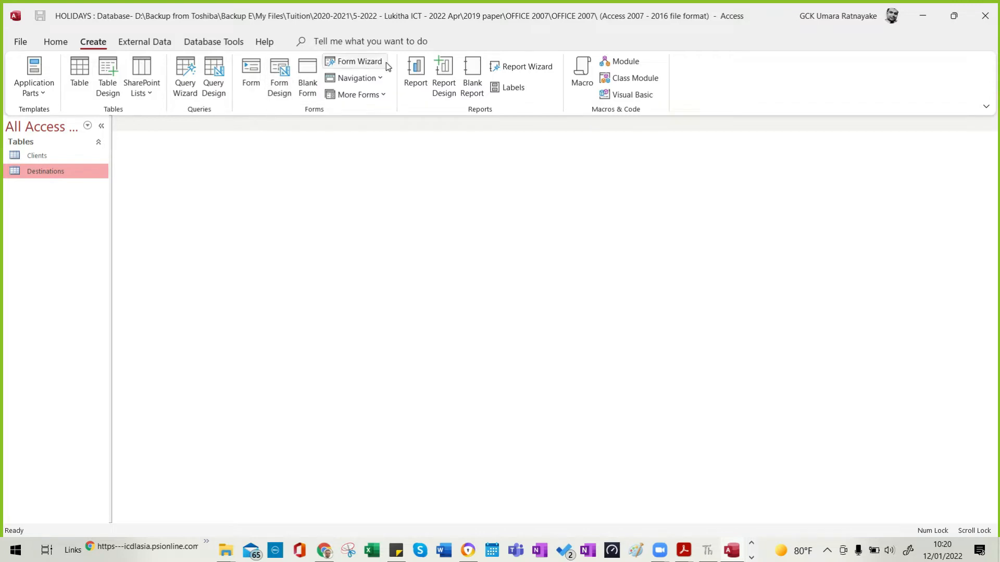
{"action": "left_click", "coordinate": [368, 65]}
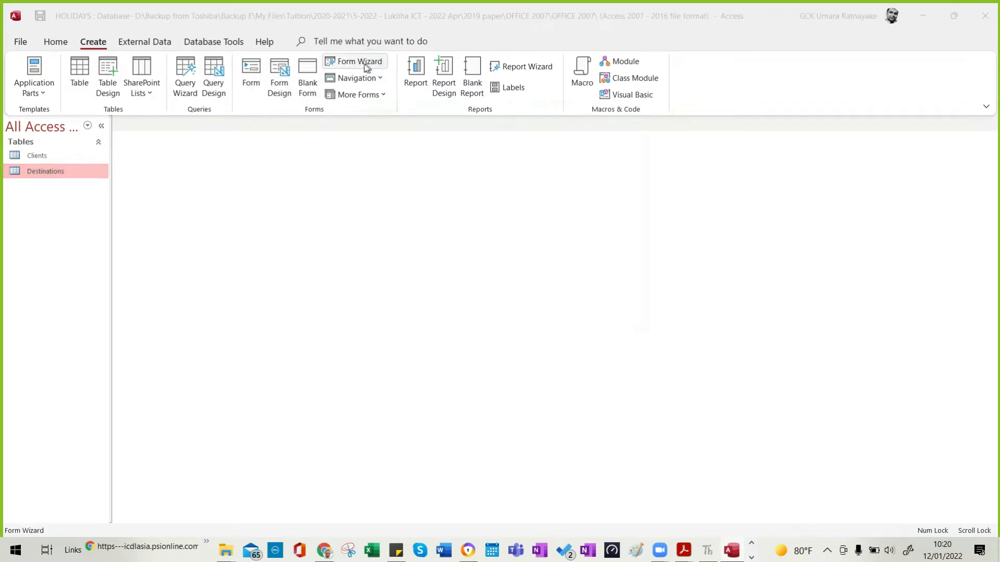
{"action": "key", "text": "alt+Tab"}
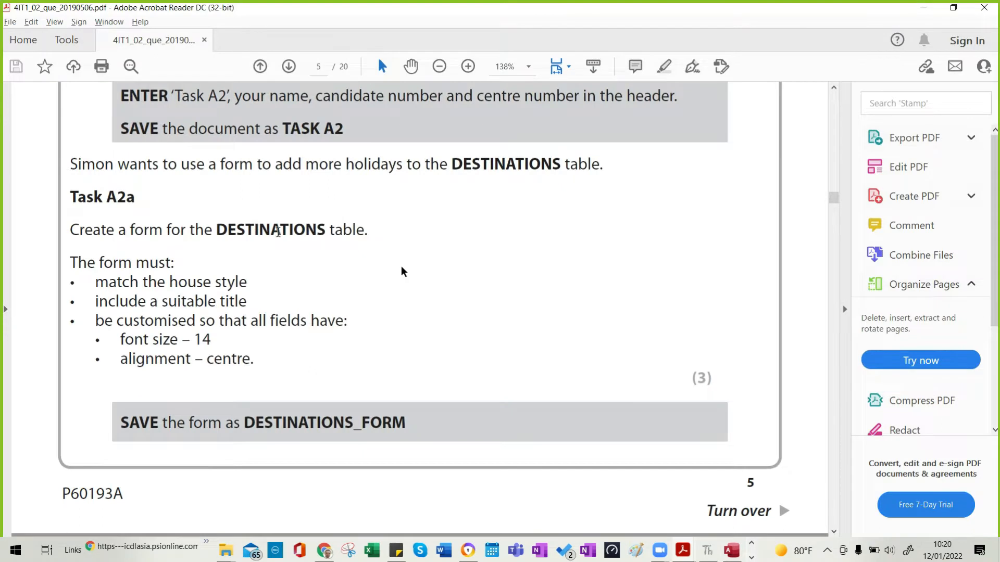
{"action": "key", "text": "alt+Tab"}
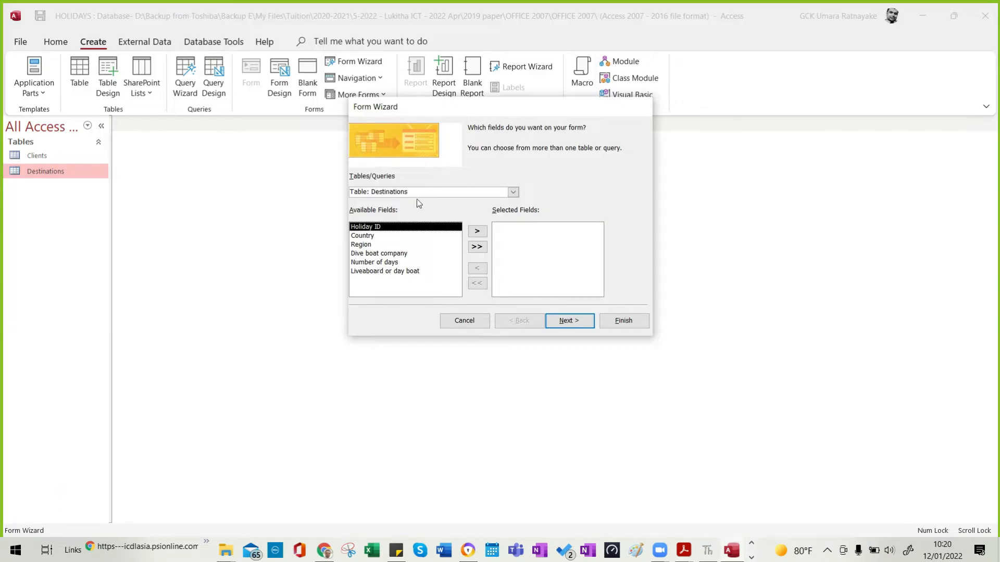
{"action": "left_click", "coordinate": [484, 246]}
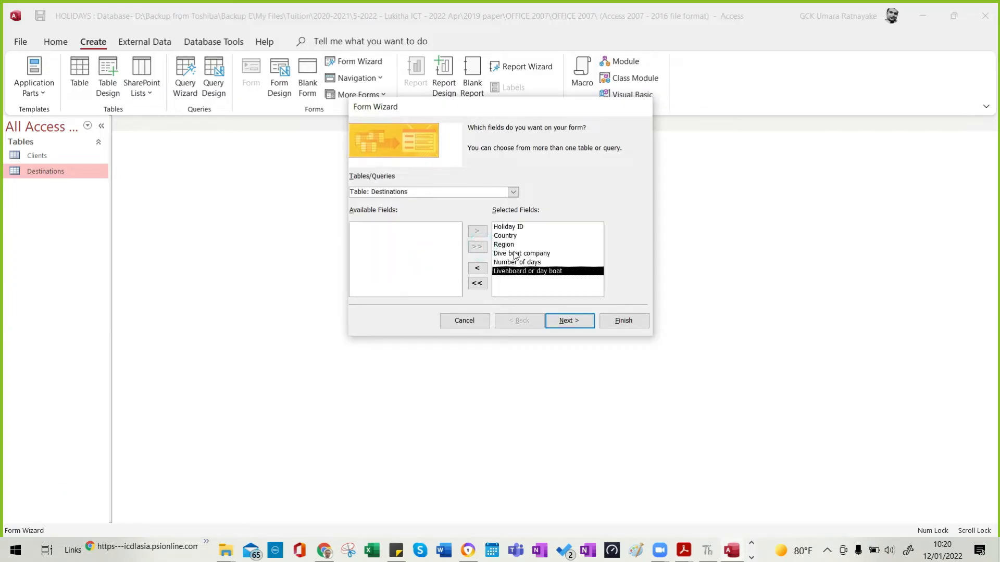
{"action": "left_click", "coordinate": [569, 322]}
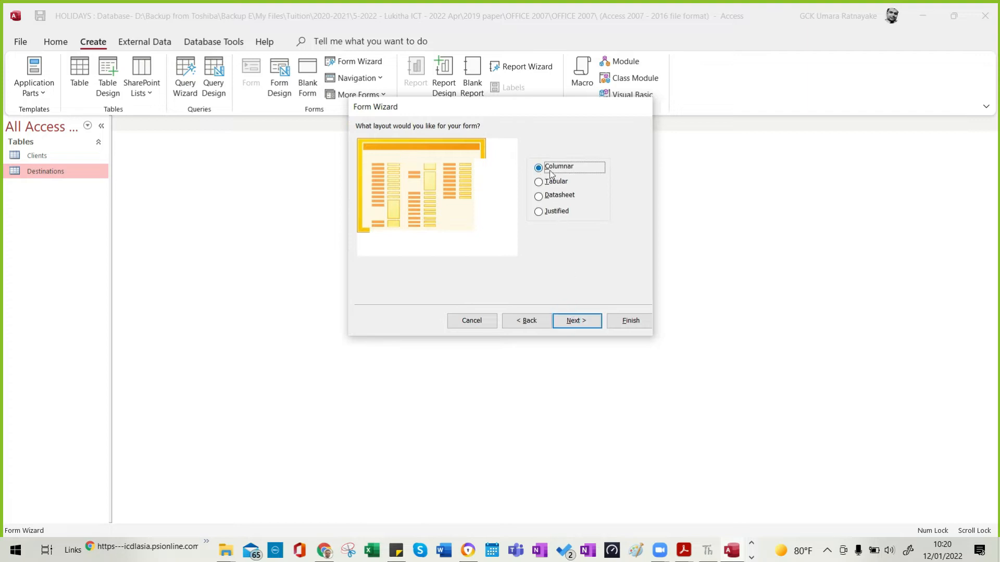
{"action": "left_click", "coordinate": [576, 320]}
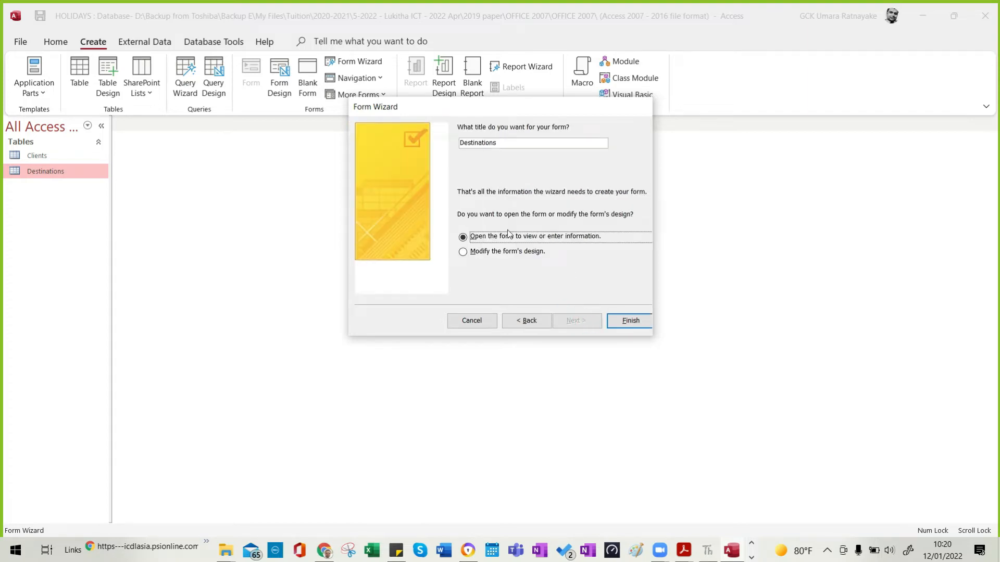
Title the form "Destinations Details Form" and finish the wizard with the form opened for viewing.
{"action": "left_click", "coordinate": [507, 147]}
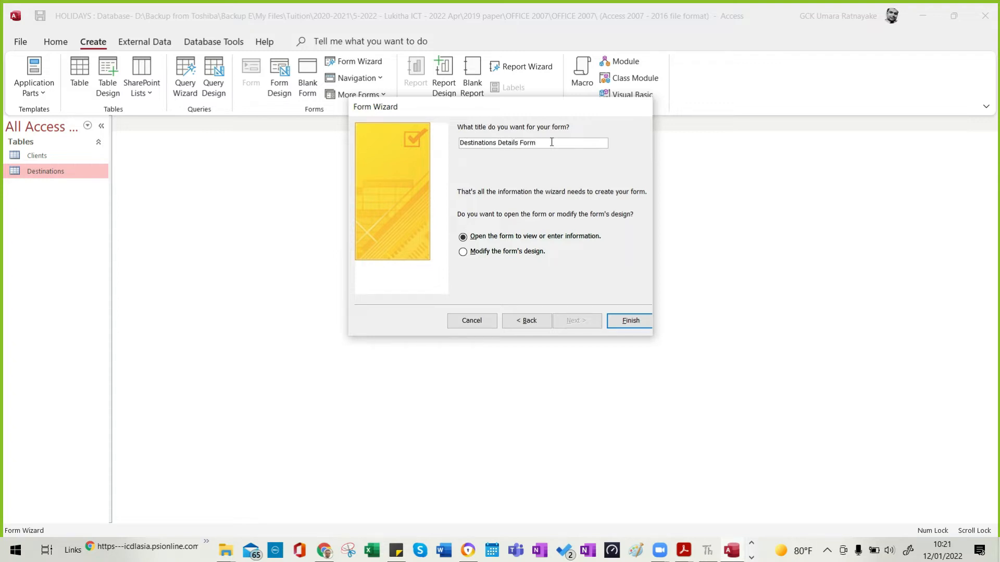
{"action": "type", "text": "Details Form"}
{"action": "left_click", "coordinate": [625, 319]}
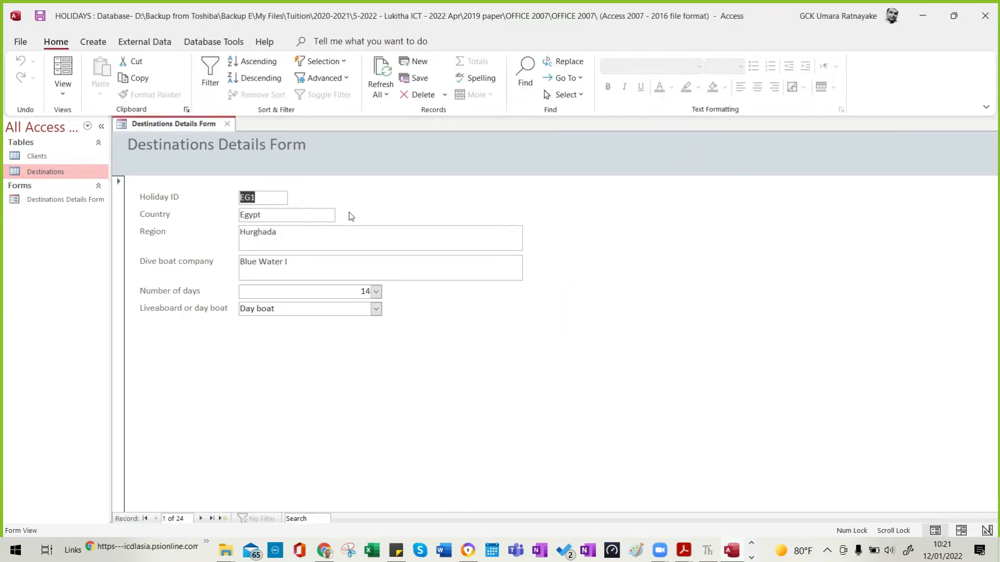
Inspect the drop-down choices of the Number of days and Liveaboard or day boat fields in the form.
{"action": "left_click", "coordinate": [376, 292]}
{"action": "left_click", "coordinate": [376, 292]}
{"action": "left_click", "coordinate": [376, 309]}
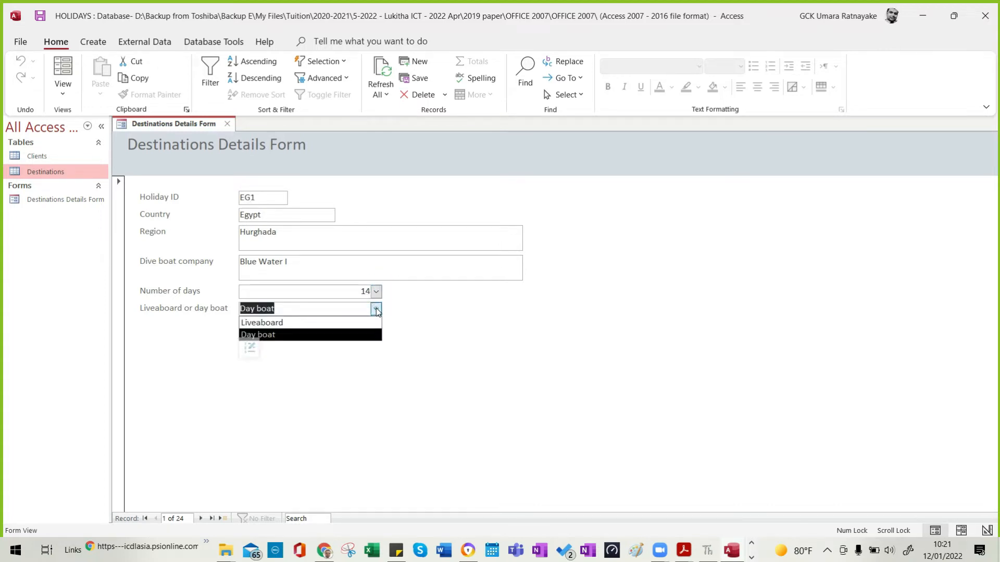
{"action": "left_click", "coordinate": [403, 314]}
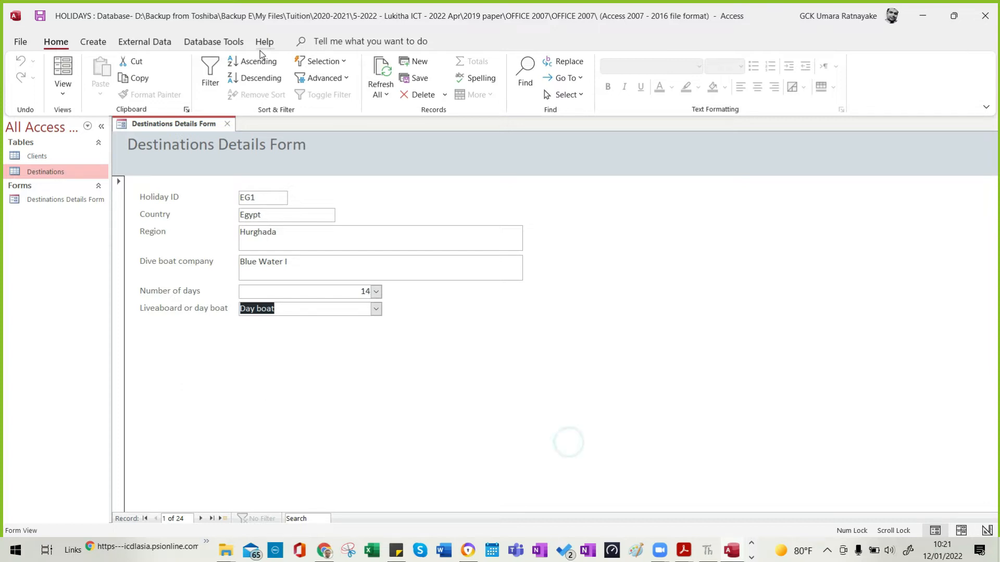
Enlarge the form's Detail section in Design View to about 10 cm high and 19.5 cm wide, and close the Field List.
{"action": "left_click", "coordinate": [69, 98]}
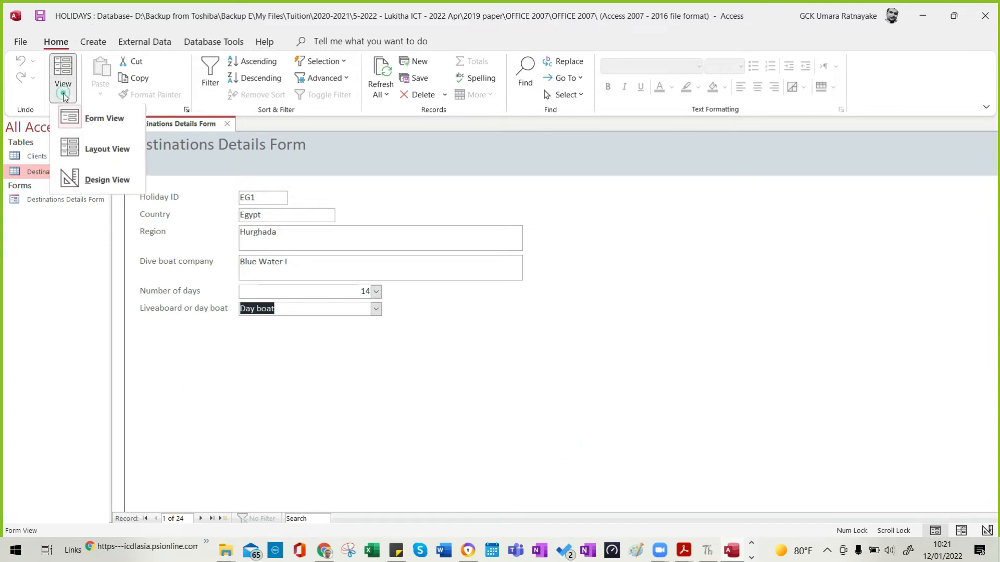
{"action": "left_click", "coordinate": [101, 187]}
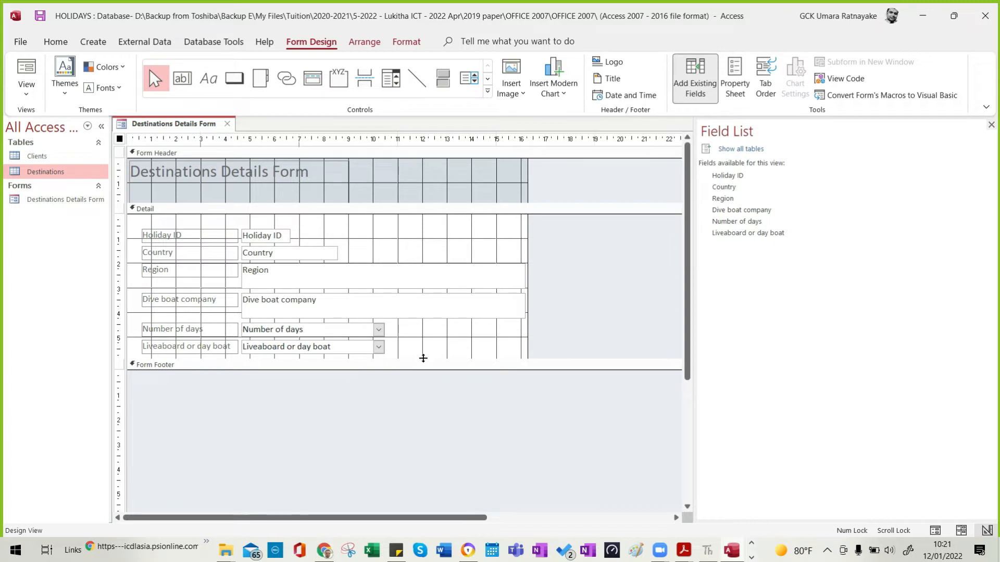
{"action": "left_click_drag", "start_coordinate": [423, 358], "coordinate": [427, 466]}
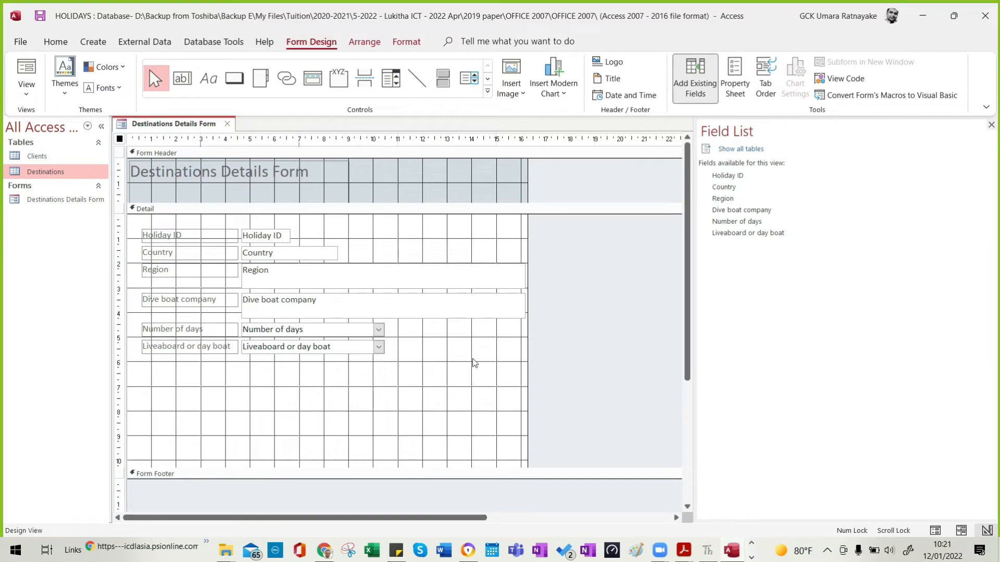
{"action": "left_click_drag", "start_coordinate": [527, 353], "coordinate": [609, 353]}
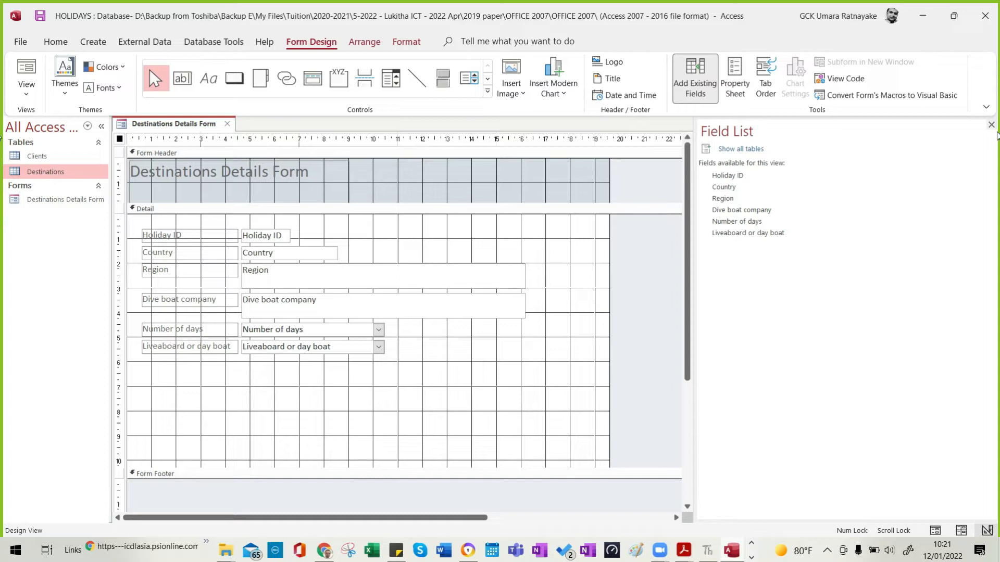
{"action": "left_click", "coordinate": [991, 125]}
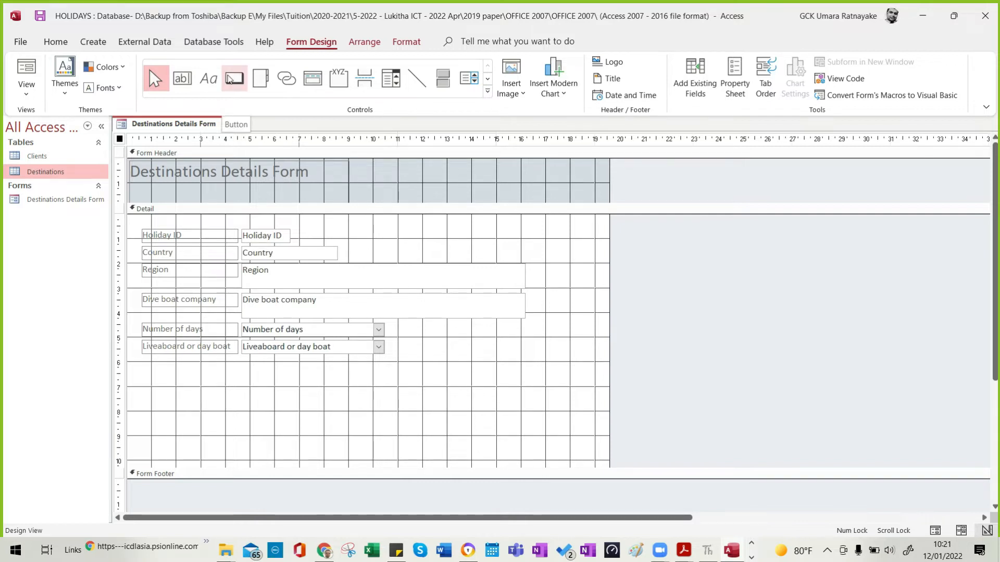
Add a command button below the form's fields with the record navigation action Go To Previous Record and the default arrow picture.
{"action": "left_click", "coordinate": [229, 78]}
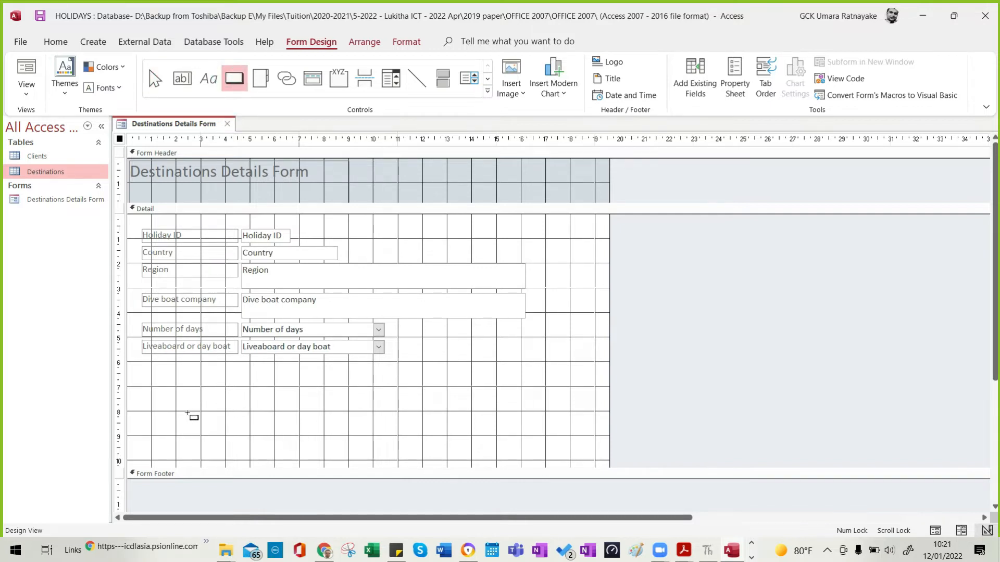
{"action": "left_click", "coordinate": [186, 398]}
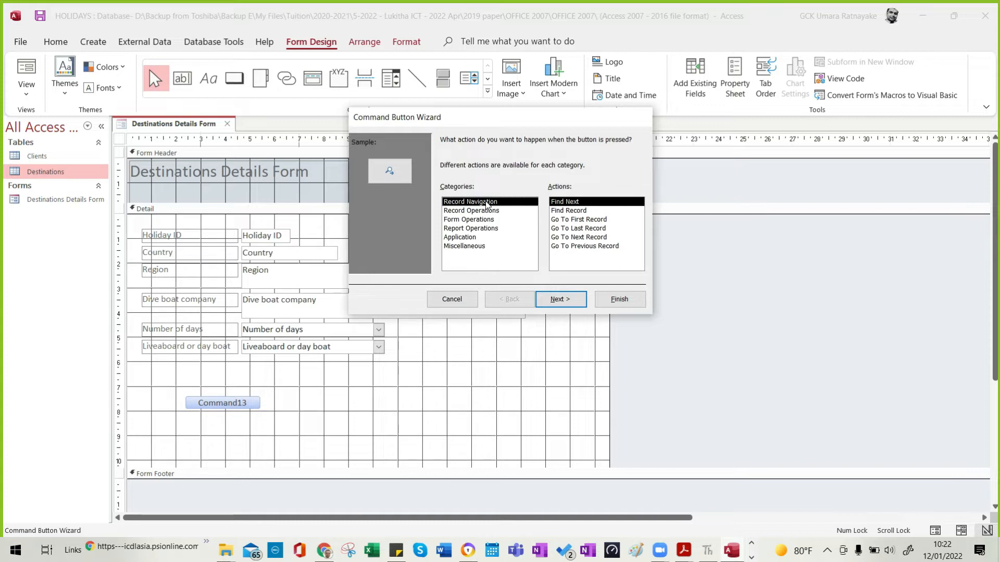
{"action": "left_click", "coordinate": [578, 246]}
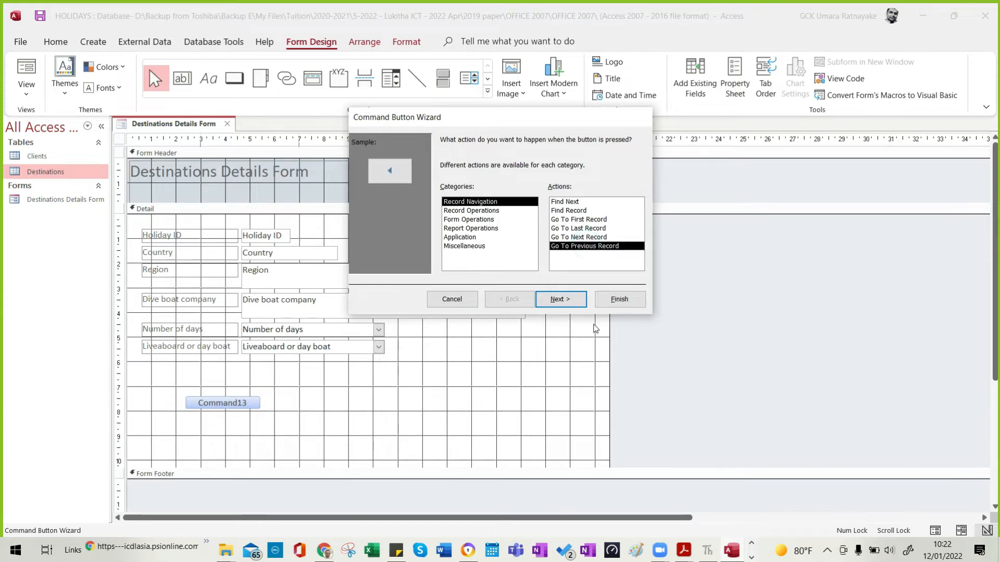
{"action": "left_click", "coordinate": [621, 299]}
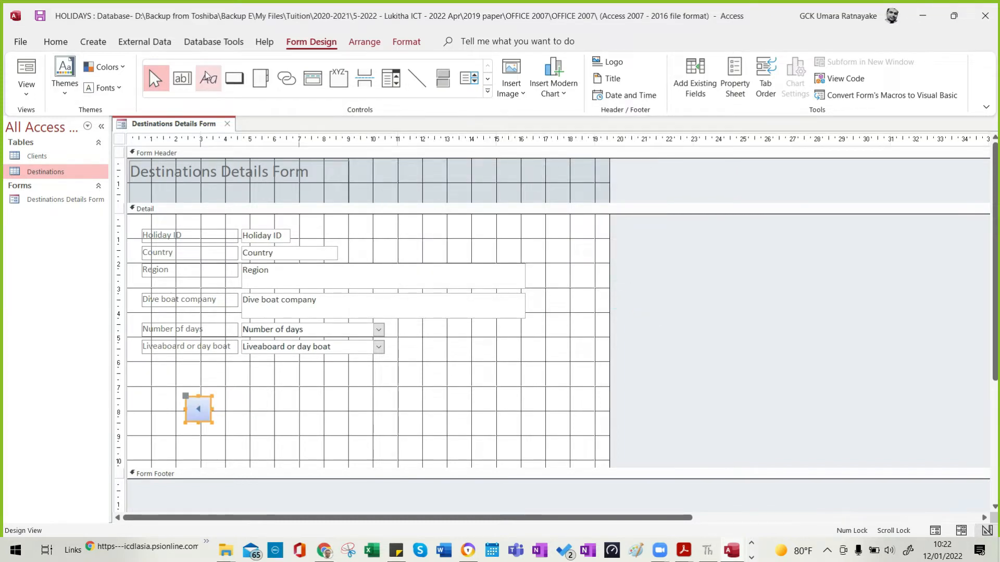
Add a Go To Next Record command button with the default arrow picture and place it just right of the previous-record button.
{"action": "left_click", "coordinate": [232, 77]}
{"action": "left_click", "coordinate": [253, 396]}
{"action": "left_click", "coordinate": [585, 238]}
{"action": "left_click", "coordinate": [617, 298]}
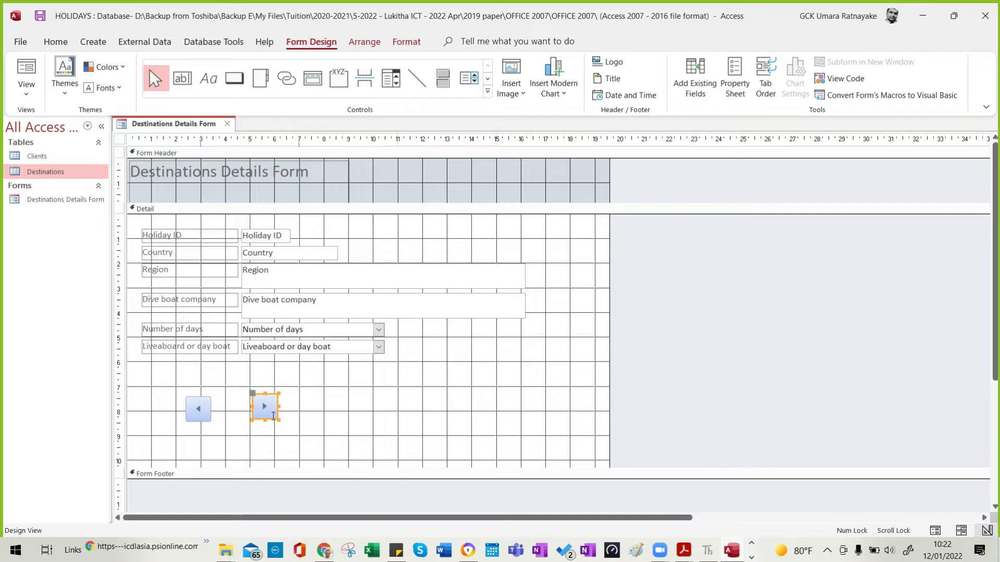
{"action": "left_click_drag", "start_coordinate": [271, 420], "coordinate": [236, 419]}
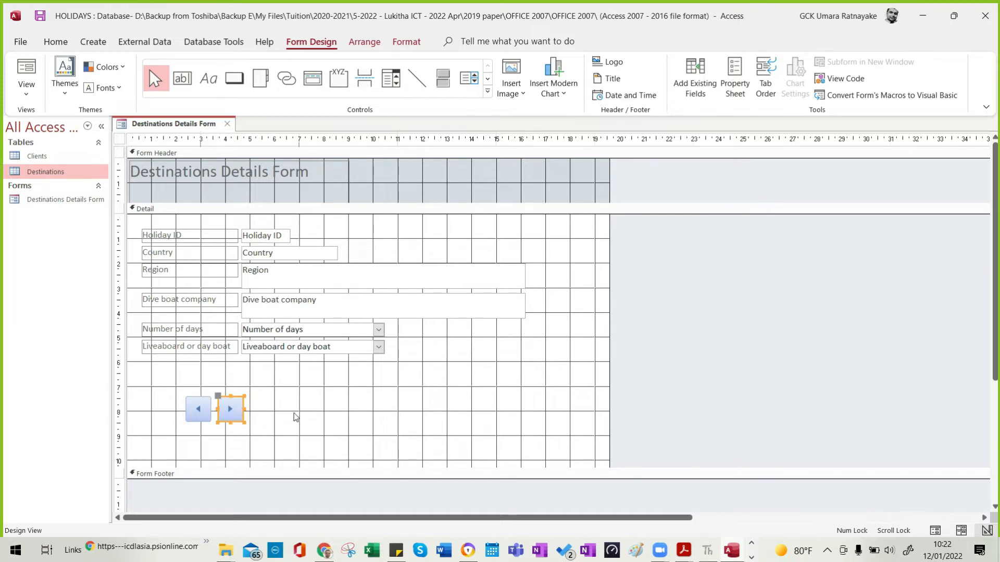
Add a command button right of the navigation buttons with the Add New Record action, showing the text Add Record.
{"action": "left_click", "coordinate": [235, 78]}
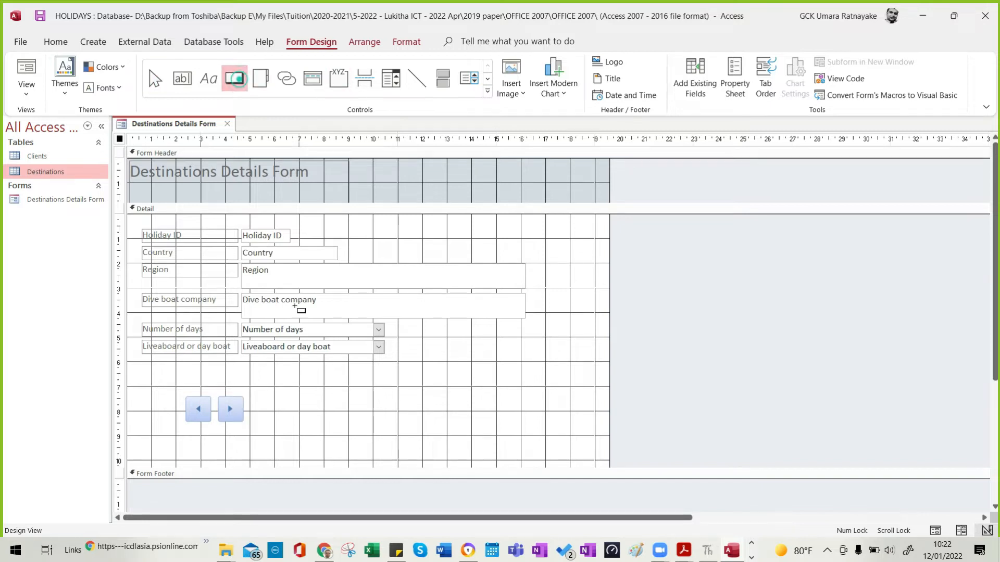
{"action": "left_click", "coordinate": [273, 409]}
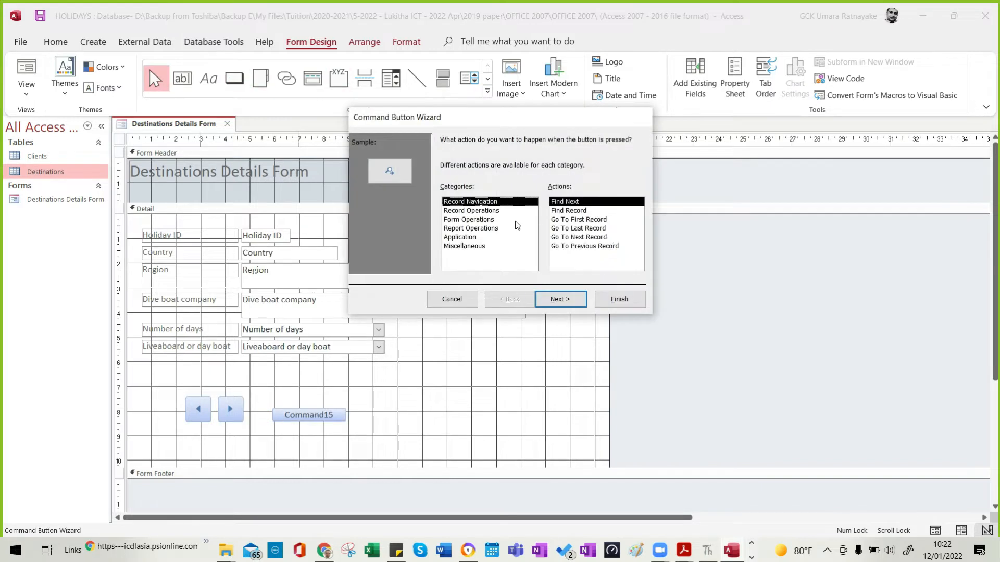
{"action": "left_click", "coordinate": [489, 212]}
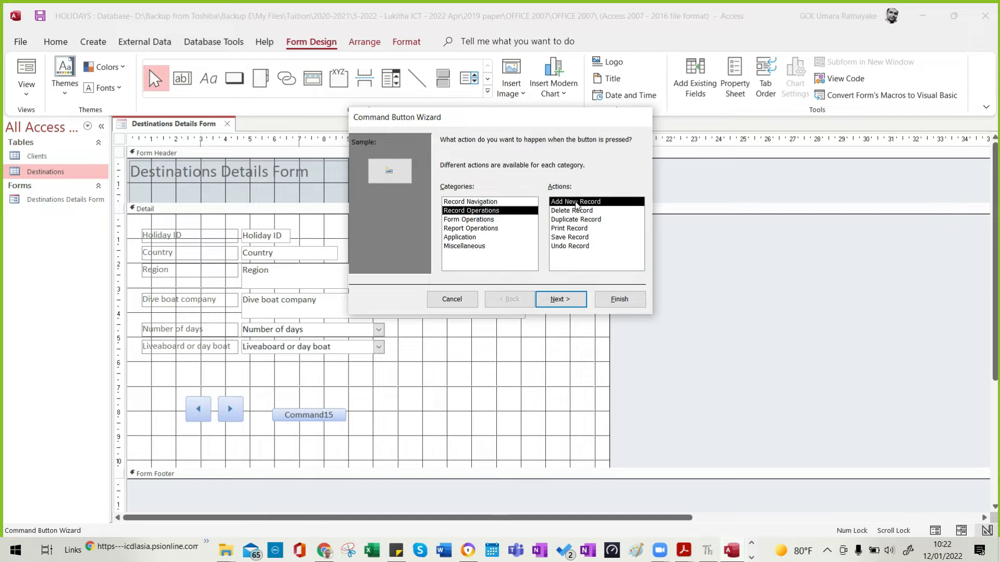
{"action": "left_click", "coordinate": [559, 298]}
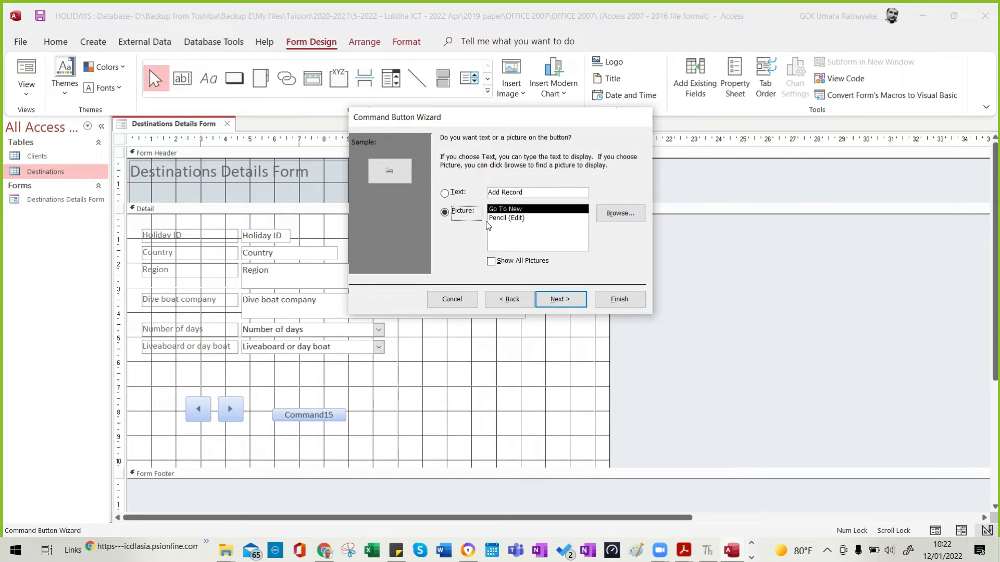
{"action": "left_click", "coordinate": [459, 195]}
{"action": "left_click", "coordinate": [608, 302]}
Add a command button right of the Add Record button with the Save Record action, showing the text Save Record.
{"action": "left_click", "coordinate": [235, 79]}
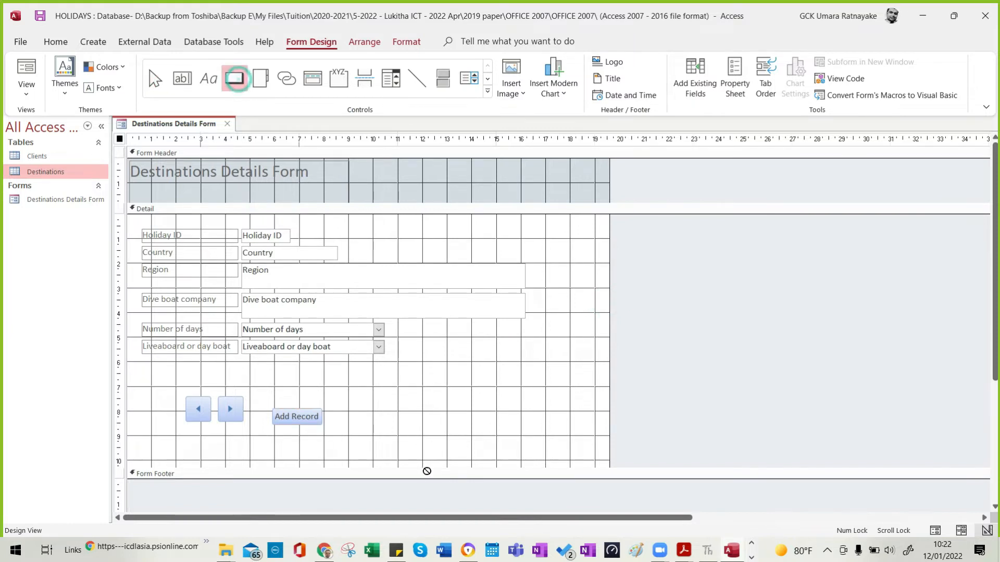
{"action": "left_click", "coordinate": [363, 408]}
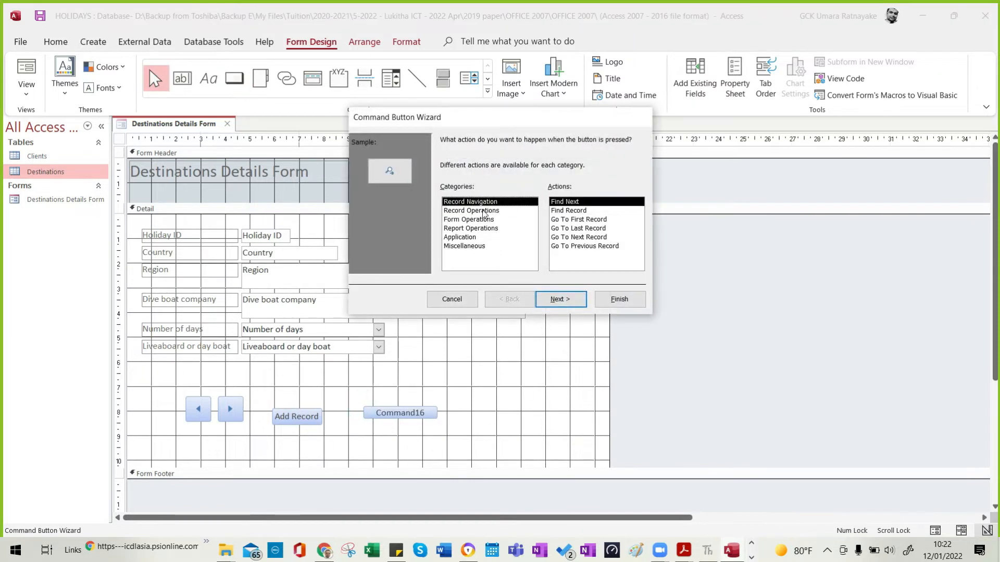
{"action": "left_click", "coordinate": [484, 211]}
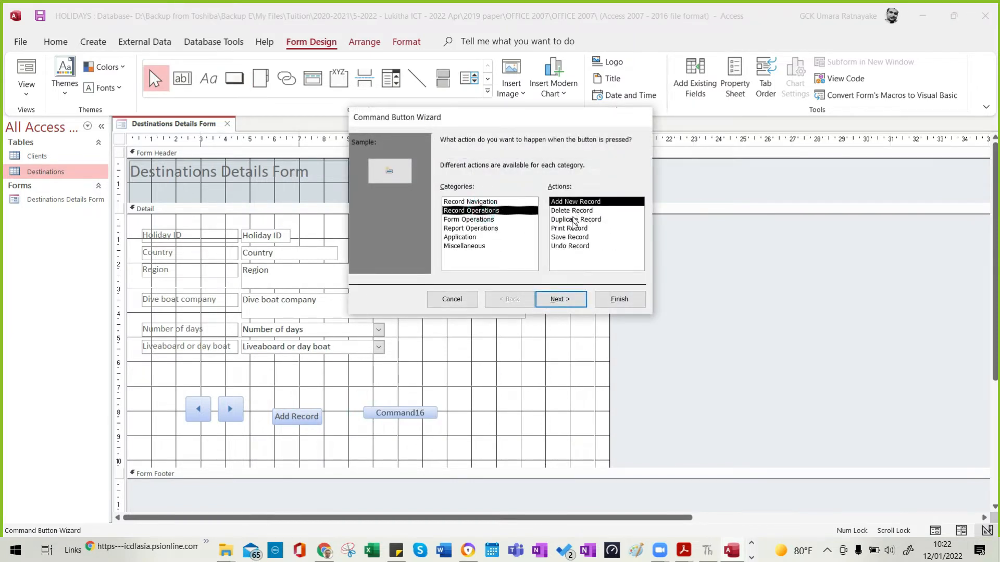
{"action": "left_click", "coordinate": [570, 237]}
{"action": "left_click", "coordinate": [562, 304]}
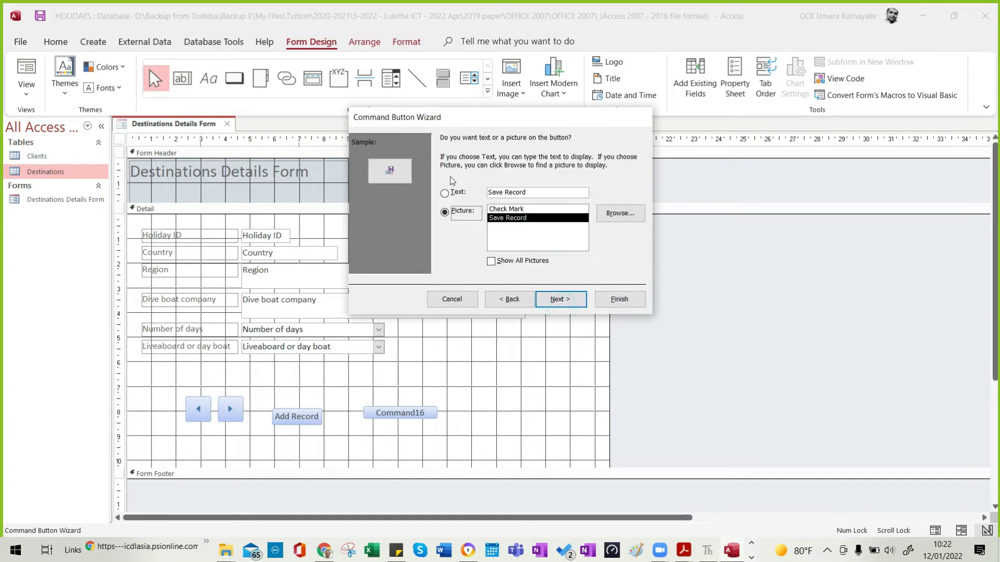
{"action": "left_click", "coordinate": [446, 193]}
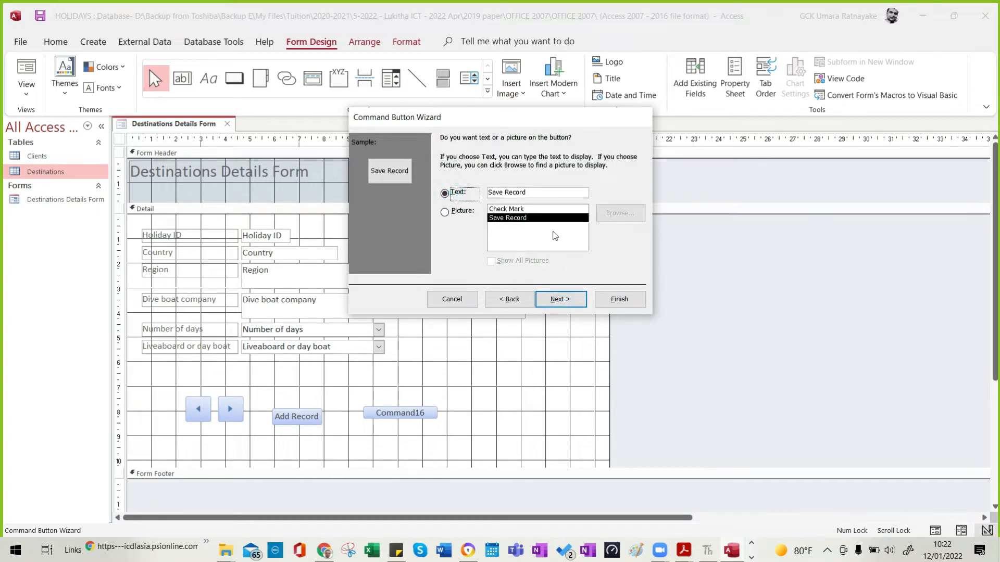
{"action": "left_click", "coordinate": [619, 299]}
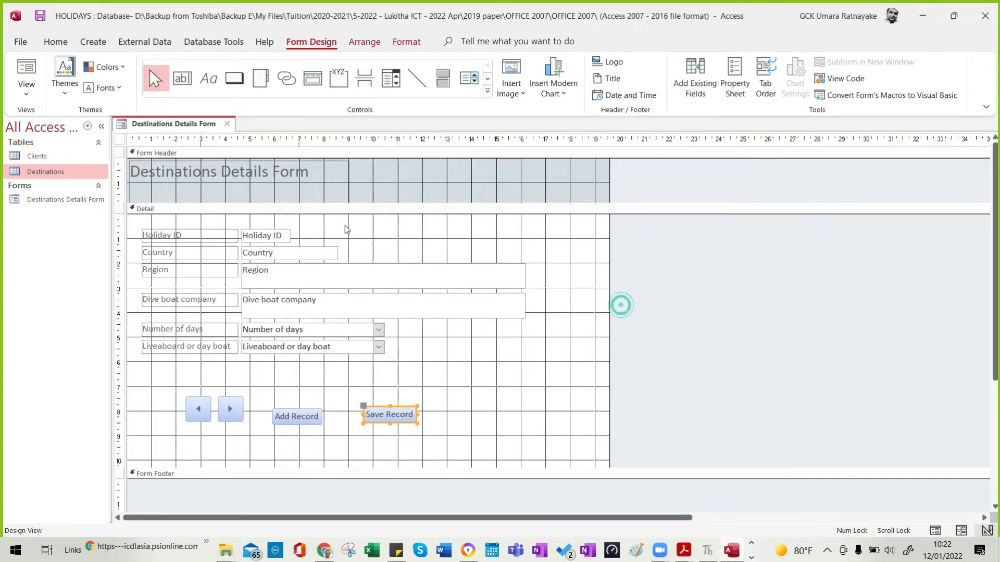
Add a command button right of the Save Record button with the Delete Record action, showing the text Delete Record.
{"action": "left_click", "coordinate": [234, 78]}
{"action": "left_click", "coordinate": [441, 383]}
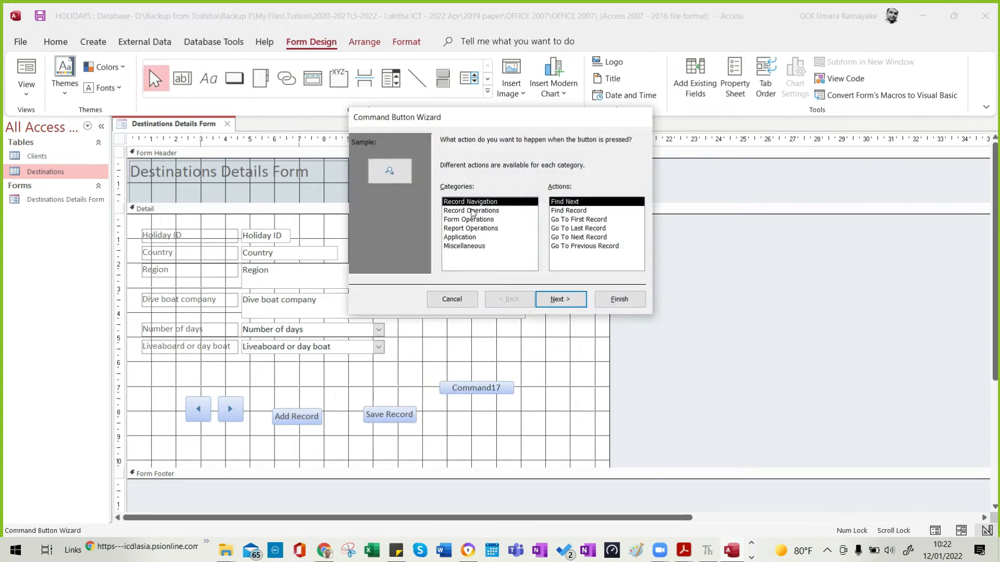
{"action": "left_click", "coordinate": [472, 212]}
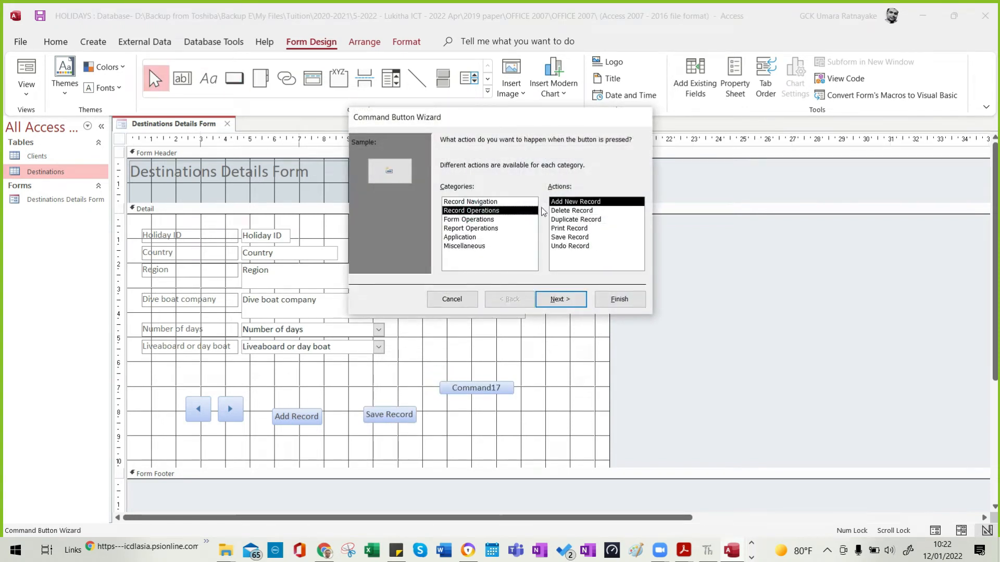
{"action": "left_click", "coordinate": [571, 211]}
{"action": "left_click", "coordinate": [560, 299]}
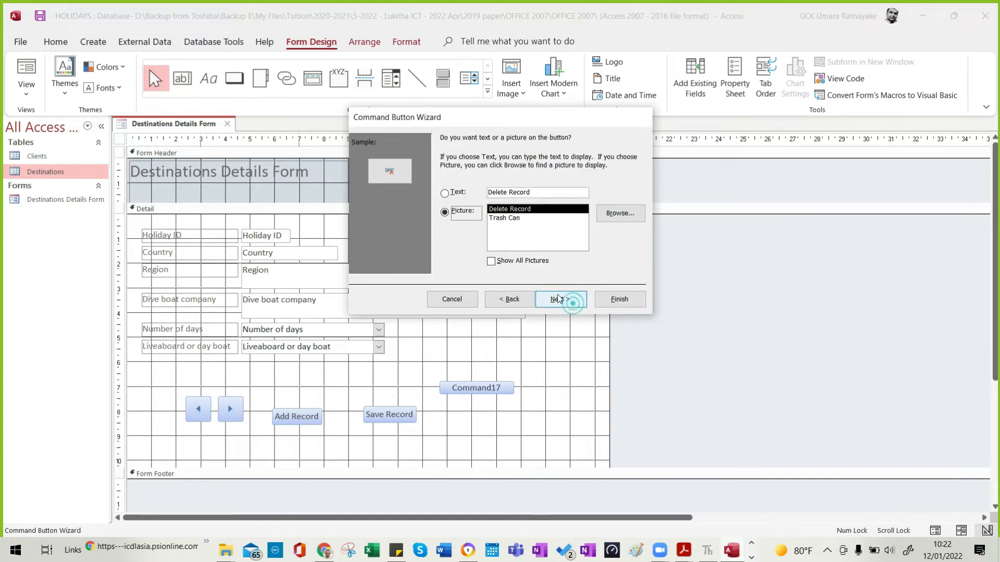
{"action": "left_click", "coordinate": [457, 193]}
{"action": "left_click", "coordinate": [619, 299]}
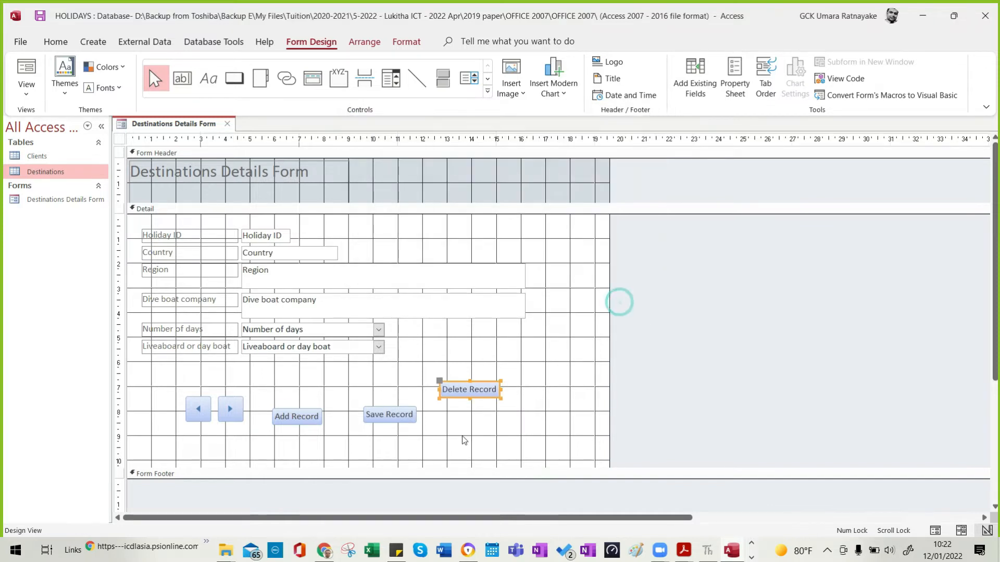
Select all five command buttons below the fields and arrange them in a tabular layout.
{"action": "left_click", "coordinate": [498, 370]}
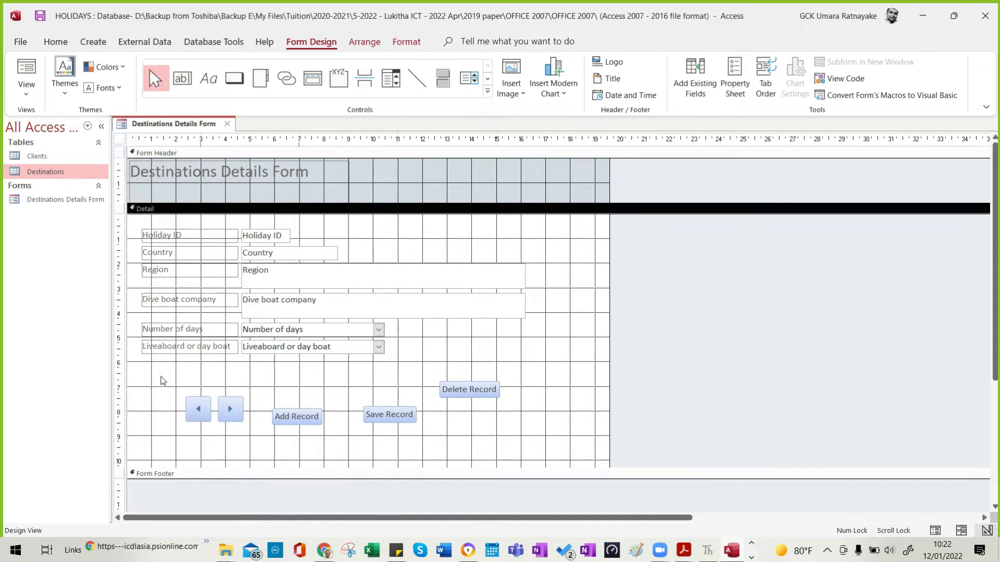
{"action": "left_click_drag", "start_coordinate": [156, 372], "coordinate": [547, 433]}
{"action": "left_click", "coordinate": [545, 369]}
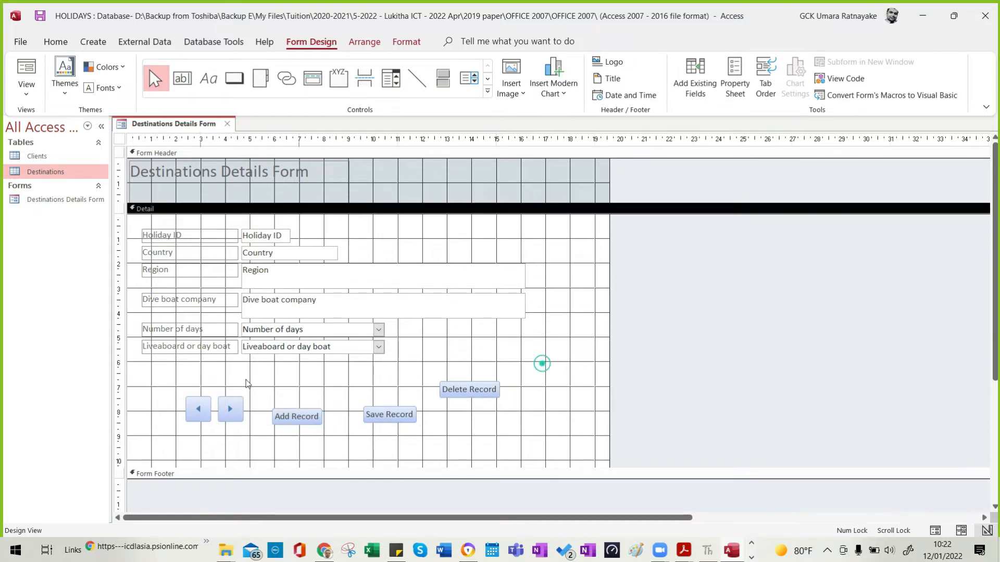
{"action": "left_click_drag", "start_coordinate": [156, 366], "coordinate": [556, 440]}
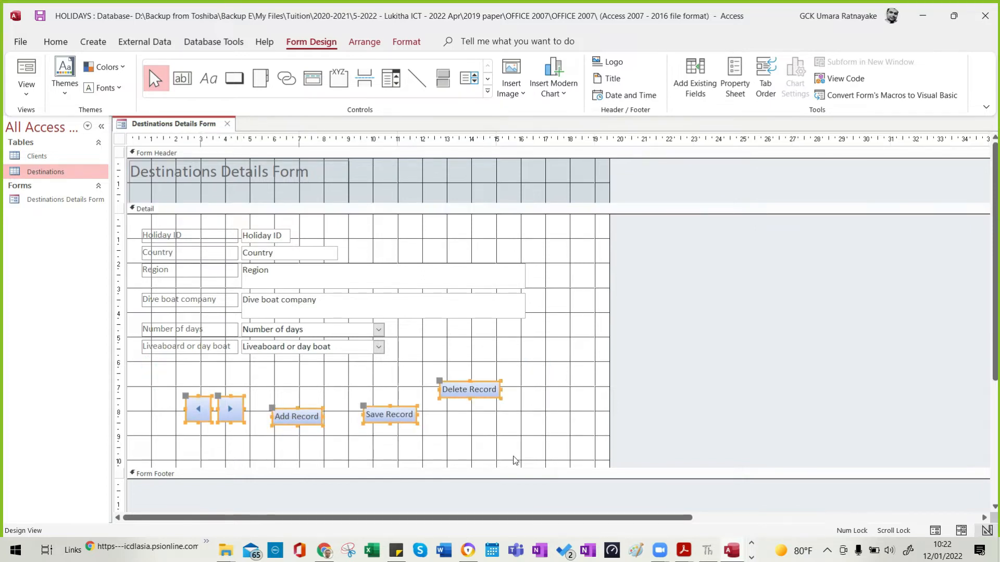
{"action": "left_click", "coordinate": [514, 460]}
{"action": "left_click_drag", "start_coordinate": [161, 375], "coordinate": [559, 442]}
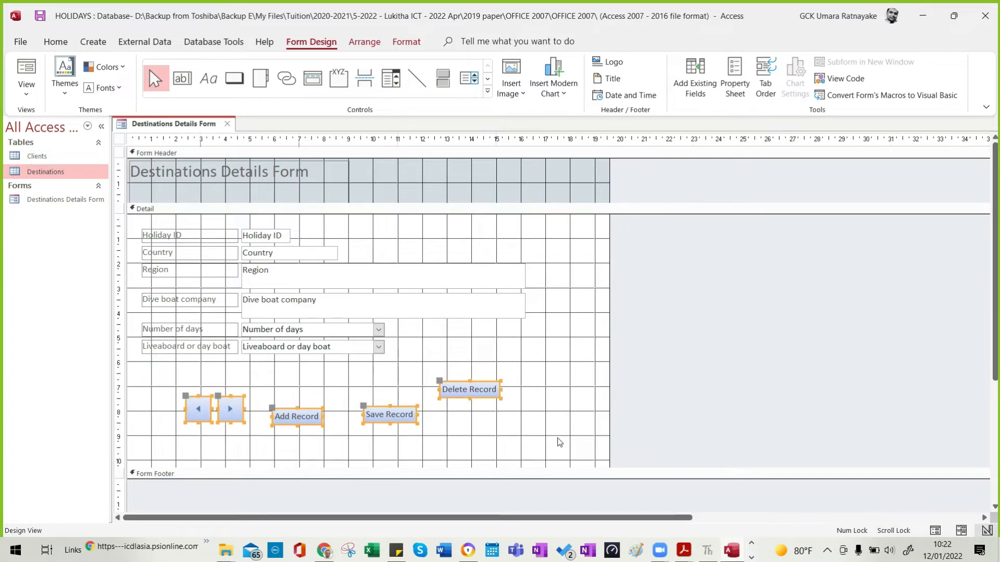
{"action": "left_click", "coordinate": [366, 44]}
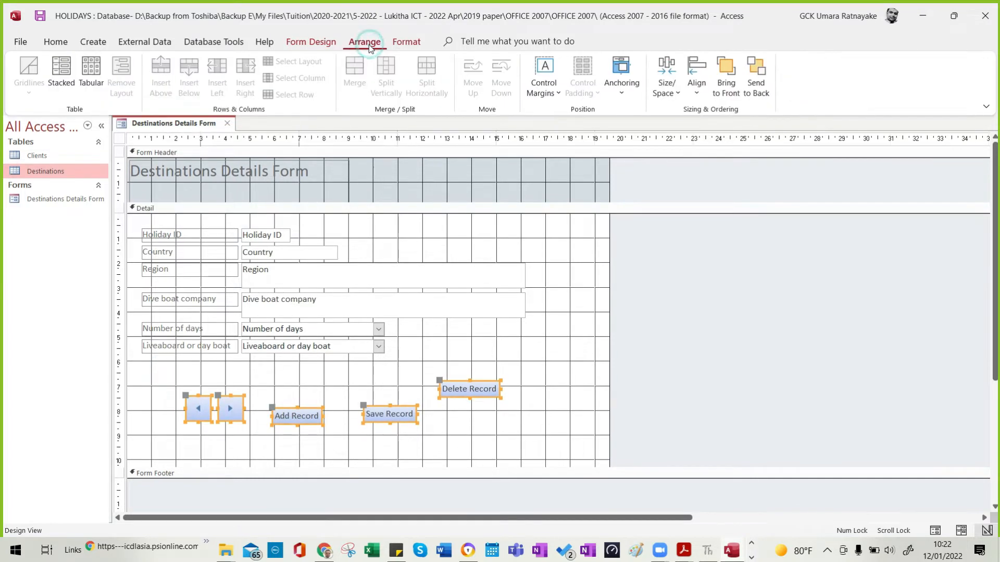
{"action": "left_click", "coordinate": [88, 69]}
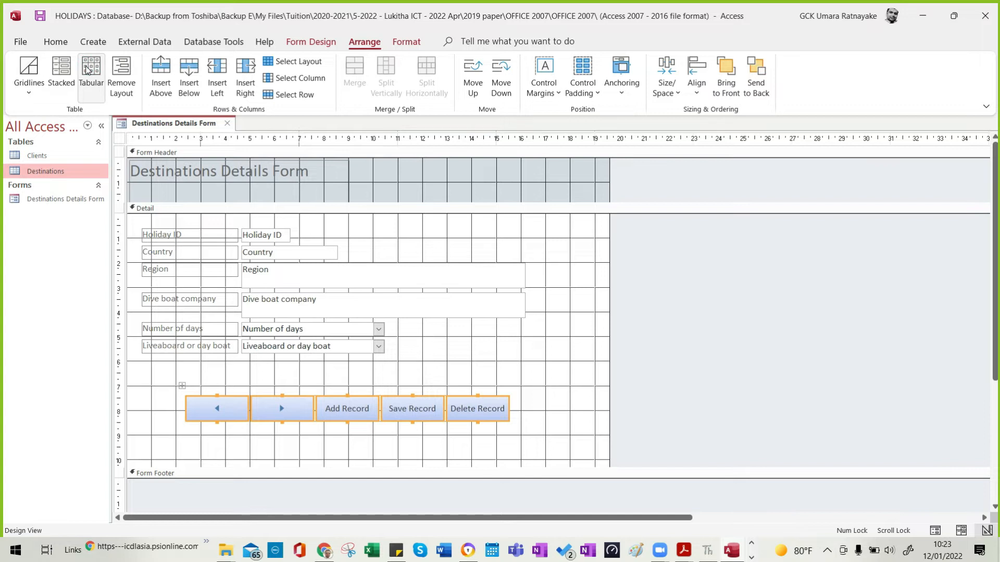
{"action": "left_click", "coordinate": [555, 371]}
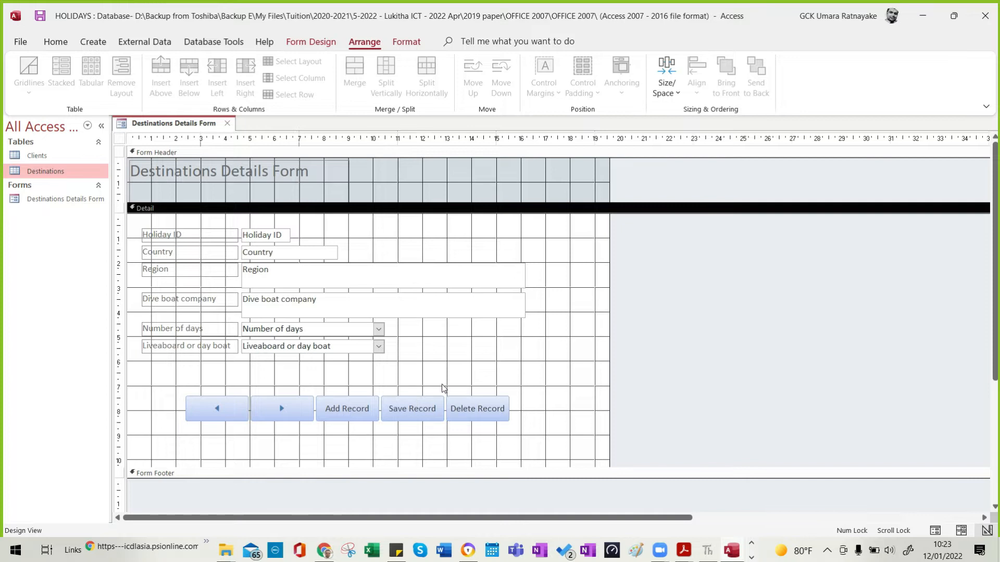
Switch to the exam paper in Acrobat Reader and look up the form requirements and the company's house style.
{"action": "key", "text": "alt+Tab"}
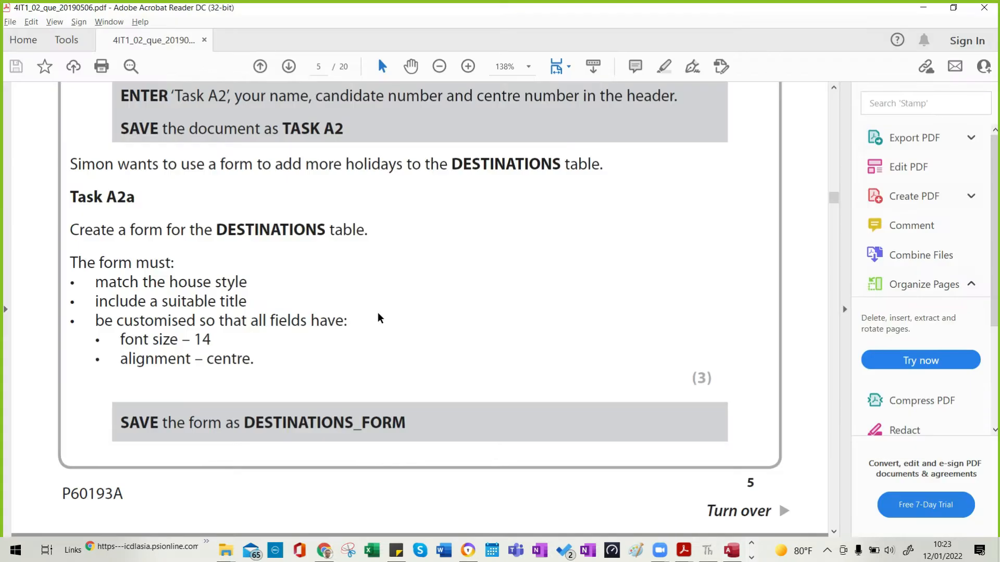
{"action": "scroll", "coordinate": [779, 217], "scroll_direction": "up", "scroll_amount": 15}
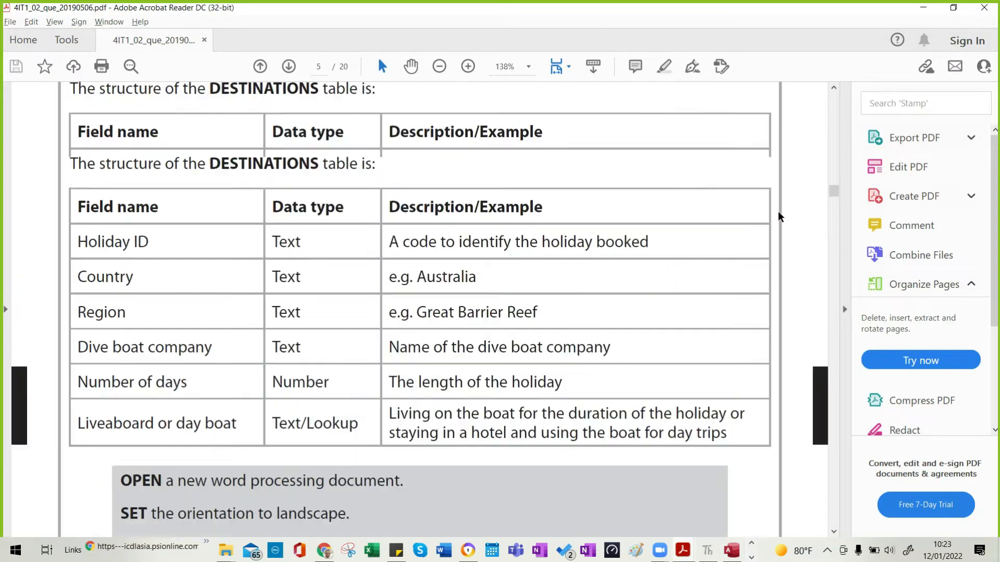
{"action": "scroll", "coordinate": [779, 217], "scroll_direction": "up", "scroll_amount": 20}
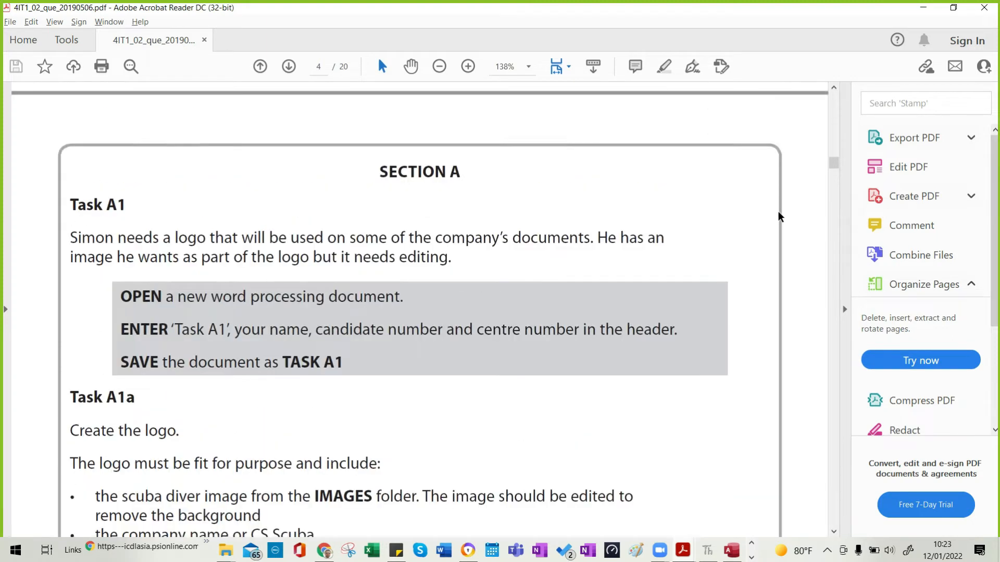
{"action": "scroll", "coordinate": [779, 217], "scroll_direction": "up", "scroll_amount": 5}
{"action": "scroll", "coordinate": [708, 216], "scroll_direction": "down", "scroll_amount": 2}
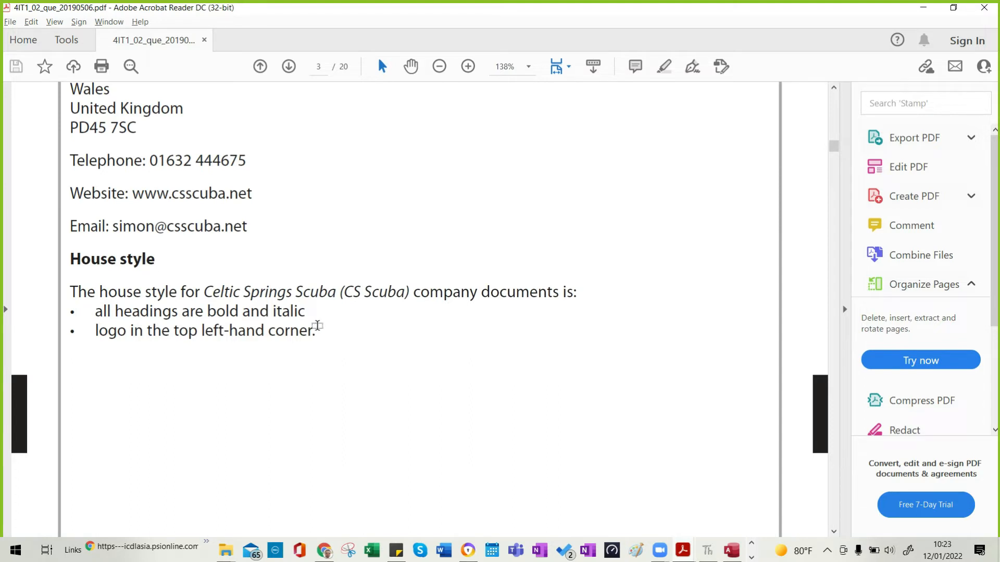
Switch back to Access and move the form title toward the header's middle, about 5.6 cm from the left and 1.2 cm down.
{"action": "key", "text": "alt+Tab"}
{"action": "left_click", "coordinate": [207, 178]}
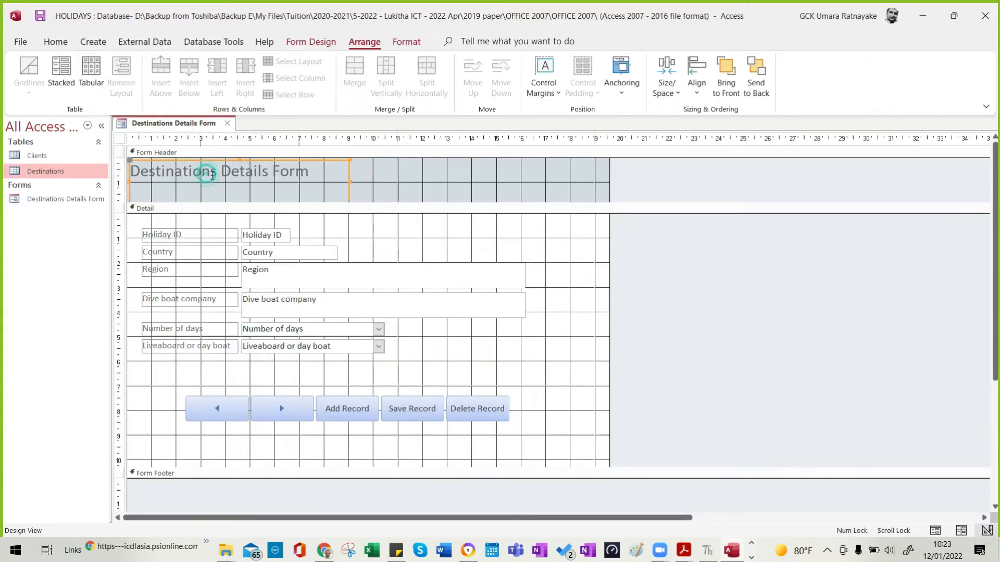
{"action": "left_click_drag", "start_coordinate": [251, 161], "coordinate": [383, 172]}
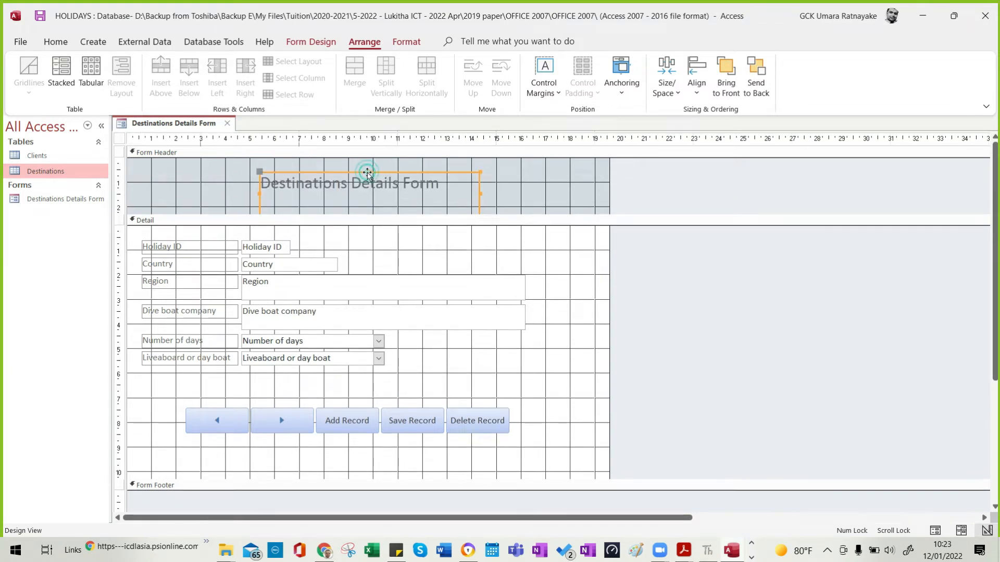
{"action": "left_click_drag", "start_coordinate": [367, 173], "coordinate": [389, 188]}
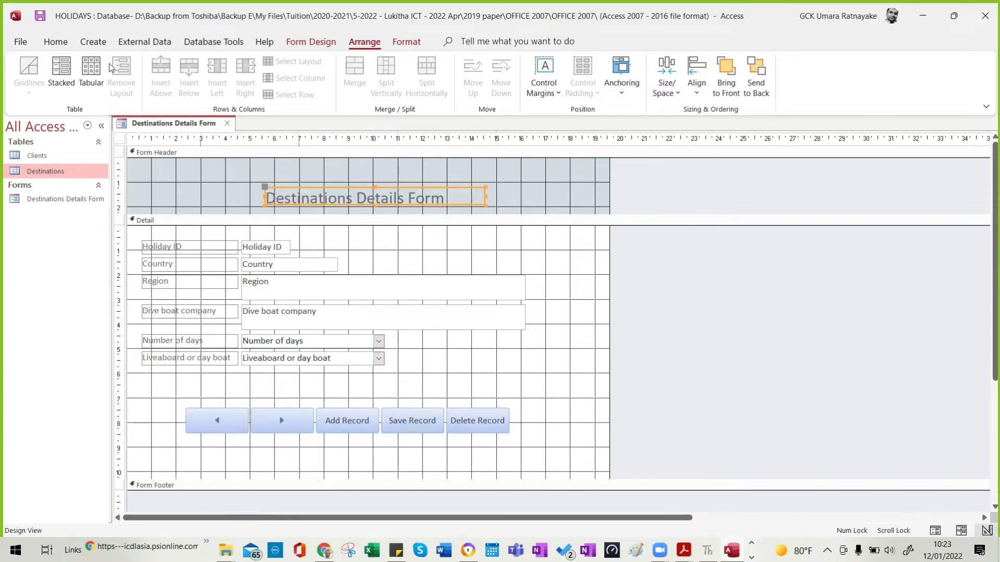
Format the form title in the header as bold and italic with black text.
{"action": "left_click", "coordinate": [56, 46]}
{"action": "left_click", "coordinate": [608, 87]}
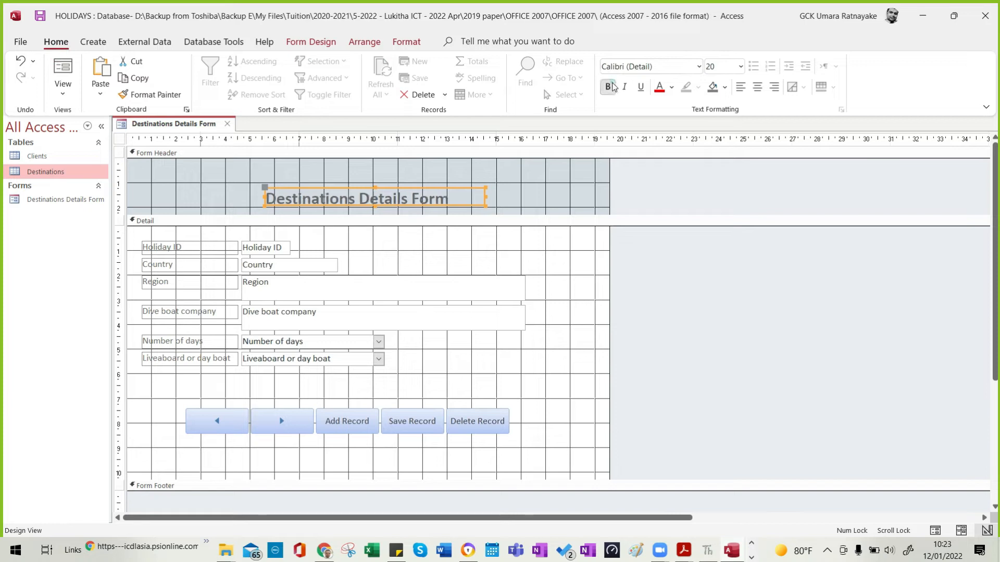
{"action": "left_click", "coordinate": [622, 87]}
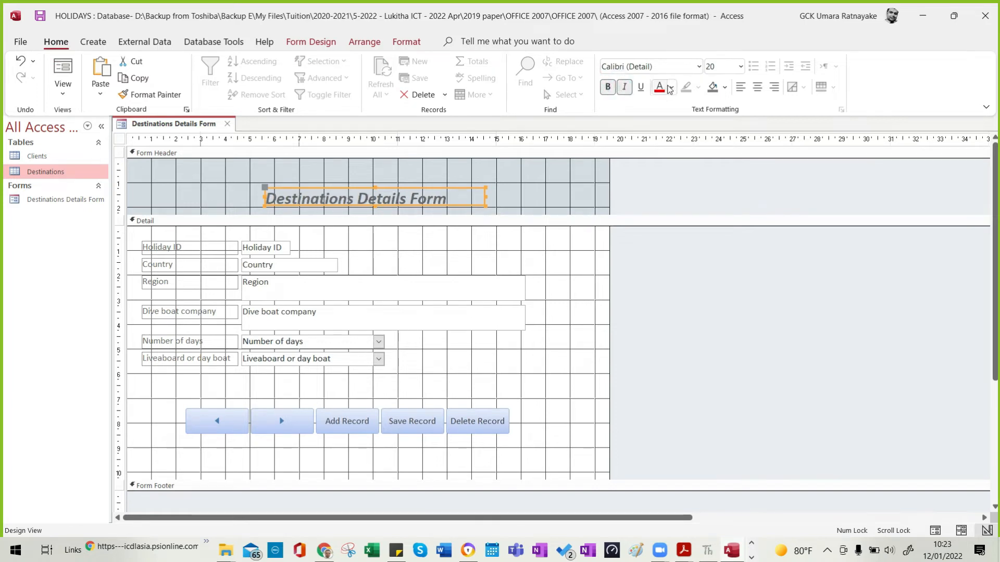
{"action": "left_click", "coordinate": [670, 86]}
{"action": "left_click", "coordinate": [668, 140]}
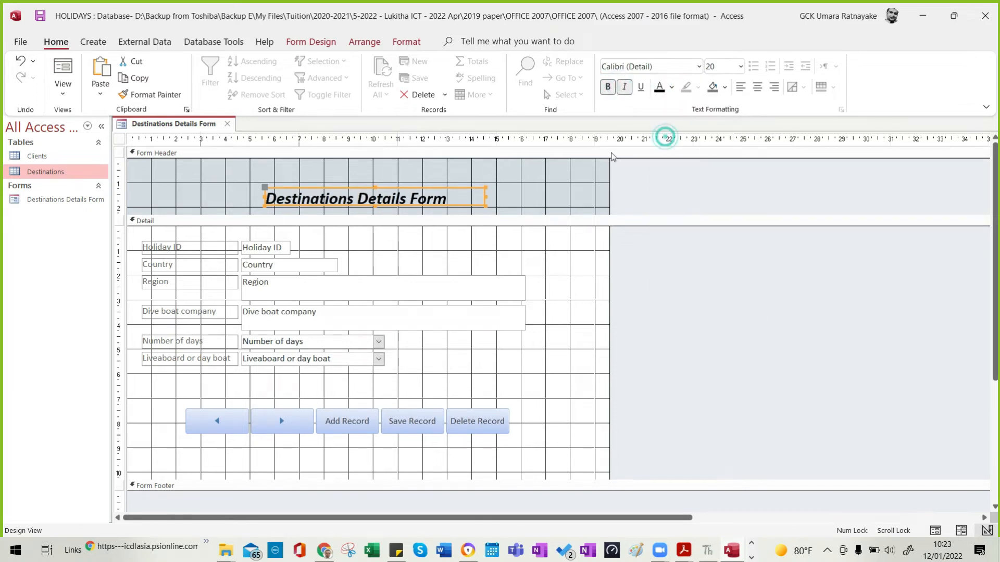
{"action": "left_click", "coordinate": [536, 203]}
Check the house style in the exam paper in Acrobat Reader, and insert ict.JPG from the Desktop as the form's logo in Access.
{"action": "key", "text": "alt+Tab"}
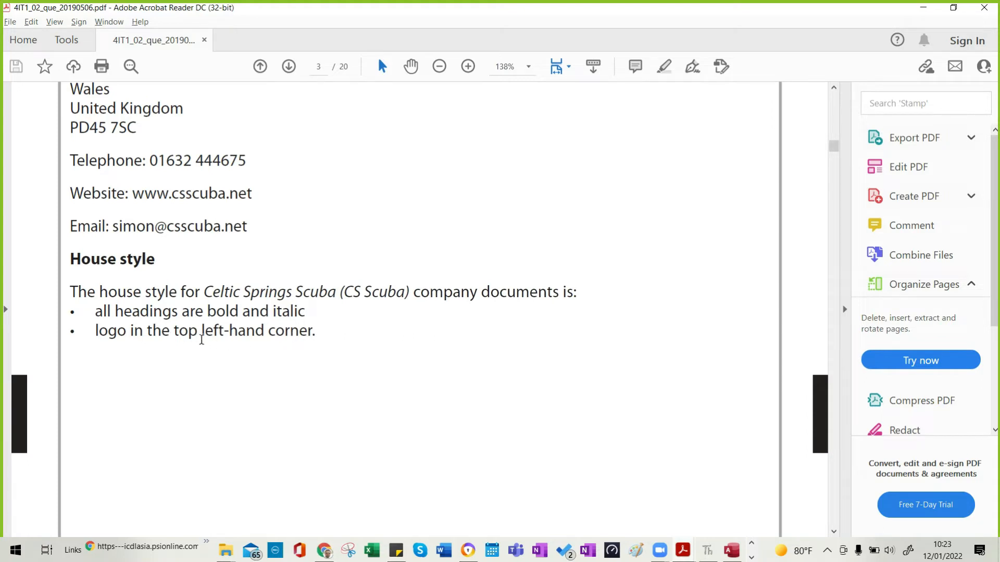
{"action": "key", "text": "alt+Tab"}
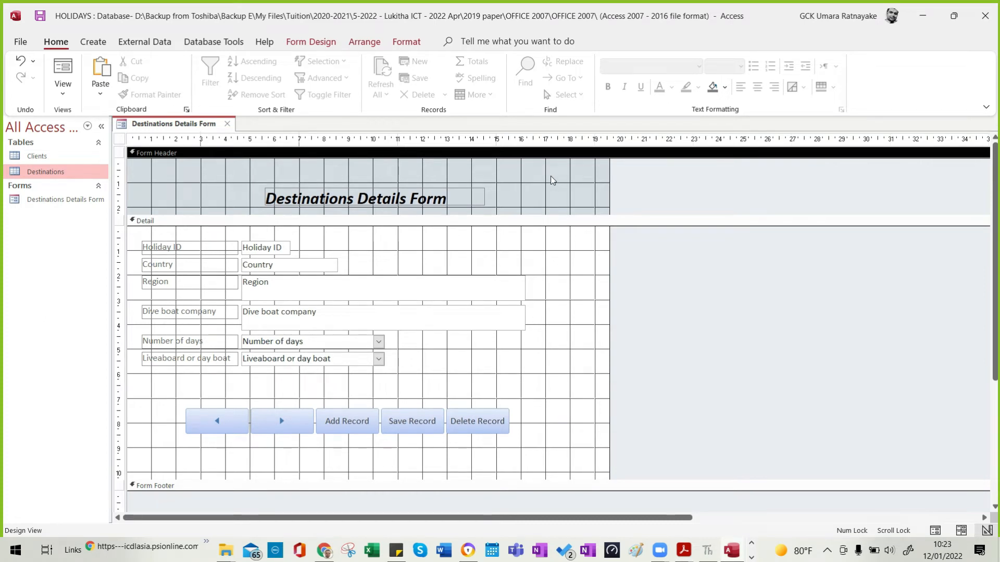
{"action": "left_click", "coordinate": [323, 47]}
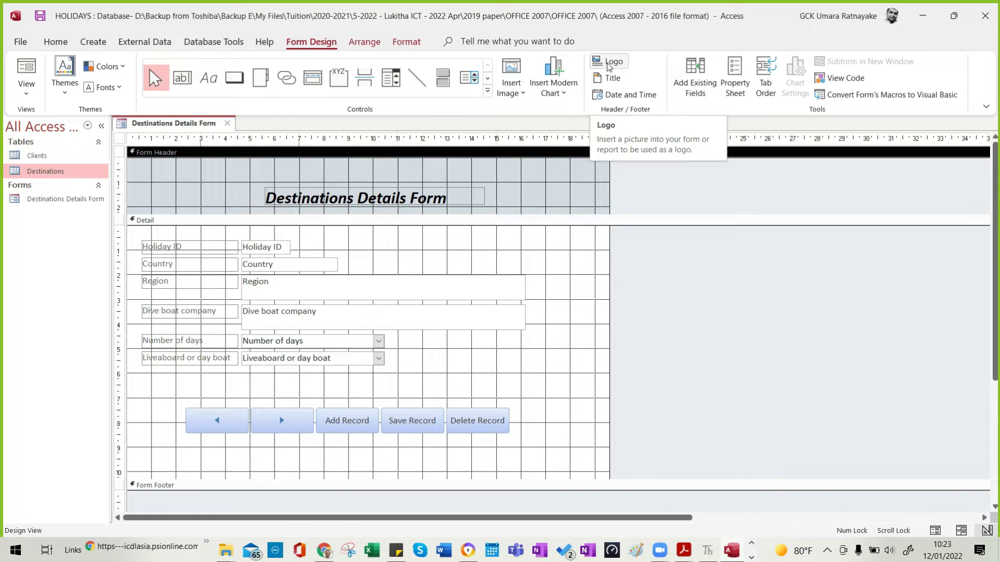
{"action": "left_click", "coordinate": [607, 63]}
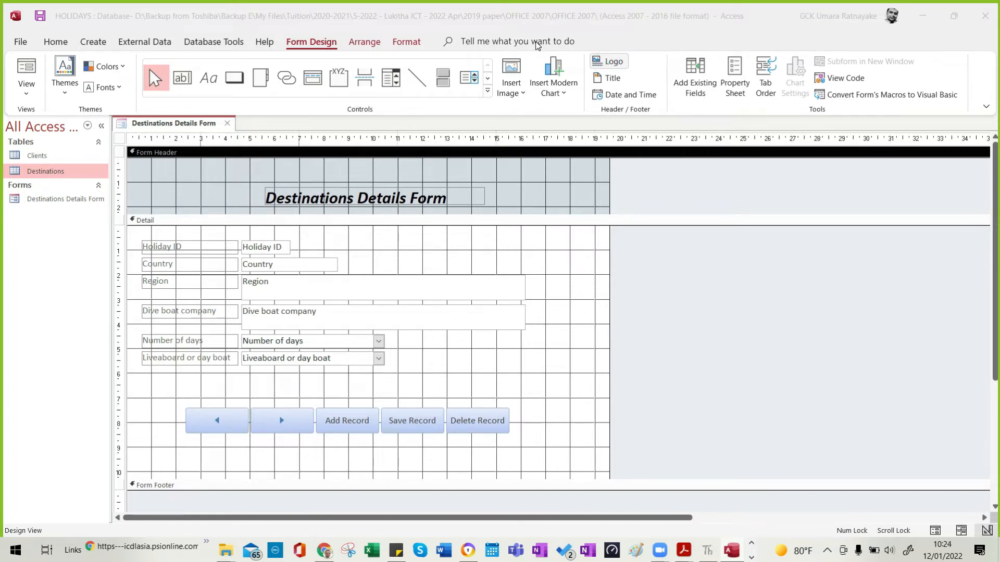
{"action": "scroll", "coordinate": [282, 189], "scroll_direction": "down", "scroll_amount": 5}
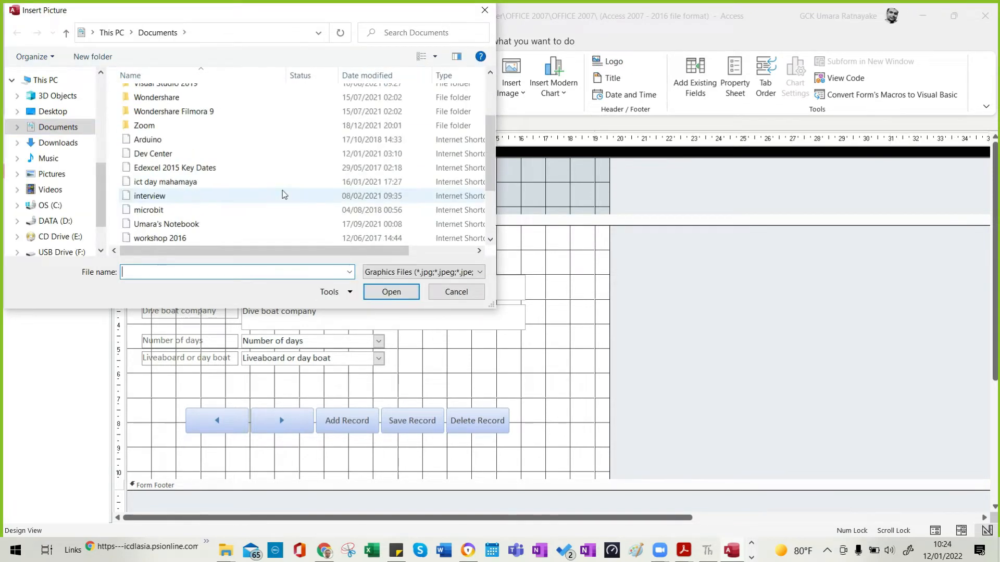
{"action": "left_click", "coordinate": [51, 111]}
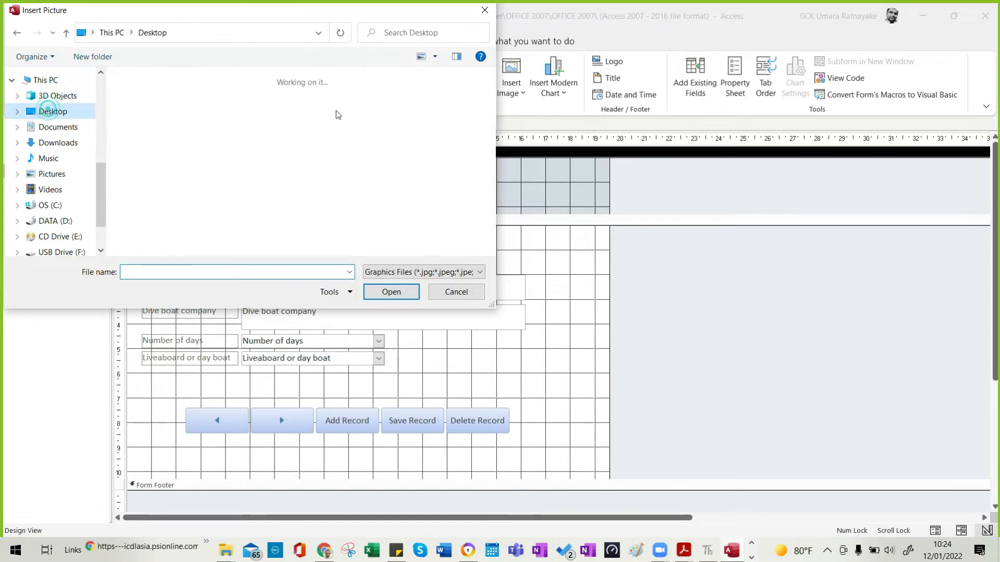
{"action": "scroll", "coordinate": [314, 96], "scroll_direction": "down", "scroll_amount": 1}
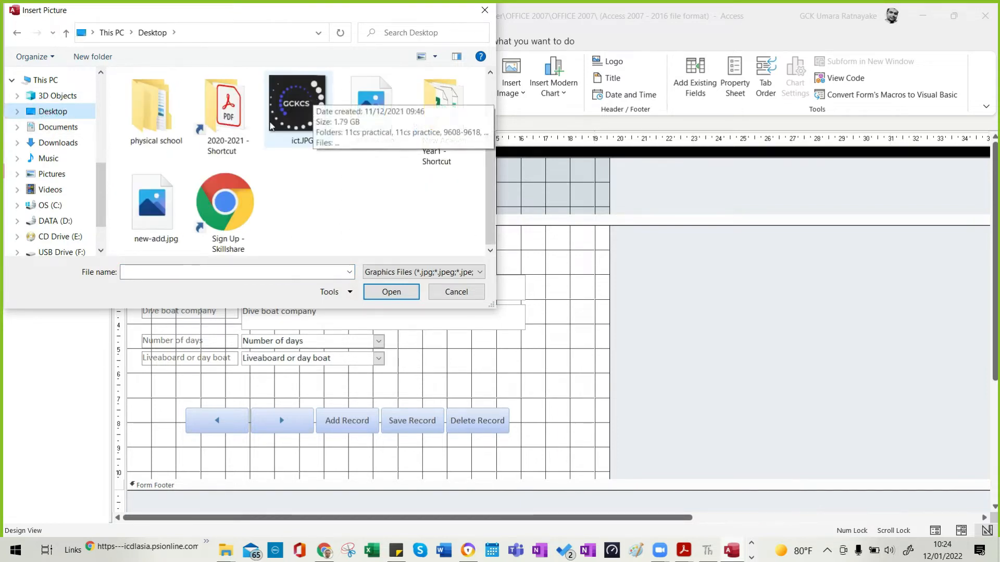
{"action": "double_click", "coordinate": [309, 116]}
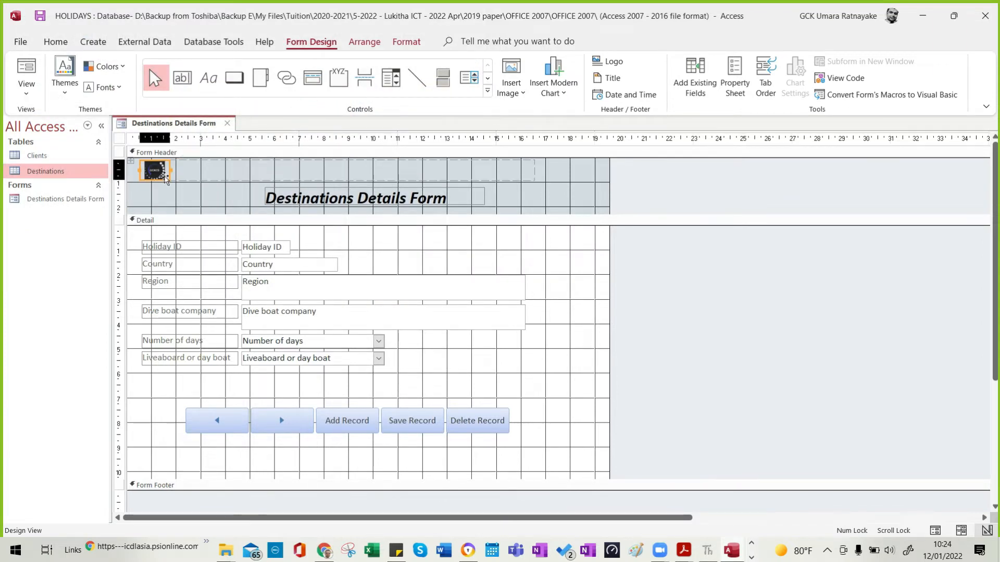
Enlarge the logo in the form header to about 1.8 cm wide and 1.6 cm high.
{"action": "left_click_drag", "start_coordinate": [171, 181], "coordinate": [182, 199]}
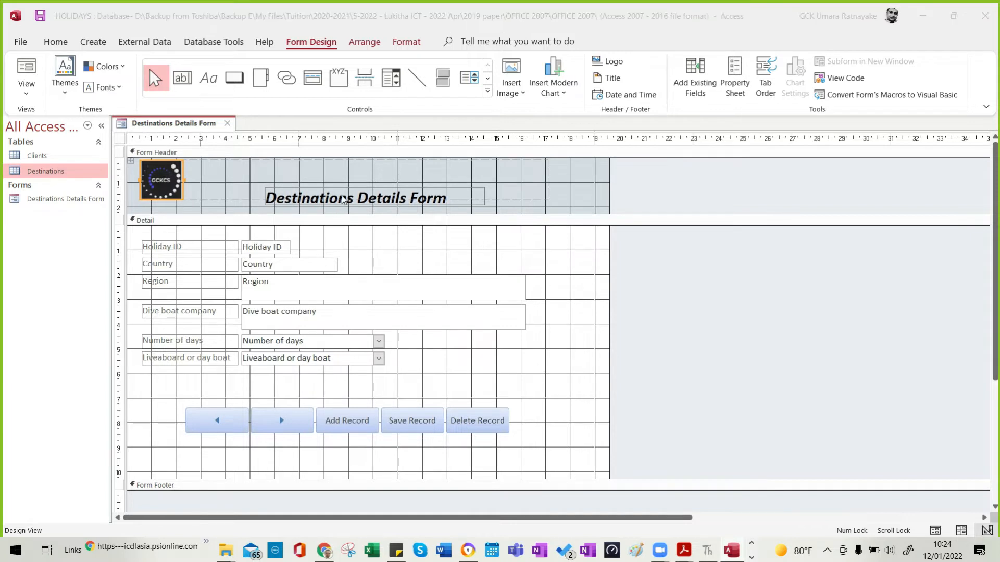
{"action": "key", "text": "alt+Tab"}
{"action": "key", "text": "alt+Tab"}
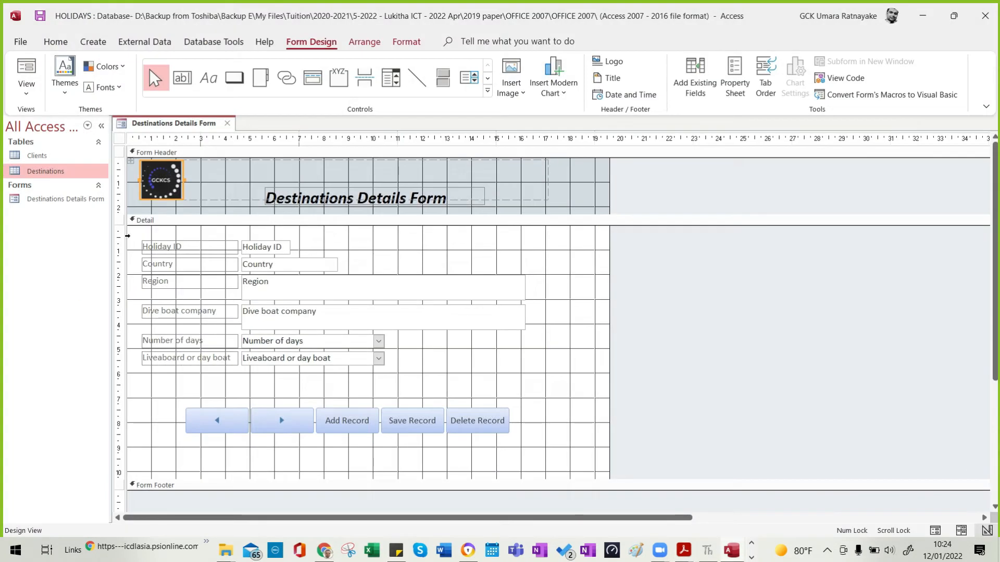
Shrink the empty title cell beside the logo to about 0.5 cm wide and move both slightly down in the header's upper left corner.
{"action": "left_click", "coordinate": [147, 191]}
{"action": "left_click", "coordinate": [202, 181]}
{"action": "left_click", "coordinate": [293, 192]}
{"action": "left_click", "coordinate": [565, 191]}
{"action": "left_click", "coordinate": [548, 177]}
{"action": "left_click_drag", "start_coordinate": [547, 178], "coordinate": [168, 194]}
{"action": "left_click", "coordinate": [191, 191]}
{"action": "left_click", "coordinate": [165, 192]}
{"action": "left_click_drag", "start_coordinate": [131, 161], "coordinate": [130, 163]}
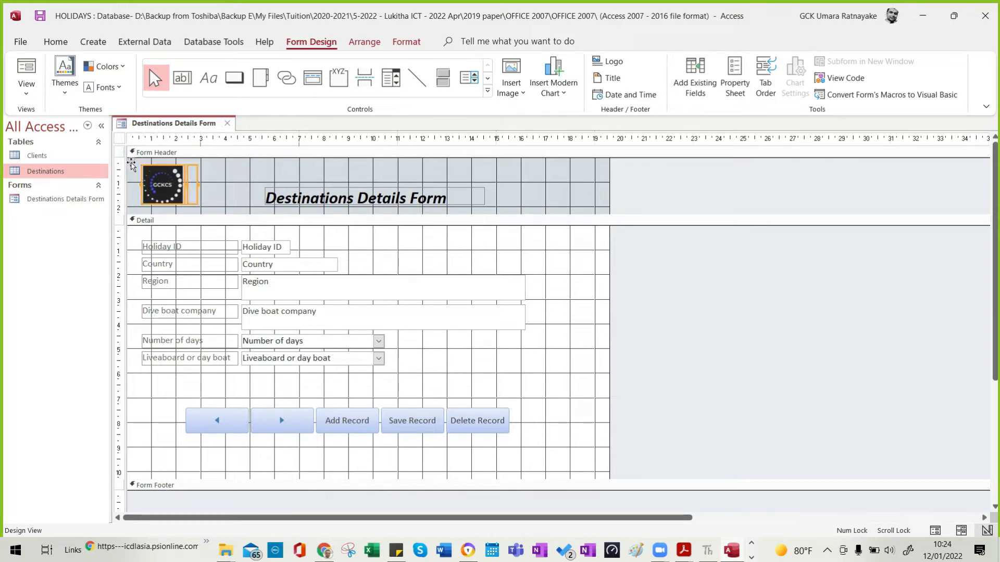
{"action": "left_click", "coordinate": [229, 180]}
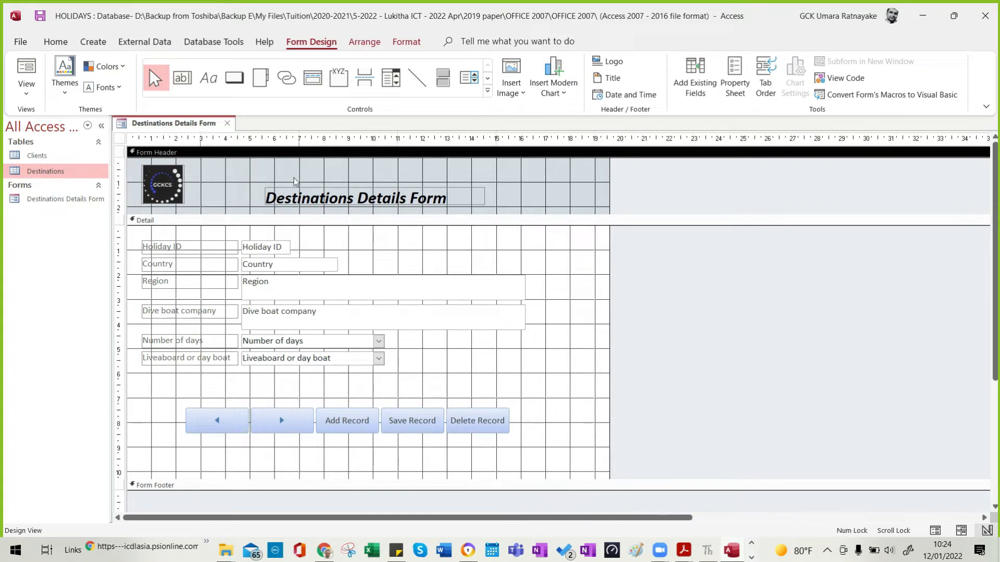
Add a label about 9 cm wide above the form title with the text CS SCUBA, checking the company name in the exam paper.
{"action": "left_click", "coordinate": [209, 78]}
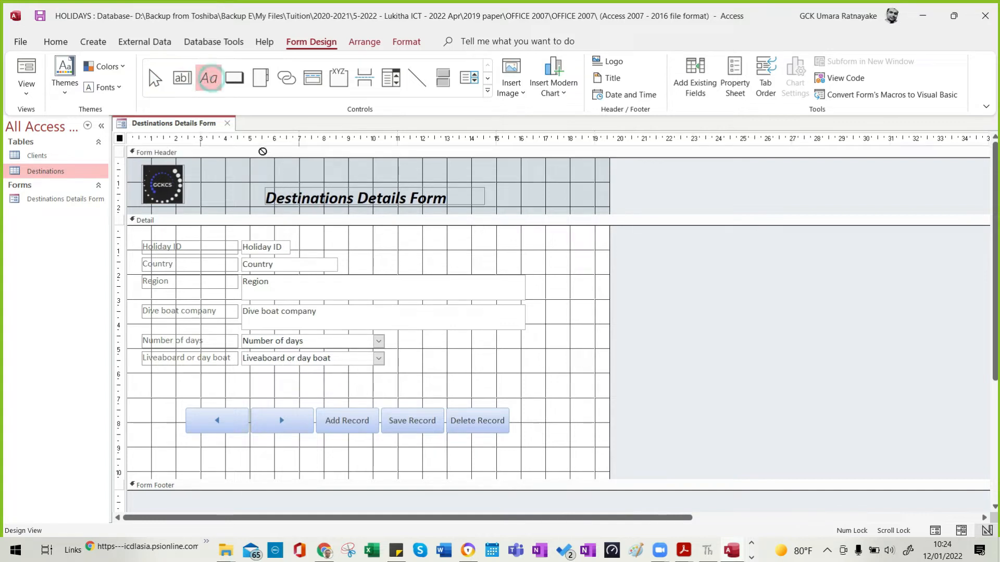
{"action": "left_click_drag", "start_coordinate": [247, 164], "coordinate": [474, 179]}
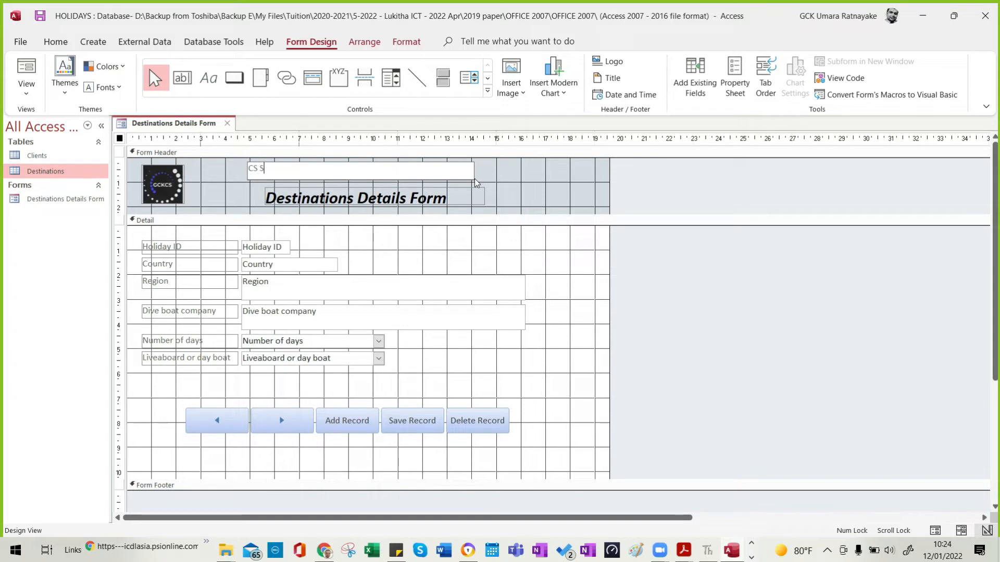
{"action": "type", "text": "CS SUBA"}
{"action": "key", "text": "alt"}
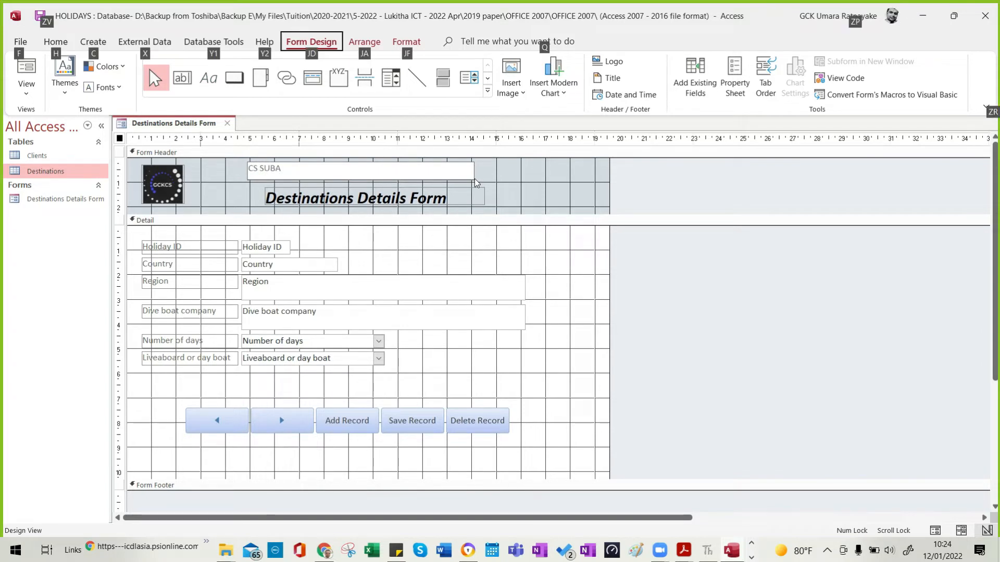
{"action": "left_click", "coordinate": [295, 171]}
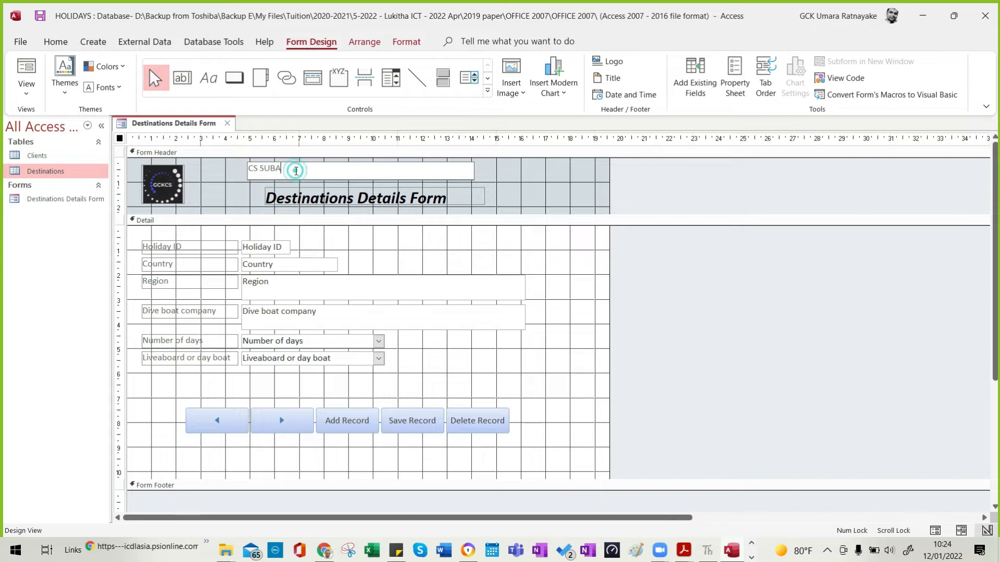
{"action": "key", "text": "BackSpace"}
{"action": "key", "text": "BackSpace"}
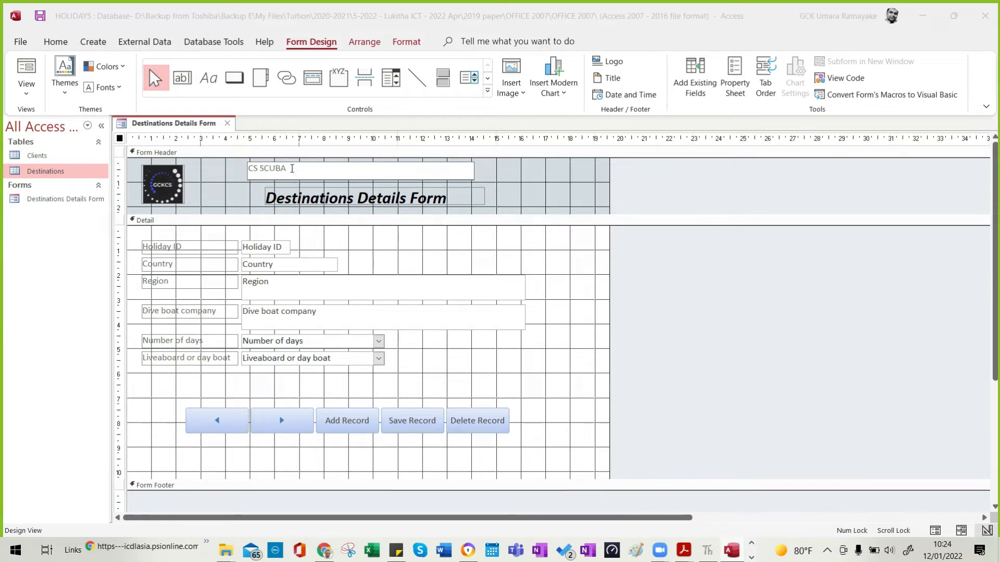
{"action": "key", "text": "alt+Tab"}
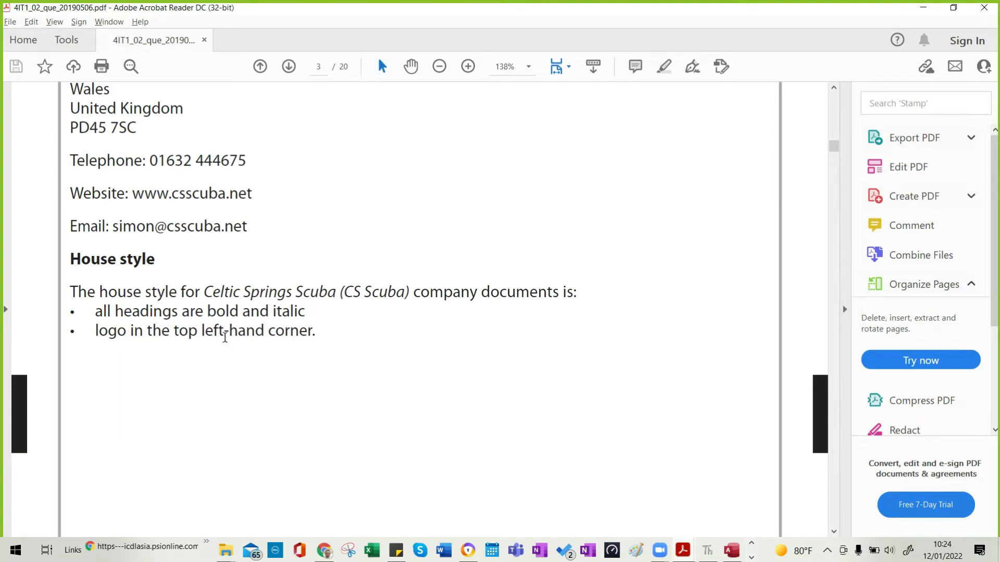
{"action": "key", "text": "alt+Tab"}
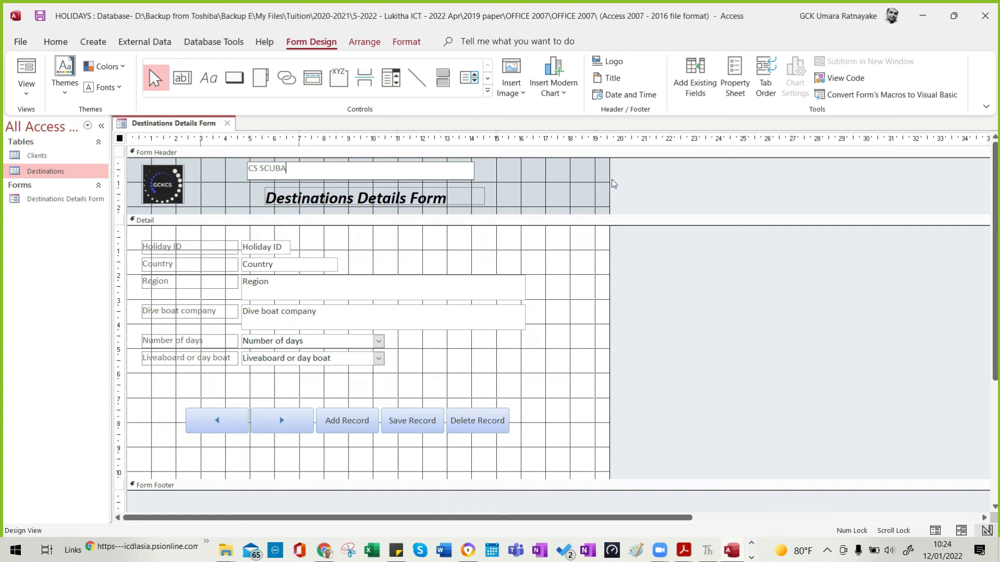
Format the CS SCUBA label as centred, 28 pt, bold and italic, and make its box tall enough for the text.
{"action": "left_click", "coordinate": [56, 42]}
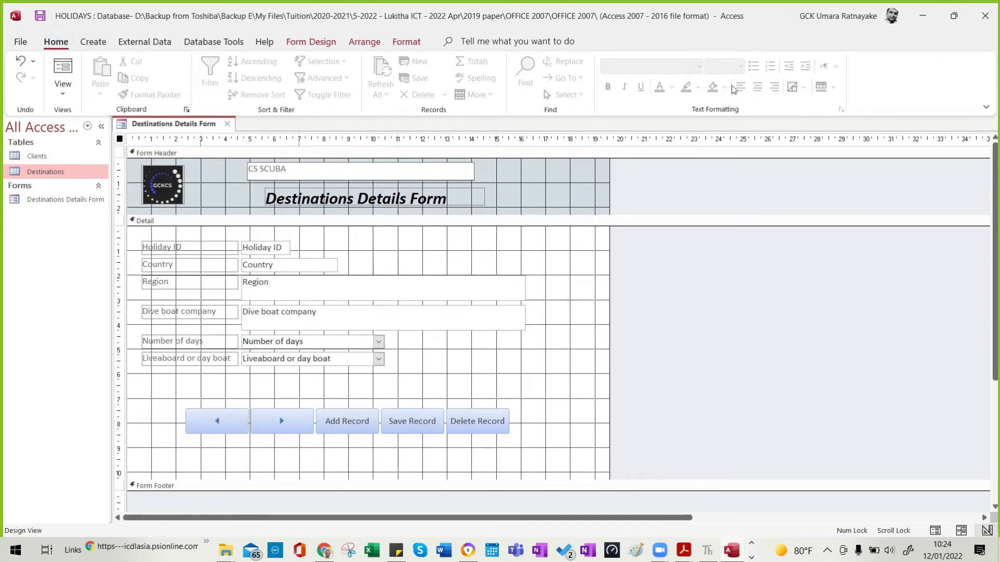
{"action": "left_click", "coordinate": [537, 178]}
{"action": "left_click", "coordinate": [462, 171]}
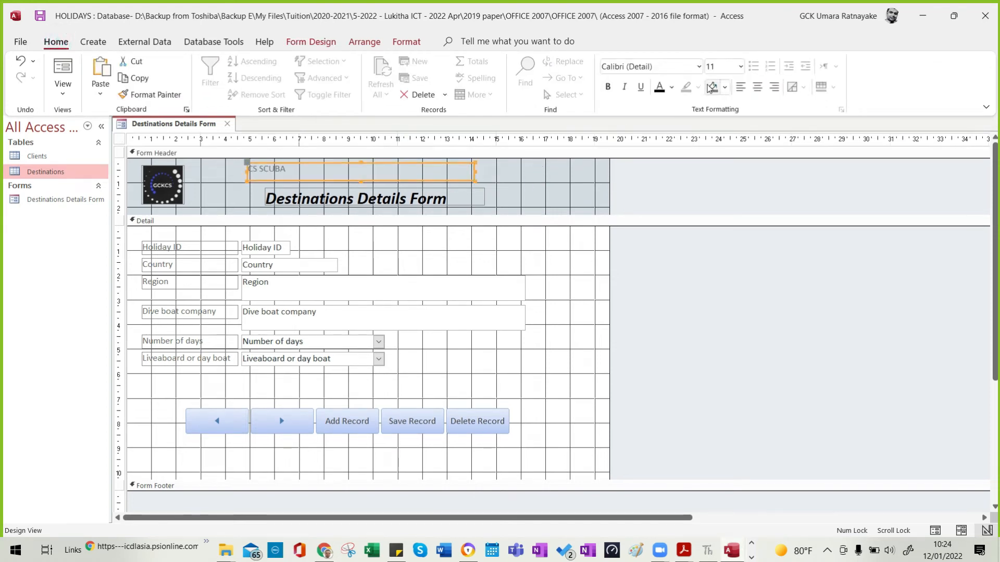
{"action": "left_click", "coordinate": [757, 89]}
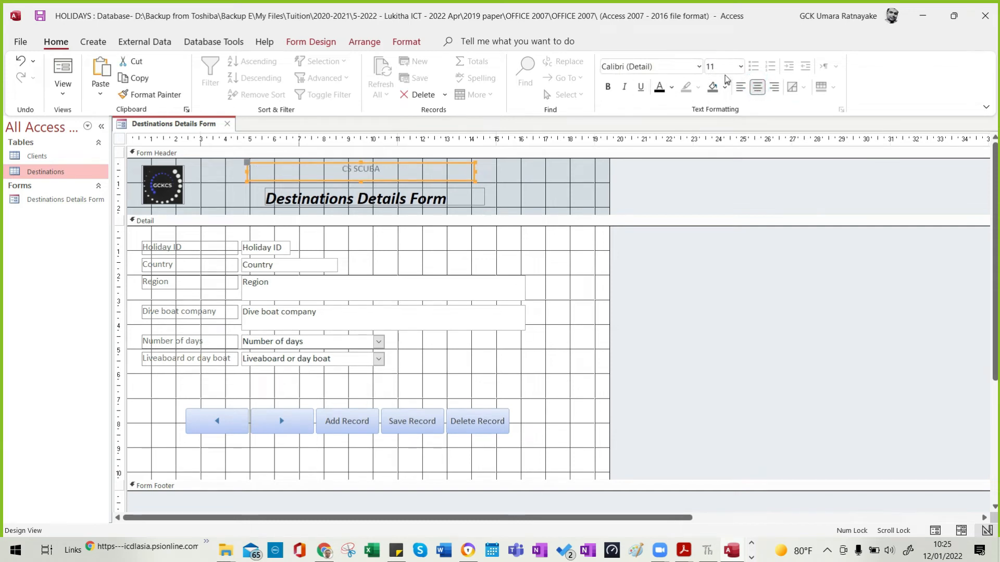
{"action": "left_click", "coordinate": [740, 68]}
{"action": "left_click", "coordinate": [727, 271]}
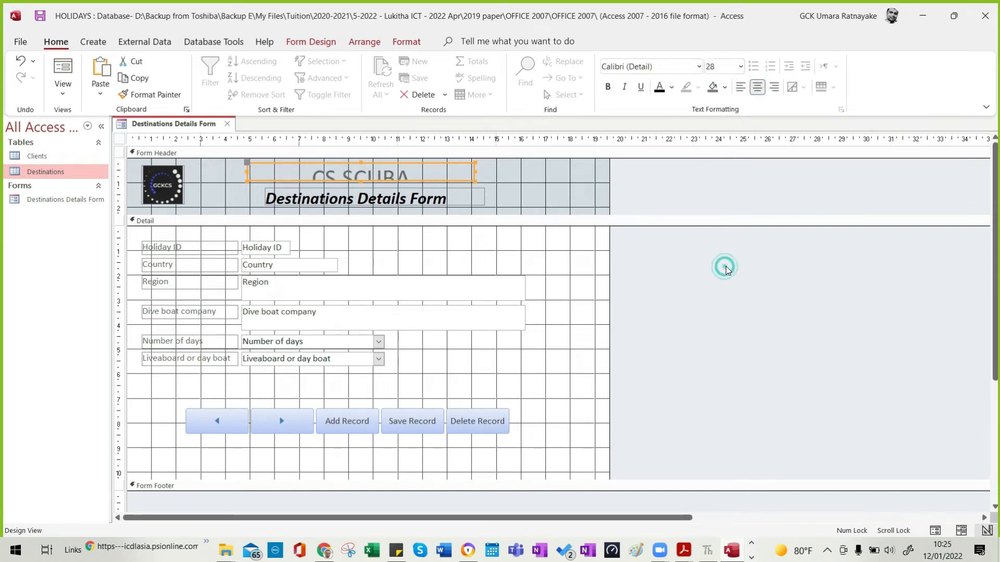
{"action": "left_click_drag", "start_coordinate": [360, 186], "coordinate": [361, 191]}
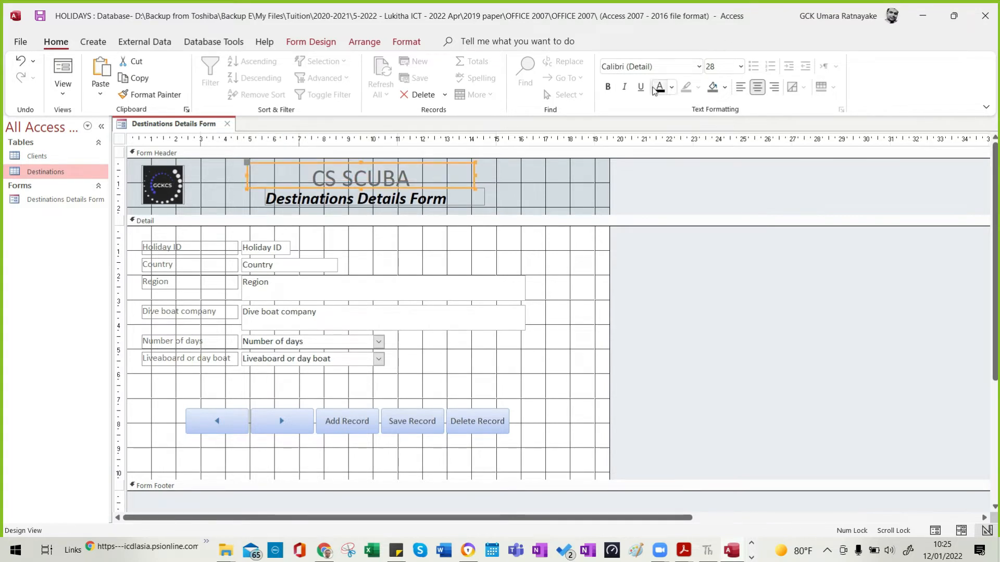
{"action": "left_click", "coordinate": [607, 86]}
{"action": "left_click", "coordinate": [624, 87]}
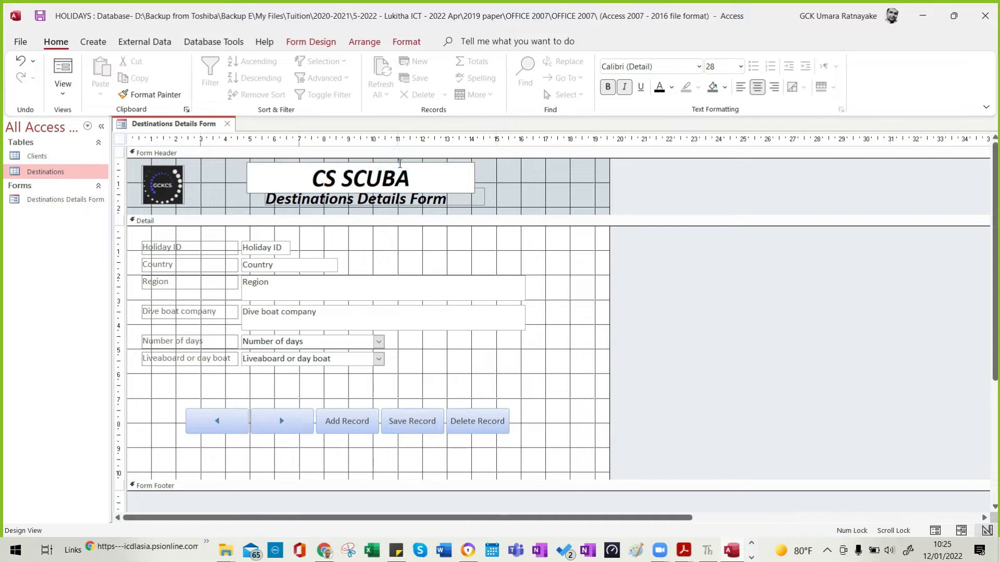
Move the Destinations Details Form title slightly down, clear of the CS SCUBA label, to about 1.4 cm below the header's upper edge.
{"action": "left_click", "coordinate": [504, 179]}
{"action": "left_click", "coordinate": [447, 209]}
{"action": "left_click", "coordinate": [449, 203]}
{"action": "left_click", "coordinate": [444, 210]}
{"action": "left_click", "coordinate": [446, 204]}
{"action": "left_click_drag", "start_coordinate": [447, 207], "coordinate": [448, 215]}
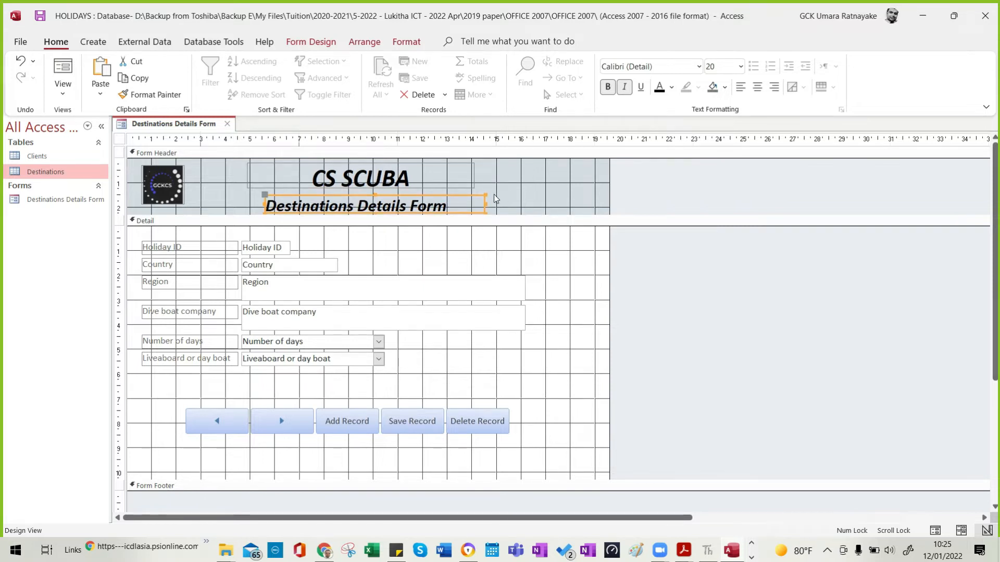
{"action": "left_click", "coordinate": [520, 181]}
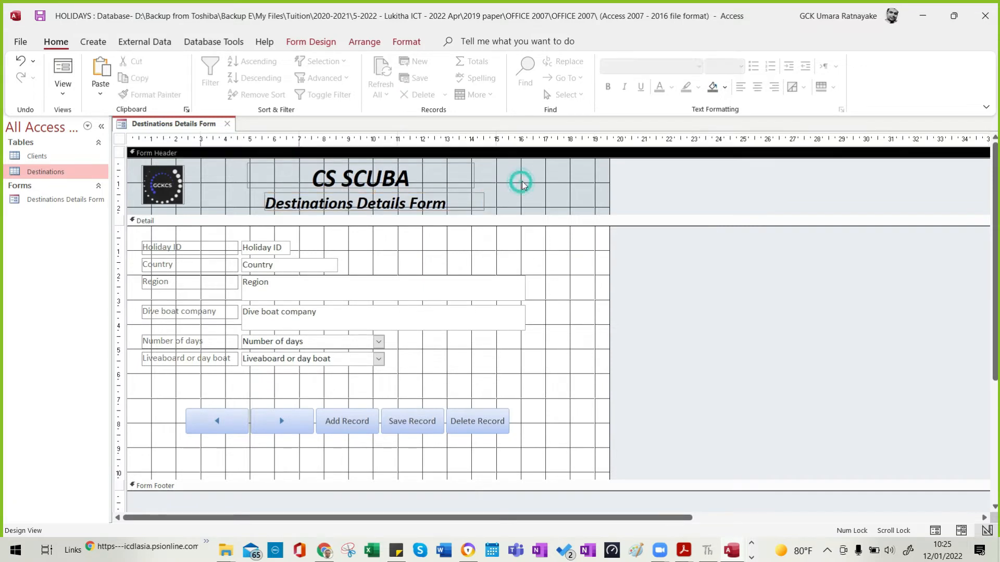
Centre the text of the Destinations Details Form title and move its box about 0.4 cm left, lining up its right edge with the label above.
{"action": "left_click", "coordinate": [452, 209]}
{"action": "left_click", "coordinate": [757, 86]}
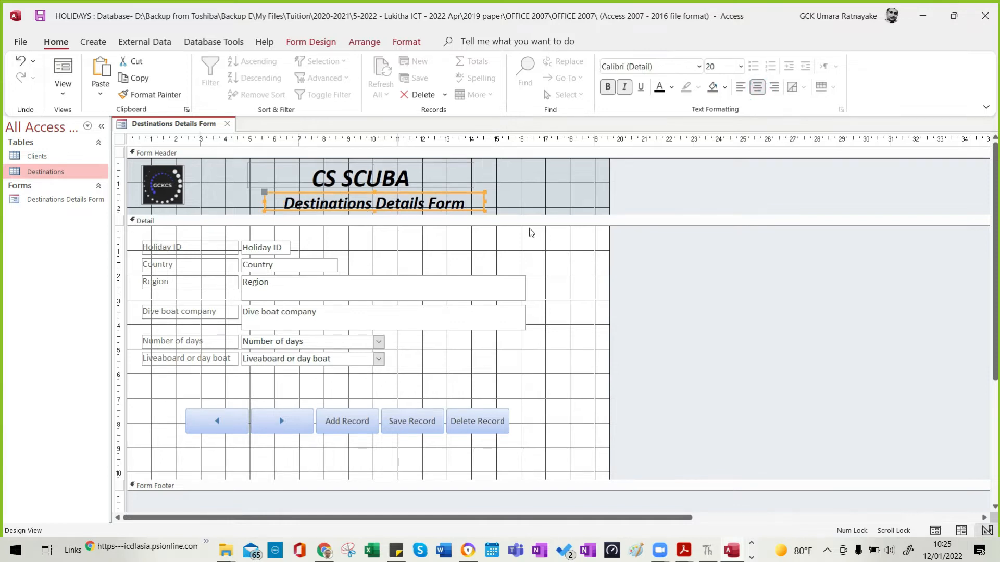
{"action": "left_click", "coordinate": [522, 203]}
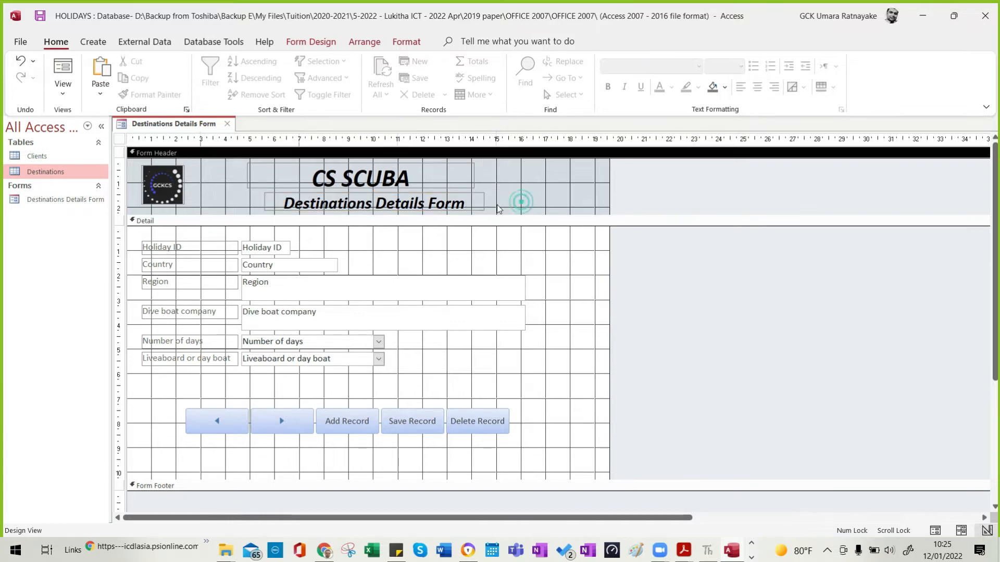
{"action": "left_click", "coordinate": [440, 194]}
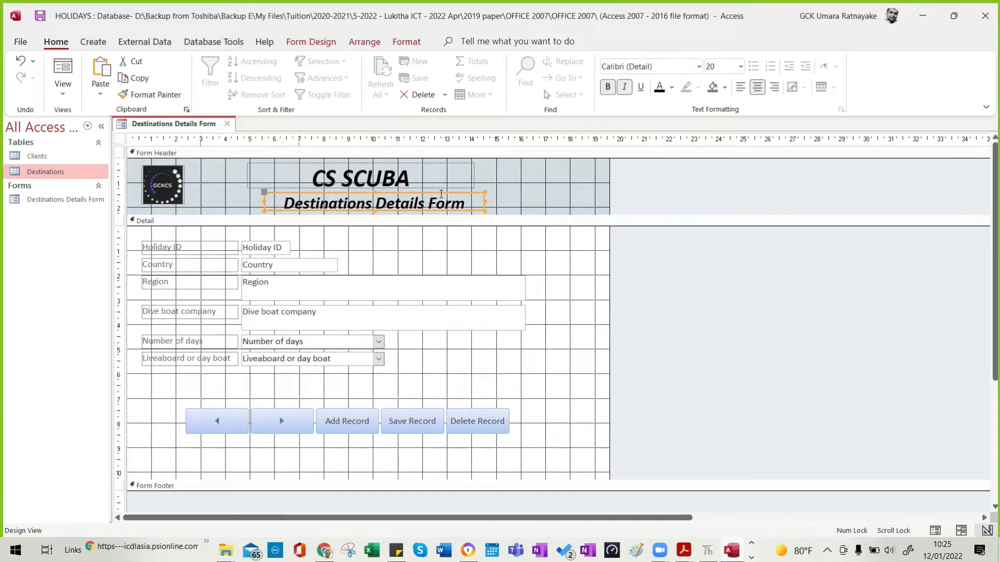
{"action": "left_click_drag", "start_coordinate": [444, 194], "coordinate": [434, 193]}
{"action": "left_click", "coordinate": [511, 177]}
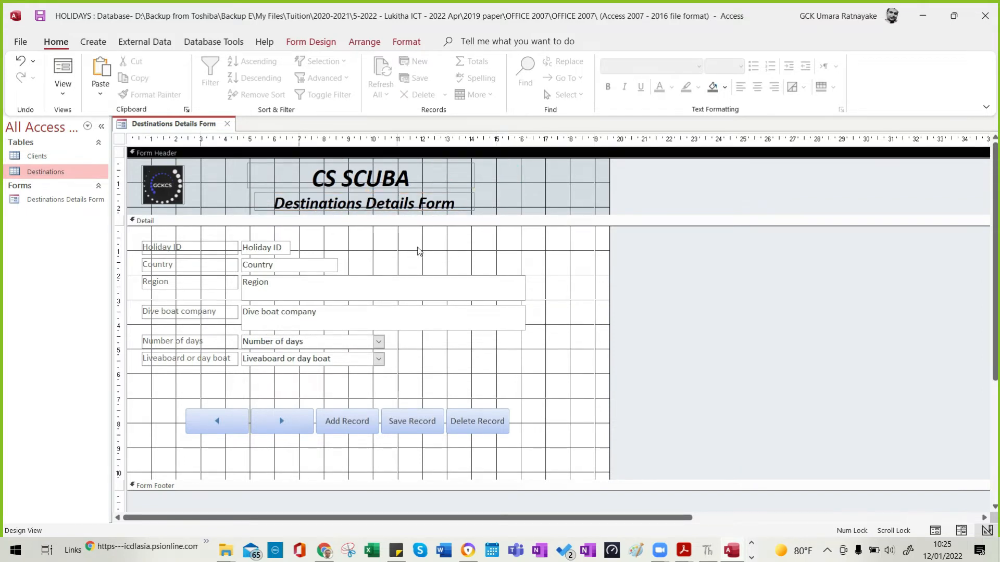
Preview the form in Form View and try the next and previous record buttons.
{"action": "left_click", "coordinate": [63, 92]}
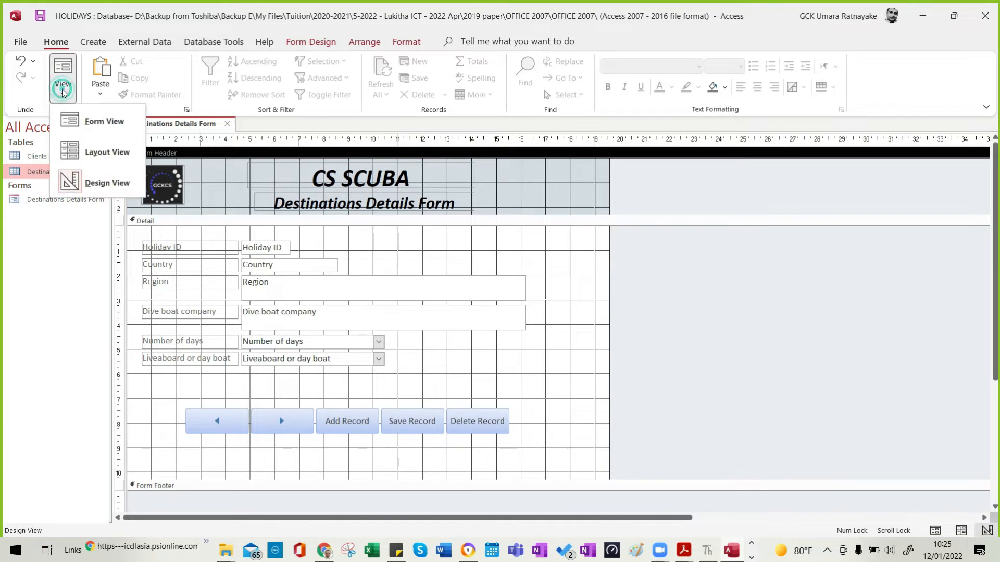
{"action": "left_click", "coordinate": [104, 122]}
{"action": "left_click", "coordinate": [681, 314]}
{"action": "left_click", "coordinate": [279, 383]}
{"action": "left_click", "coordinate": [208, 380]}
{"action": "left_click", "coordinate": [263, 385]}
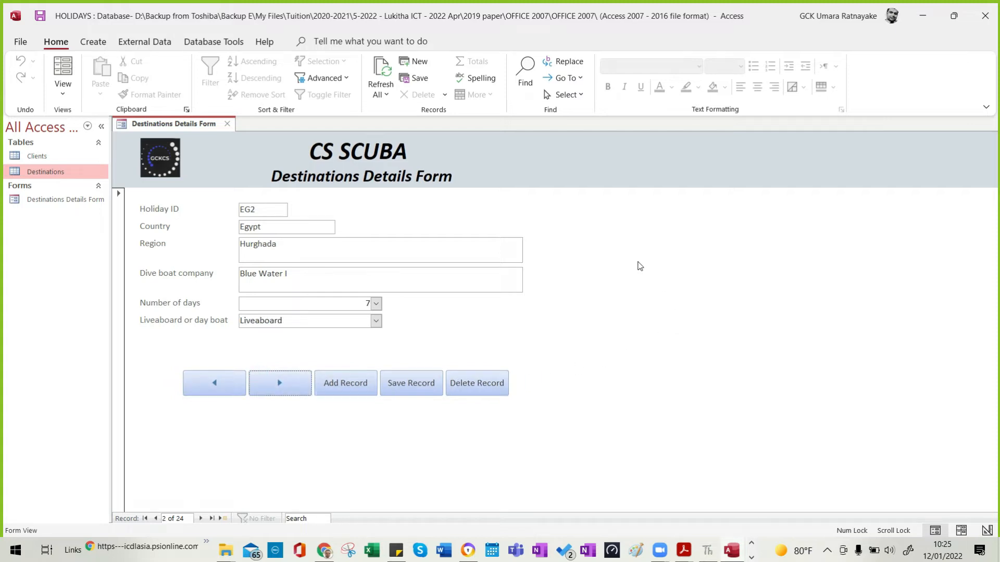
Check the form requirements for Task A2a in the exam paper PDF and return to the Access form.
{"action": "key", "text": "alt+Tab"}
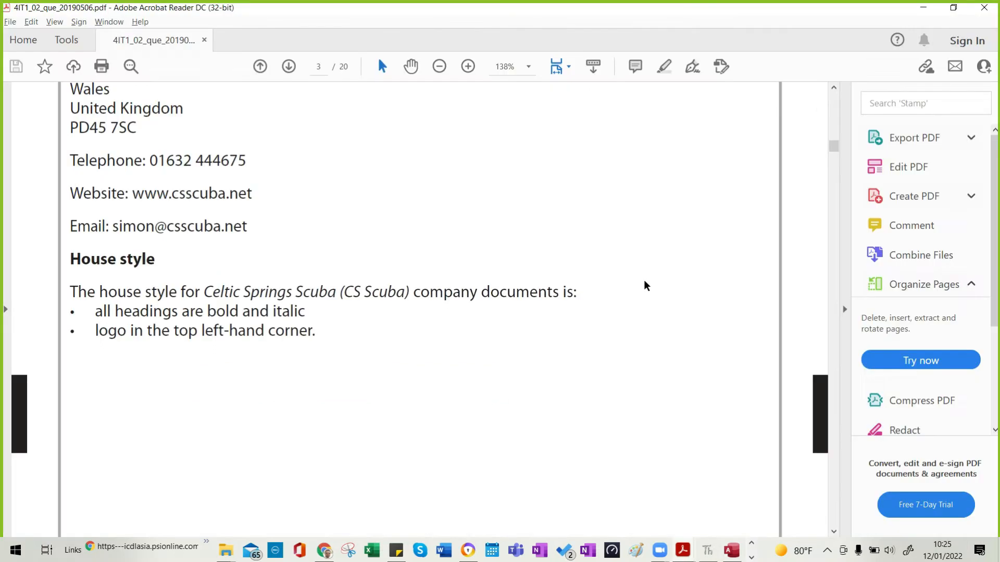
{"action": "scroll", "coordinate": [532, 310], "scroll_direction": "down", "scroll_amount": 15}
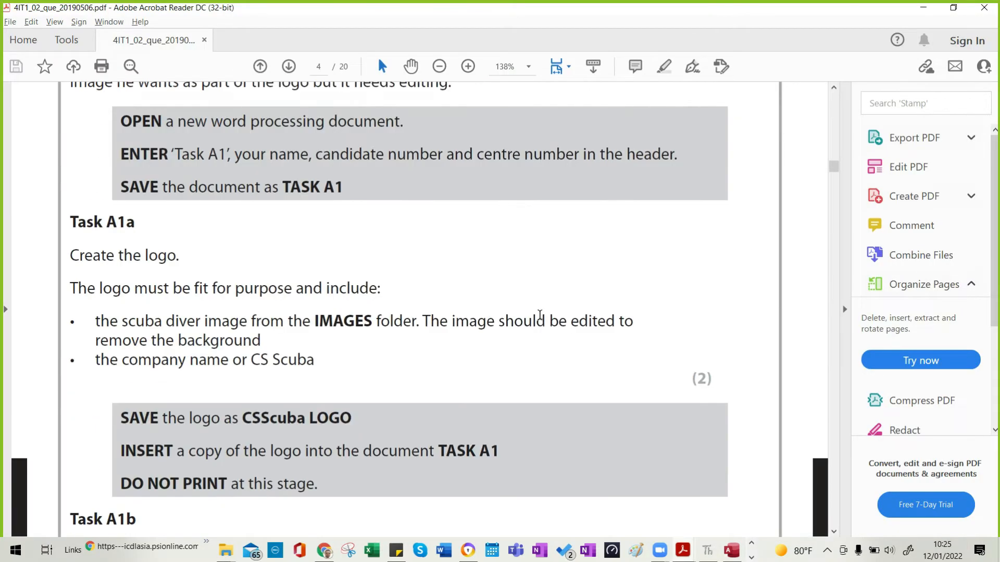
{"action": "scroll", "coordinate": [572, 341], "scroll_direction": "down", "scroll_amount": 15}
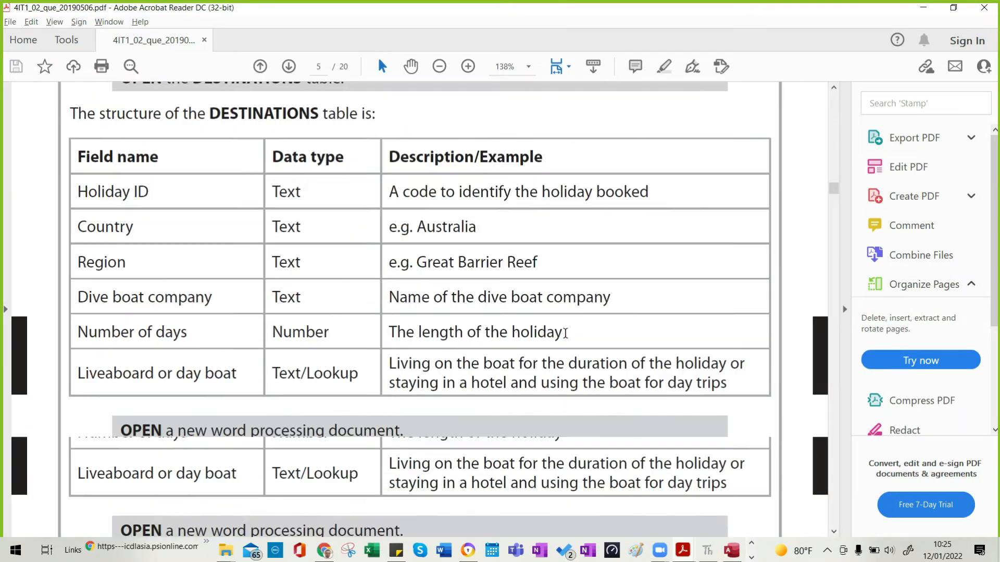
{"action": "scroll", "coordinate": [567, 334], "scroll_direction": "up", "scroll_amount": 3}
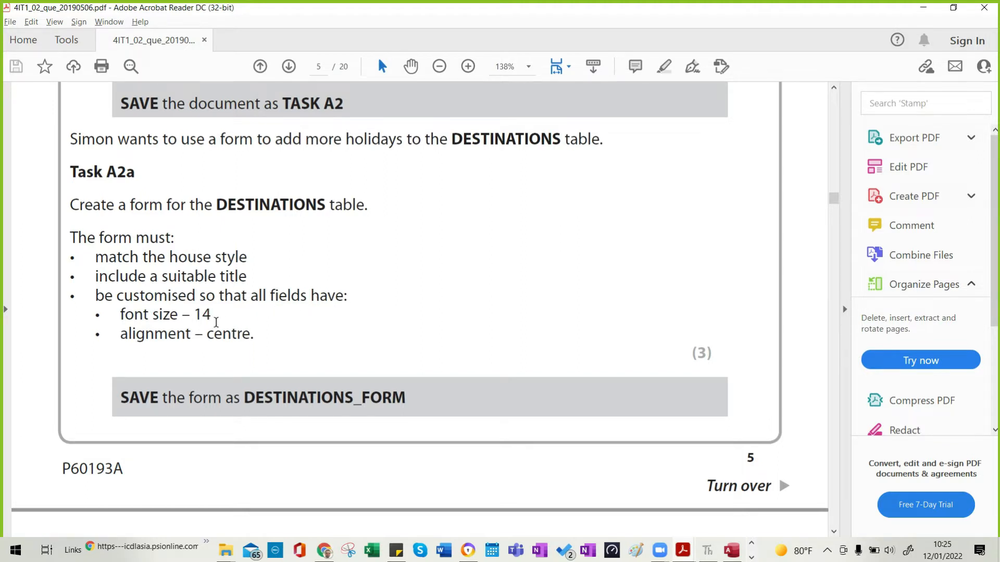
{"action": "key", "text": "alt+Tab"}
Widen the form to about 24.6 cm in Design View, rechecking the field formatting requirements in the exam paper.
{"action": "right_click", "coordinate": [617, 245]}
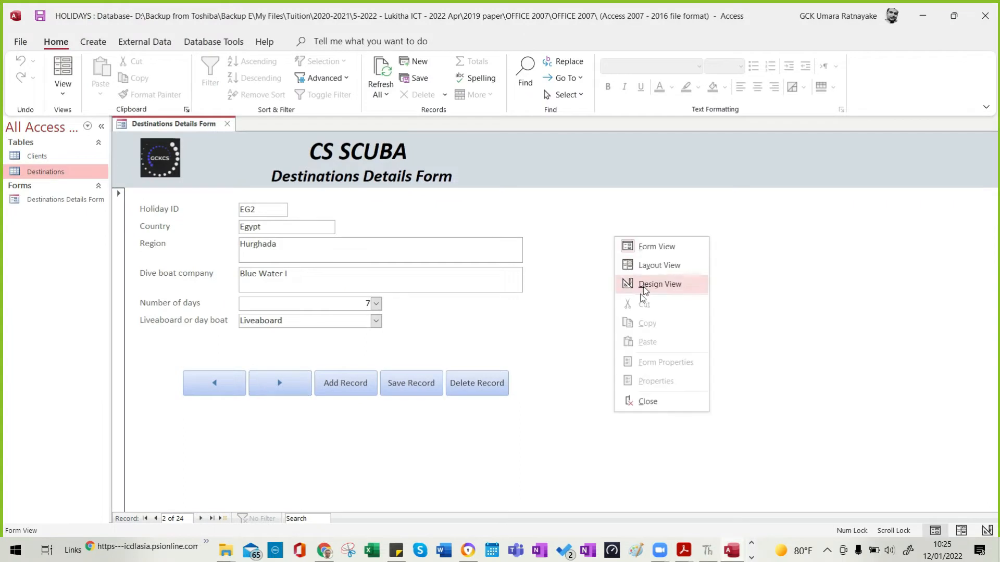
{"action": "left_click", "coordinate": [646, 284]}
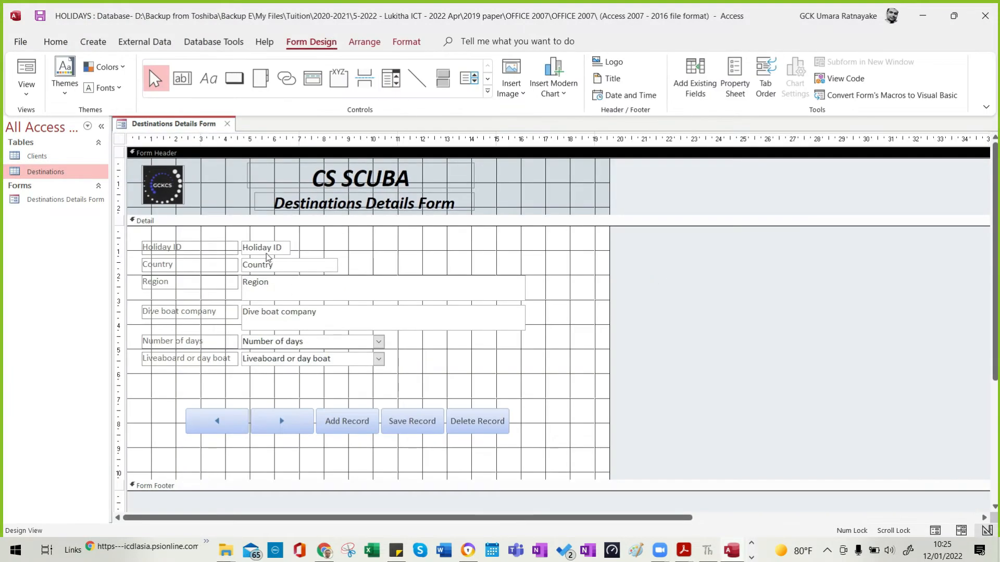
{"action": "key", "text": "alt+Tab"}
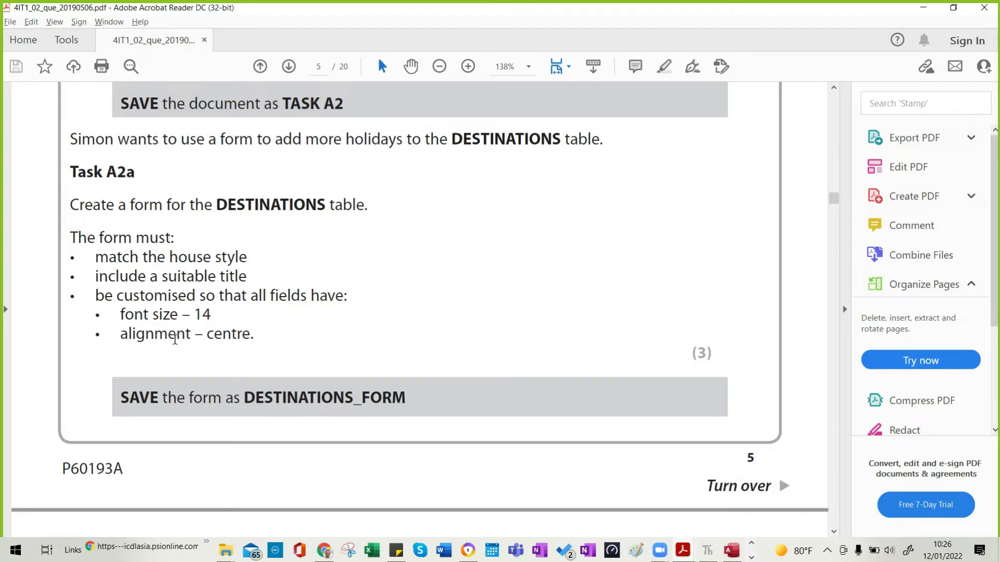
{"action": "key", "text": "alt+Tab"}
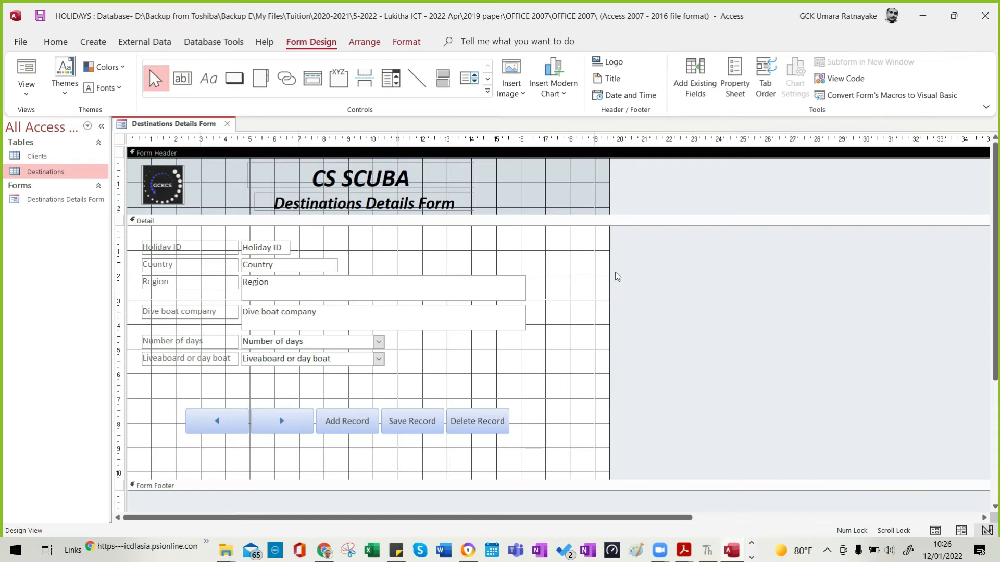
{"action": "left_click_drag", "start_coordinate": [610, 285], "coordinate": [732, 286]}
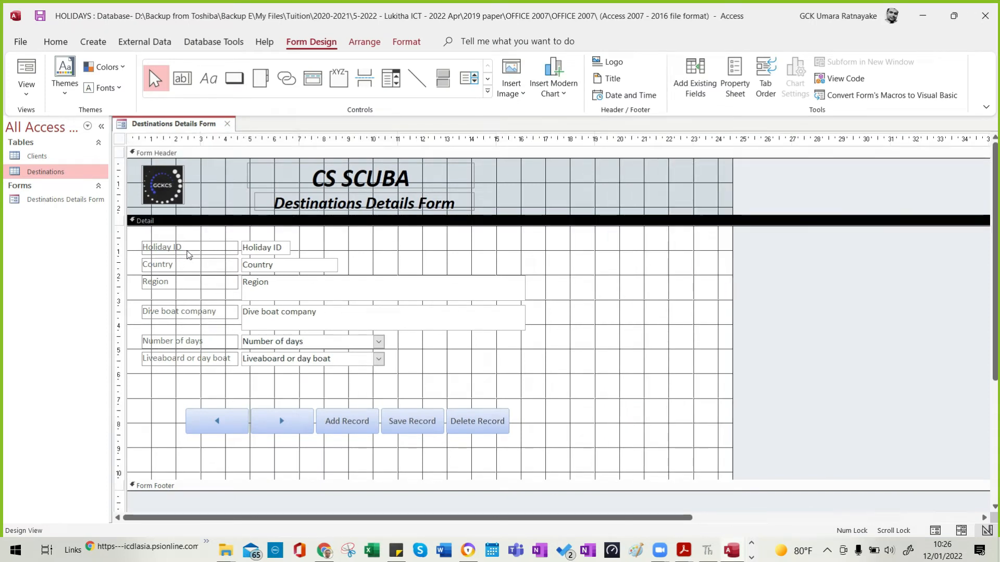
Set all field labels and boxes in the Detail section to 14 pt and move them about 6 cm right.
{"action": "left_click_drag", "start_coordinate": [131, 235], "coordinate": [537, 365]}
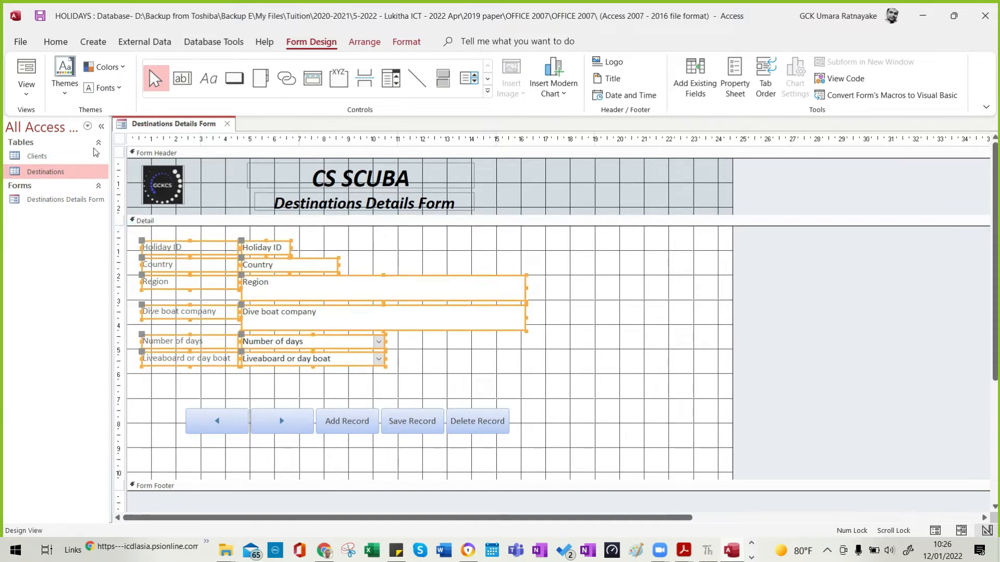
{"action": "left_click", "coordinate": [55, 43]}
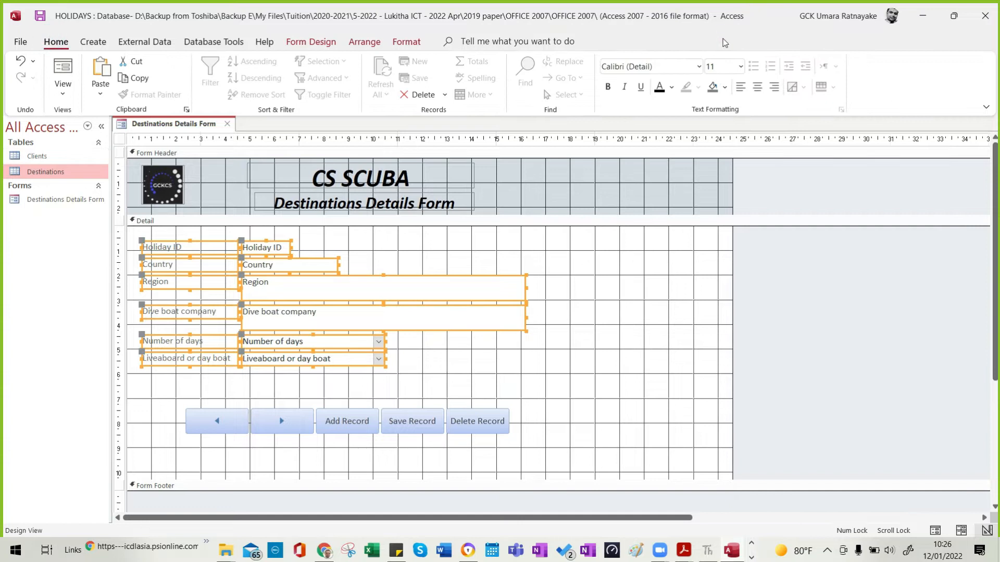
{"action": "left_click", "coordinate": [740, 67]}
{"action": "left_click", "coordinate": [729, 165]}
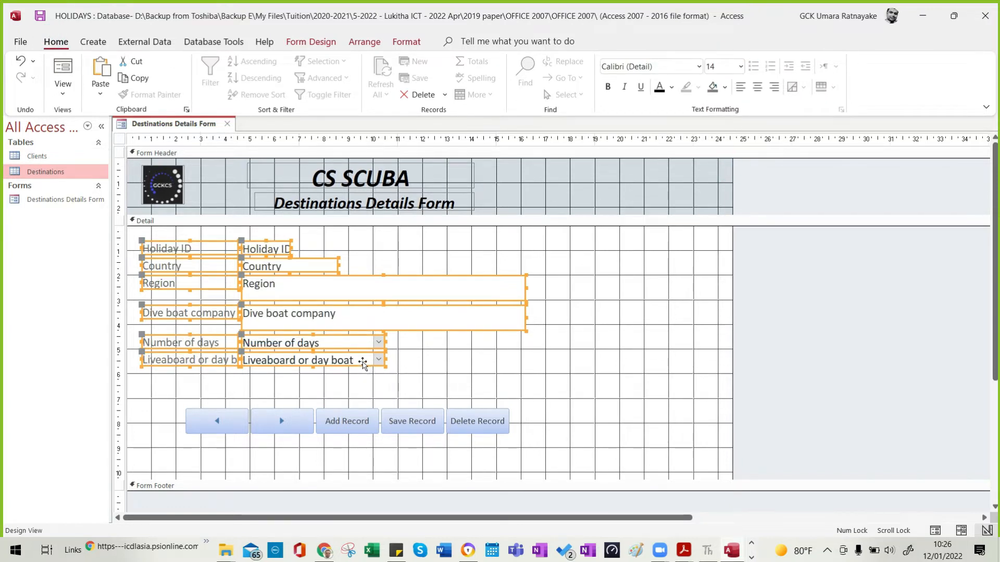
{"action": "left_click_drag", "start_coordinate": [364, 360], "coordinate": [511, 364]}
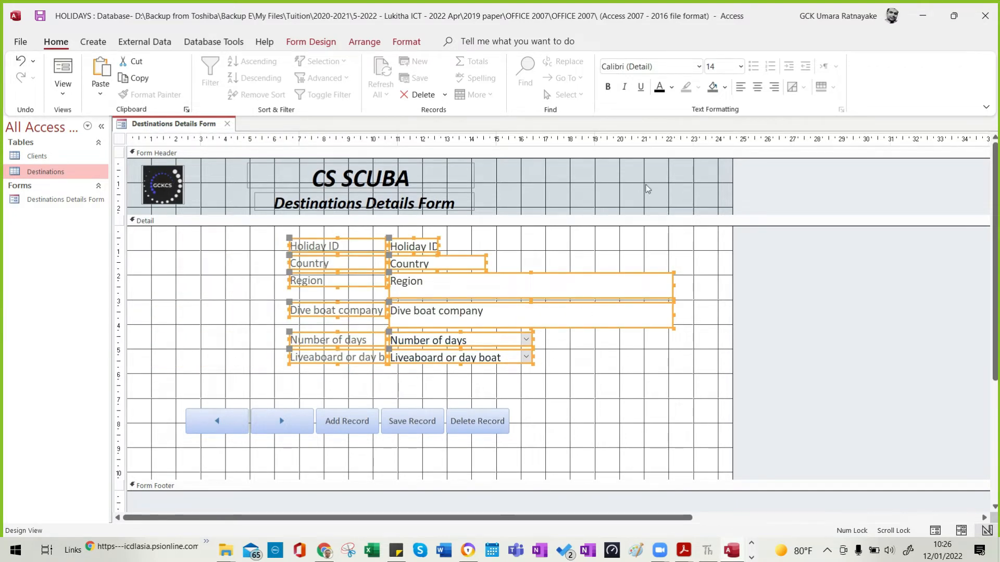
Try centring the text of all field labels and boxes, compare it with left alignment, and recheck the exam paper.
{"action": "left_click", "coordinate": [756, 88]}
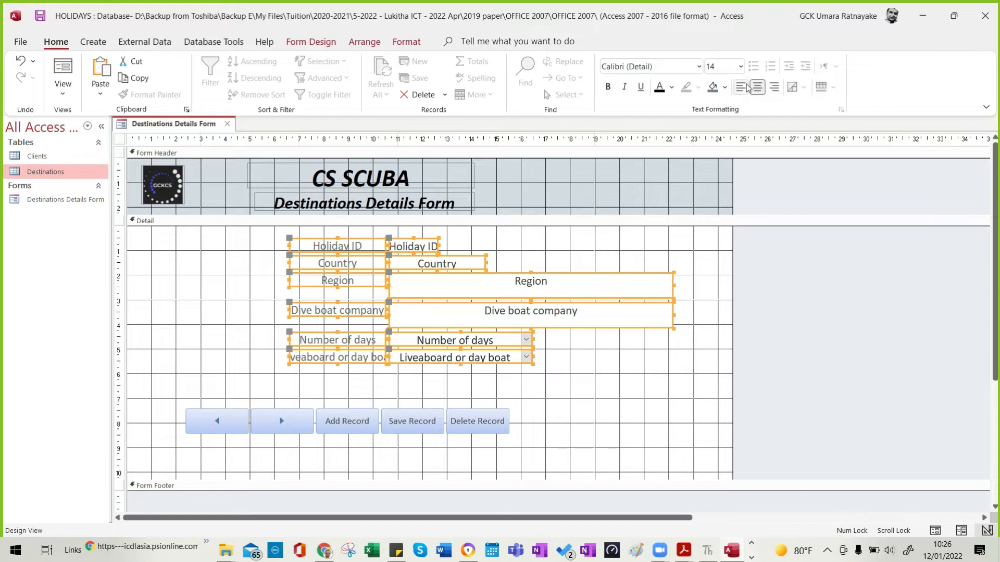
{"action": "left_click", "coordinate": [742, 88]}
{"action": "left_click", "coordinate": [757, 87]}
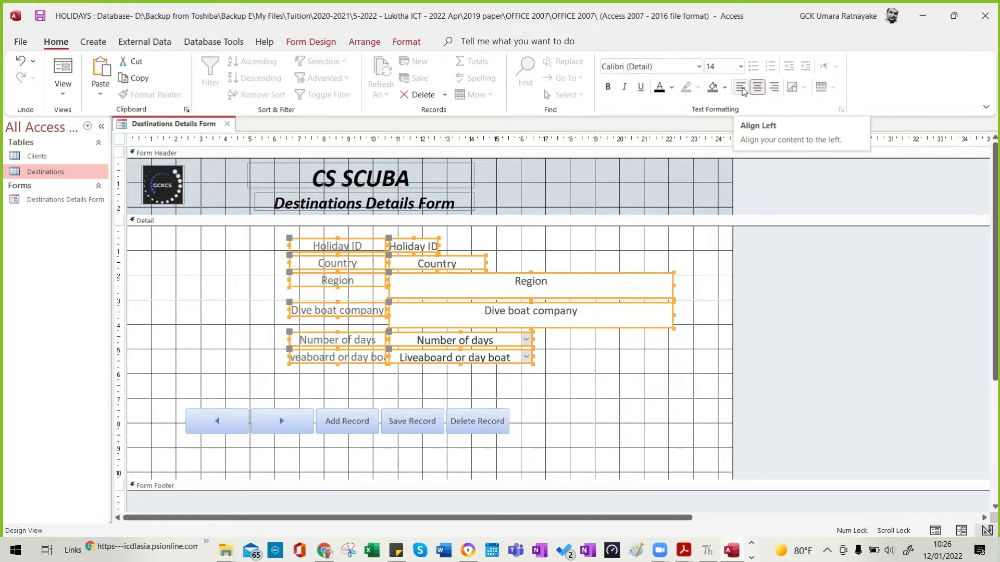
{"action": "left_click", "coordinate": [741, 88]}
{"action": "key", "text": "alt+Tab"}
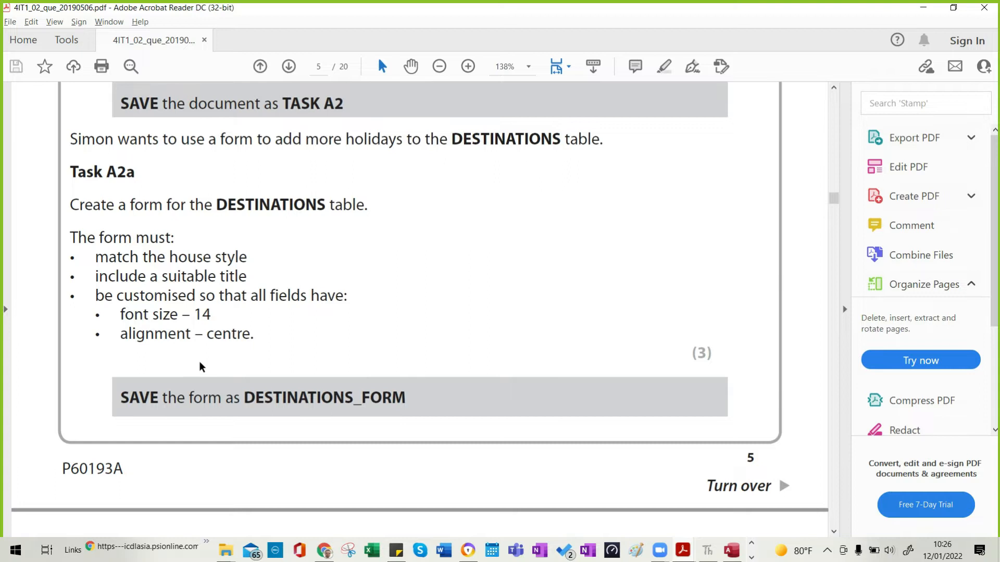
{"action": "key", "text": "alt+Tab"}
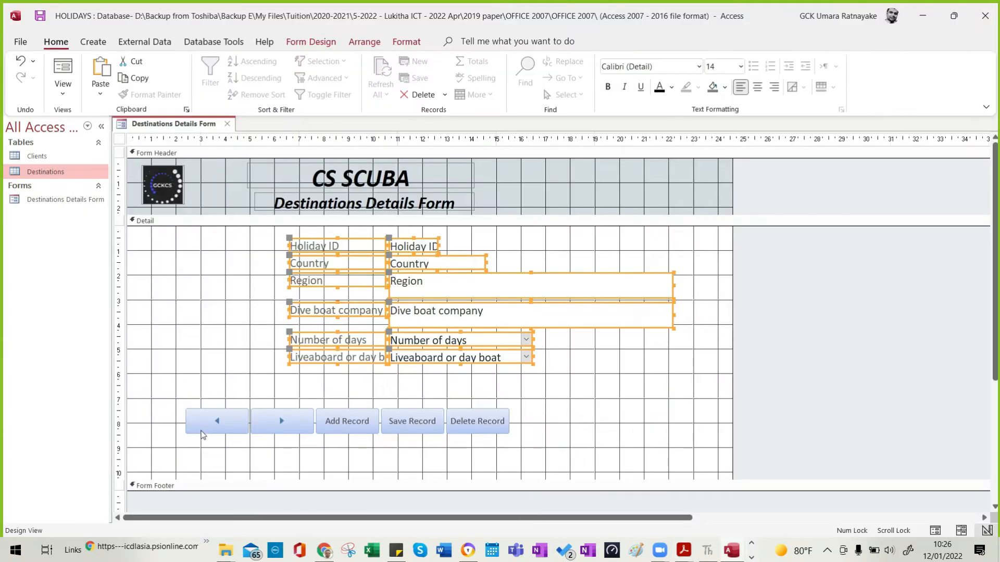
Move the five command buttons about 3.3 cm right and slightly up, and both header titles about 2.4 cm right.
{"action": "left_click_drag", "start_coordinate": [167, 395], "coordinate": [536, 445]}
{"action": "left_click_drag", "start_coordinate": [480, 428], "coordinate": [560, 421]}
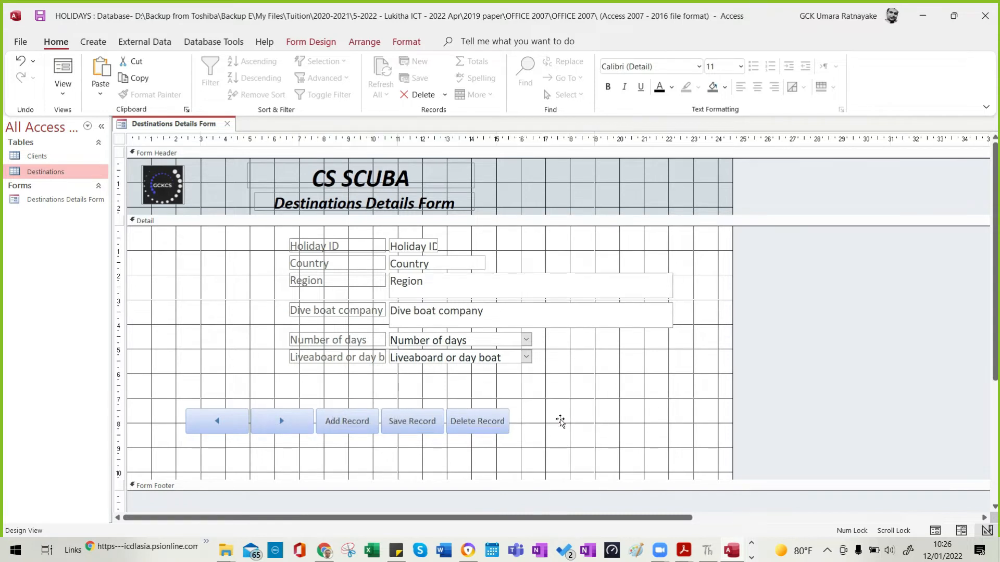
{"action": "left_click", "coordinate": [626, 377]}
{"action": "left_click_drag", "start_coordinate": [228, 165], "coordinate": [513, 194]}
{"action": "left_click", "coordinate": [269, 248]}
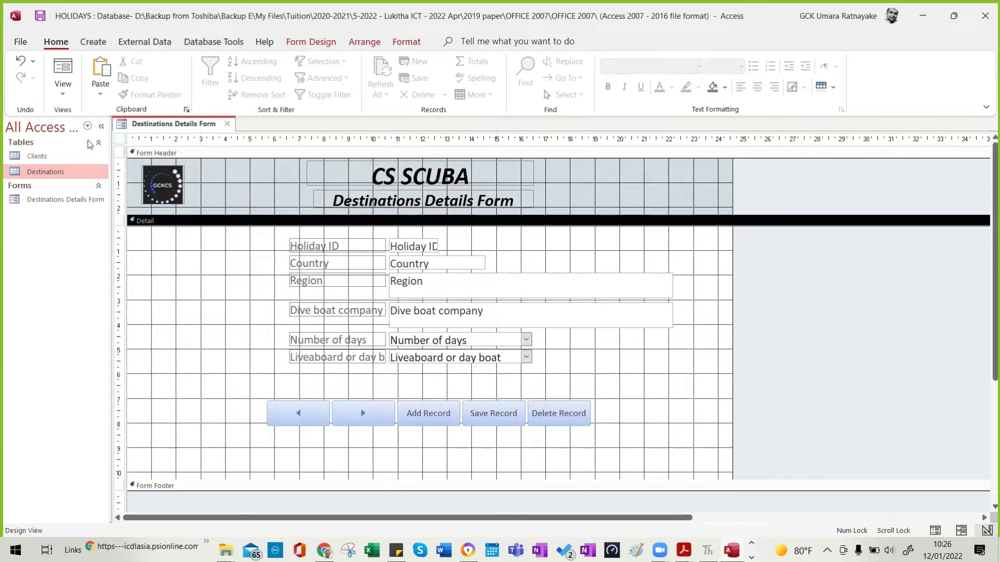
Preview the form in Form View, check how the Liveaboard or day boat label fits, and open the form in Layout View.
{"action": "left_click", "coordinate": [63, 71]}
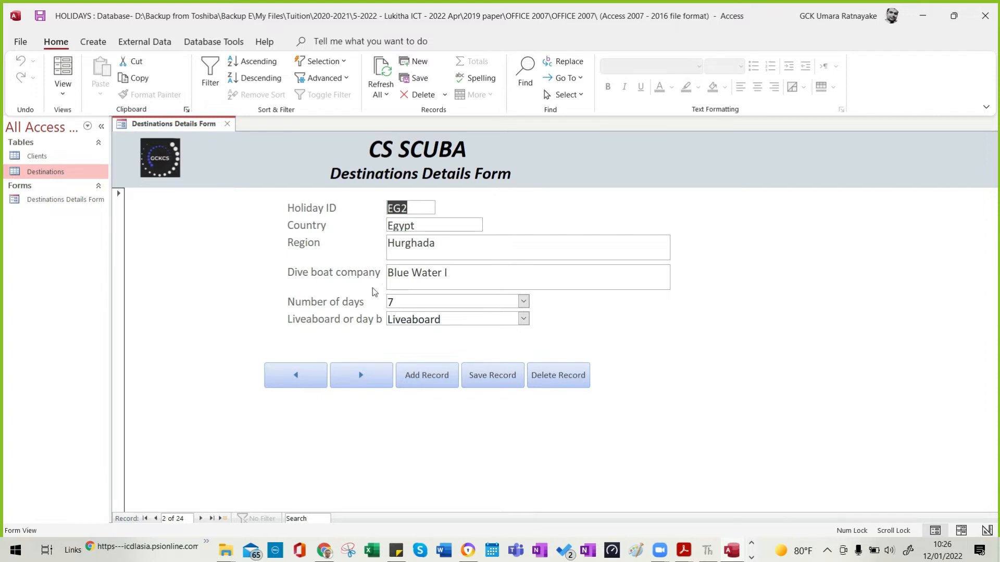
{"action": "left_click", "coordinate": [370, 319]}
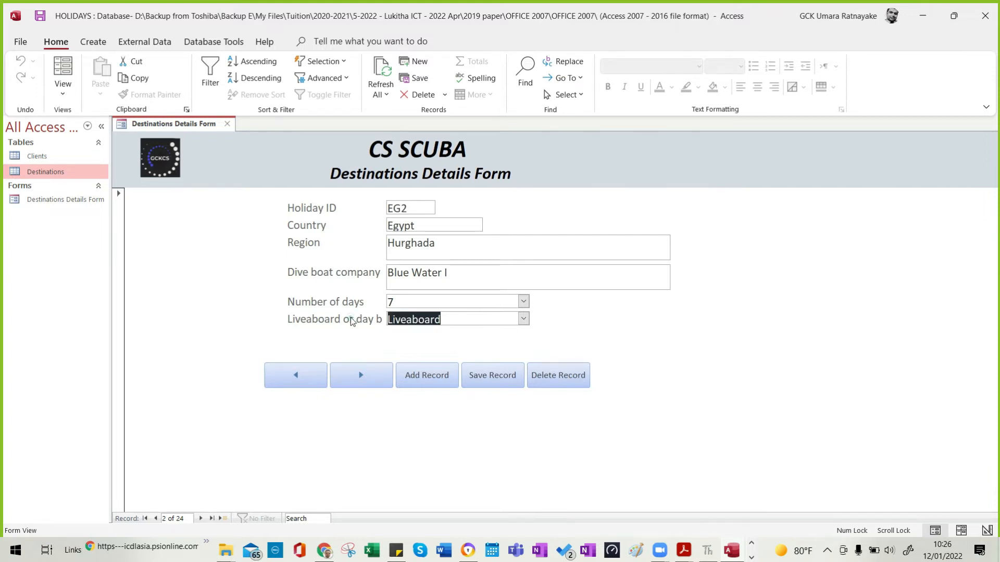
{"action": "right_click", "coordinate": [710, 303]}
{"action": "left_click", "coordinate": [733, 350]}
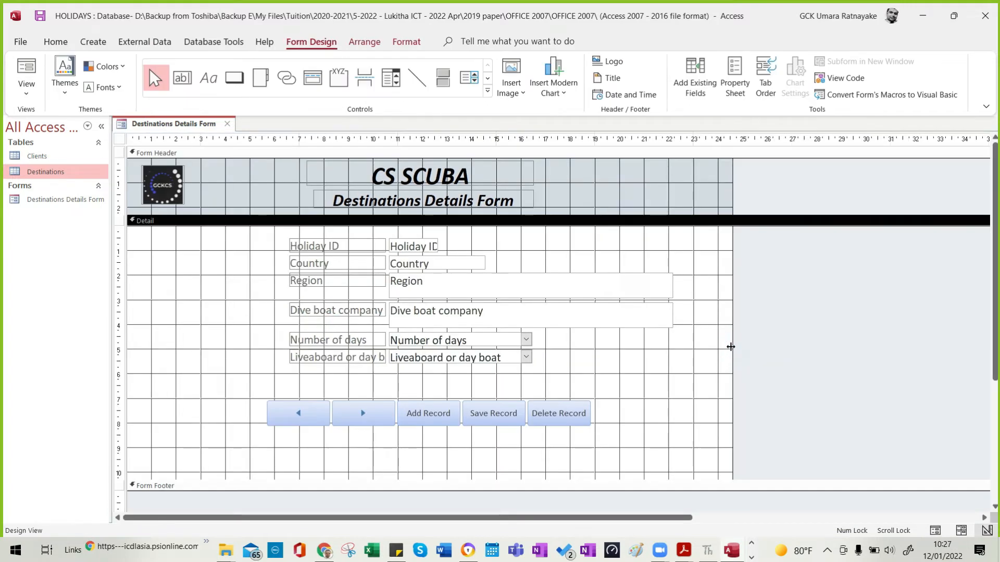
{"action": "left_click", "coordinate": [336, 358]}
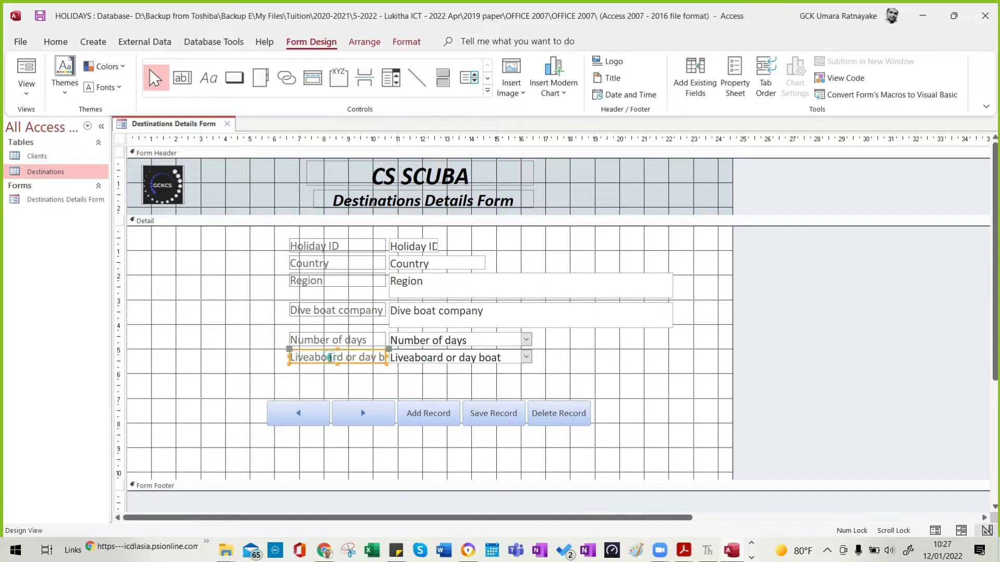
{"action": "right_click", "coordinate": [650, 351]}
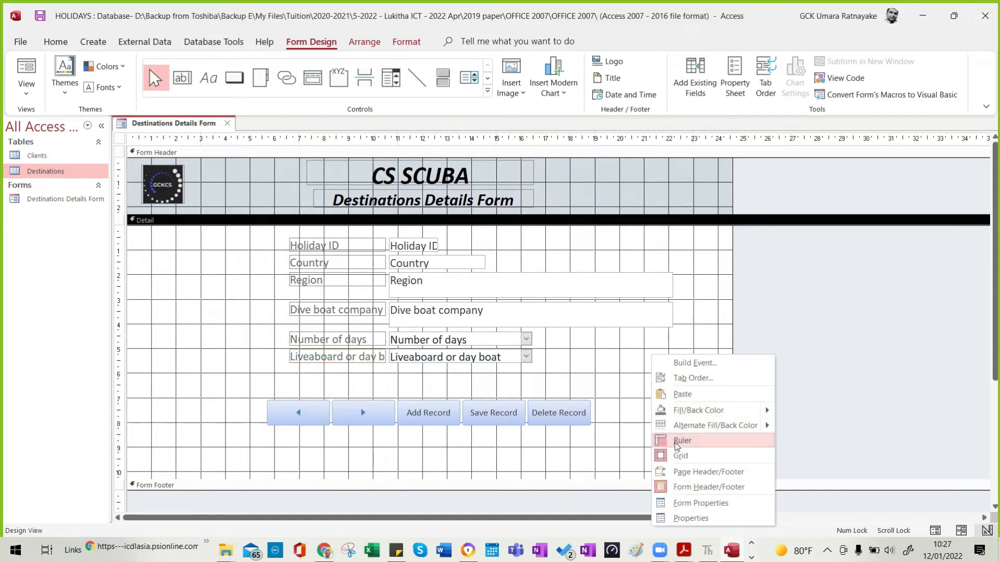
{"action": "left_click_drag", "start_coordinate": [576, 350], "coordinate": [551, 340]}
{"action": "left_click", "coordinate": [26, 91]}
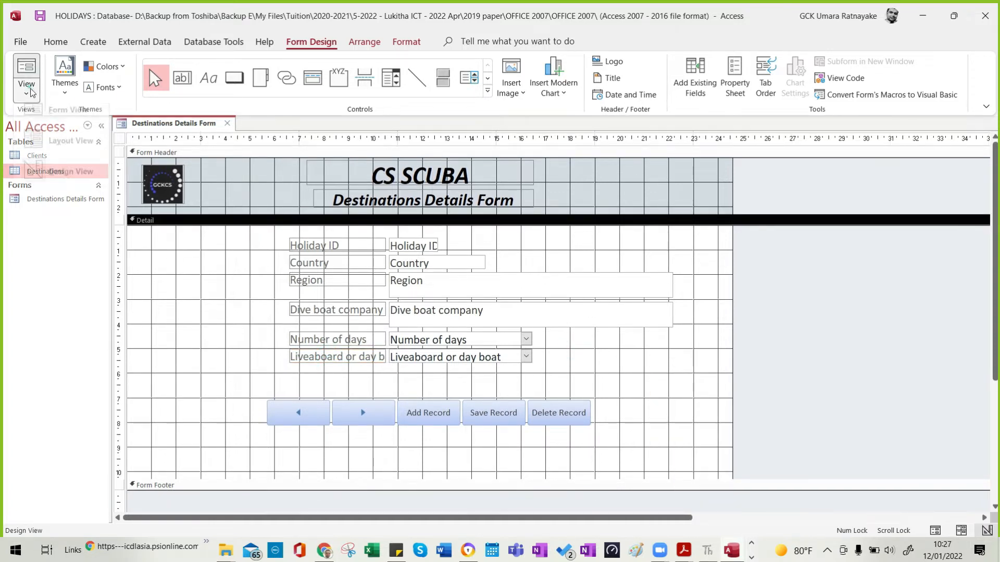
{"action": "left_click", "coordinate": [54, 149]}
Try widening the Liveaboard or day boat and Number of days labels individually about 0.8 cm leftwards, and undo both changes.
{"action": "left_click", "coordinate": [329, 319]}
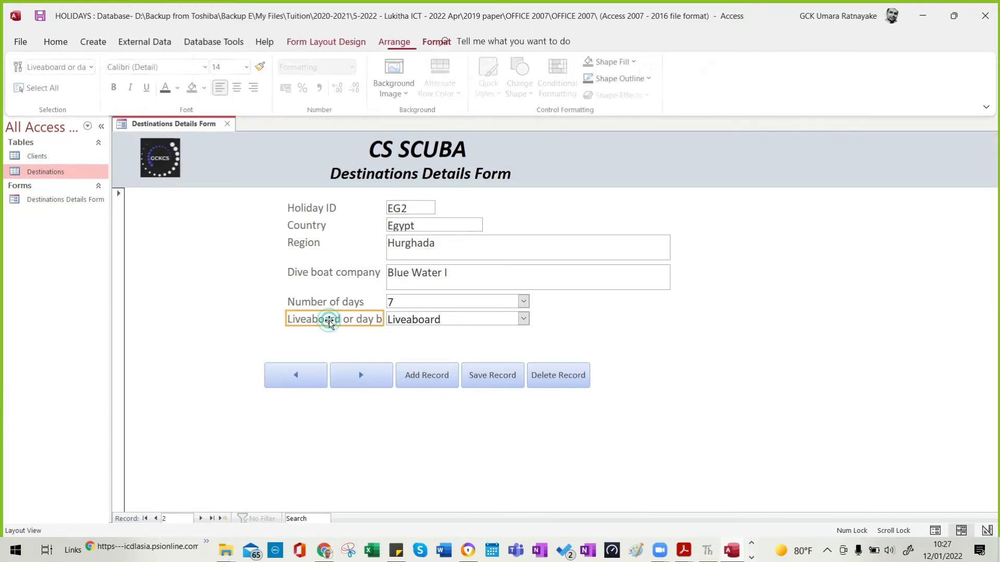
{"action": "left_click_drag", "start_coordinate": [282, 322], "coordinate": [264, 319]}
{"action": "left_click", "coordinate": [307, 295]}
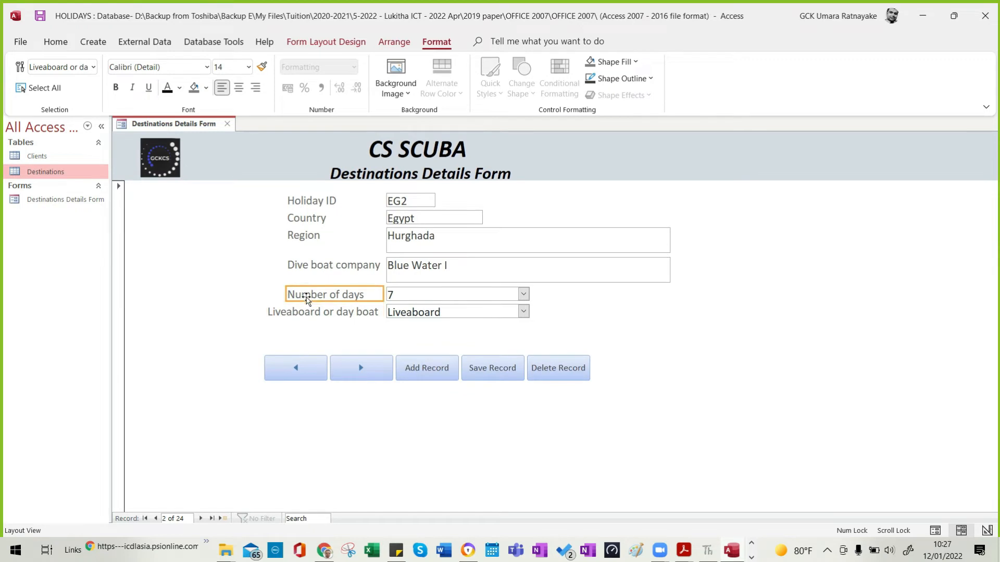
{"action": "left_click_drag", "start_coordinate": [286, 294], "coordinate": [266, 294]}
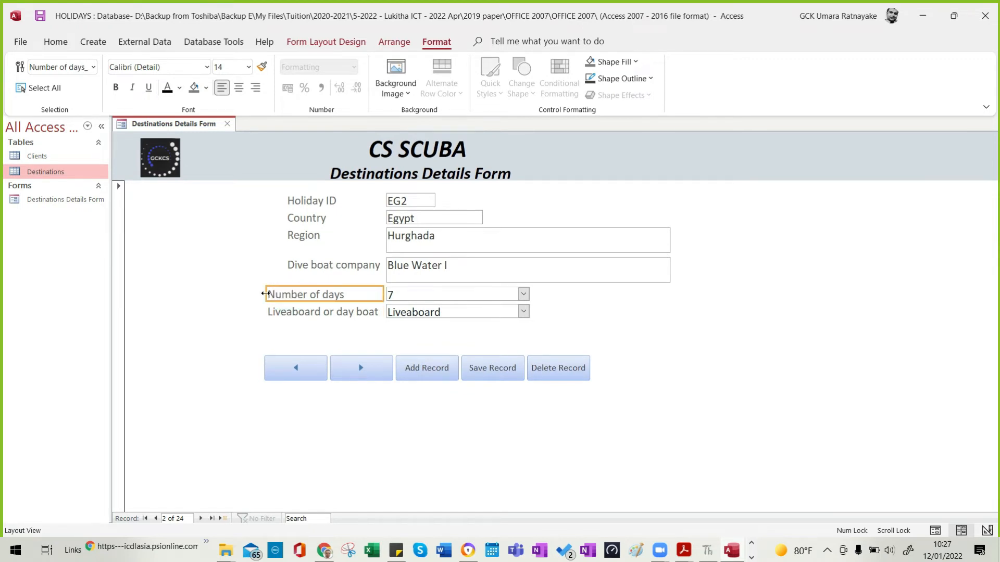
{"action": "key", "text": "ctrl+z"}
{"action": "key", "text": "ctrl+z"}
{"action": "left_click", "coordinate": [330, 200]}
{"action": "left_click", "coordinate": [233, 220]}
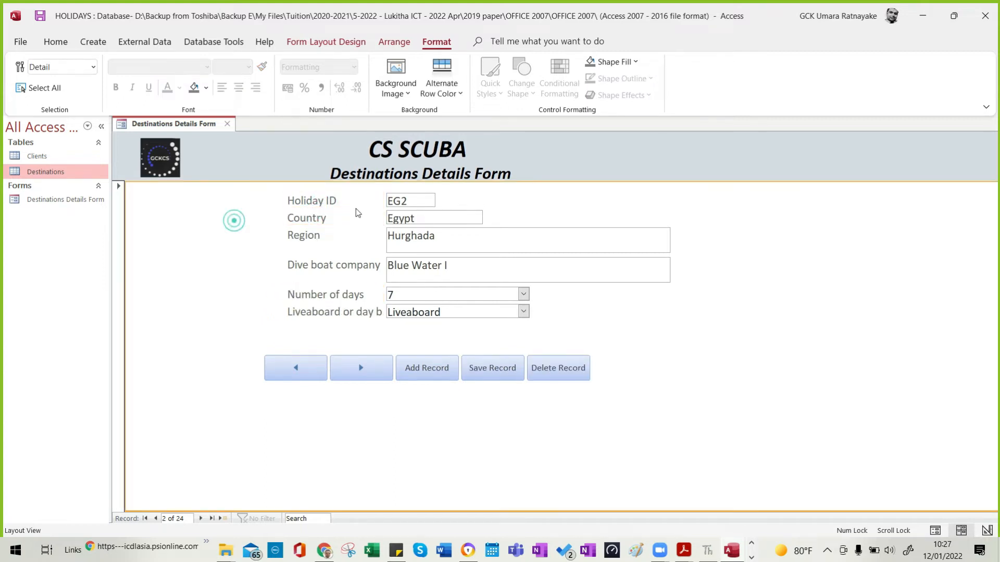
{"action": "left_click", "coordinate": [329, 200]}
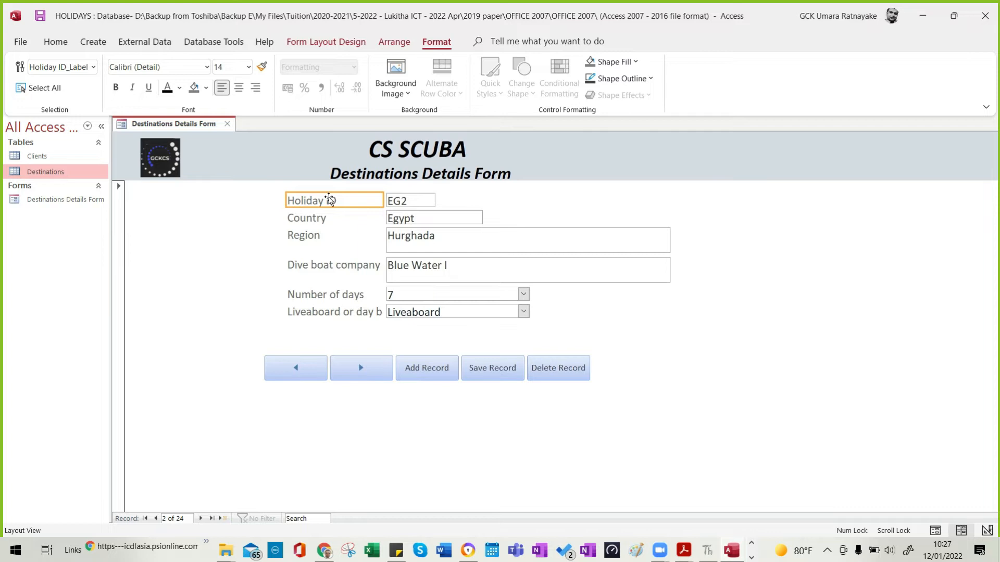
{"action": "left_click", "coordinate": [322, 222], "text": "shift"}
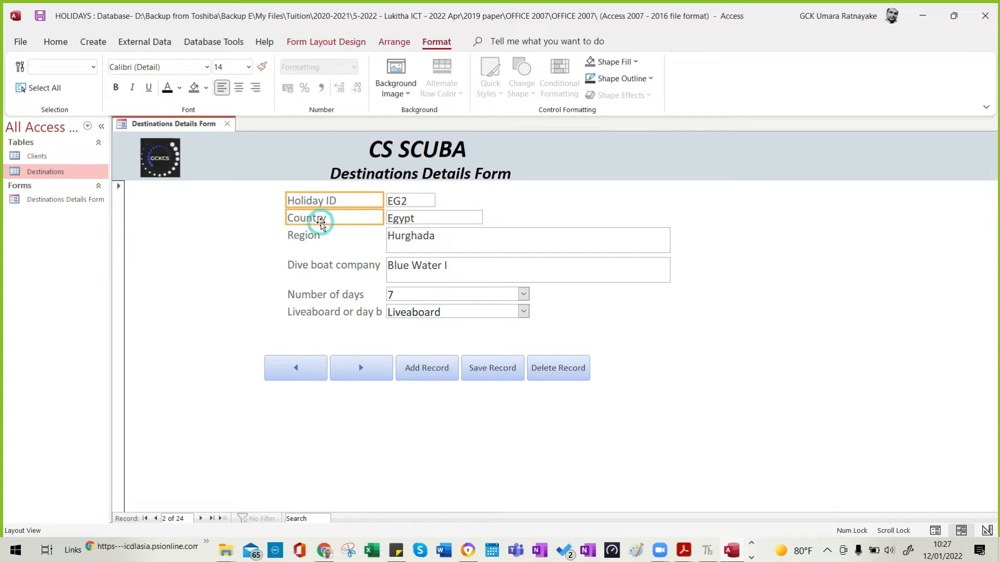
{"action": "left_click", "coordinate": [312, 234], "text": "shift"}
{"action": "left_click", "coordinate": [310, 267], "text": "shift"}
{"action": "left_click", "coordinate": [307, 281]}
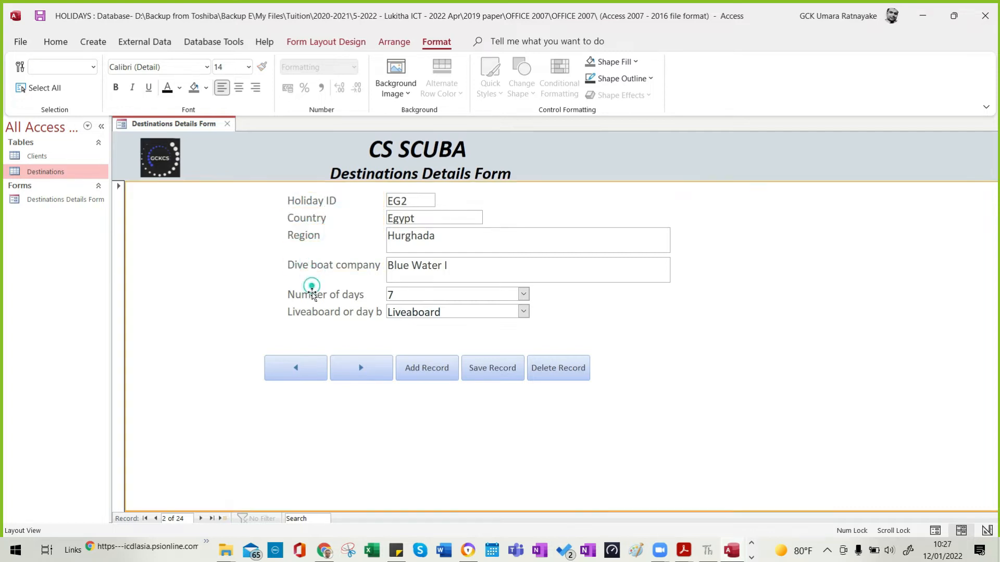
Widen all six field labels together by about 1.1 cm to the left in Layout View so the longest label fits.
{"action": "left_click", "coordinate": [314, 201]}
{"action": "left_click", "coordinate": [314, 218], "text": "shift"}
{"action": "left_click", "coordinate": [308, 236], "text": "shift"}
{"action": "left_click", "coordinate": [314, 264], "text": "shift"}
{"action": "left_click", "coordinate": [321, 295], "text": "shift"}
{"action": "left_click", "coordinate": [319, 314], "text": "shift"}
{"action": "left_click_drag", "start_coordinate": [287, 202], "coordinate": [260, 202]}
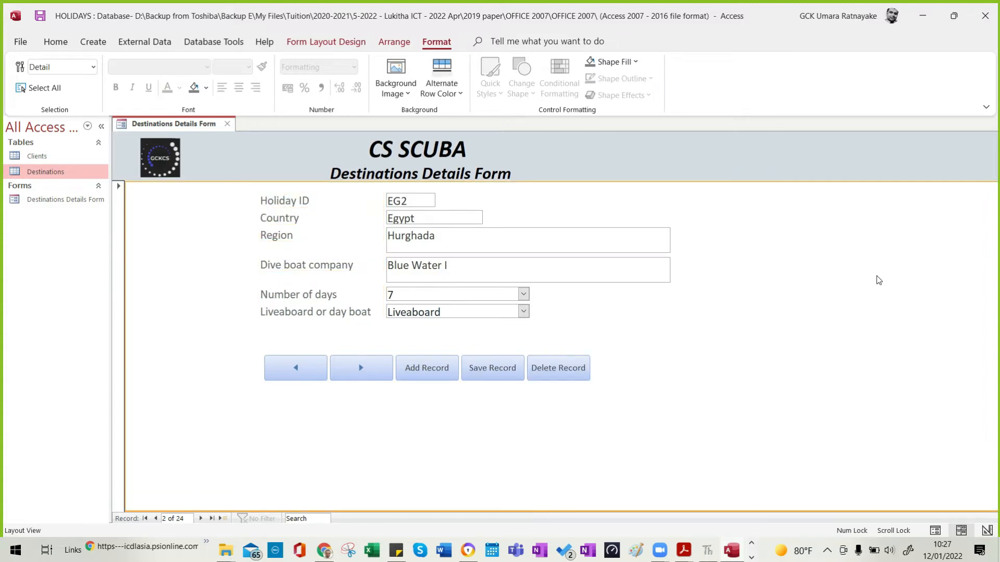
{"action": "left_click", "coordinate": [307, 201]}
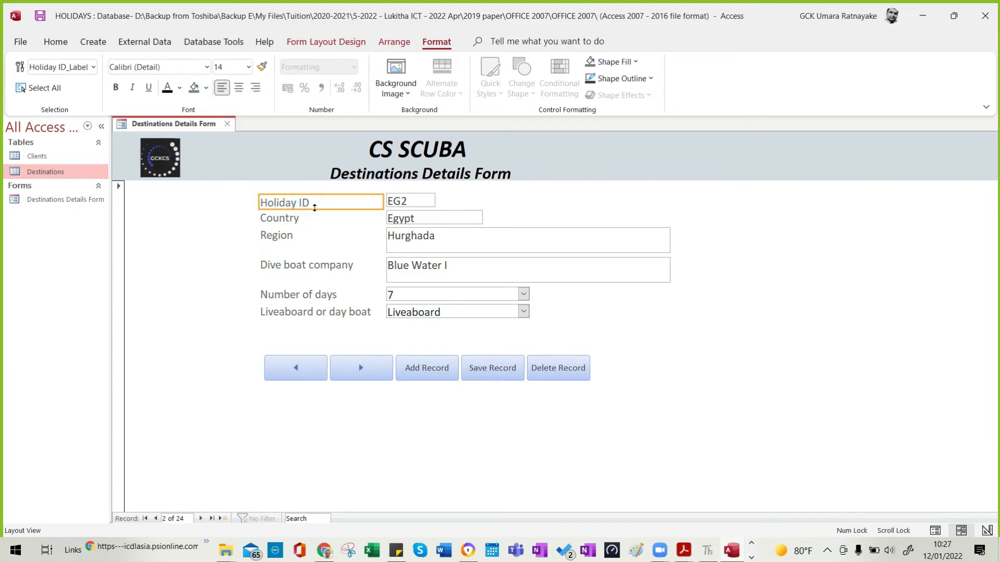
{"action": "left_click_drag", "start_coordinate": [314, 208], "coordinate": [315, 206]}
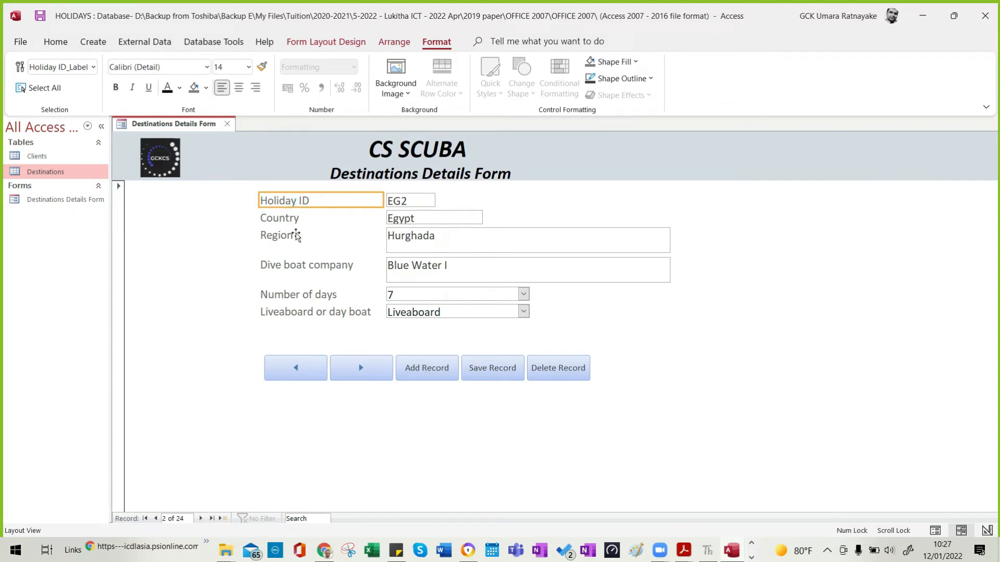
{"action": "left_click", "coordinate": [279, 245]}
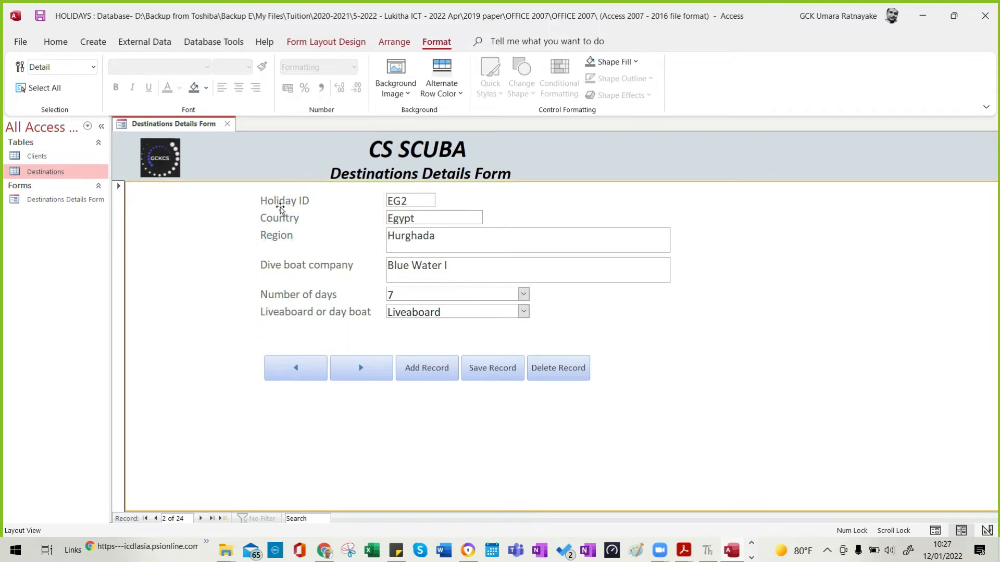
Right-align all six field labels, from Holiday ID to Liveaboard or day boat, against their fields.
{"action": "left_click", "coordinate": [281, 202]}
{"action": "left_click", "coordinate": [283, 220], "text": "shift"}
{"action": "left_click", "coordinate": [276, 236], "text": "shift"}
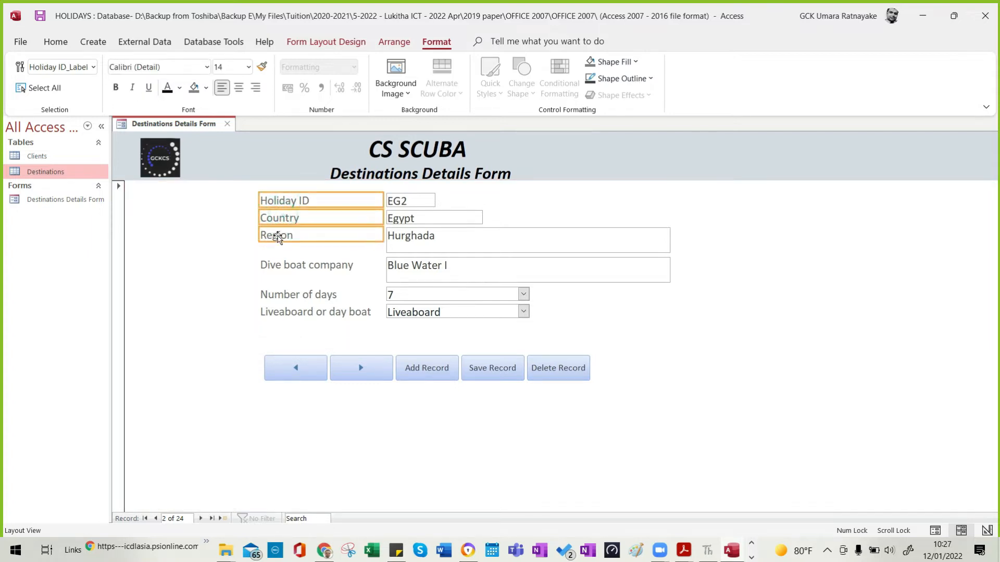
{"action": "left_click", "coordinate": [288, 266], "text": "shift"}
{"action": "left_click", "coordinate": [285, 294], "text": "shift"}
{"action": "left_click", "coordinate": [283, 313], "text": "shift"}
{"action": "left_click", "coordinate": [257, 87]}
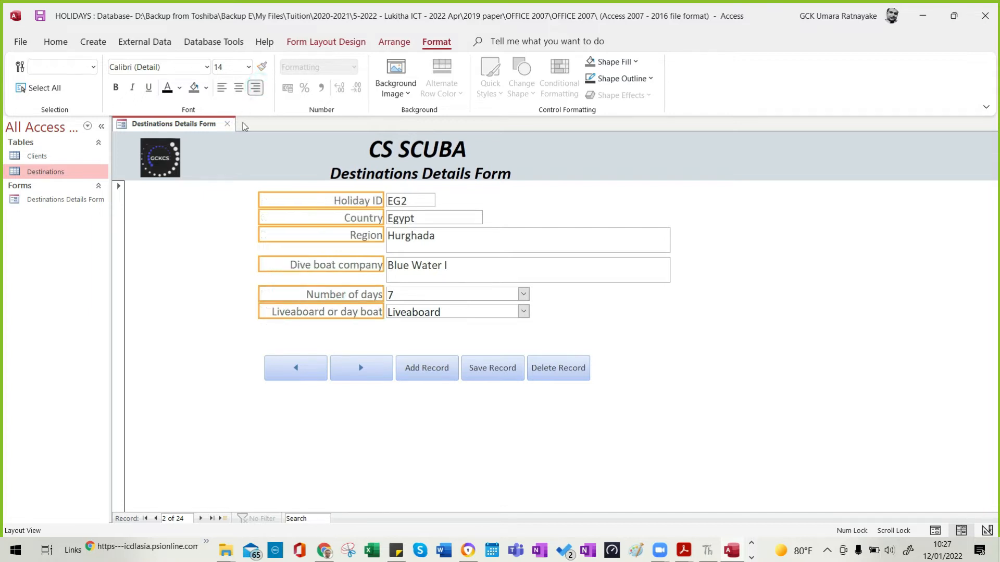
{"action": "left_click", "coordinate": [757, 291]}
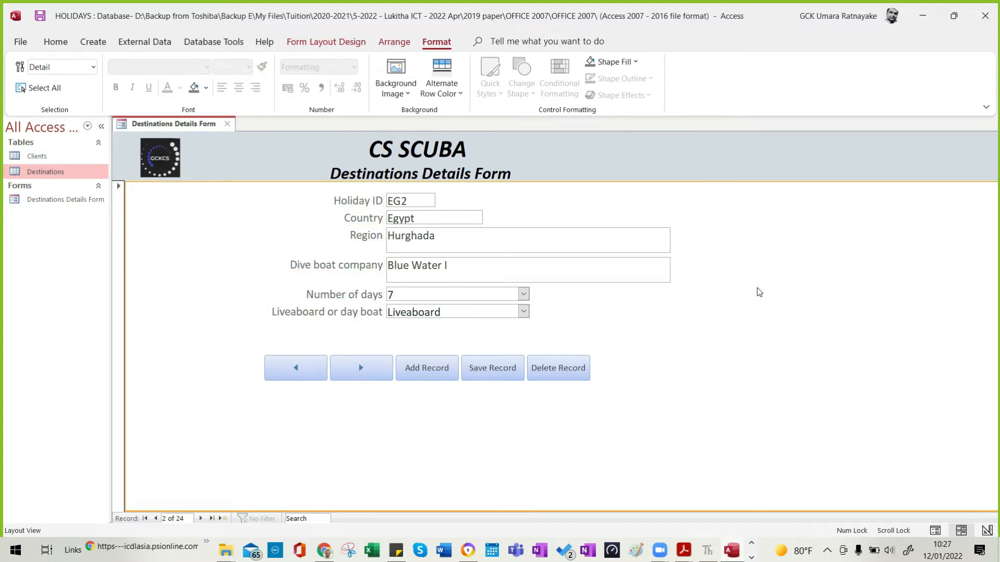
Read the Task A2b instructions in the Acrobat Reader exam paper, and return to Access to open the form in Form View.
{"action": "key", "text": "alt+Tab"}
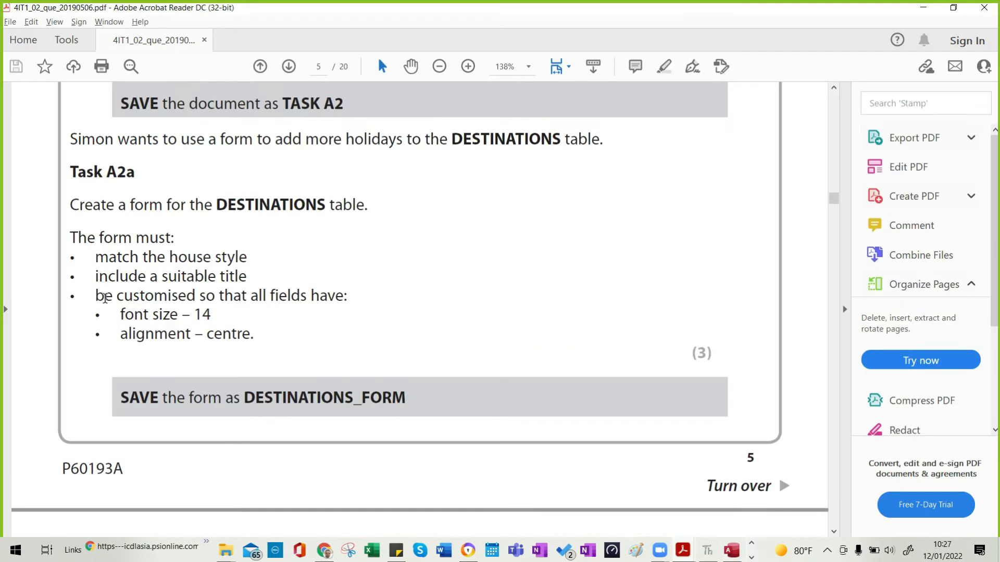
{"action": "scroll", "coordinate": [358, 334], "scroll_direction": "down", "scroll_amount": 3}
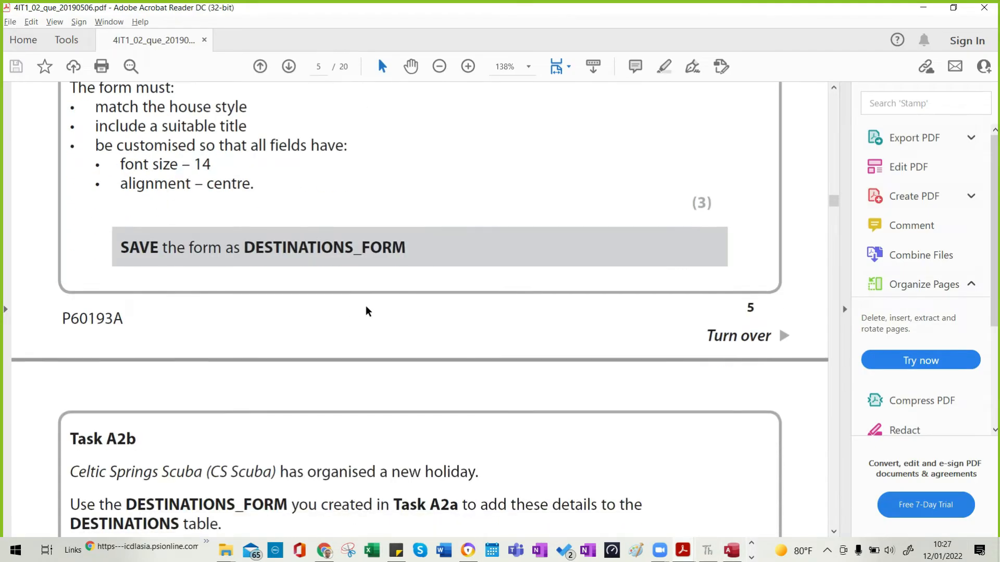
{"action": "scroll", "coordinate": [368, 311], "scroll_direction": "down", "scroll_amount": 6}
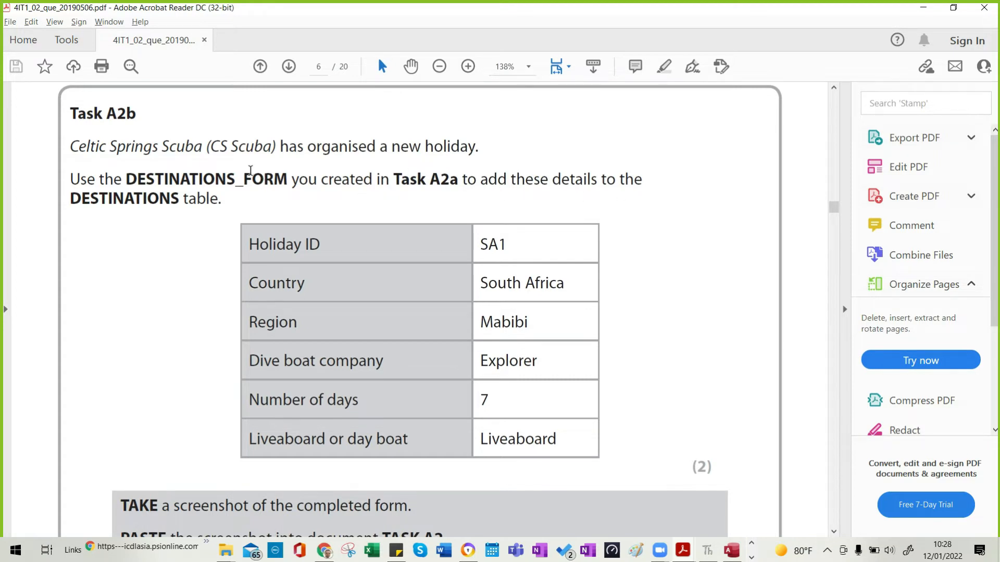
{"action": "scroll", "coordinate": [225, 188], "scroll_direction": "down", "scroll_amount": 2}
{"action": "key", "text": "alt+Tab"}
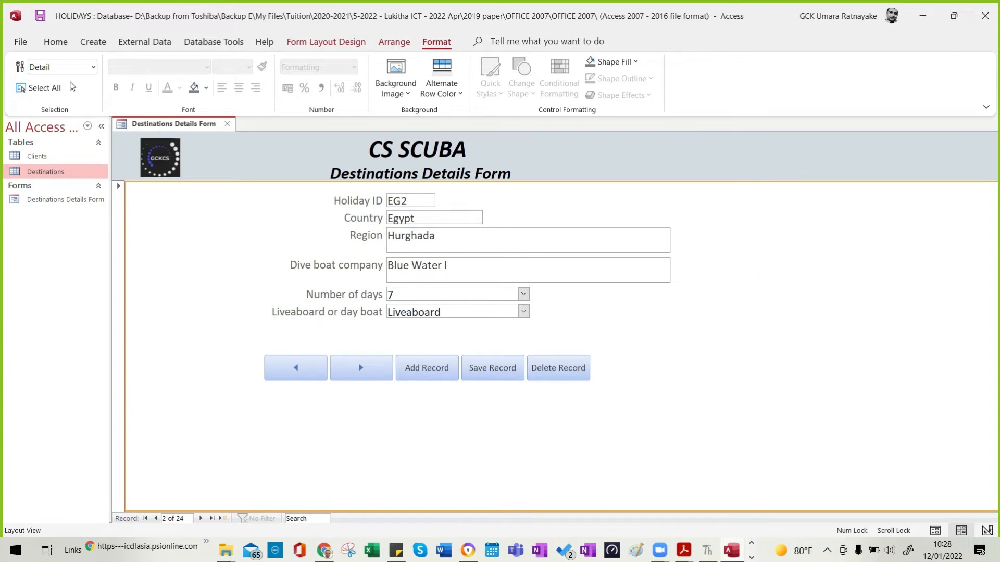
{"action": "left_click", "coordinate": [55, 42]}
{"action": "left_click", "coordinate": [63, 84]}
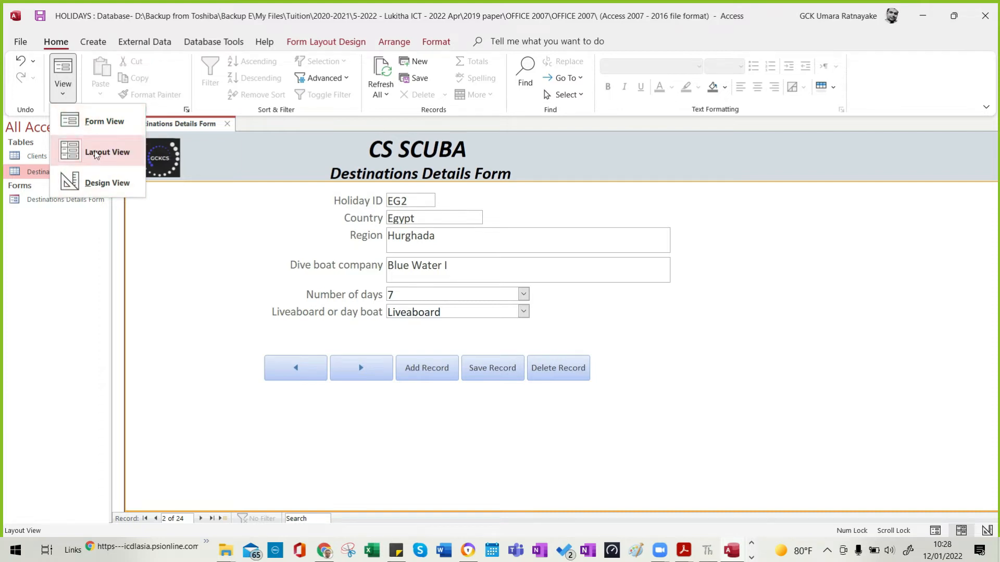
{"action": "left_click", "coordinate": [100, 125]}
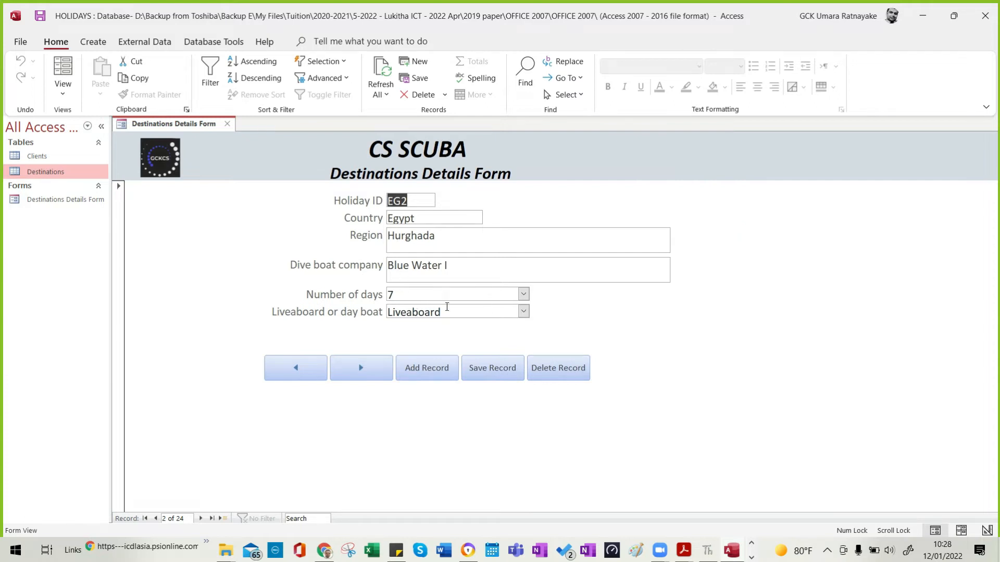
Add a new record with the form's own command button and enter SA1 as its Holiday ID, following the exam paper.
{"action": "key", "text": "alt+Tab"}
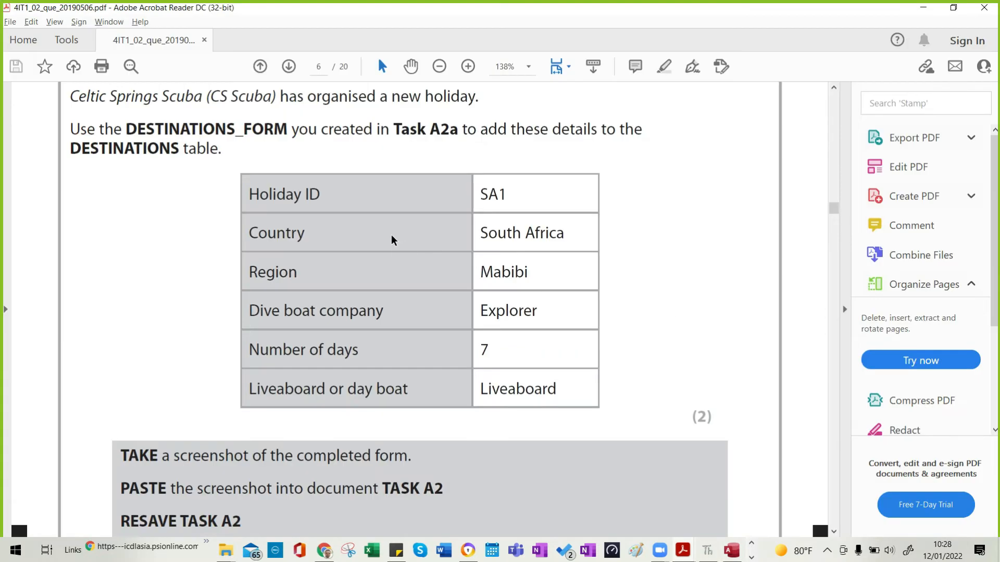
{"action": "key", "text": "alt+Tab"}
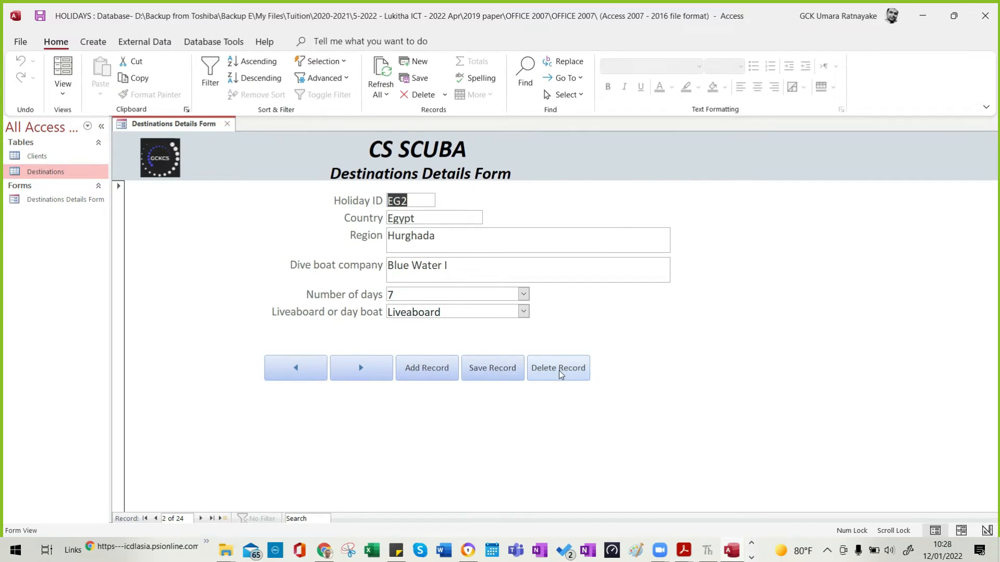
{"action": "left_click", "coordinate": [427, 372]}
{"action": "key", "text": "alt+Tab"}
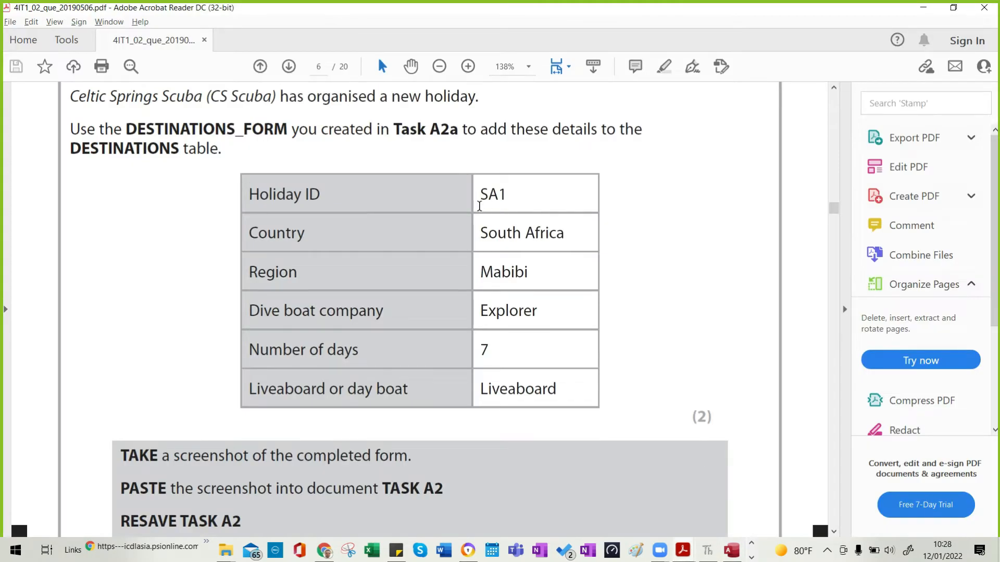
{"action": "key", "text": "alt+Tab"}
{"action": "key", "text": "alt+Tab"}
{"action": "key", "text": "alt+Tab"}
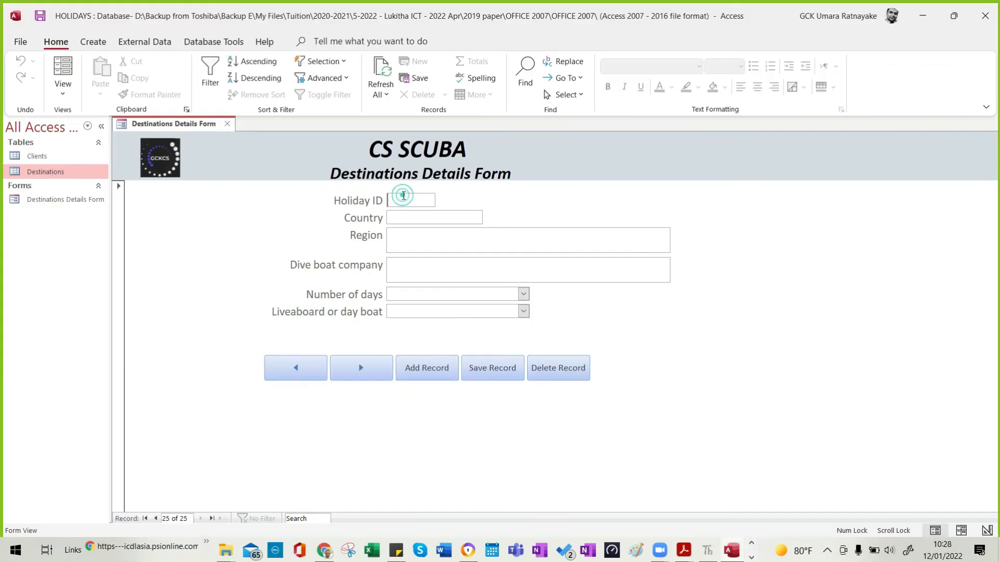
{"action": "left_click", "coordinate": [403, 200]}
{"action": "type", "text": "SA"}
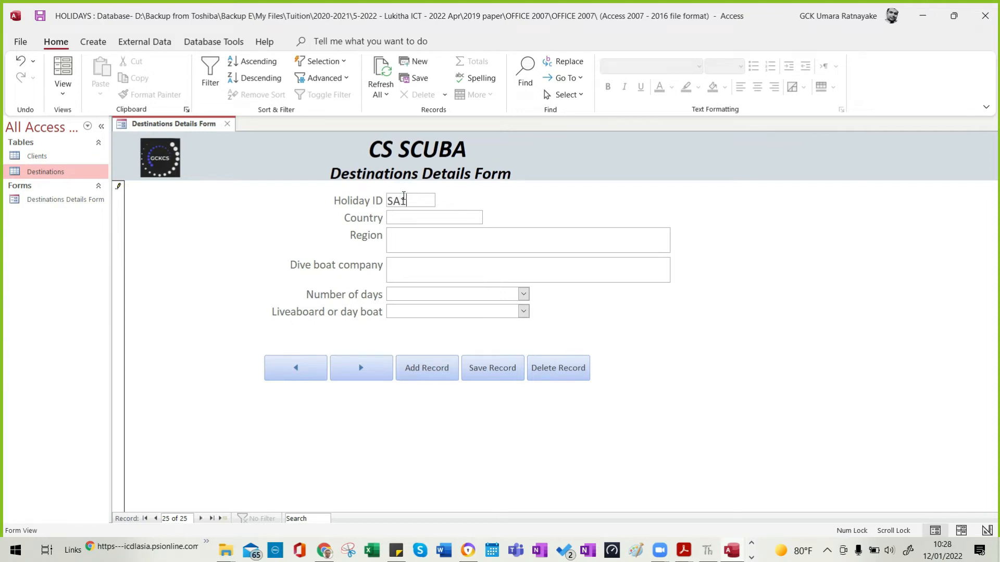
Enter South Africa as the new record's Country and begin the Region entry with Ma, checking the exam paper.
{"action": "key", "text": "alt+Tab"}
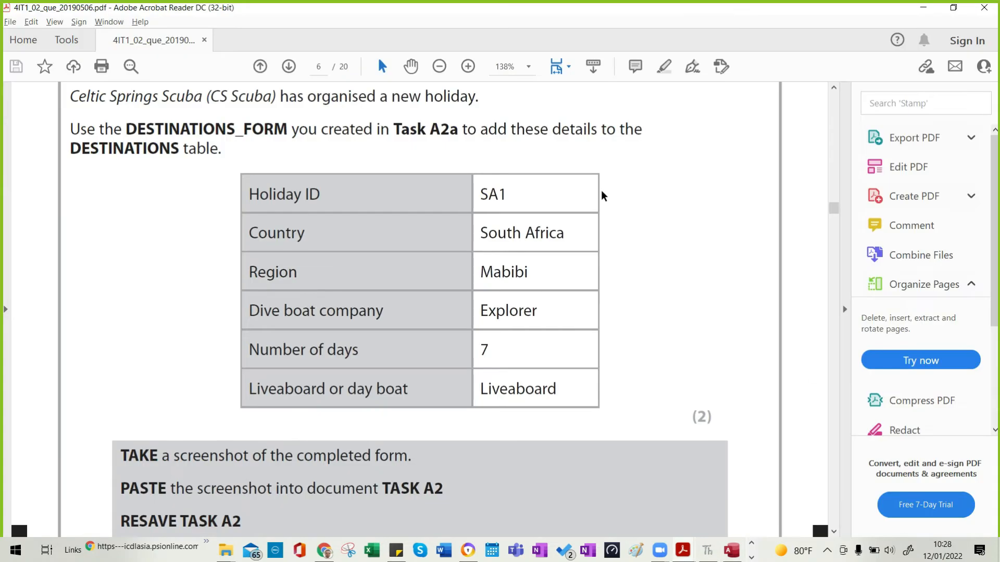
{"action": "key", "text": "alt+Tab"}
{"action": "type", "text": "South "}
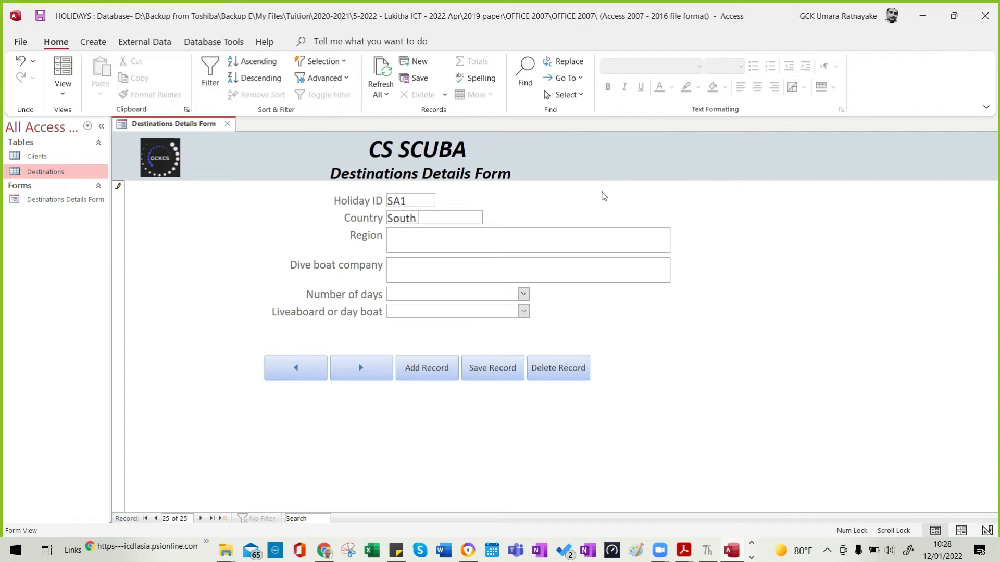
{"action": "type", "text": "Afr"}
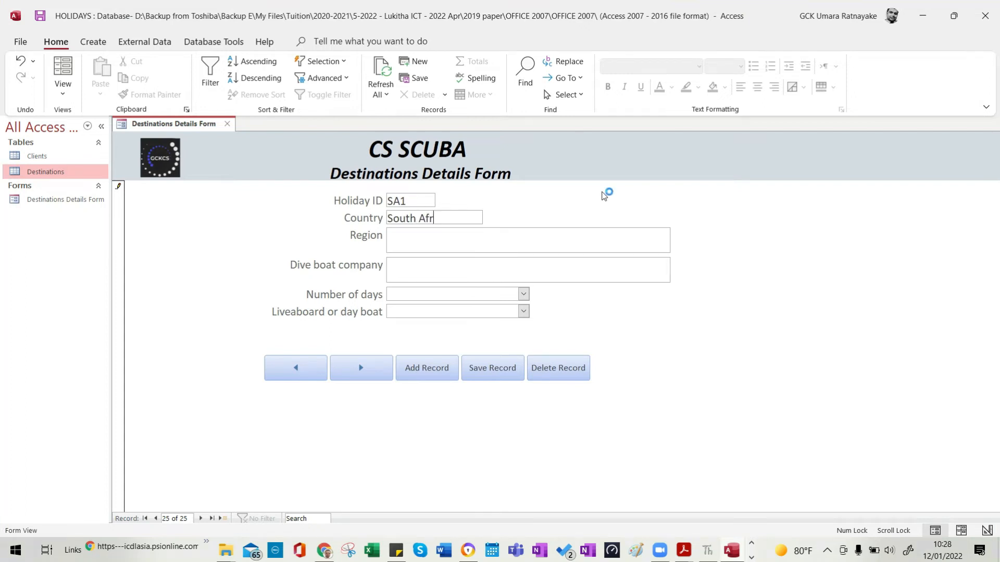
{"action": "type", "text": "ica"}
{"action": "key", "text": "Tab"}
{"action": "key", "text": "alt+Tab"}
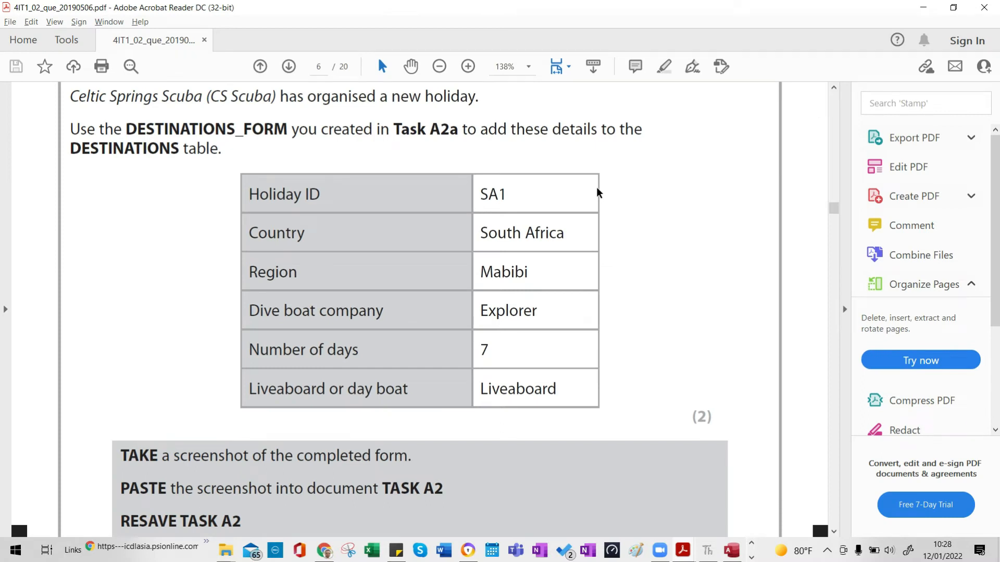
{"action": "key", "text": "alt+Tab"}
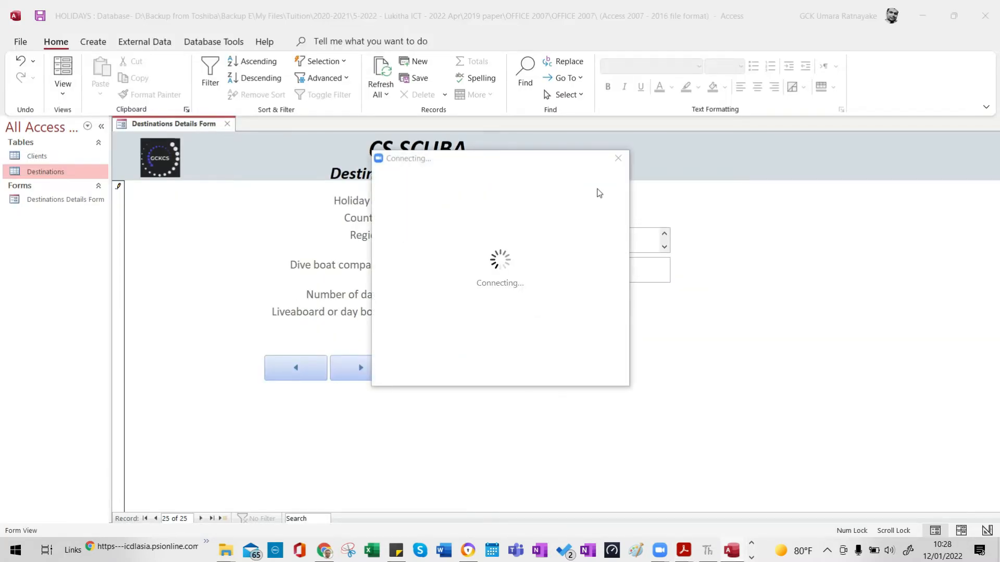
{"action": "left_click", "coordinate": [827, 550]}
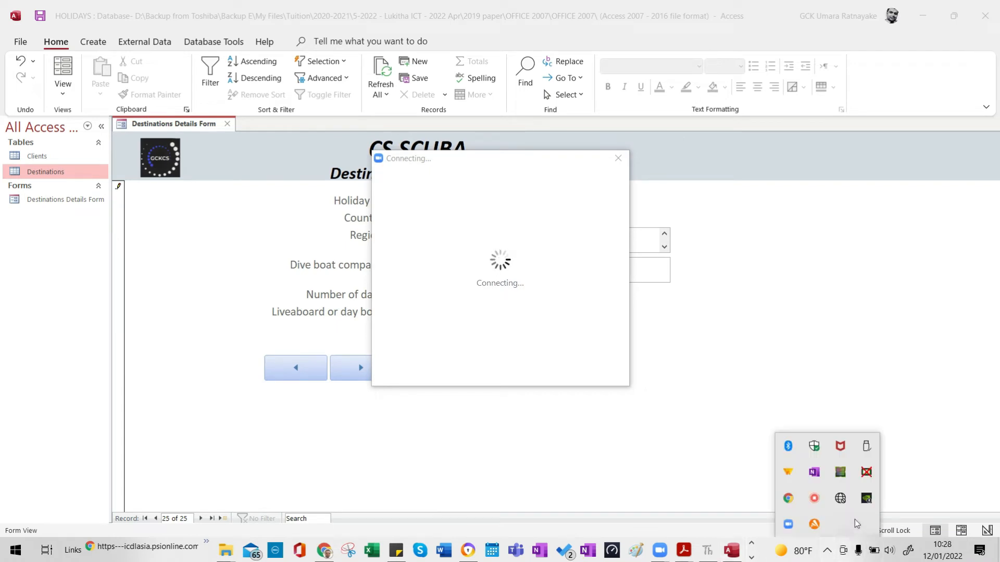
{"action": "left_click", "coordinate": [818, 502]}
{"action": "left_click_drag", "start_coordinate": [768, 477], "coordinate": [772, 156]}
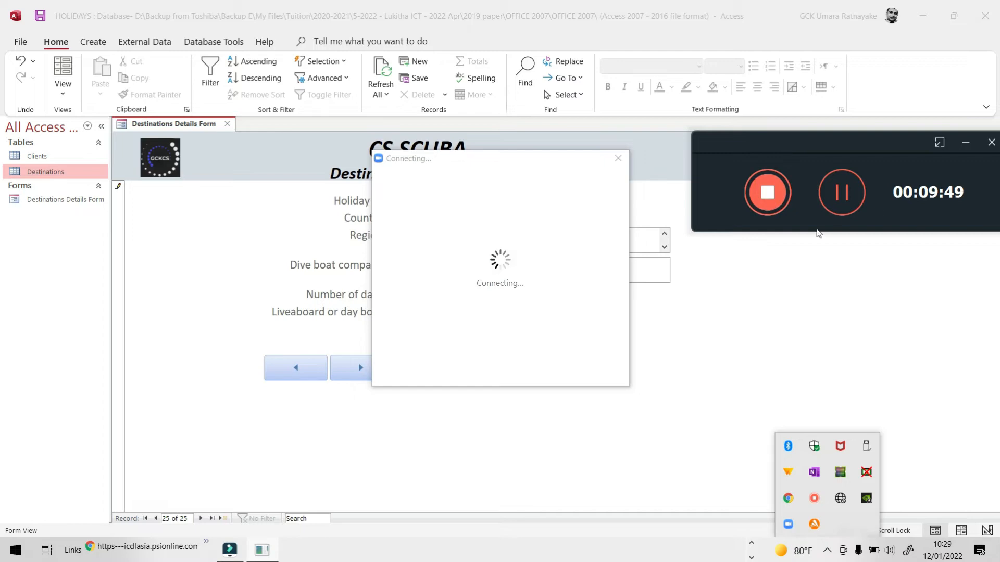
{"action": "left_click", "coordinate": [784, 197]}
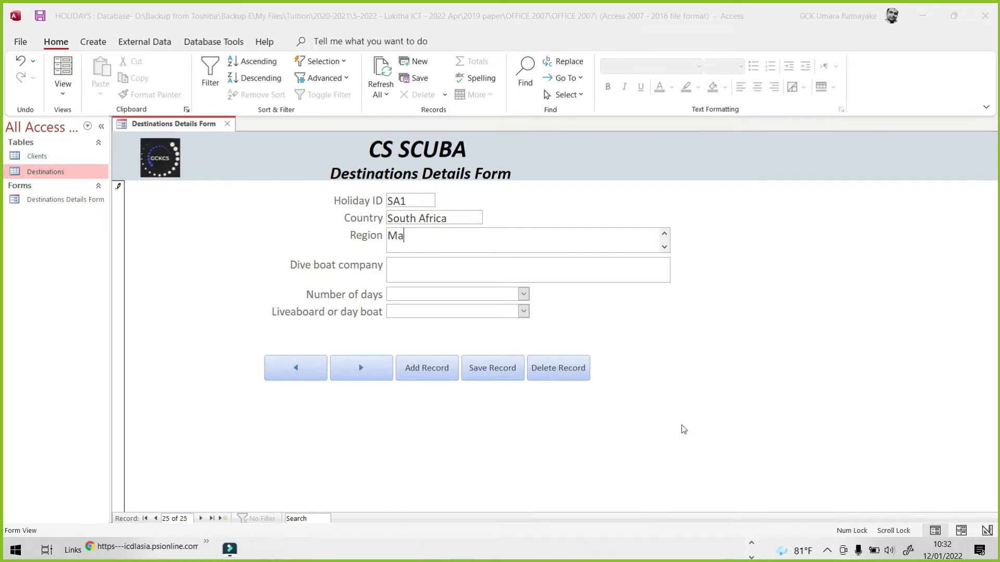
{"action": "left_click", "coordinate": [827, 550]}
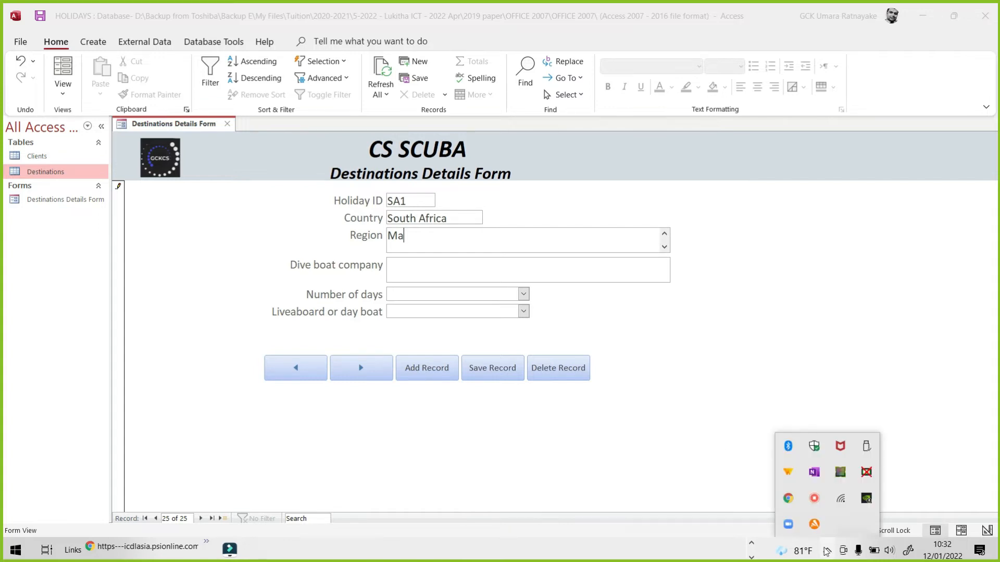
{"action": "left_click", "coordinate": [816, 500]}
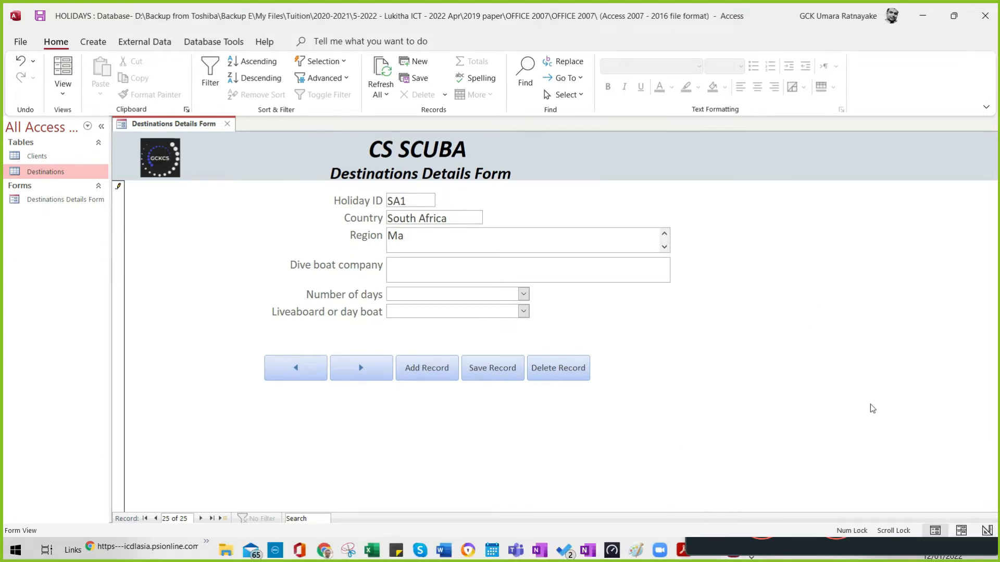
{"action": "mouse_move", "coordinate": [902, 555]}
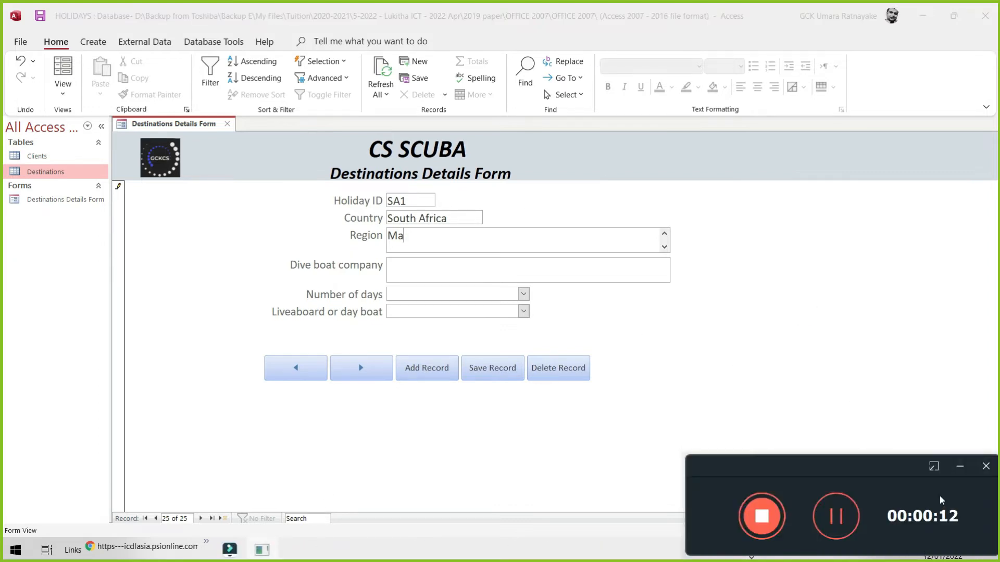
{"action": "left_click", "coordinate": [960, 467]}
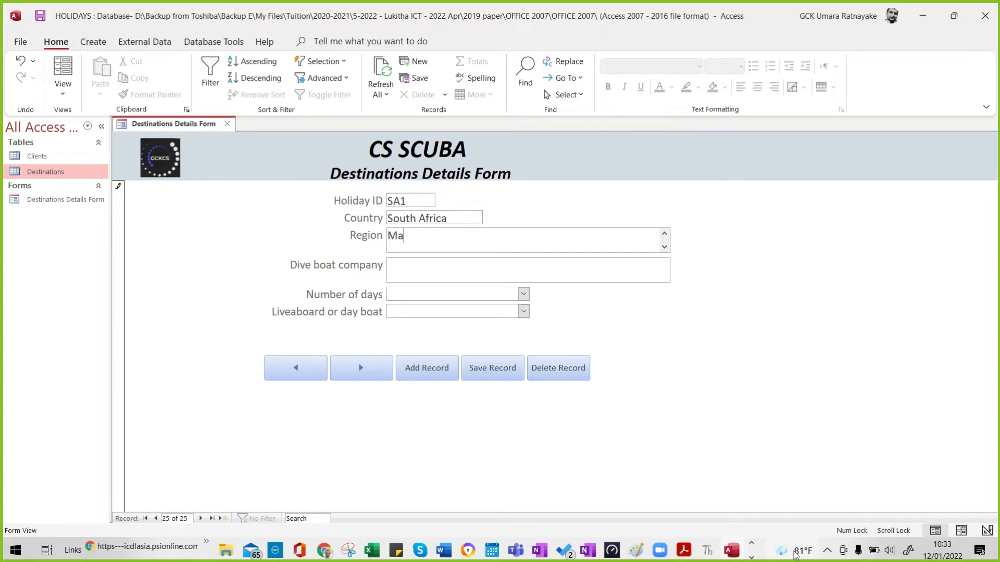
Complete the Region as Mabibi and enter Explorer as the Dive boat company, checking both against the exam paper.
{"action": "mouse_move", "coordinate": [684, 551]}
{"action": "left_click", "coordinate": [862, 513]}
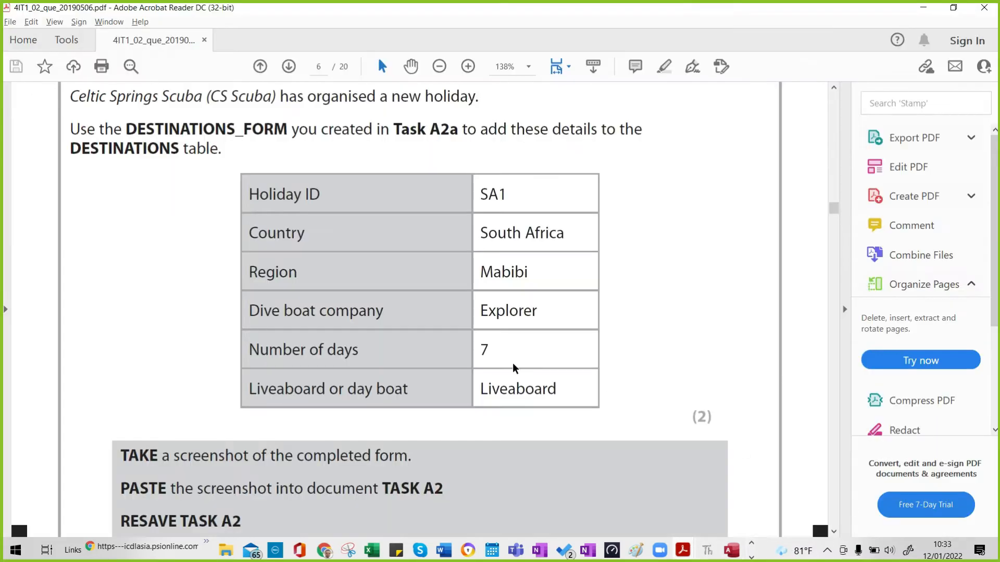
{"action": "key", "text": "alt+Tab"}
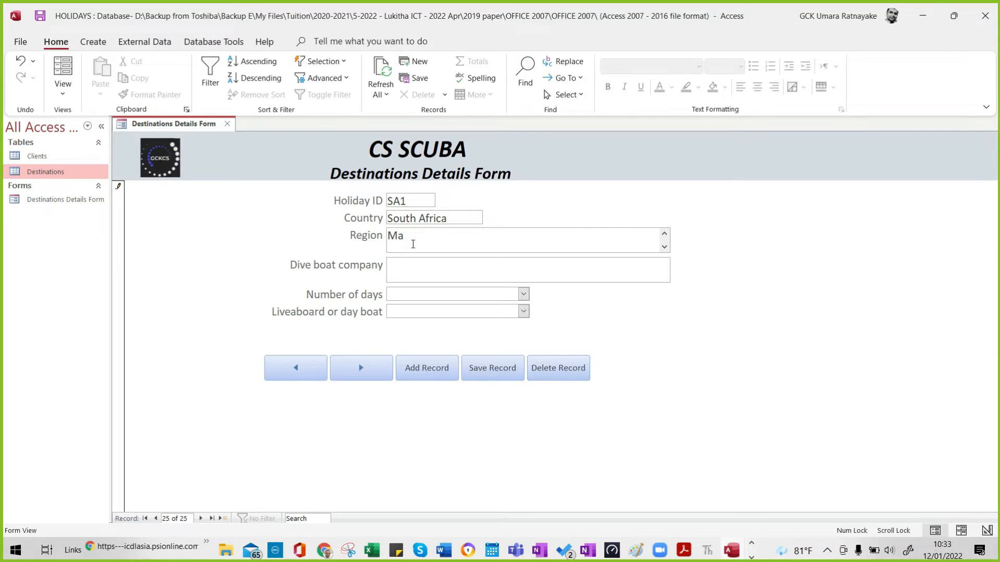
{"action": "type", "text": "bibi"}
{"action": "key", "text": "Tab"}
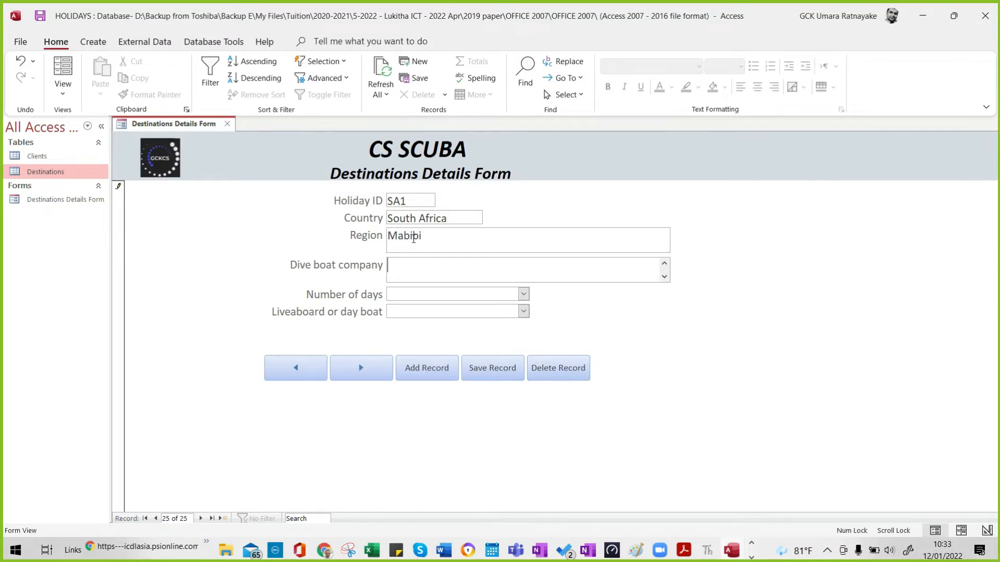
{"action": "key", "text": "alt+Tab"}
{"action": "key", "text": "alt+Tab"}
{"action": "type", "text": "Explorer"}
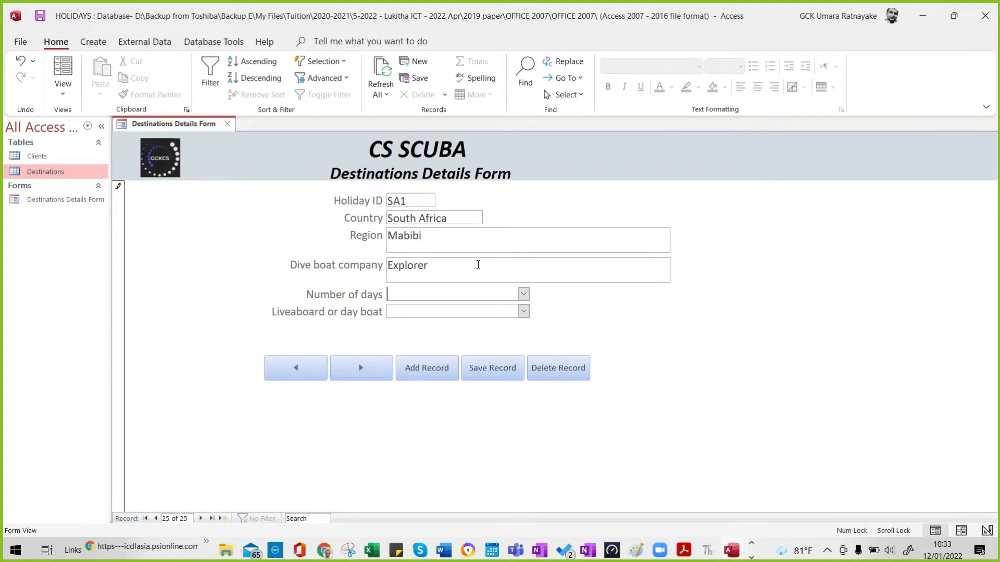
Choose 7 as the Number of days and check the exam paper for the Liveaboard or day boat value.
{"action": "key", "text": "alt+Tab"}
{"action": "key", "text": "alt+Tab"}
{"action": "left_click", "coordinate": [523, 295]}
{"action": "left_click", "coordinate": [421, 337]}
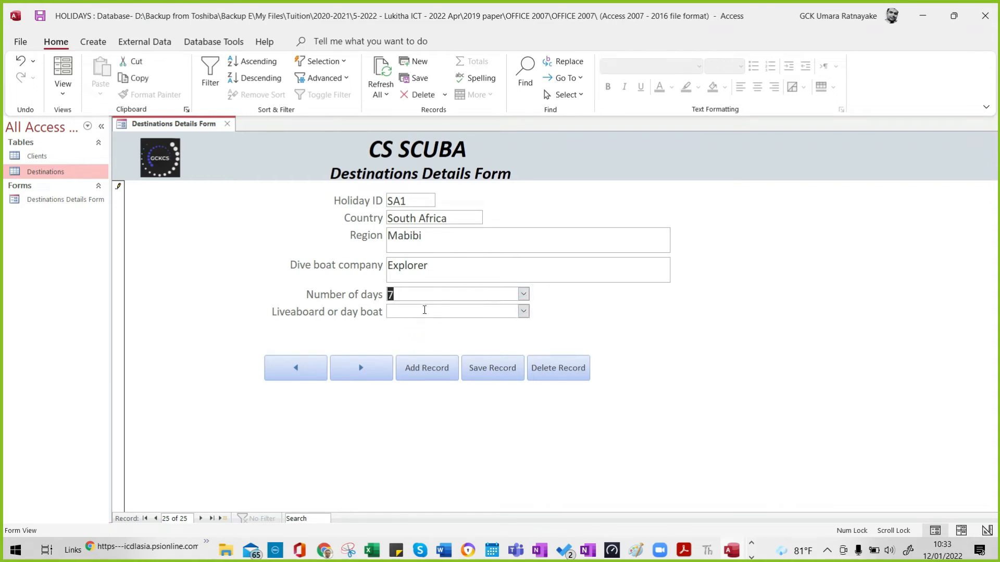
{"action": "key", "text": "alt+Tab"}
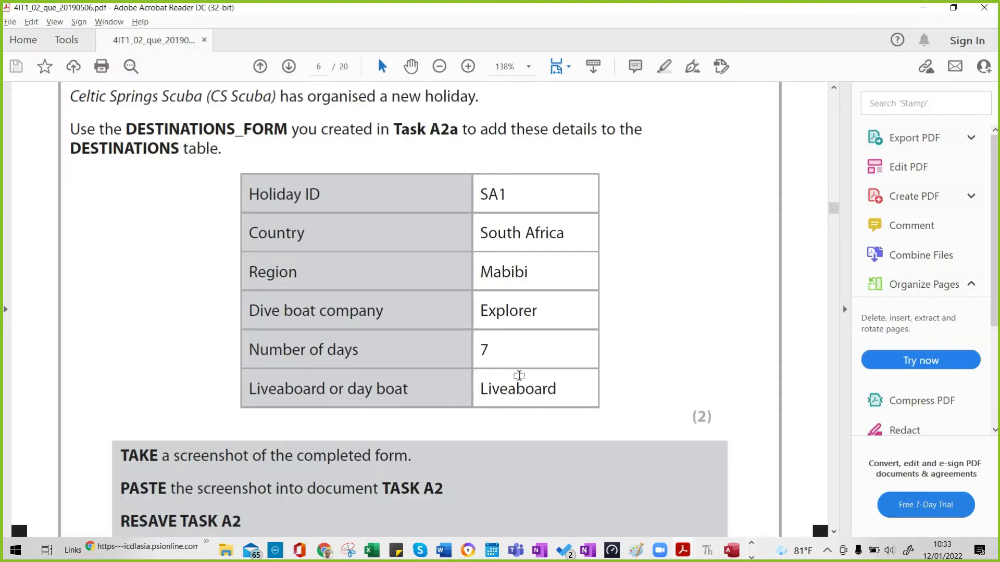
Choose Liveaboard as the SA1 record's Liveaboard or day boat value and save the record with the form's own command button.
{"action": "key", "text": "alt+Tab"}
{"action": "left_click", "coordinate": [524, 311]}
{"action": "left_click", "coordinate": [454, 331]}
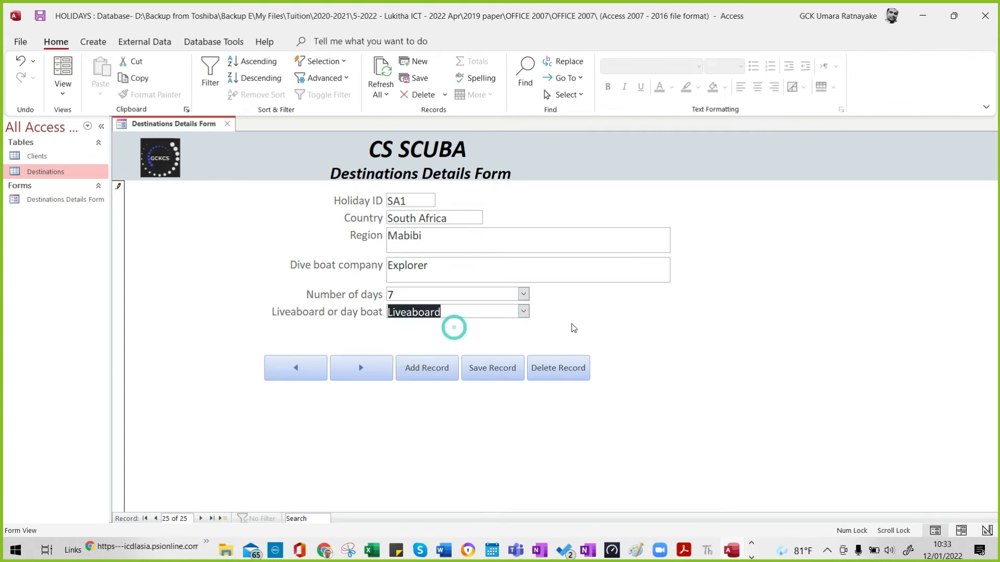
{"action": "left_click", "coordinate": [477, 374]}
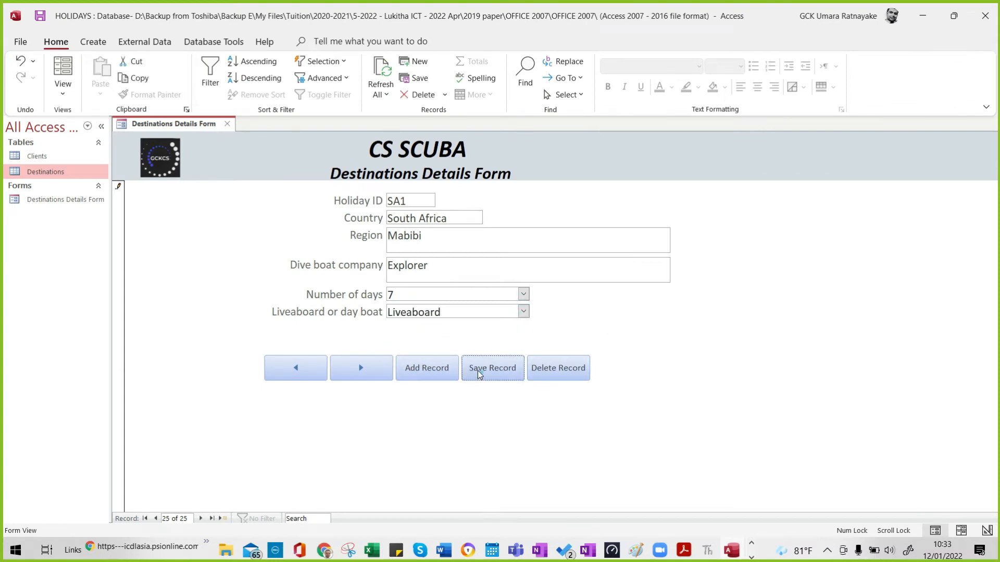
{"action": "key", "text": "alt+Tab"}
{"action": "key", "text": "alt+Tab"}
{"action": "key", "text": "alt+Tab"}
{"action": "key", "text": "alt+Tab"}
{"action": "key", "text": "alt+Tab"}
{"action": "key", "text": "alt+Tab"}
{"action": "key", "text": "alt+Tab"}
{"action": "key", "text": "alt+Tab"}
{"action": "key", "text": "alt+Tab"}
{"action": "key", "text": "alt+Tab"}
{"action": "key", "text": "alt+Tab"}
{"action": "key", "text": "alt+Tab"}
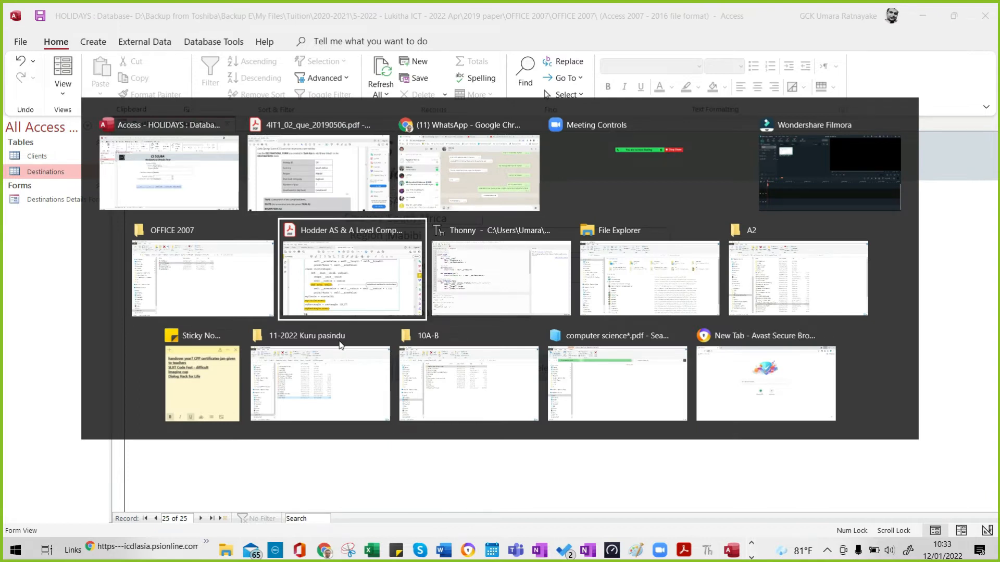
{"action": "key", "text": "alt+Tab"}
{"action": "key", "text": "alt+Tab"}
{"action": "key", "text": "alt+Tab"}
{"action": "key", "text": "alt+Tab"}
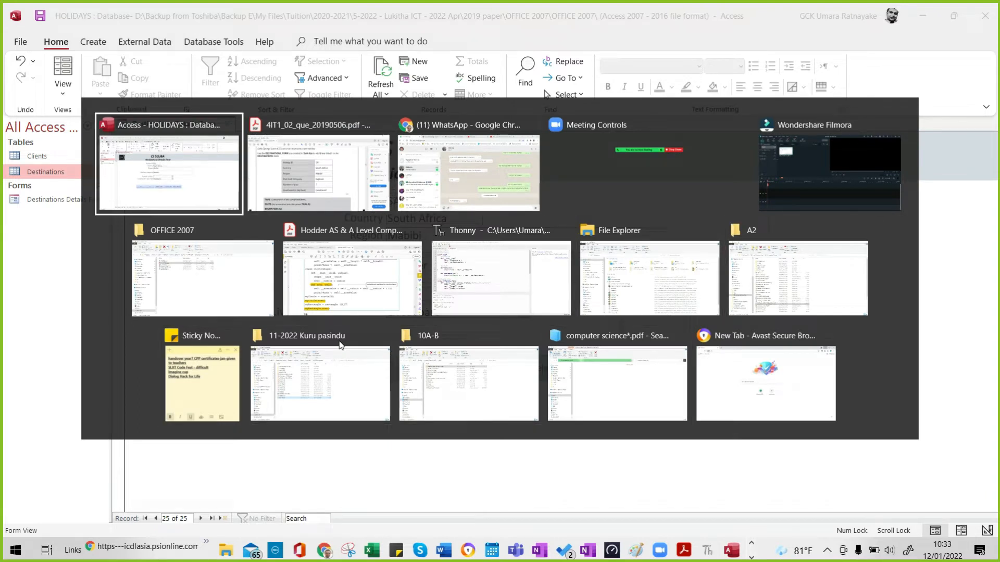
Examine the exam paper's instructions for the completed form, below the Task A2b details table.
{"action": "scroll", "coordinate": [324, 329], "scroll_direction": "down", "scroll_amount": 4}
{"action": "scroll", "coordinate": [318, 329], "scroll_direction": "up", "scroll_amount": 1}
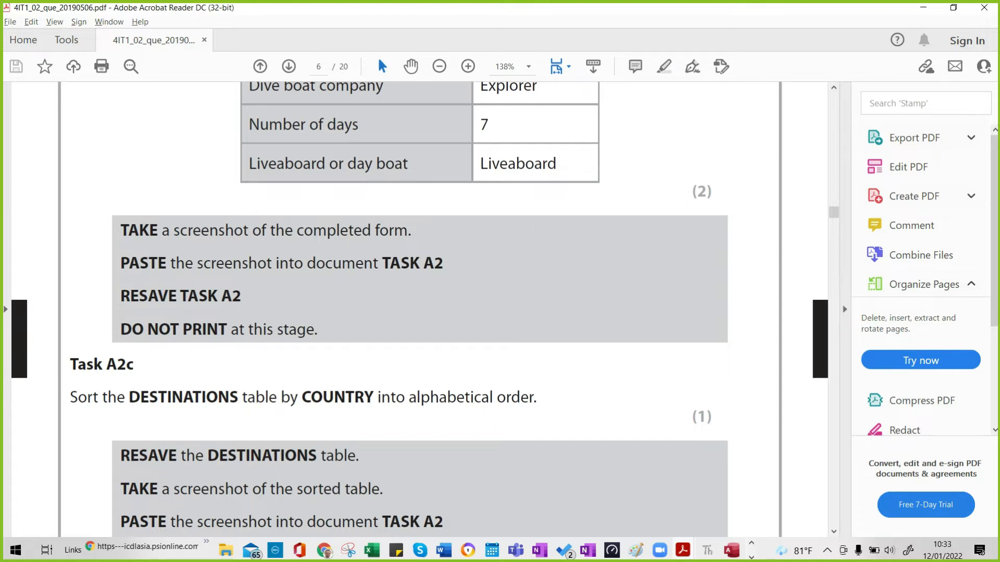
{"action": "key", "text": "alt+Tab"}
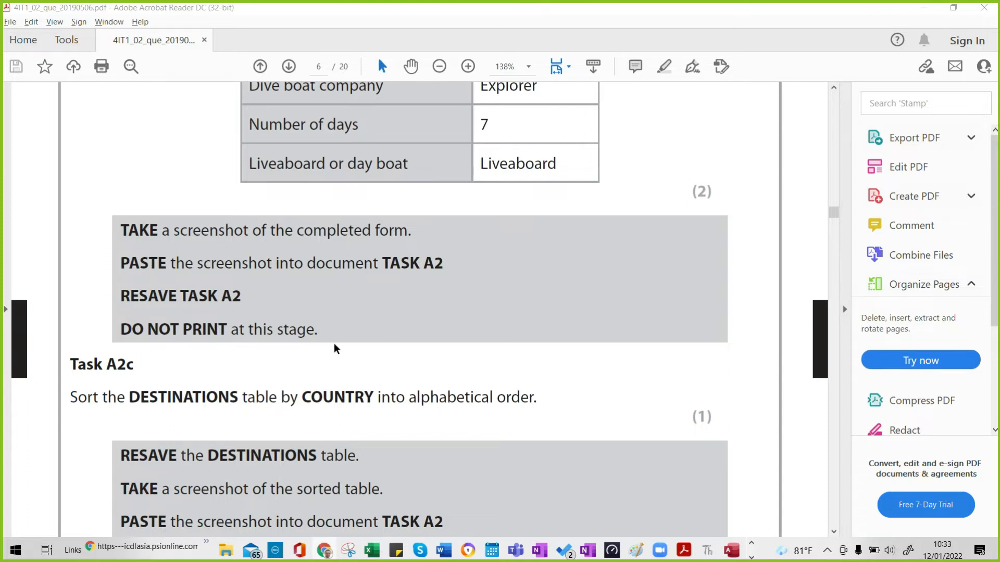
{"action": "scroll", "coordinate": [280, 338], "scroll_direction": "up", "scroll_amount": 3}
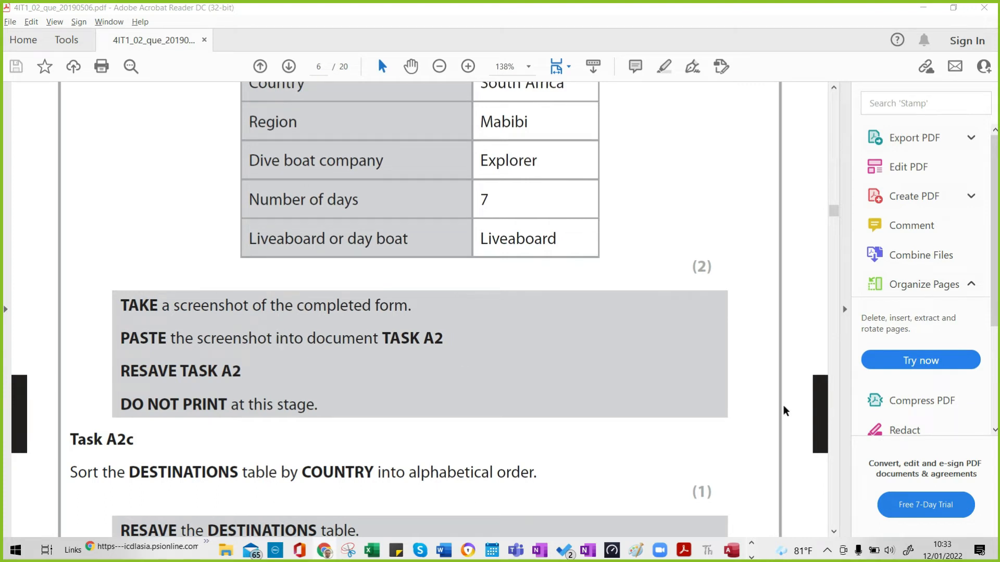
{"action": "left_click", "coordinate": [827, 551]}
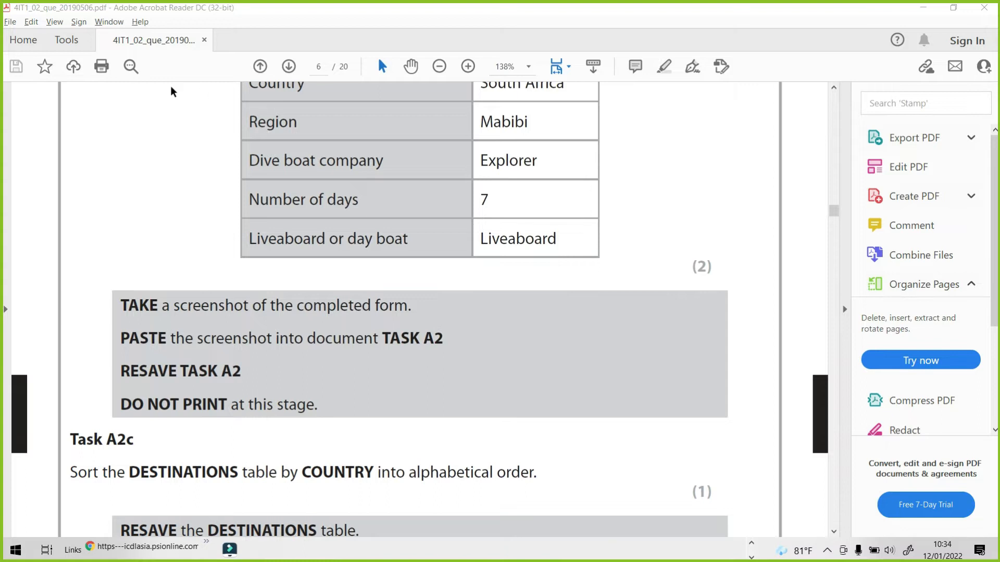
{"action": "scroll", "coordinate": [220, 347], "scroll_direction": "down", "scroll_amount": 2}
{"action": "scroll", "coordinate": [219, 346], "scroll_direction": "up", "scroll_amount": 3}
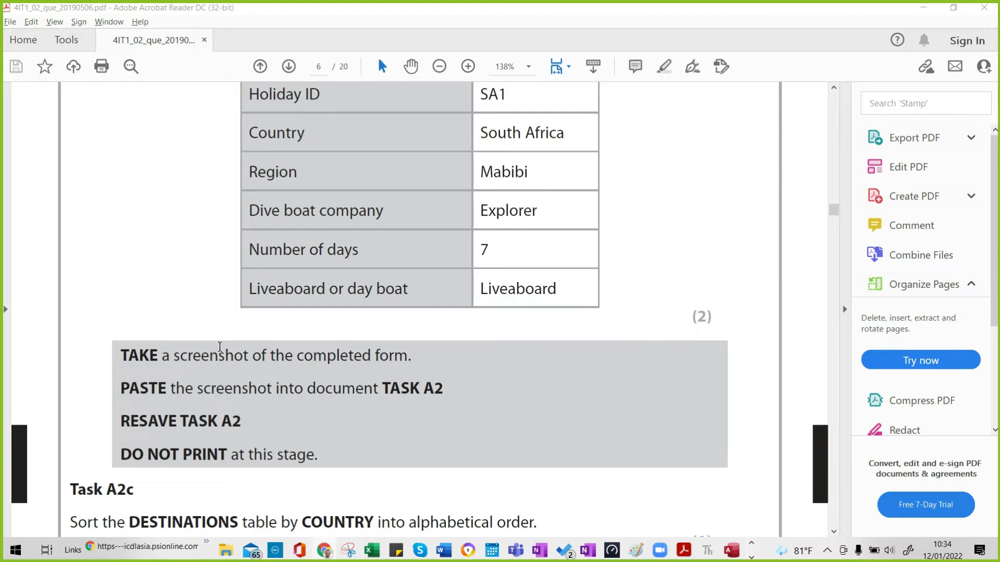
Close the Destinations Details Form in Access and save the changes to its design.
{"action": "key", "text": "alt+Tab"}
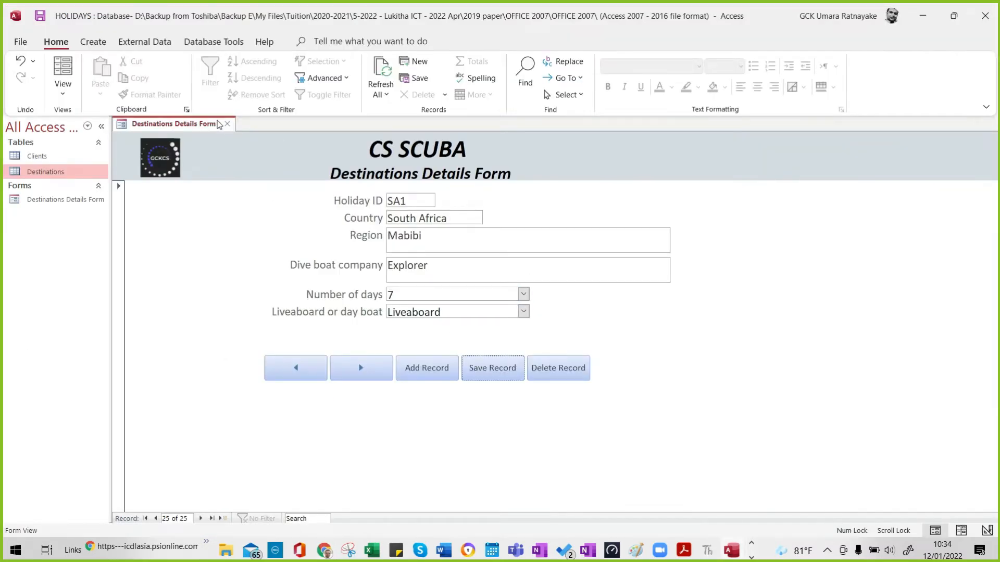
{"action": "left_click", "coordinate": [229, 124]}
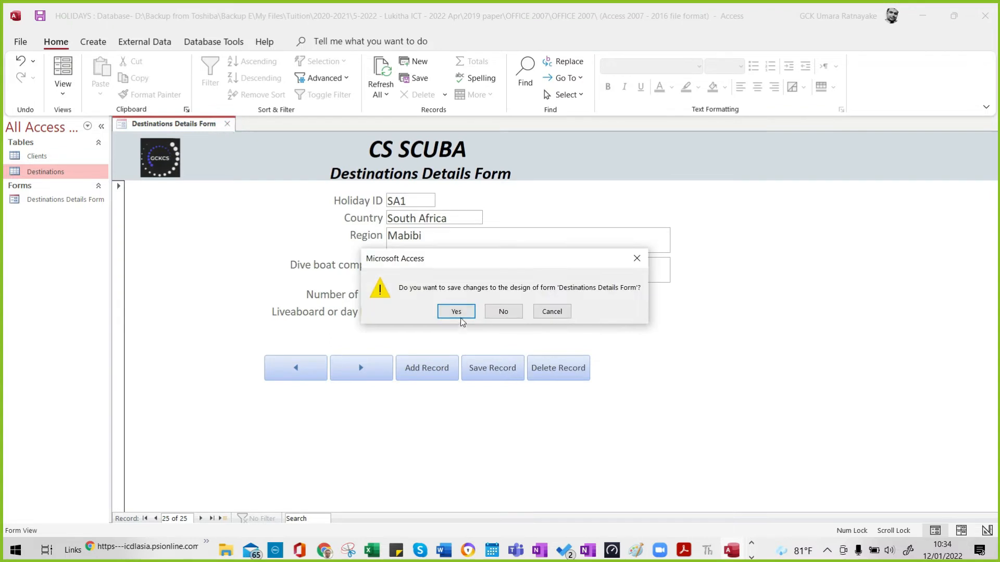
{"action": "left_click", "coordinate": [454, 311]}
Highlight the Task A2c instruction in the exam paper, covering "table by COUNTRY" and "alphabetical".
{"action": "key", "text": "alt+Tab"}
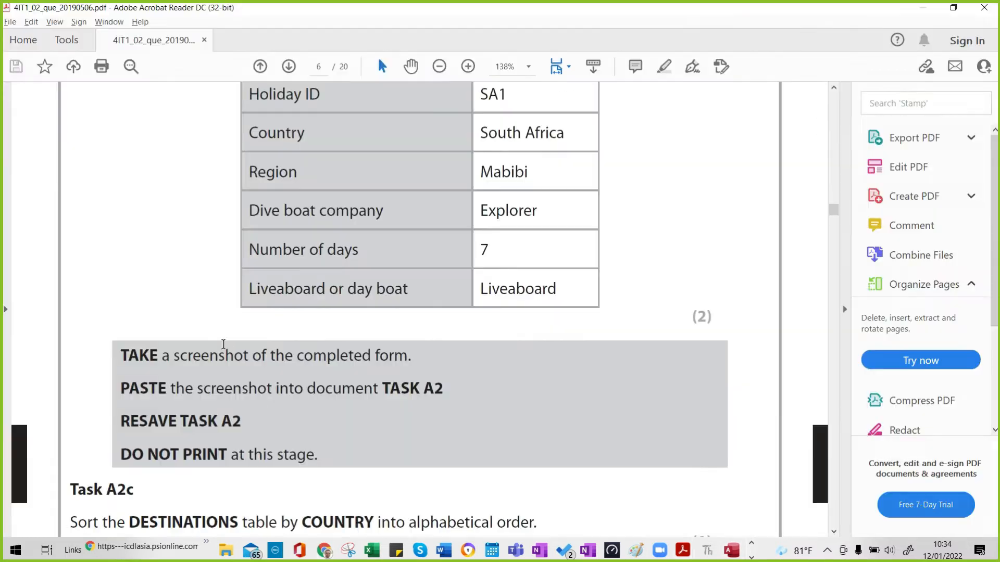
{"action": "scroll", "coordinate": [235, 350], "scroll_direction": "down", "scroll_amount": 3}
{"action": "scroll", "coordinate": [244, 354], "scroll_direction": "down", "scroll_amount": 3}
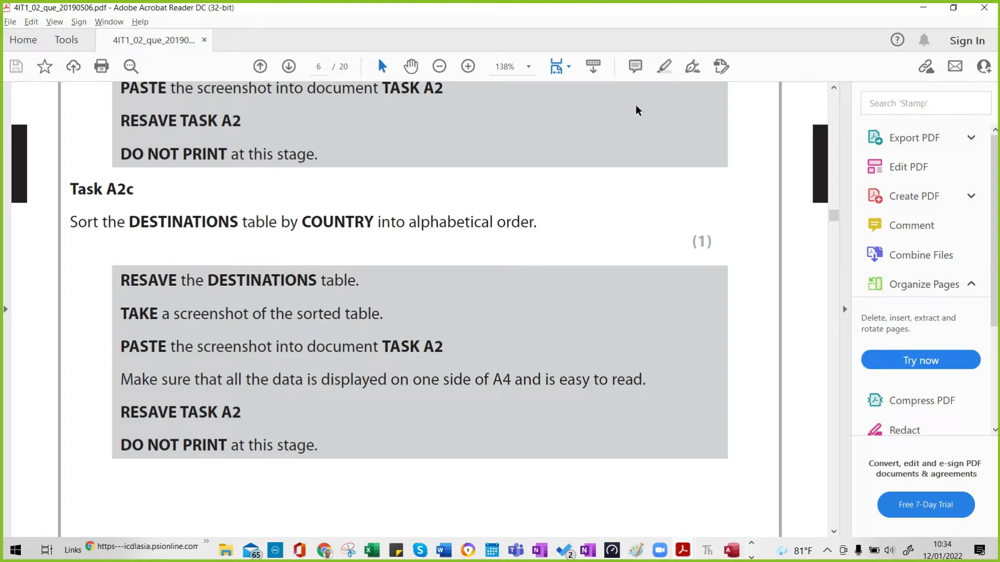
{"action": "left_click", "coordinate": [664, 66]}
{"action": "left_click_drag", "start_coordinate": [246, 223], "coordinate": [500, 224]}
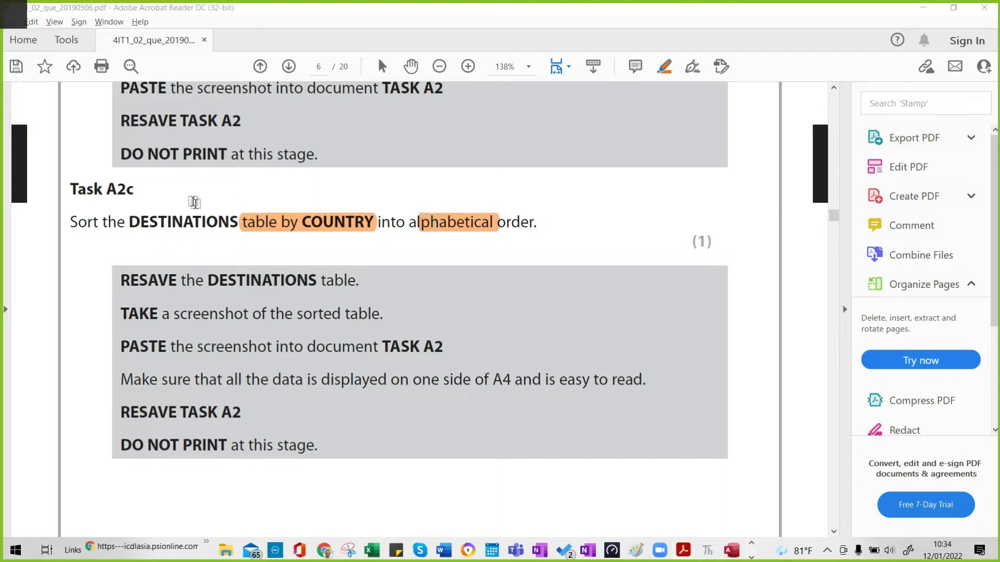
Open the Destinations table with an Advanced Filter/Sort design, checking Task A2c, and enlarge its field list to show every field.
{"action": "key", "text": "alt+Tab"}
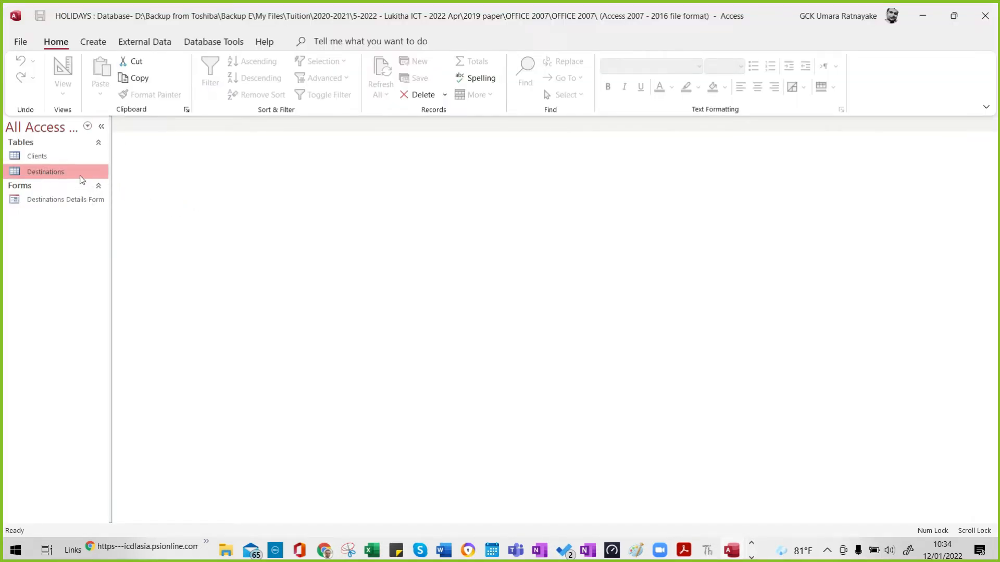
{"action": "key", "text": "alt+Tab"}
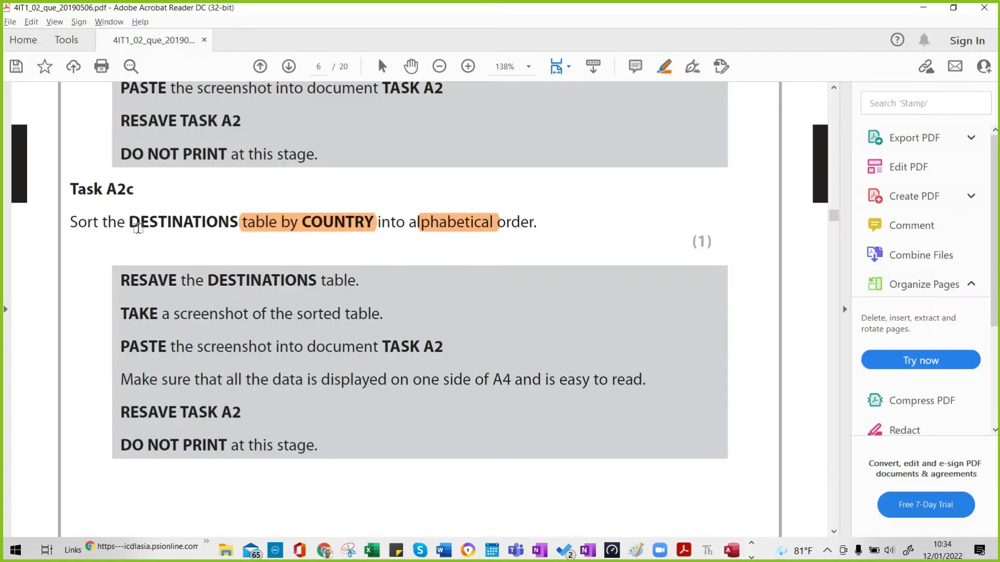
{"action": "key", "text": "alt+Tab"}
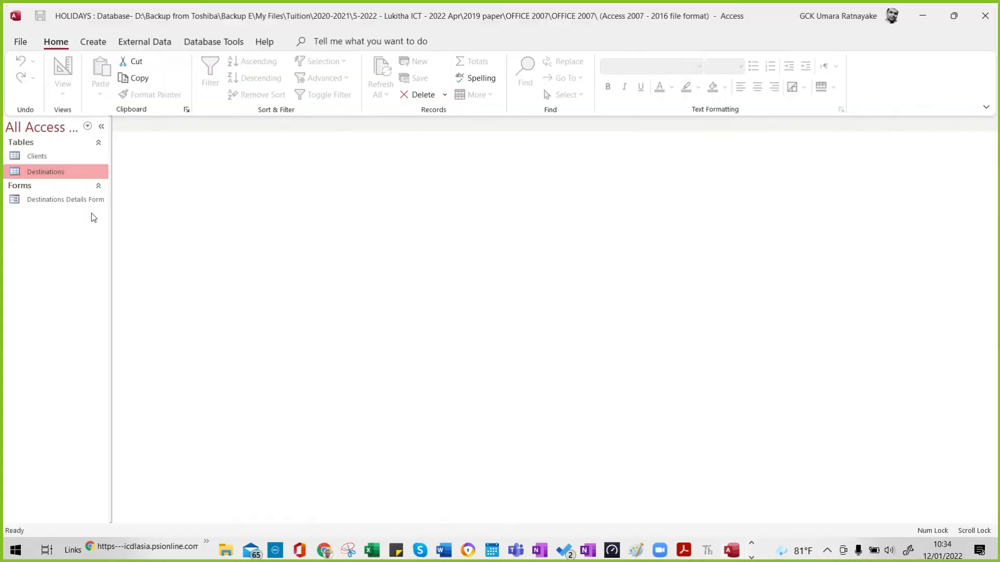
{"action": "double_click", "coordinate": [72, 173]}
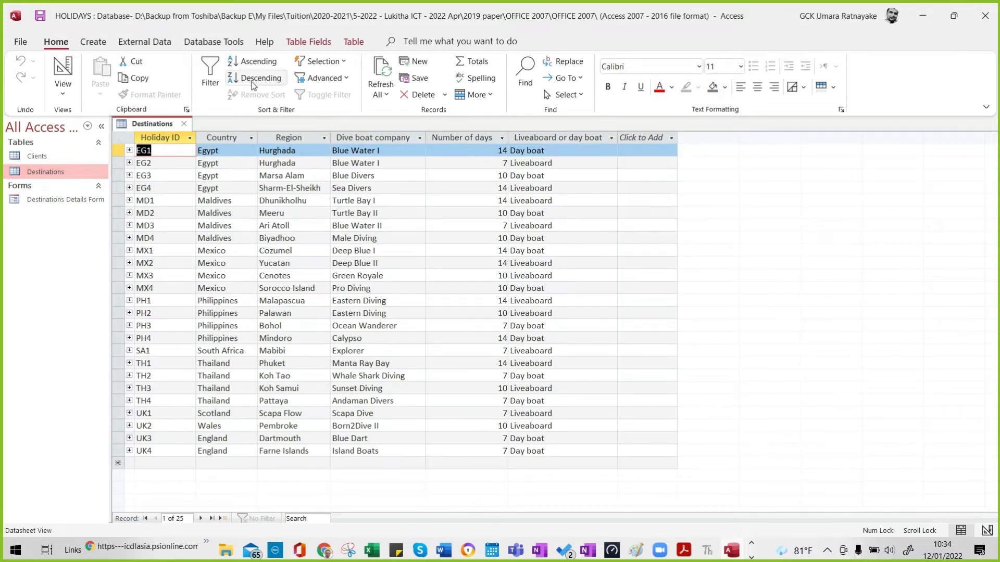
{"action": "left_click", "coordinate": [323, 78]}
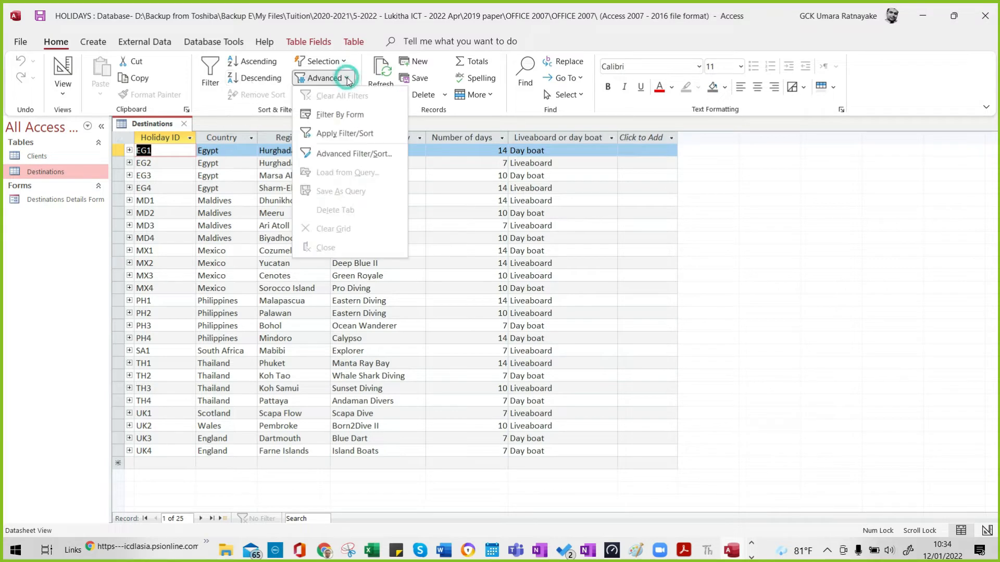
{"action": "left_click", "coordinate": [339, 154]}
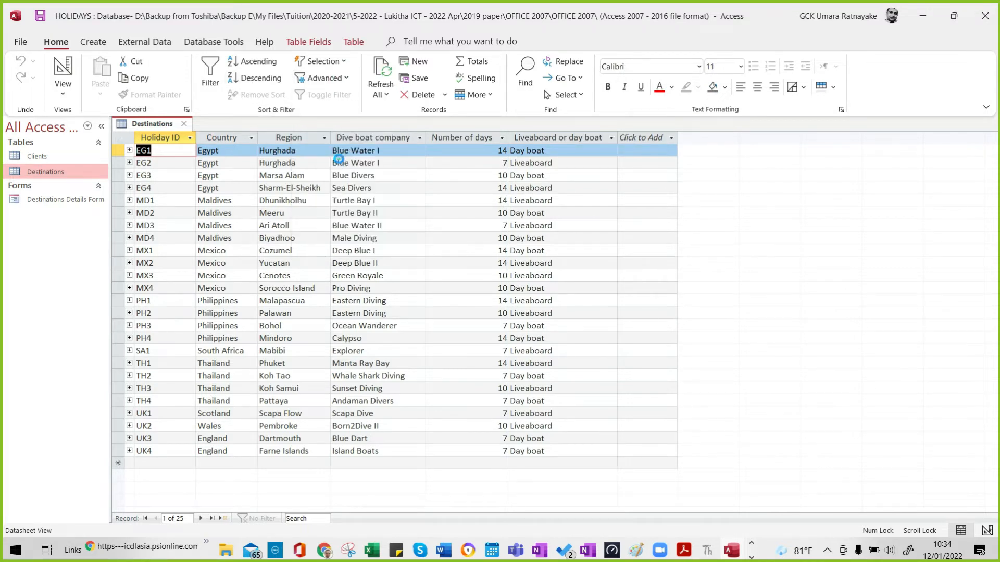
{"action": "key", "text": "alt+Tab"}
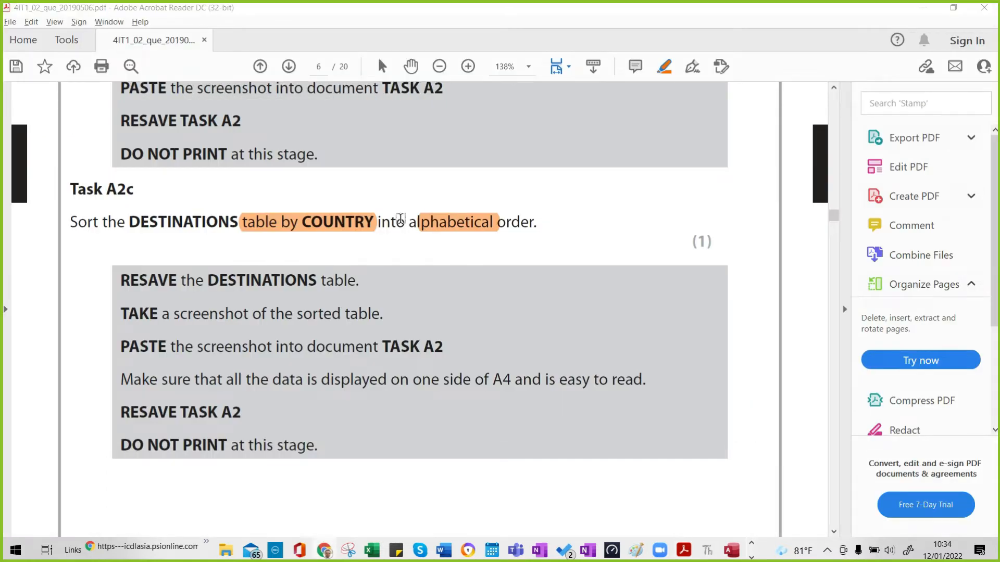
{"action": "key", "text": "alt+Tab"}
{"action": "left_click_drag", "start_coordinate": [237, 233], "coordinate": [270, 278]}
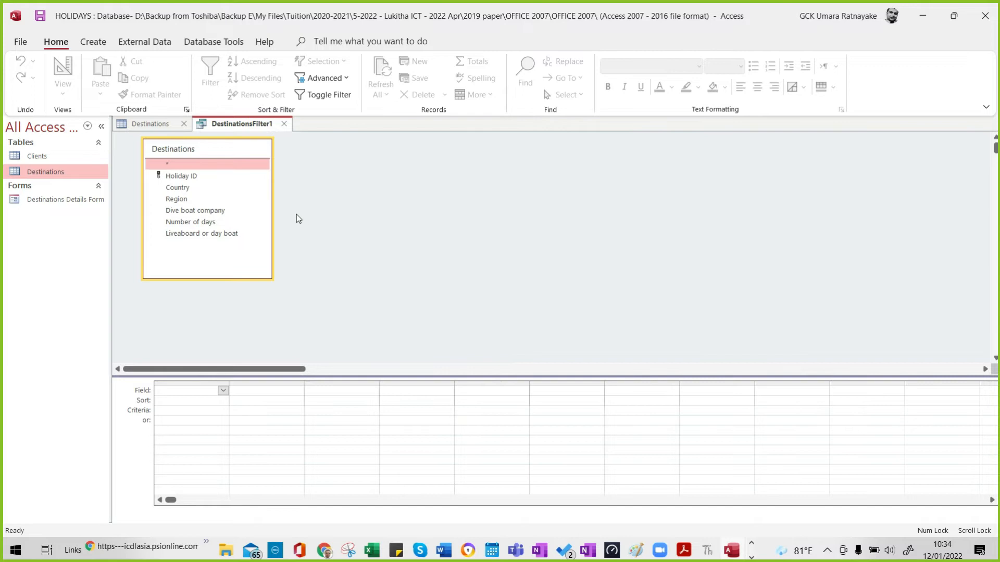
Sort the Destinations table by Country in Ascending order through the filter design and apply it, following Task A2c.
{"action": "key", "text": "alt+Tab"}
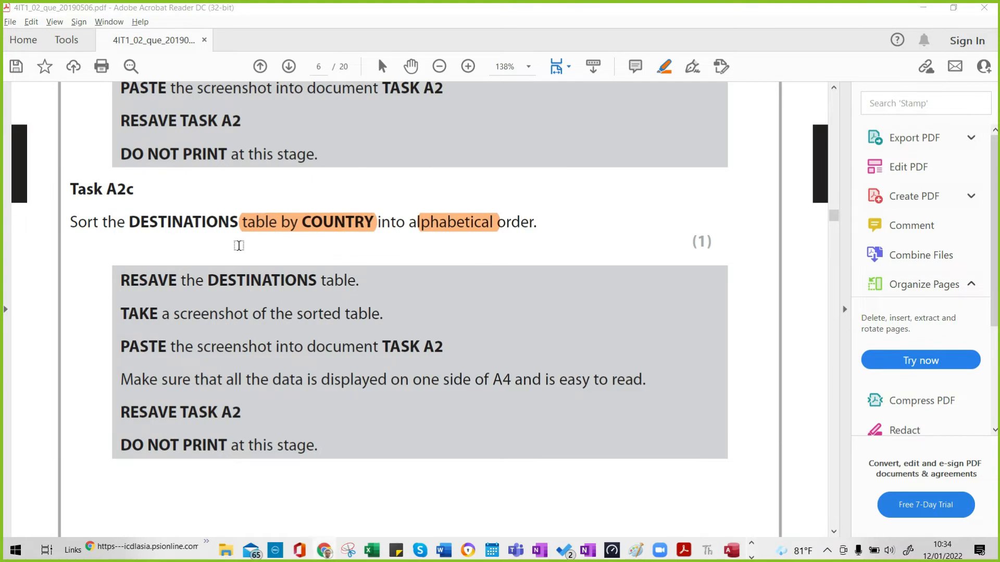
{"action": "key", "text": "alt+Tab"}
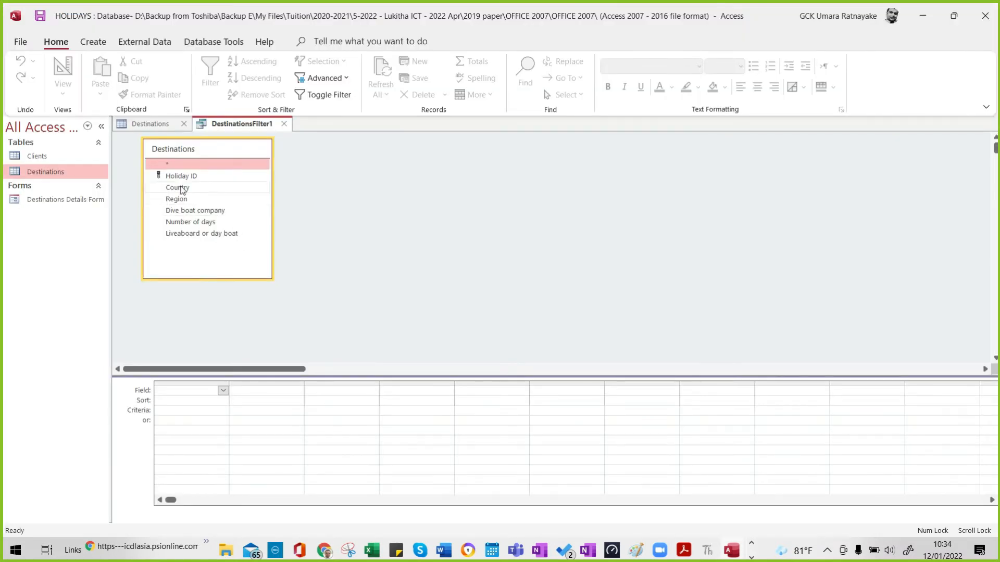
{"action": "double_click", "coordinate": [178, 189]}
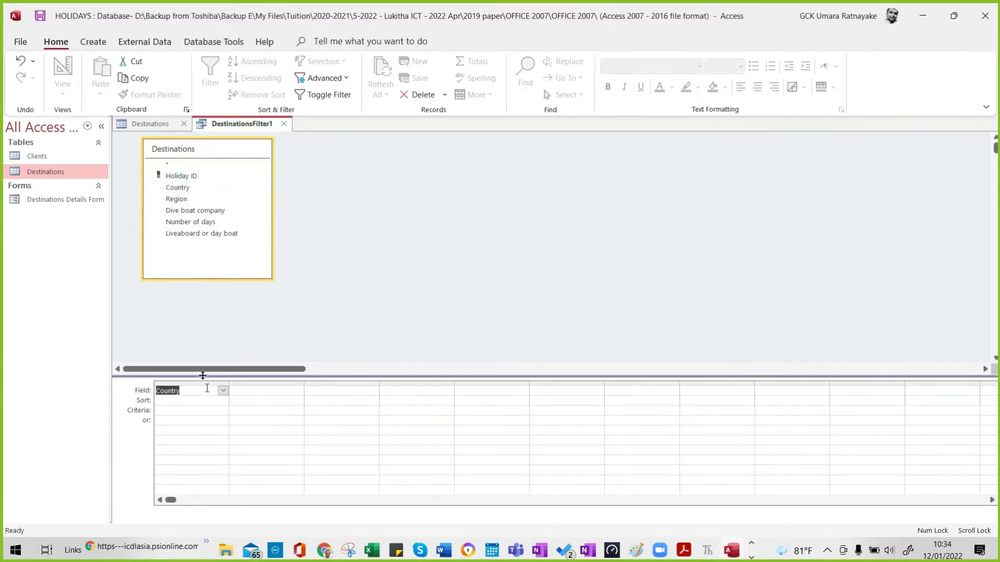
{"action": "left_click", "coordinate": [188, 402]}
{"action": "left_click", "coordinate": [223, 400]}
{"action": "left_click", "coordinate": [197, 410]}
{"action": "key", "text": "alt+Tab"}
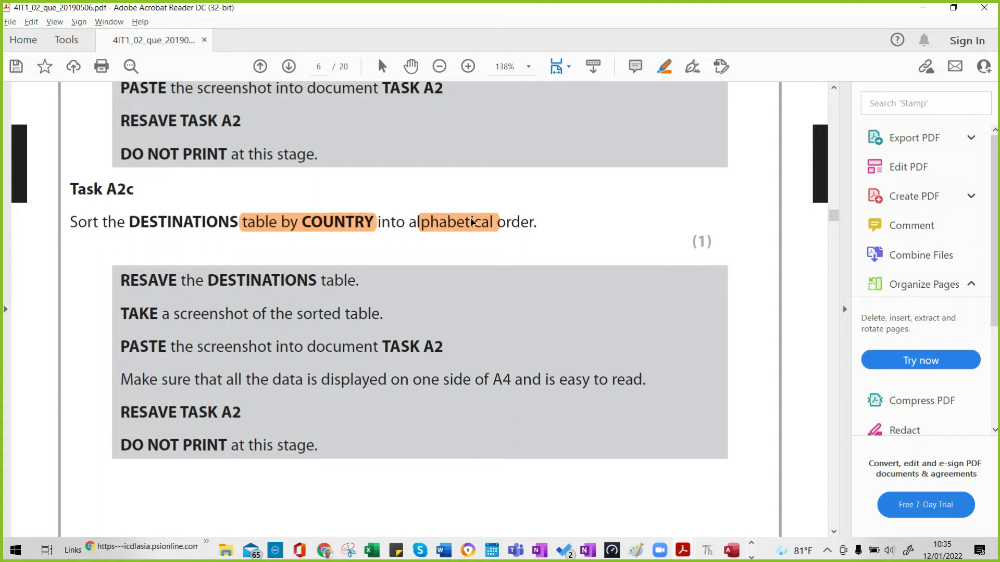
{"action": "key", "text": "alt+Tab"}
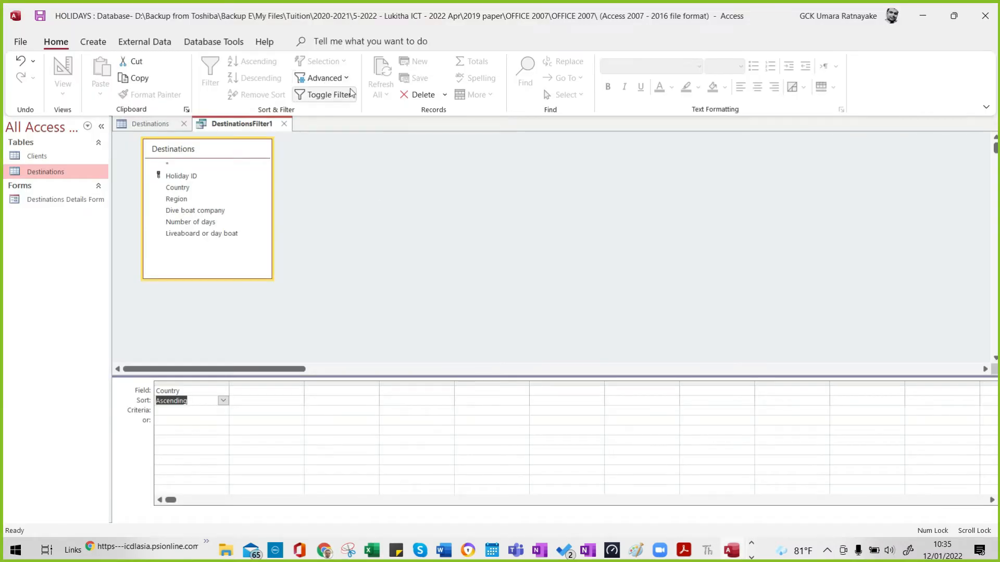
{"action": "left_click", "coordinate": [322, 78]}
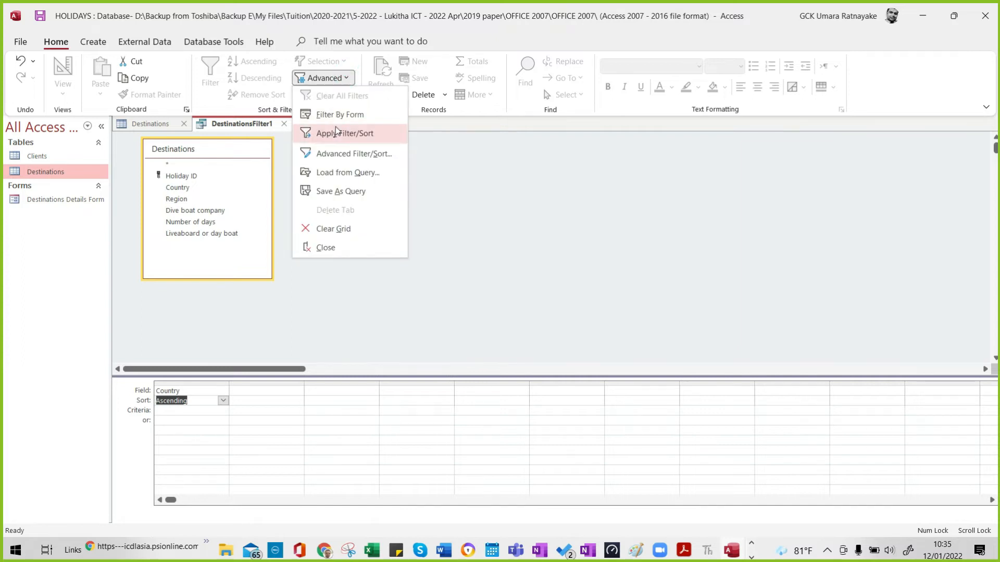
{"action": "left_click", "coordinate": [336, 131]}
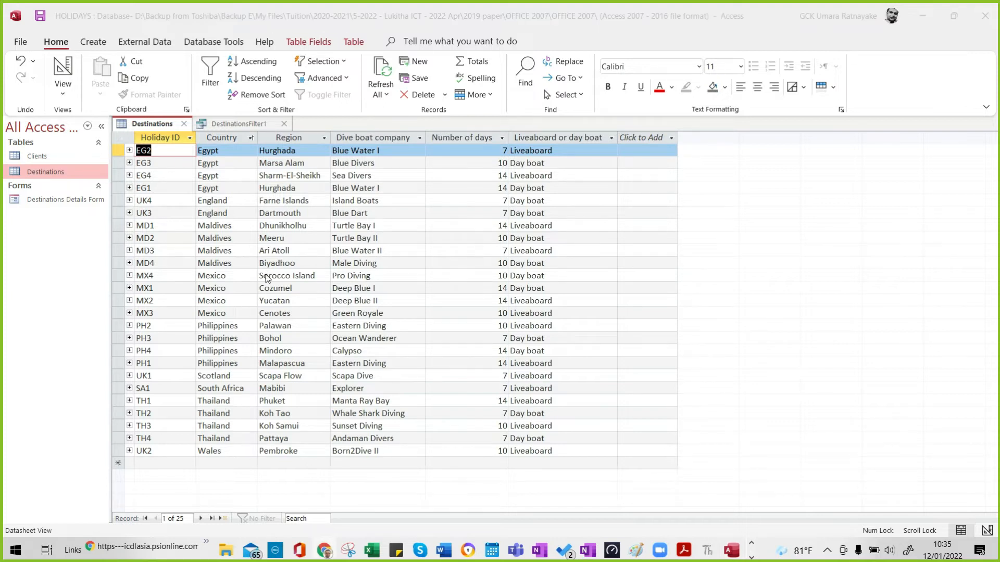
Close the DestinationsFilter1 design and the Destinations table, saving the table's changes.
{"action": "left_click", "coordinate": [262, 125]}
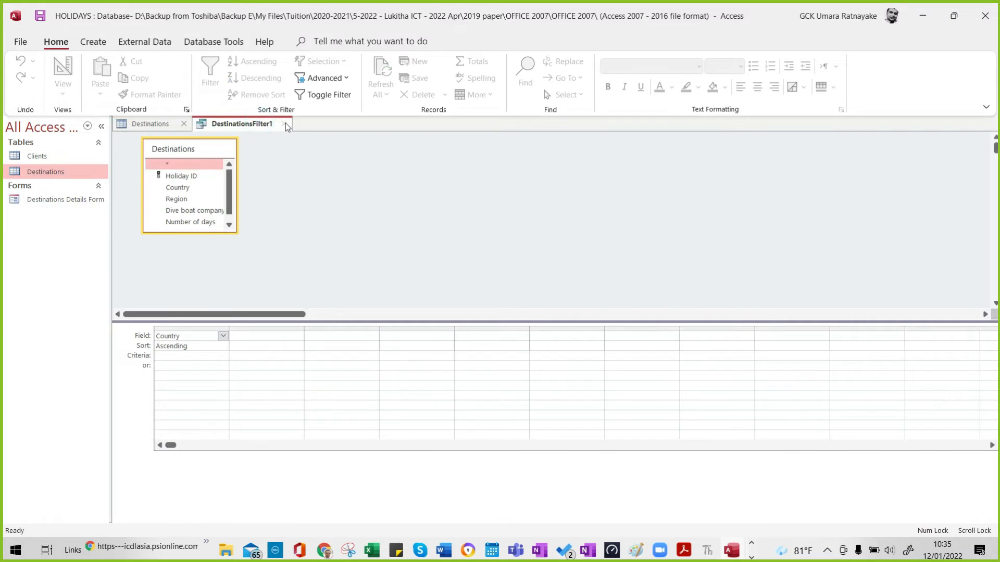
{"action": "left_click", "coordinate": [285, 125]}
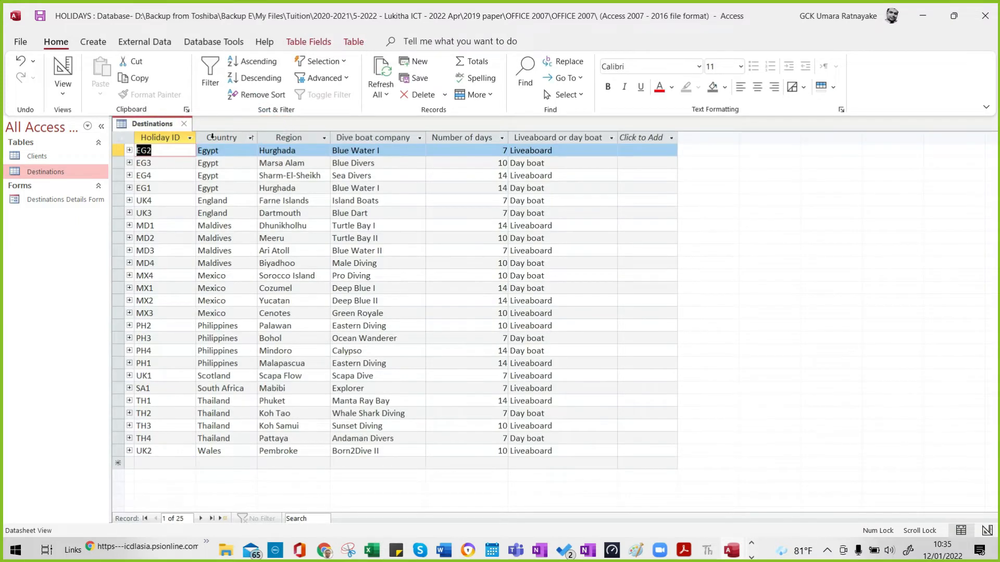
{"action": "left_click", "coordinate": [186, 127]}
{"action": "left_click", "coordinate": [456, 311]}
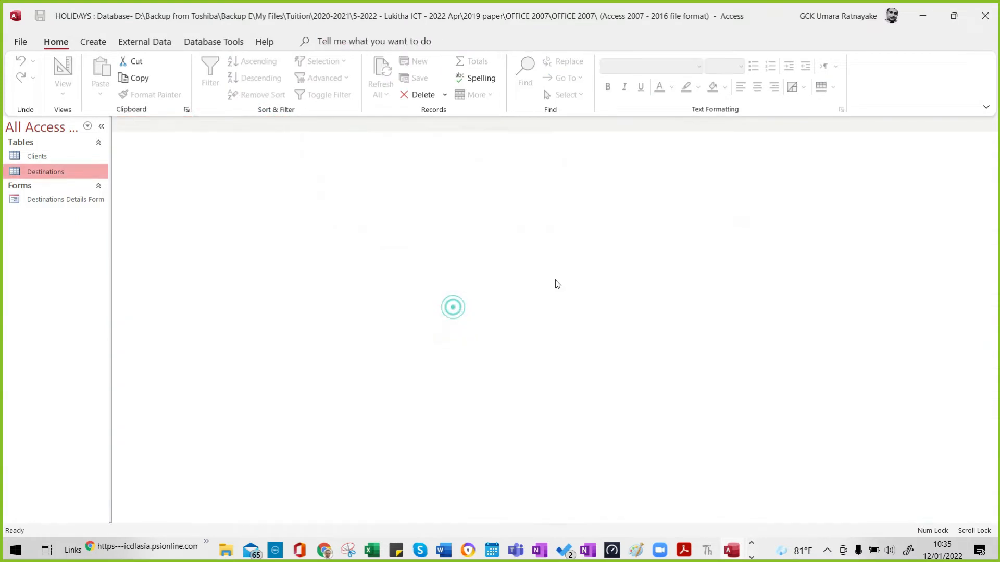
Go to Task A2d in the exam paper and highlight "a list of holidays".
{"action": "key", "text": "alt+Tab"}
{"action": "scroll", "coordinate": [339, 193], "scroll_direction": "down", "scroll_amount": 10}
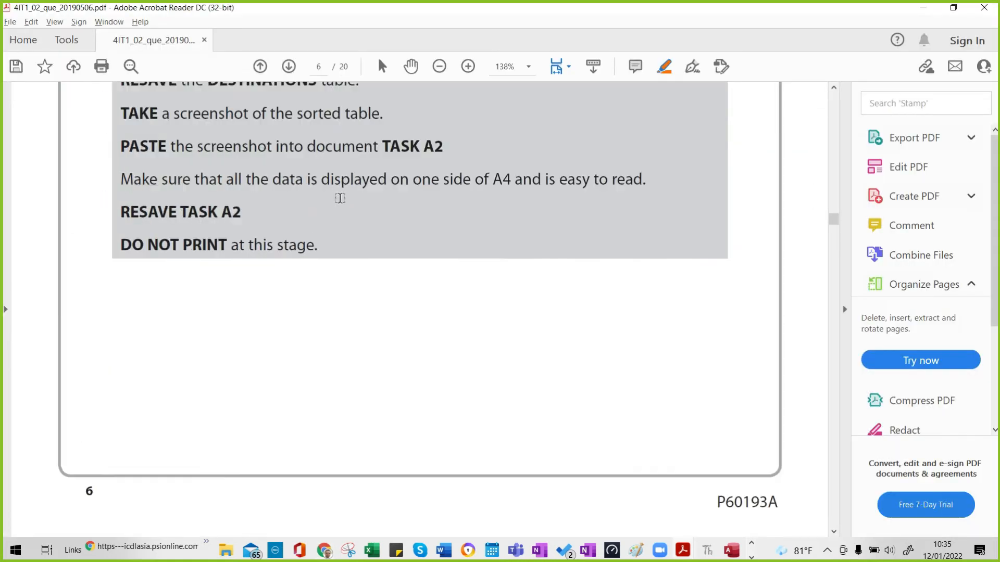
{"action": "scroll", "coordinate": [330, 235], "scroll_direction": "down", "scroll_amount": 5}
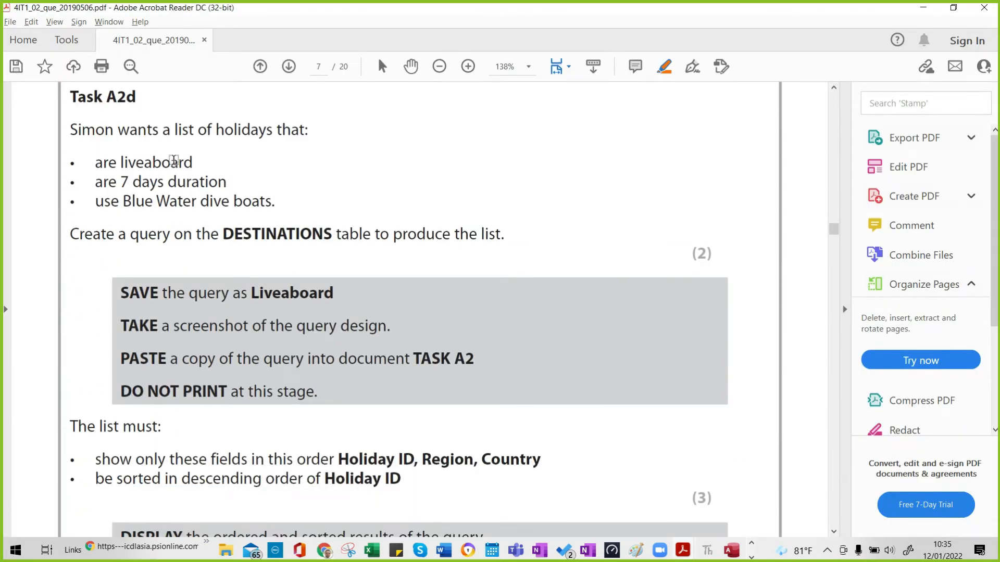
{"action": "left_click_drag", "start_coordinate": [162, 131], "coordinate": [274, 130]}
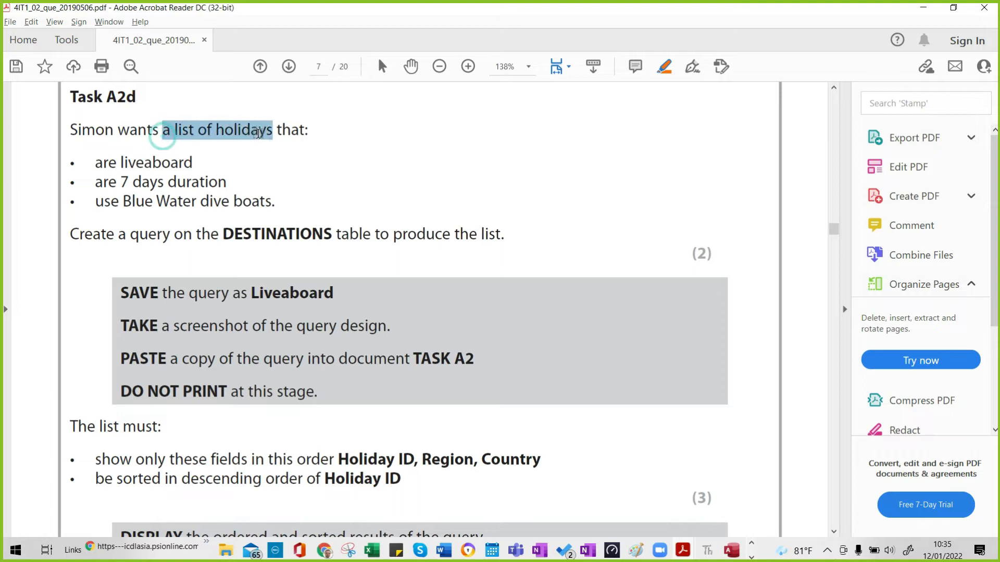
Highlight the three Task A2d criteria in the exam paper: "are liveaboard", "are 7 days duration" and "Blue Water dive boats".
{"action": "left_click_drag", "start_coordinate": [95, 164], "coordinate": [192, 163]}
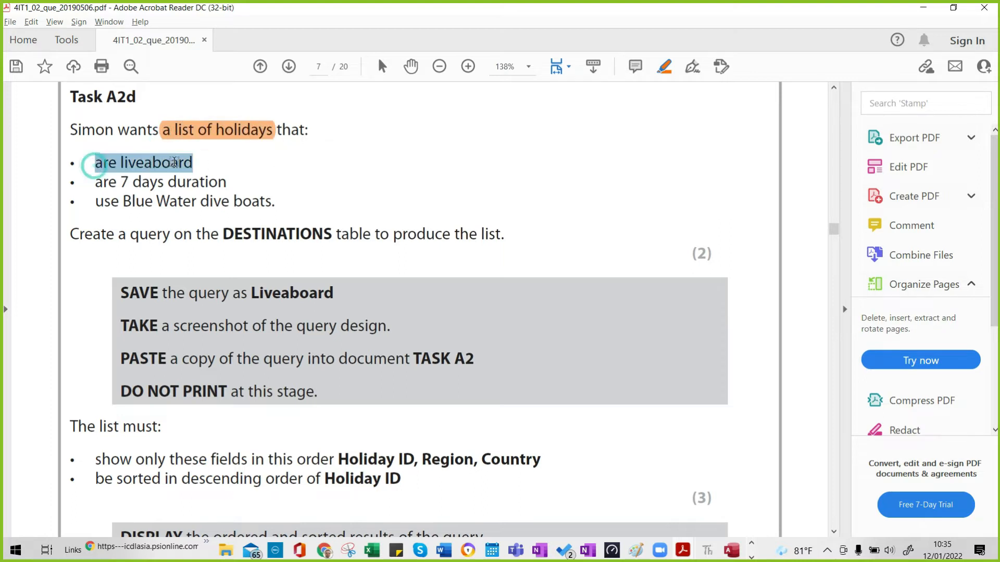
{"action": "left_click_drag", "start_coordinate": [95, 183], "coordinate": [175, 185]}
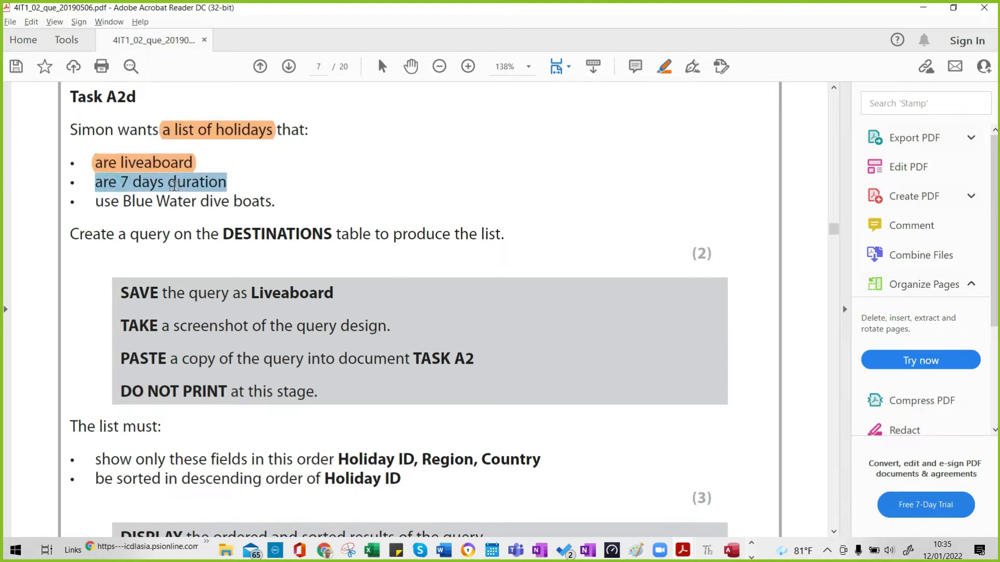
{"action": "left_click_drag", "start_coordinate": [121, 202], "coordinate": [255, 199]}
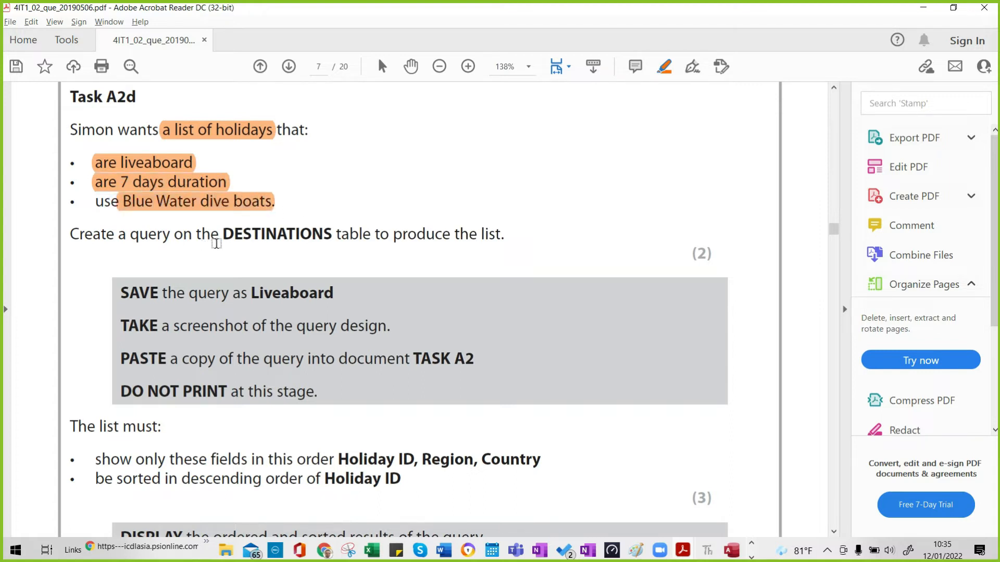
{"action": "scroll", "coordinate": [224, 237], "scroll_direction": "down", "scroll_amount": 1}
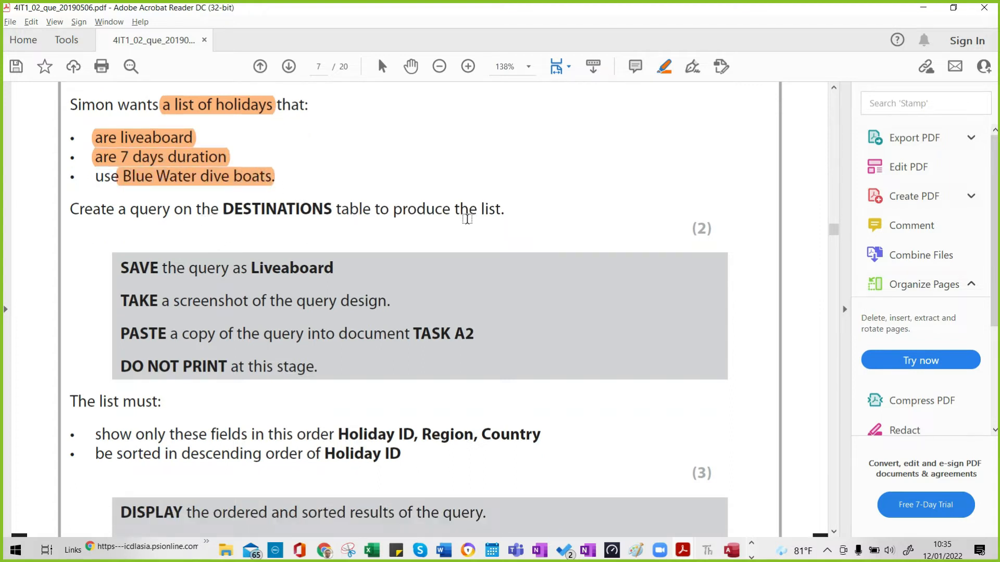
Switch to the HOLIDAYS database in Access and create a new query in design view with the Clients and Destinations tables.
{"action": "key", "text": "alt+Tab"}
{"action": "key", "text": "Tab"}
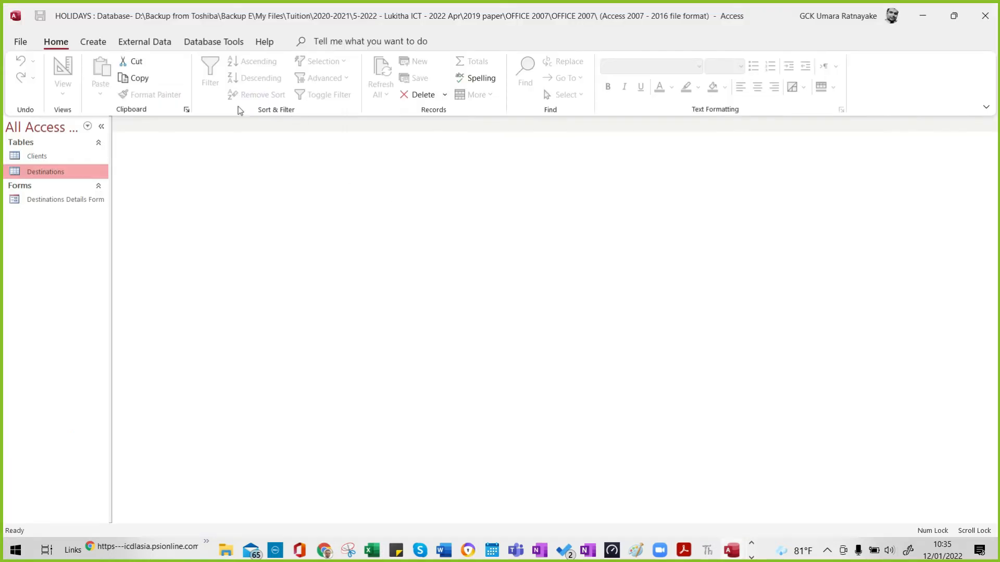
{"action": "left_click", "coordinate": [95, 42]}
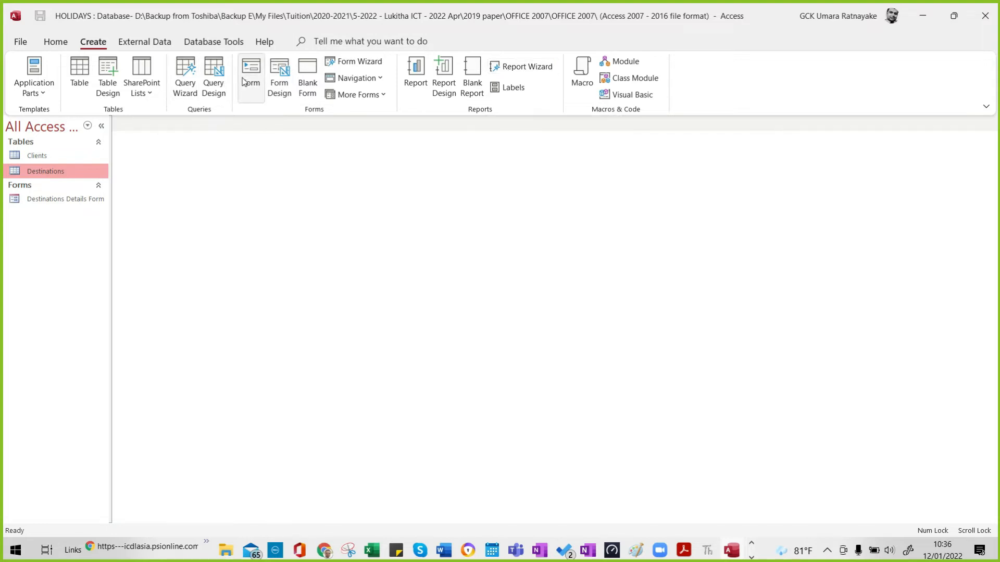
{"action": "left_click", "coordinate": [215, 84]}
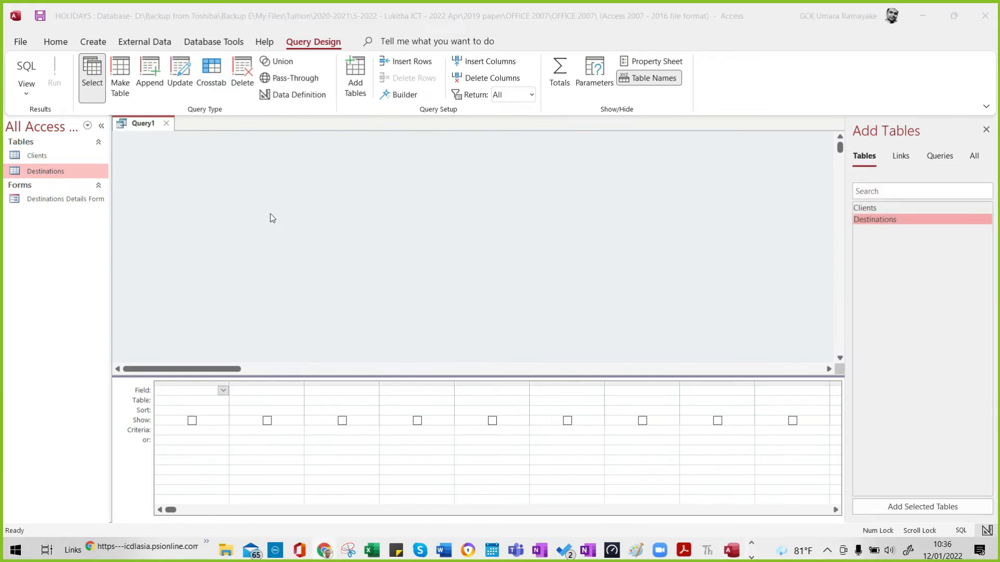
{"action": "key", "text": "alt+Tab"}
{"action": "scroll", "coordinate": [159, 153], "scroll_direction": "up", "scroll_amount": 2}
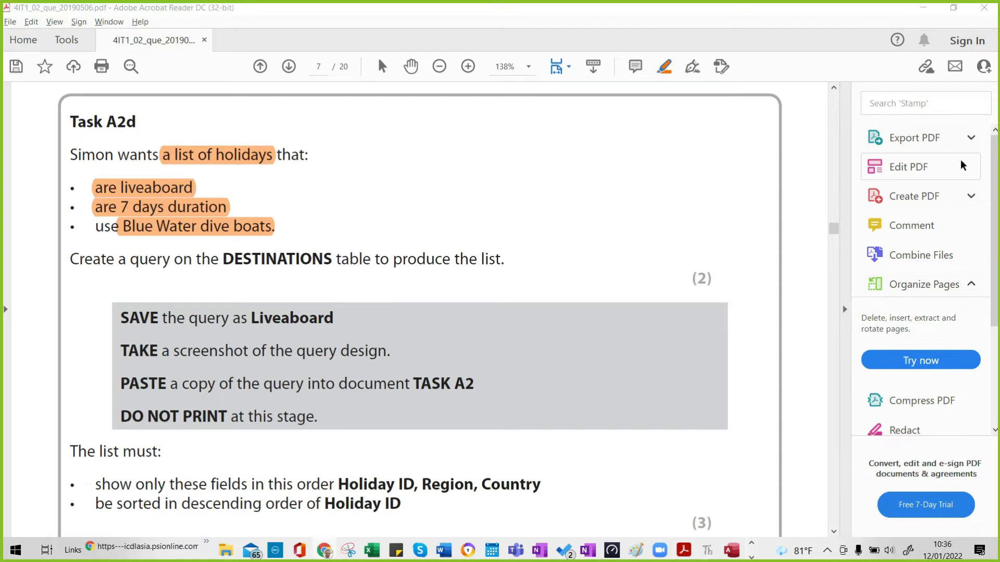
{"action": "key", "text": "alt+Tab"}
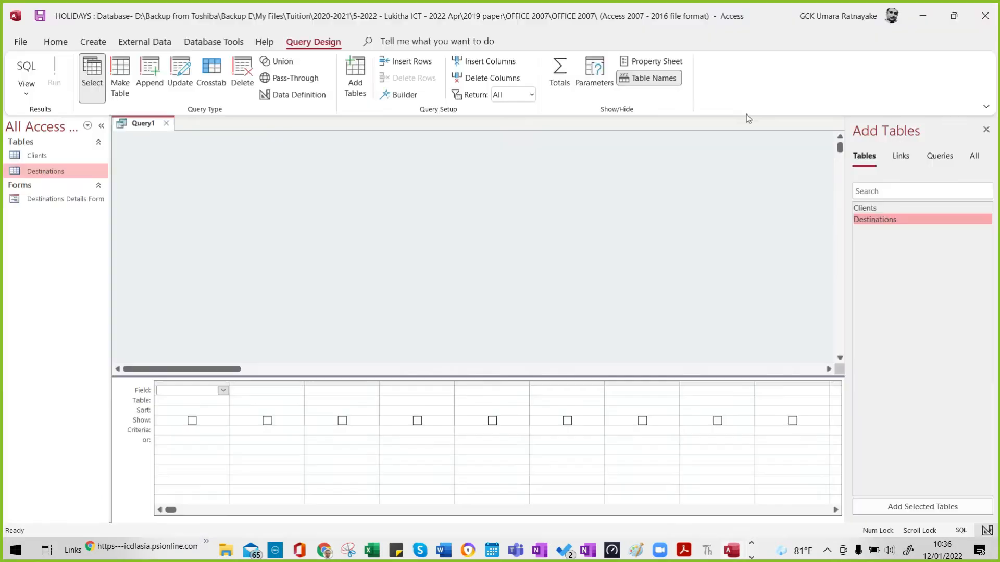
{"action": "double_click", "coordinate": [877, 208]}
{"action": "double_click", "coordinate": [879, 220]}
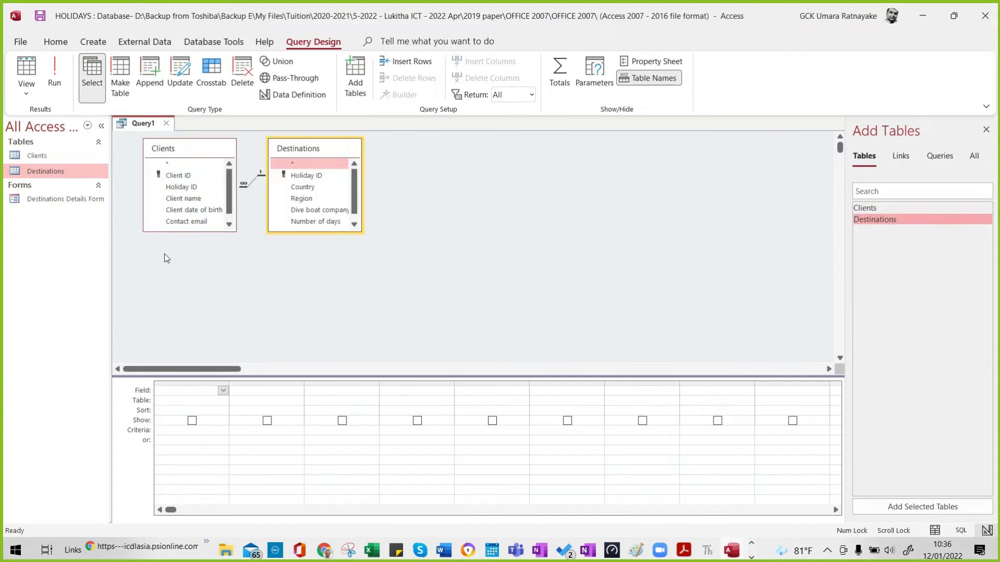
Enlarge the Destinations and Clients field lists to show every field and move them apart in the query design.
{"action": "left_click_drag", "start_coordinate": [361, 235], "coordinate": [414, 298]}
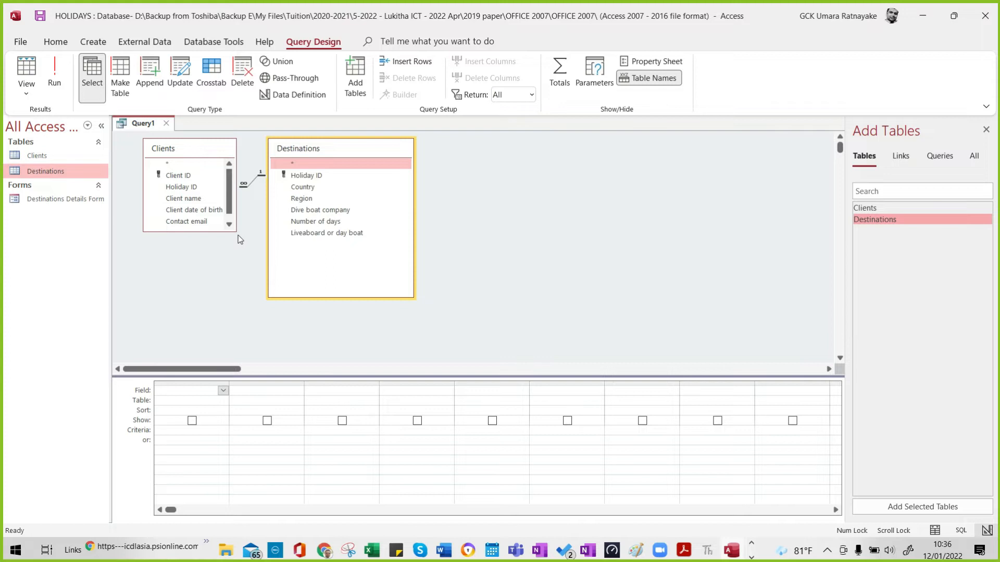
{"action": "left_click_drag", "start_coordinate": [235, 231], "coordinate": [238, 282]}
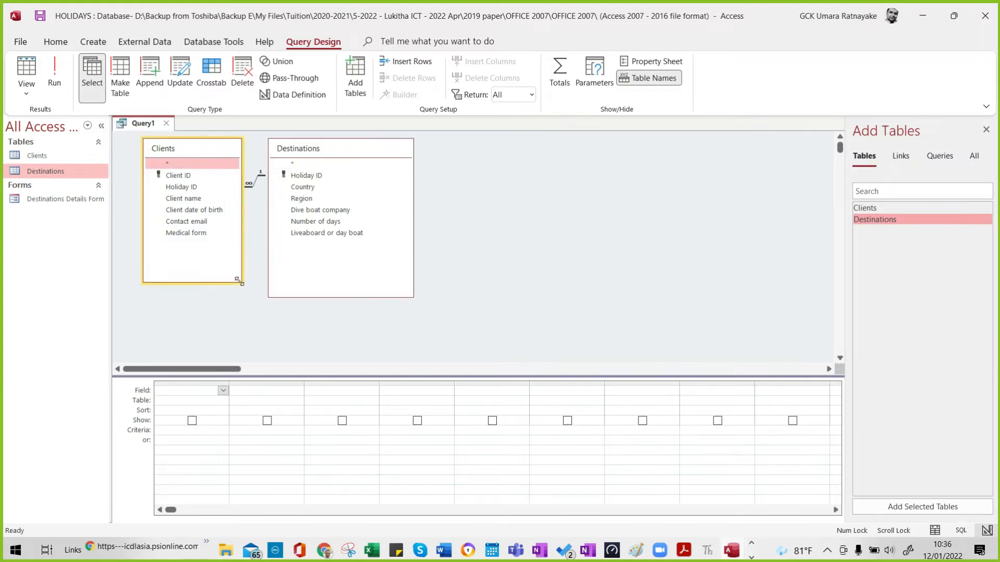
{"action": "left_click_drag", "start_coordinate": [310, 149], "coordinate": [433, 148]}
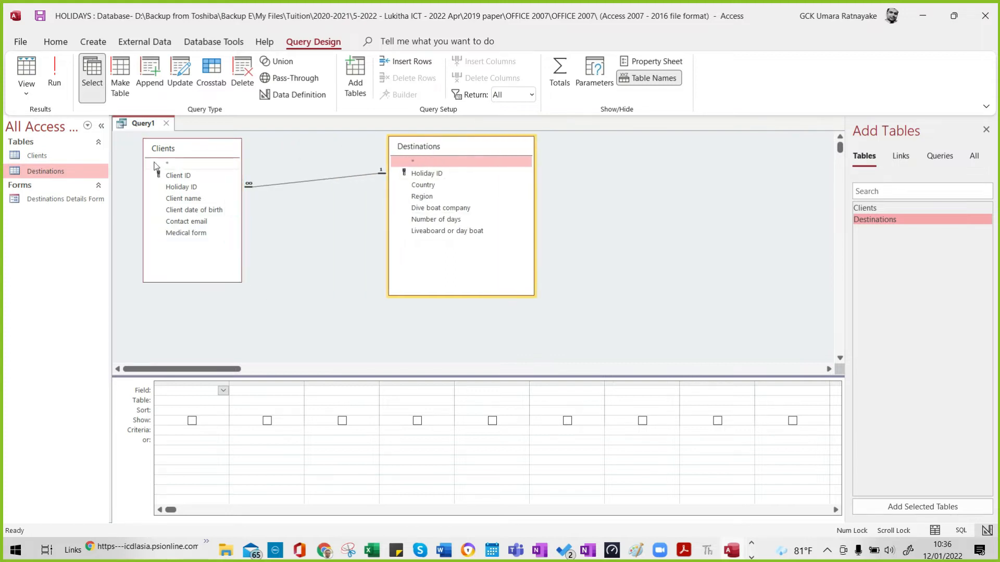
{"action": "left_click_drag", "start_coordinate": [186, 155], "coordinate": [220, 167]}
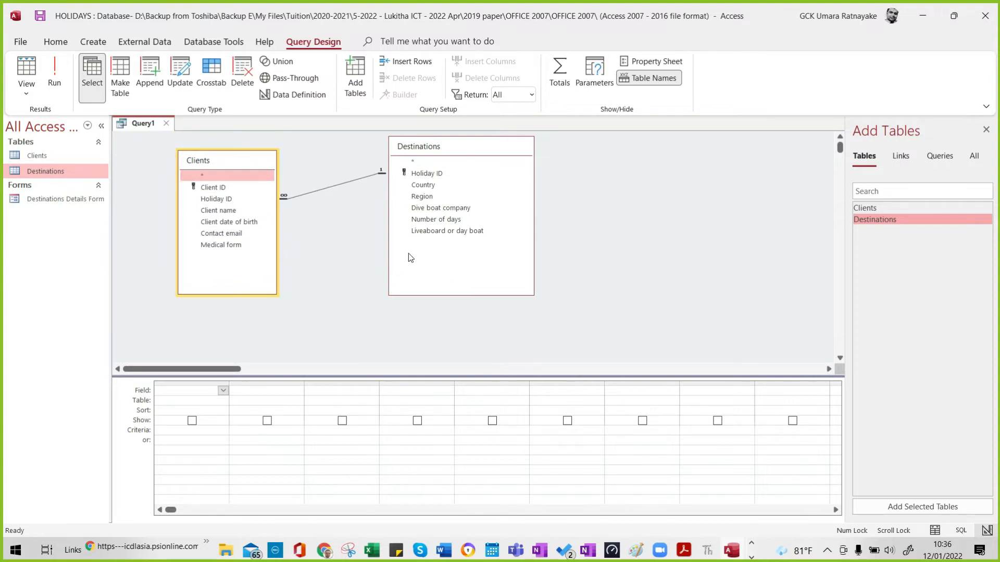
Highlight "this order Holiday ID, Region, Country" and "DESTINATIONS table" in Task A2d of the exam paper, and return to the query design.
{"action": "key", "text": "alt+Tab"}
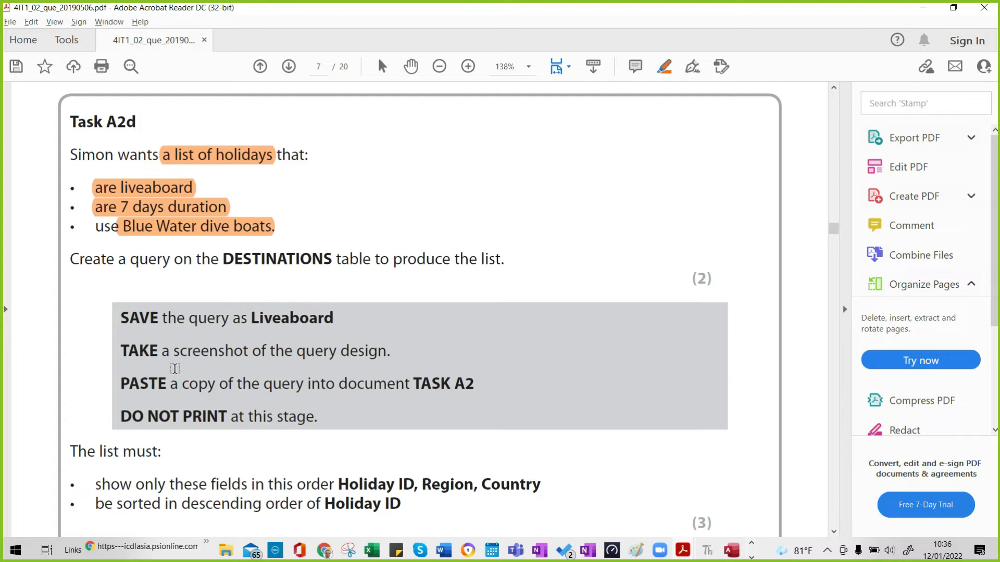
{"action": "scroll", "coordinate": [172, 398], "scroll_direction": "down", "scroll_amount": 3}
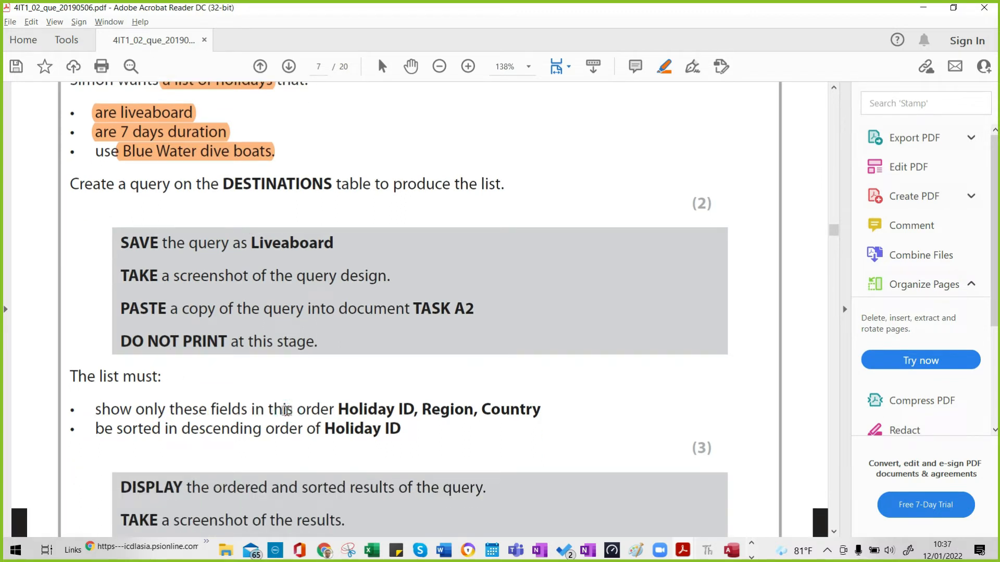
{"action": "left_click_drag", "start_coordinate": [286, 411], "coordinate": [543, 411]}
{"action": "scroll", "coordinate": [324, 212], "scroll_direction": "up", "scroll_amount": 1}
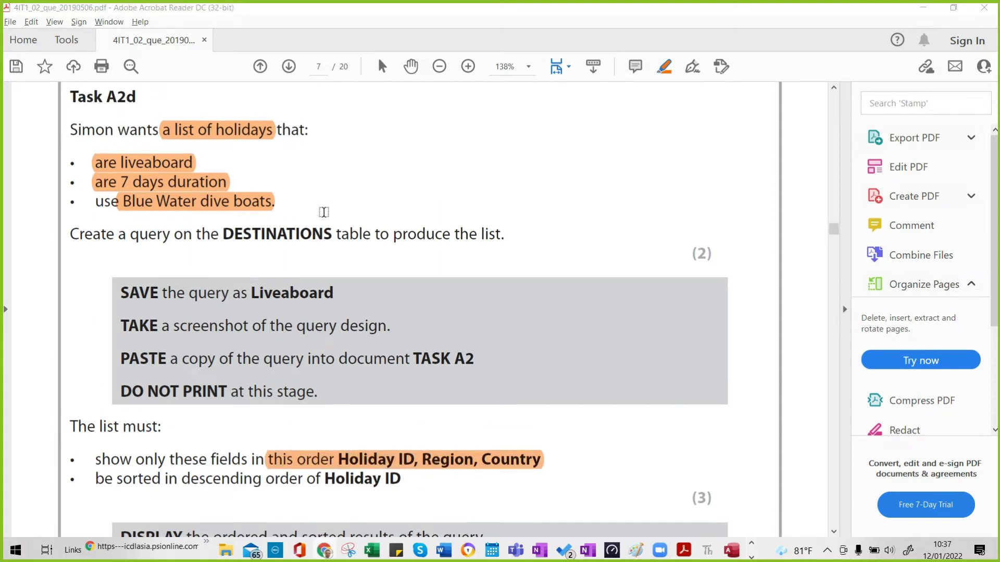
{"action": "left_click_drag", "start_coordinate": [223, 234], "coordinate": [370, 234]}
{"action": "key", "text": "alt+Tab"}
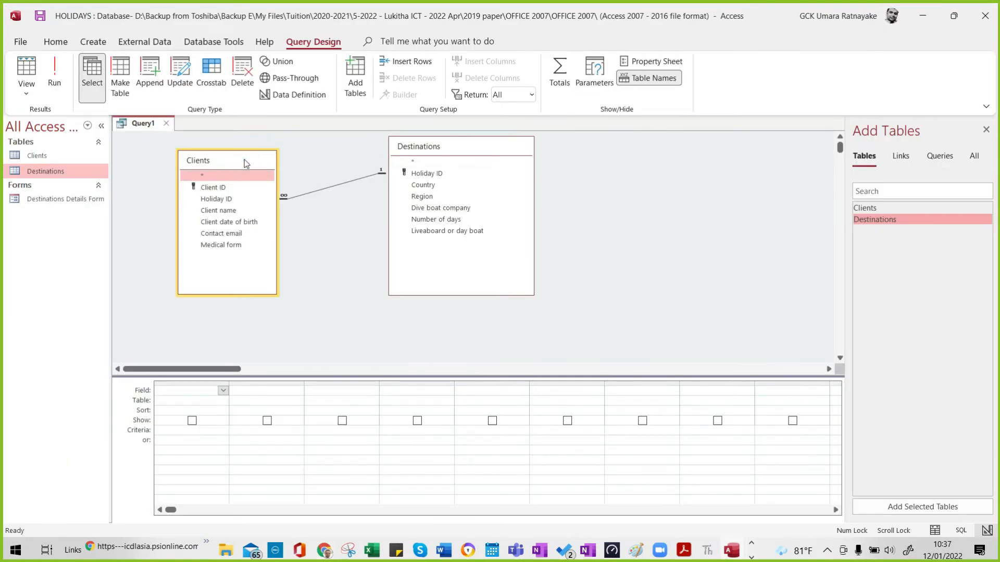
Remove the Clients table from the query design and add the Destinations fields Holiday ID, Region and Country, in that order.
{"action": "key", "text": "Delete"}
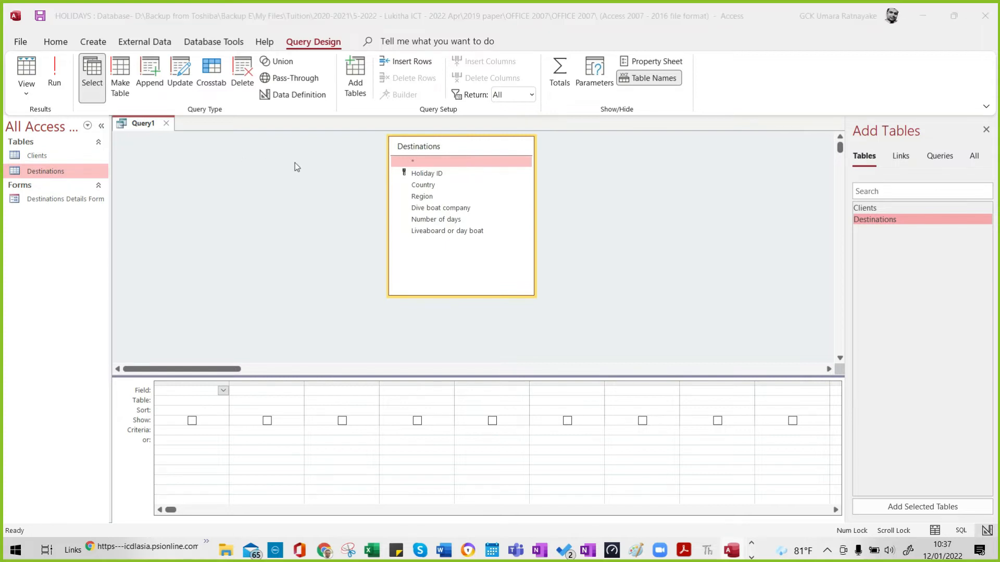
{"action": "key", "text": "alt+Tab"}
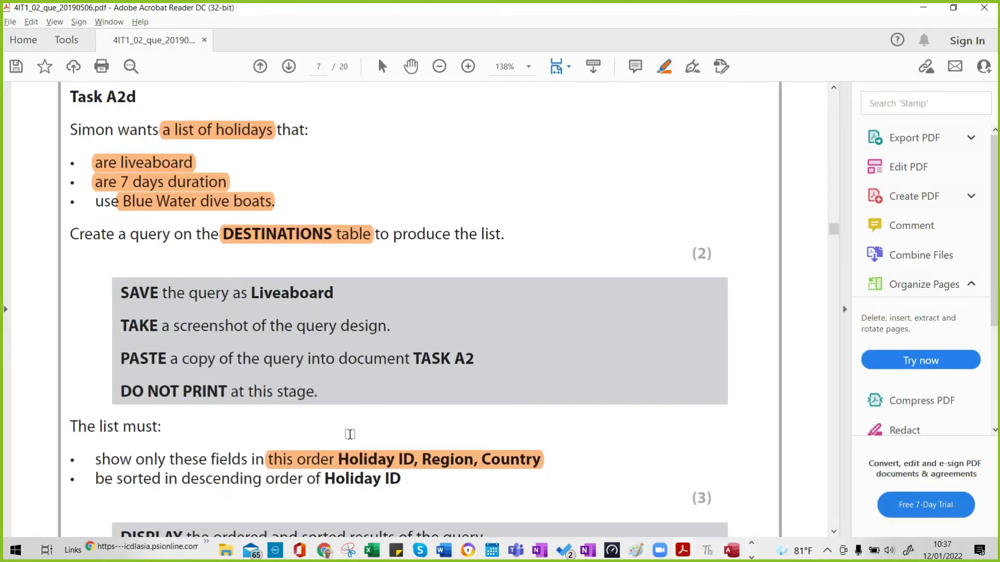
{"action": "key", "text": "alt+Tab"}
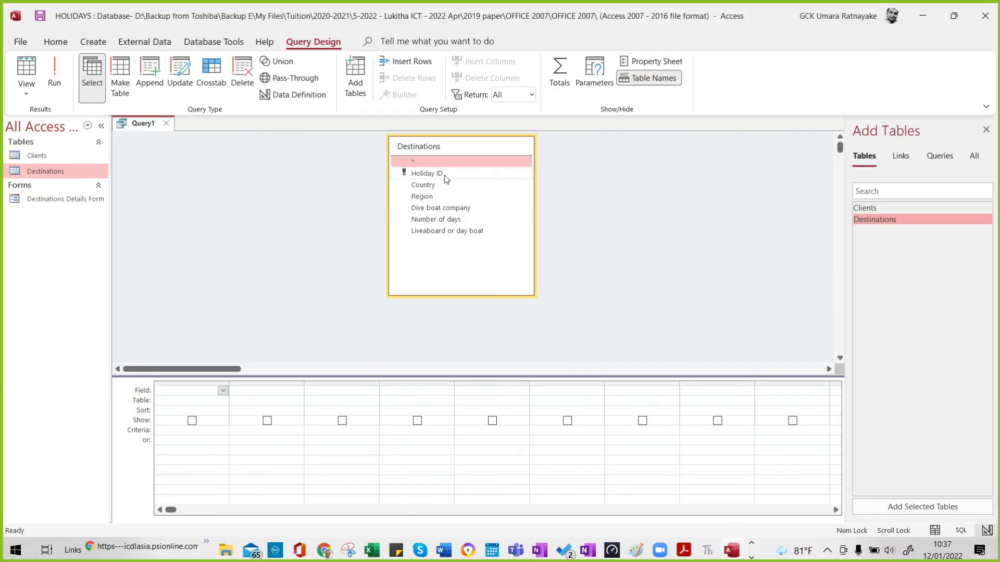
{"action": "double_click", "coordinate": [443, 174]}
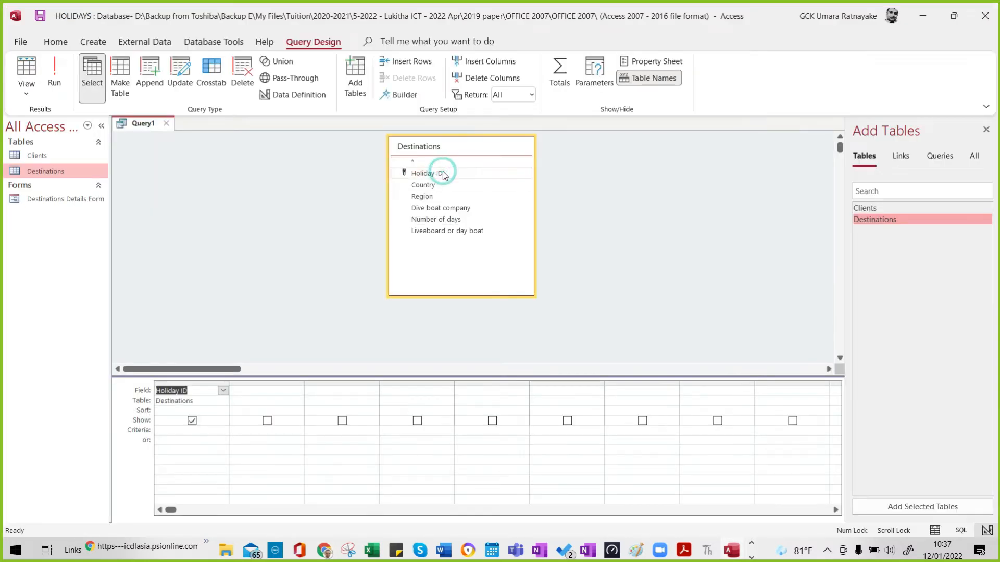
{"action": "double_click", "coordinate": [422, 196]}
{"action": "double_click", "coordinate": [433, 184]}
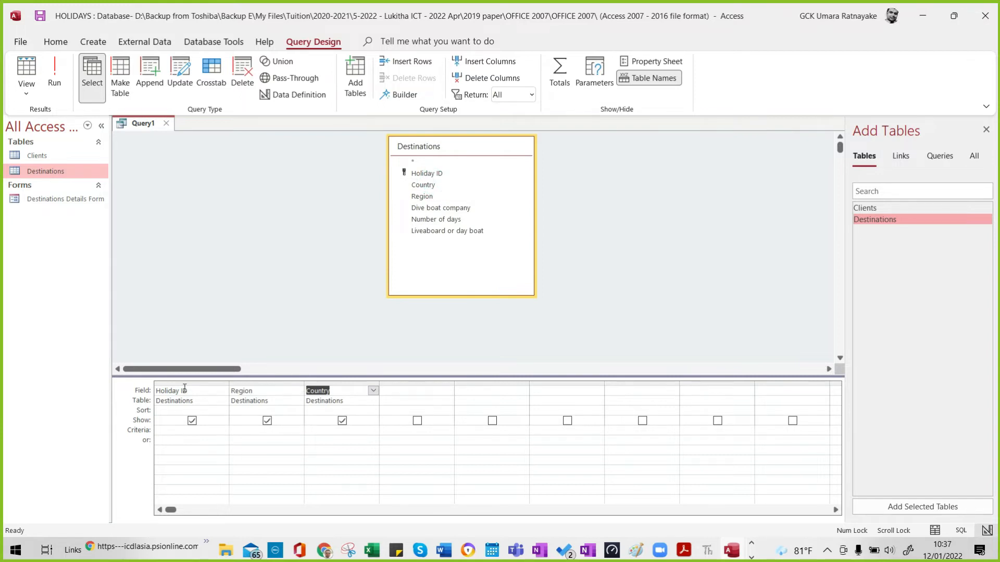
Switch to the exam paper in Acrobat Reader and highlight "sorted in descending order of Holiday" in the Task A2d list requirements.
{"action": "key", "text": "alt+Tab"}
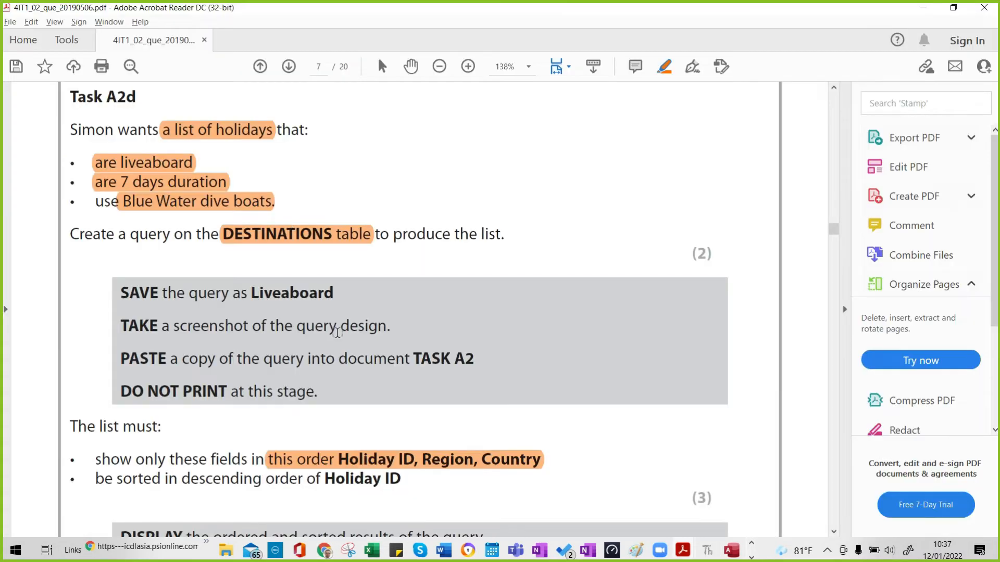
{"action": "scroll", "coordinate": [356, 406], "scroll_direction": "down", "scroll_amount": 2}
{"action": "left_click_drag", "start_coordinate": [118, 430], "coordinate": [340, 427]}
Return to the query design in Access and sort the Holiday ID field in descending order.
{"action": "key", "text": "alt+Tab"}
{"action": "key", "text": "alt+Tab"}
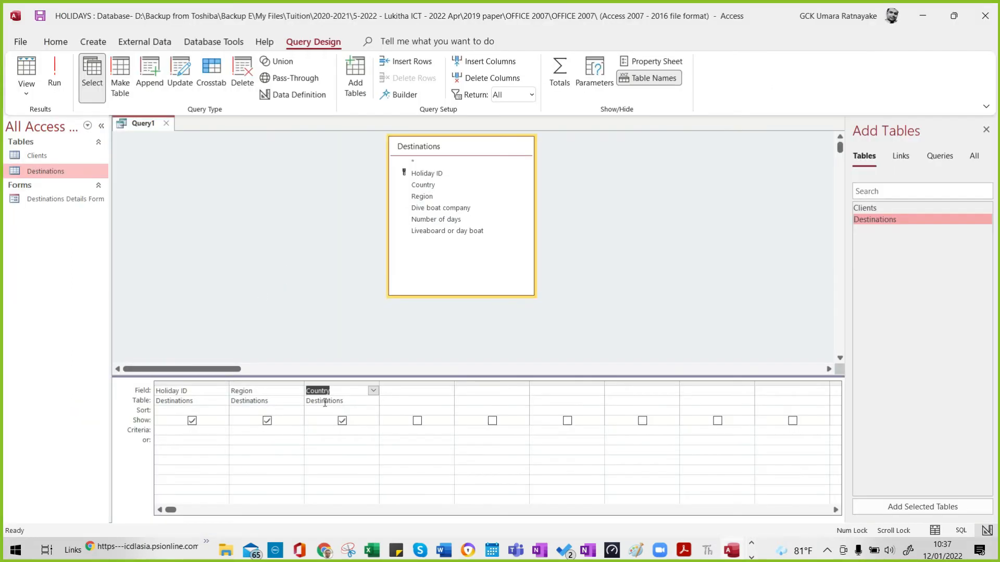
{"action": "left_click", "coordinate": [167, 411]}
{"action": "left_click", "coordinate": [224, 411]}
{"action": "left_click", "coordinate": [192, 430]}
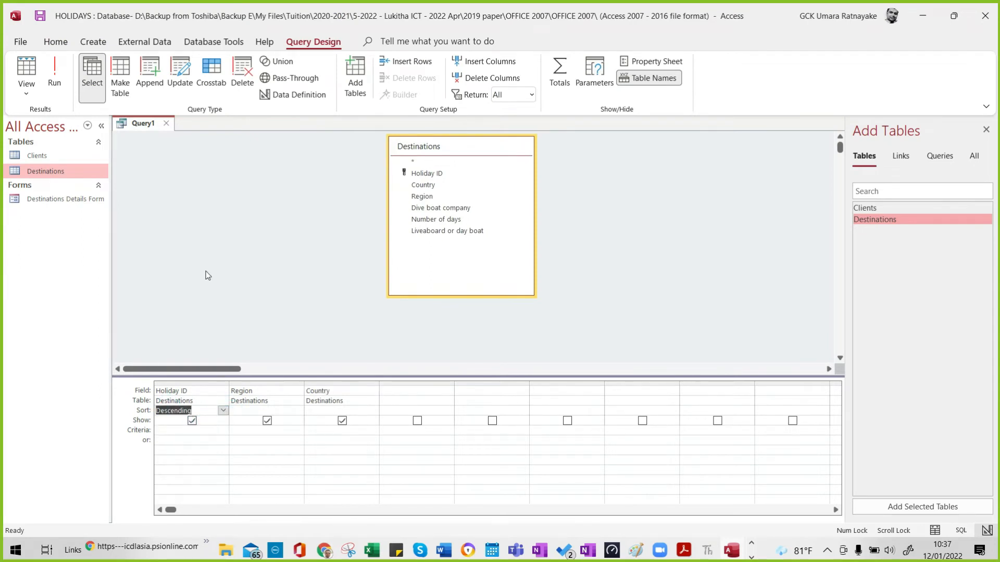
Check the Task A2d conditions, add the Liveaboard or day boat field to the query and widen its column.
{"action": "key", "text": "alt+Tab"}
{"action": "scroll", "coordinate": [219, 269], "scroll_direction": "up", "scroll_amount": 2}
{"action": "scroll", "coordinate": [219, 270], "scroll_direction": "up", "scroll_amount": 3}
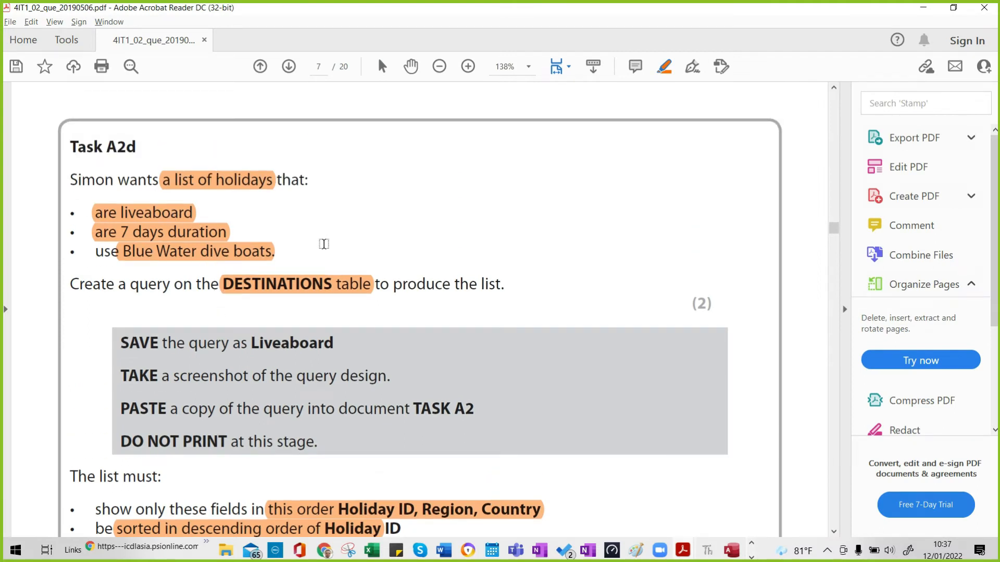
{"action": "key", "text": "alt+Tab"}
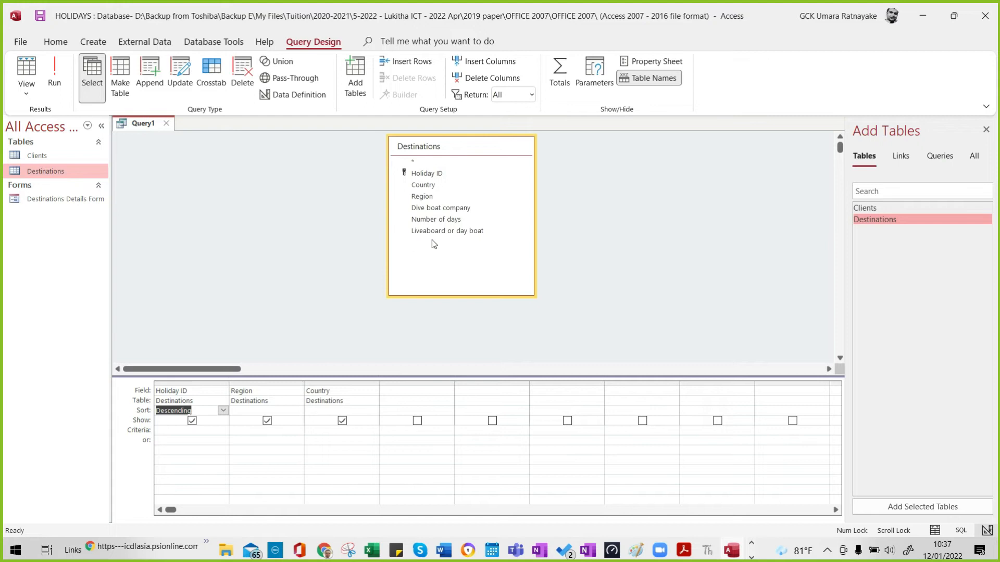
{"action": "double_click", "coordinate": [462, 232]}
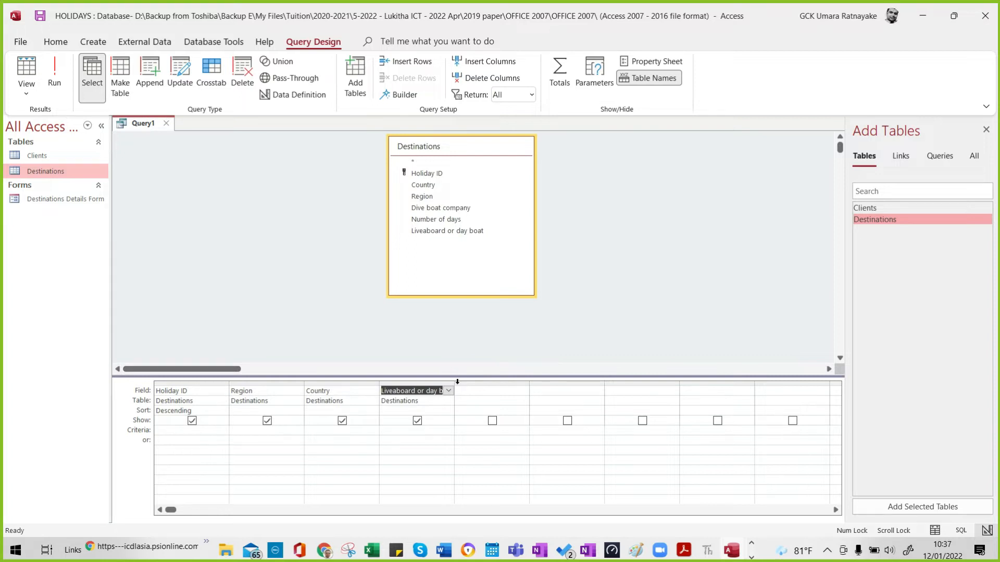
{"action": "left_click_drag", "start_coordinate": [454, 382], "coordinate": [490, 383]}
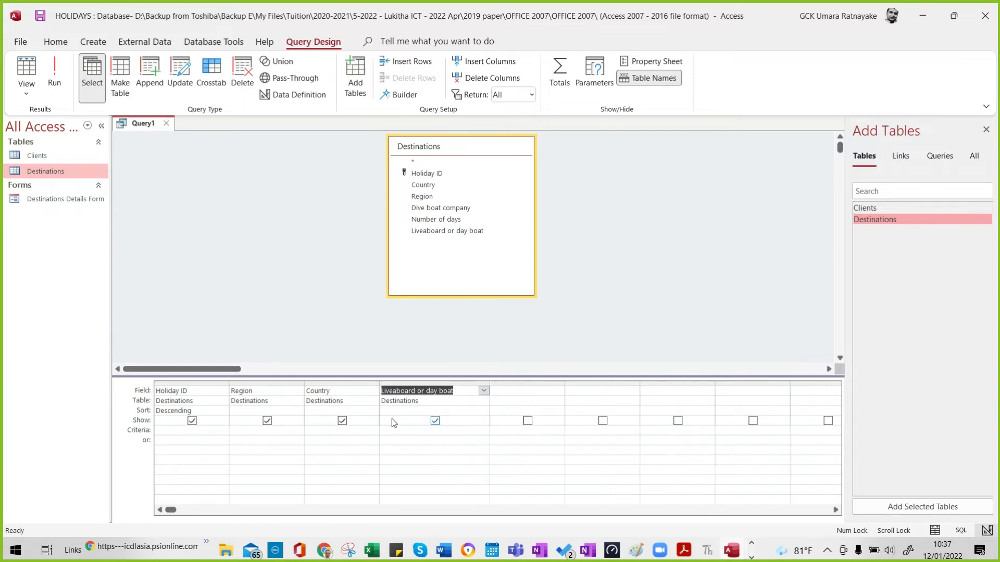
Copy the value Liveaboard from the Destinations table and paste it as the criterion for the Liveaboard or day boat field.
{"action": "double_click", "coordinate": [39, 170]}
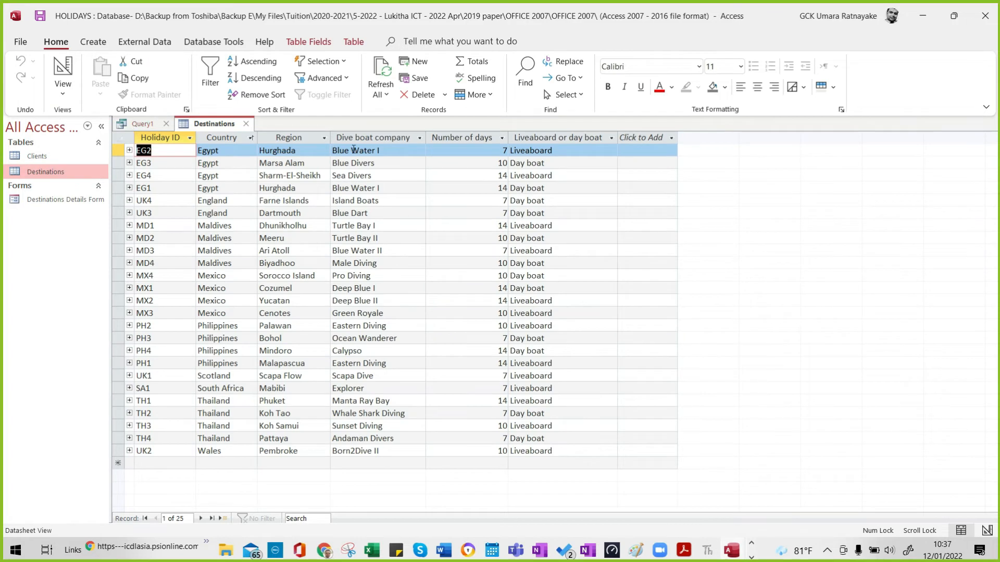
{"action": "left_click_drag", "start_coordinate": [560, 150], "coordinate": [506, 151]}
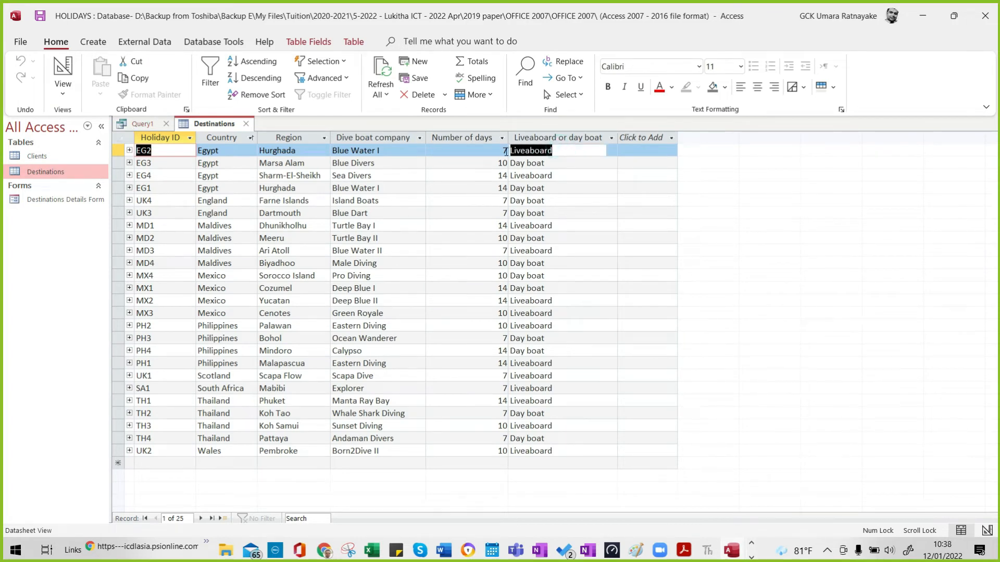
{"action": "key", "text": "ctrl+c"}
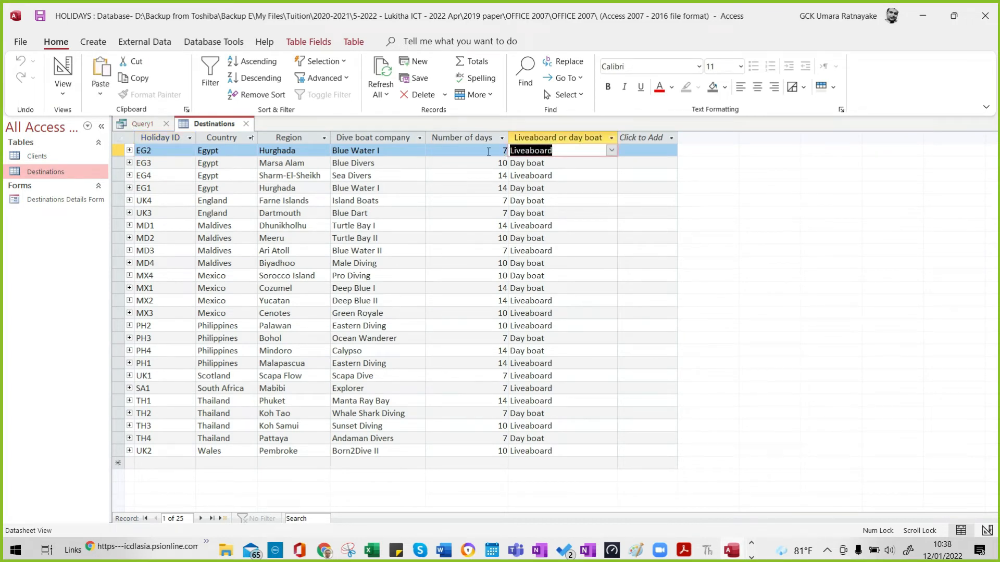
{"action": "left_click", "coordinate": [245, 124]}
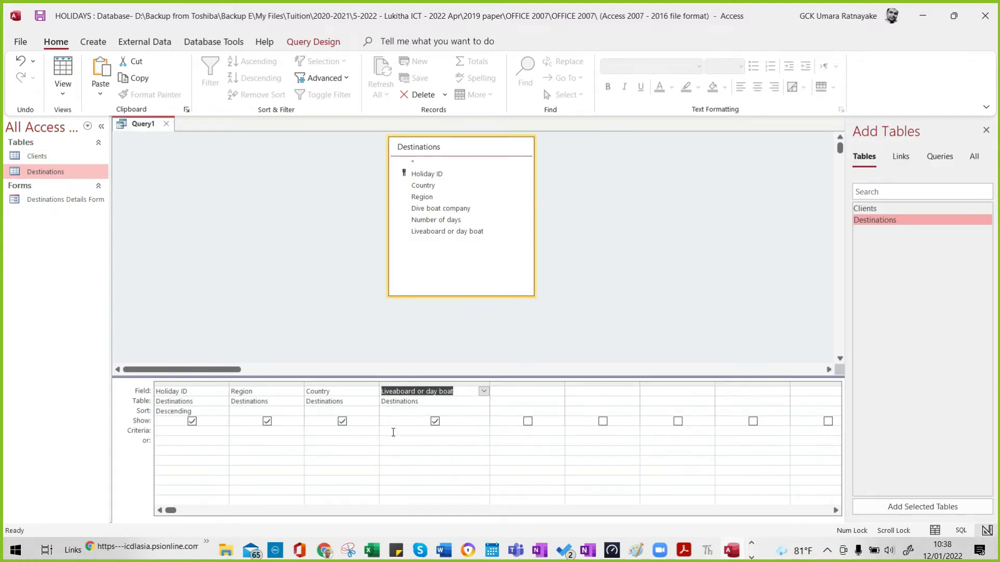
{"action": "left_click", "coordinate": [393, 433]}
{"action": "key", "text": "ctrl+v"}
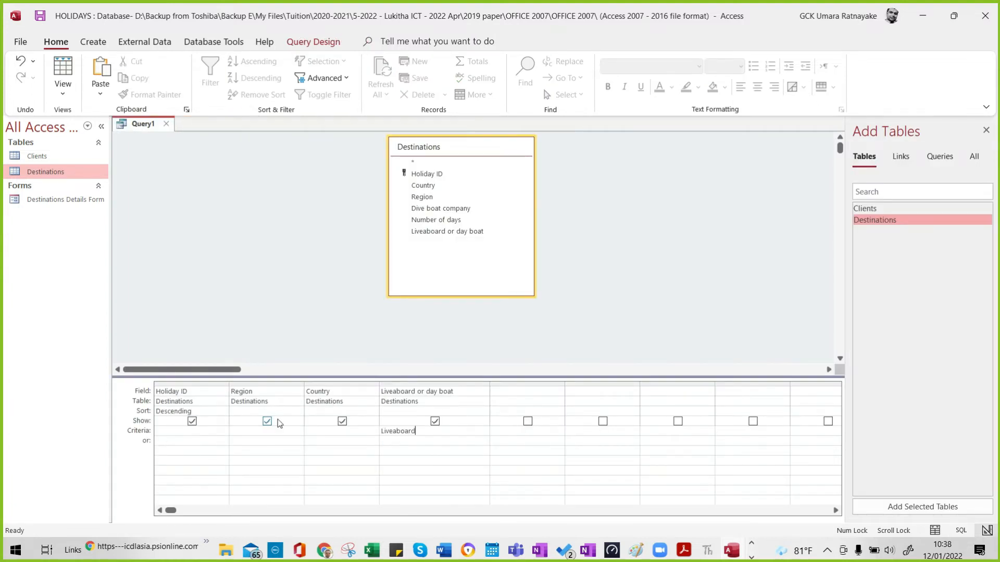
Add the Number of days field to the query and set its criterion to 7, as the exam paper requires.
{"action": "key", "text": "alt+Tab"}
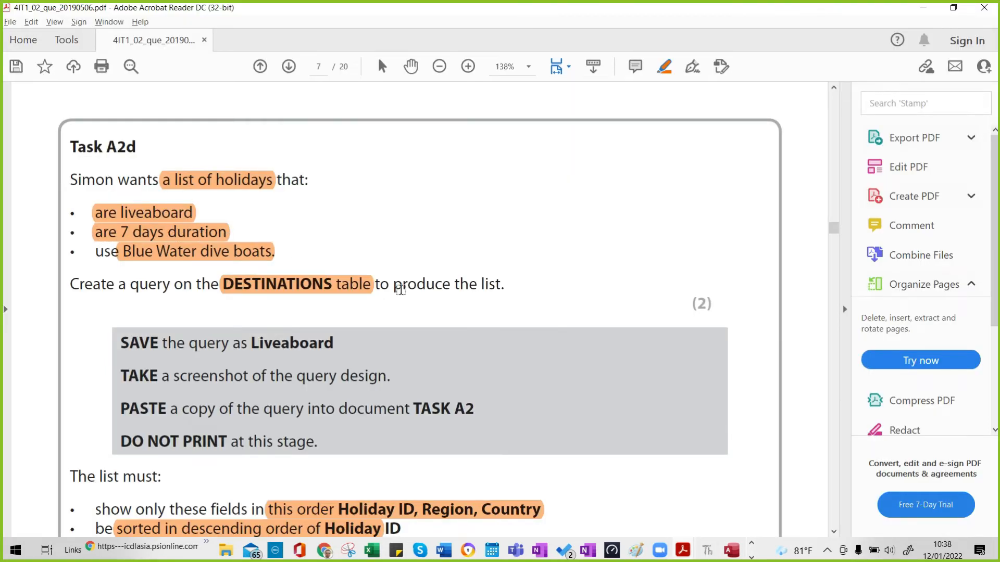
{"action": "key", "text": "alt+Tab"}
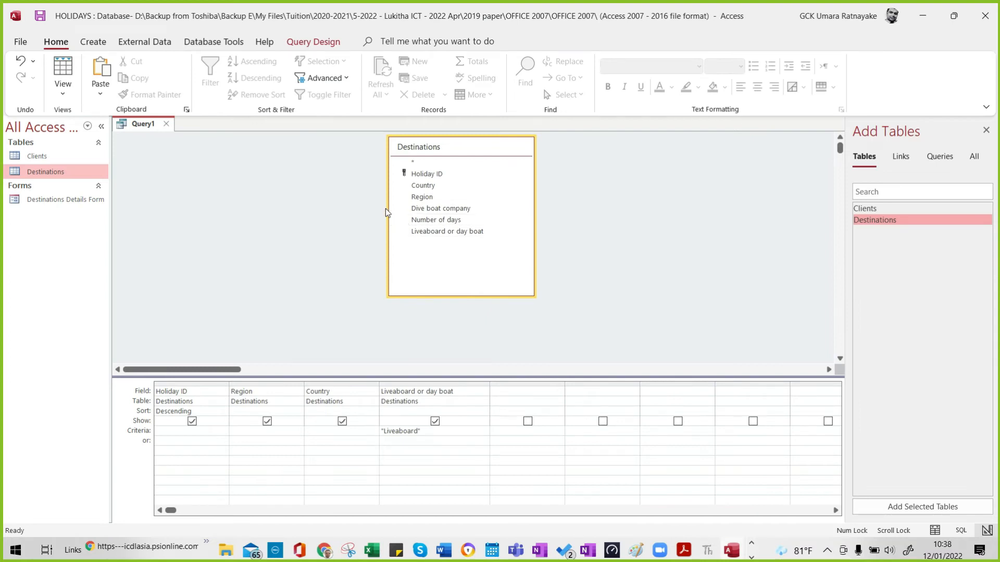
{"action": "double_click", "coordinate": [450, 225]}
{"action": "key", "text": "alt+Tab"}
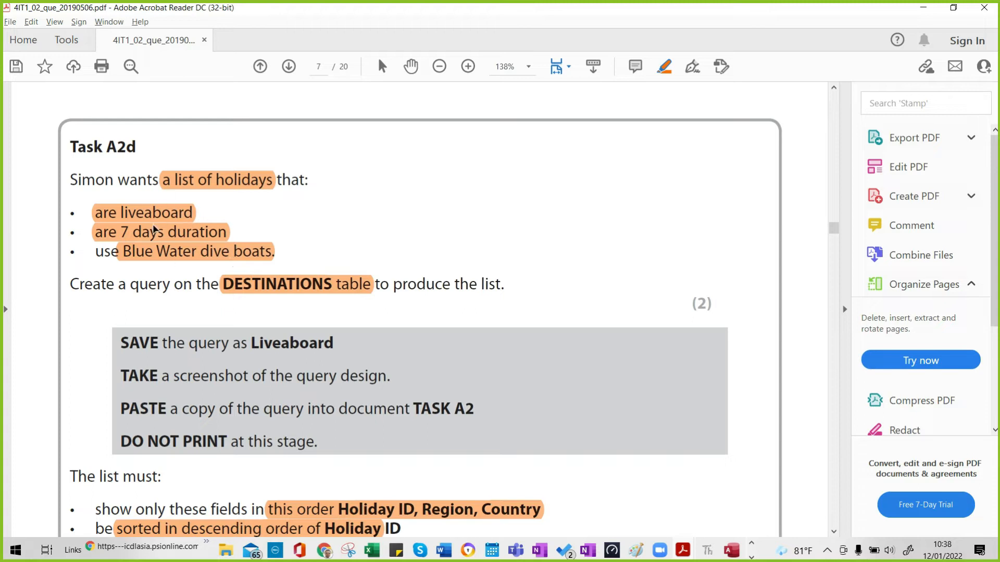
{"action": "key", "text": "alt+Tab"}
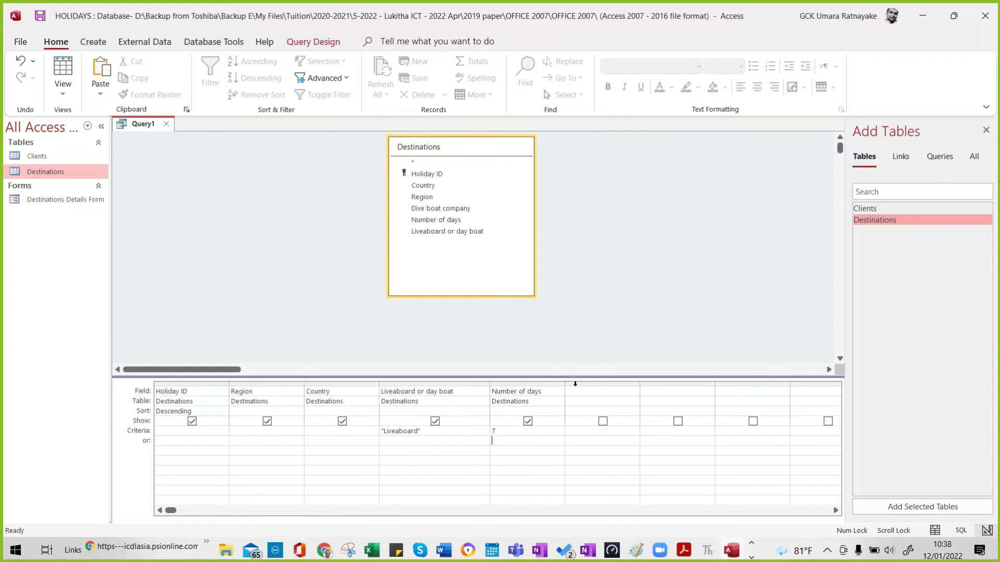
Check the dive boat condition in the exam paper, open the Destinations table and add the Dive boat company field to the query.
{"action": "key", "text": "alt+Tab"}
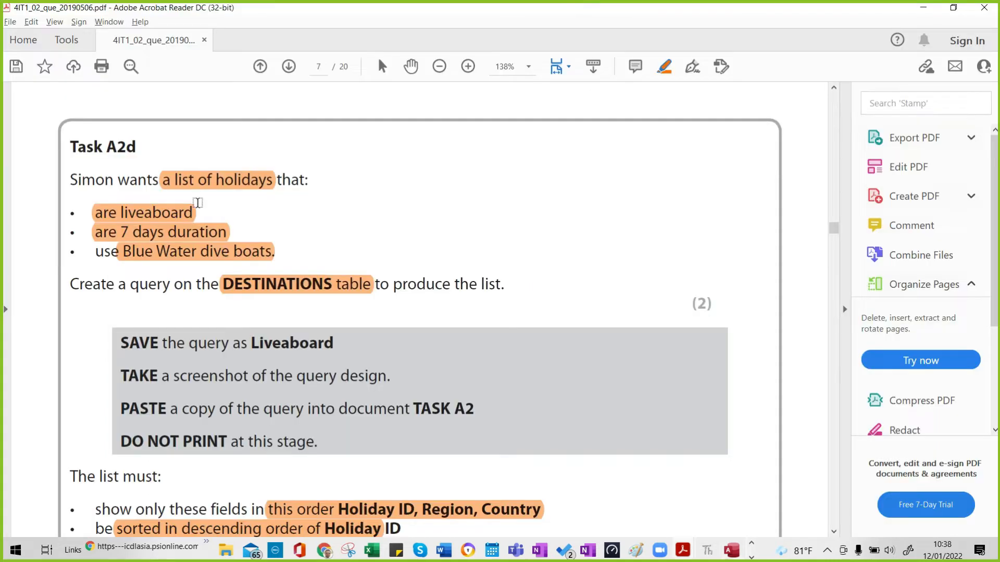
{"action": "key", "text": "alt+Tab"}
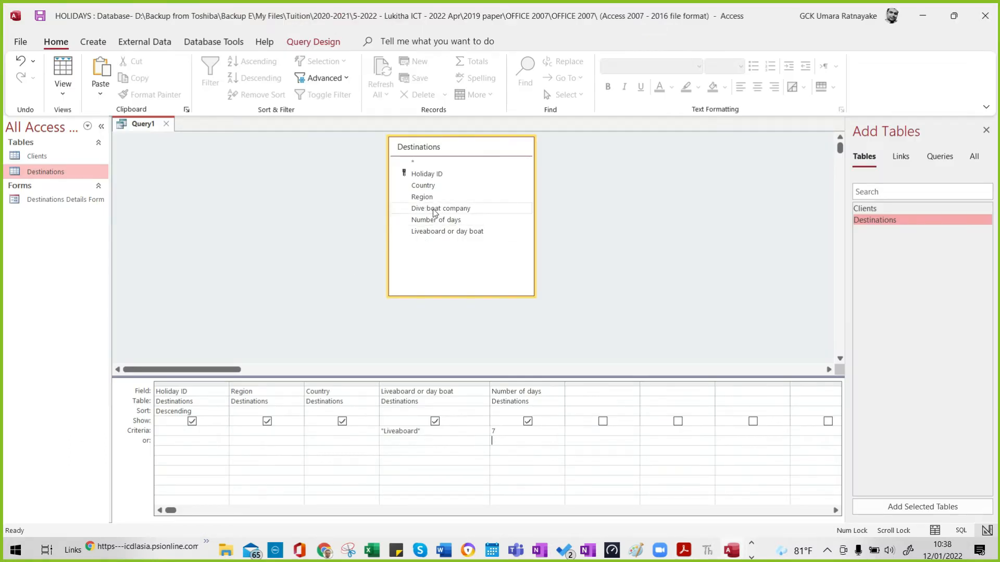
{"action": "double_click", "coordinate": [47, 172]}
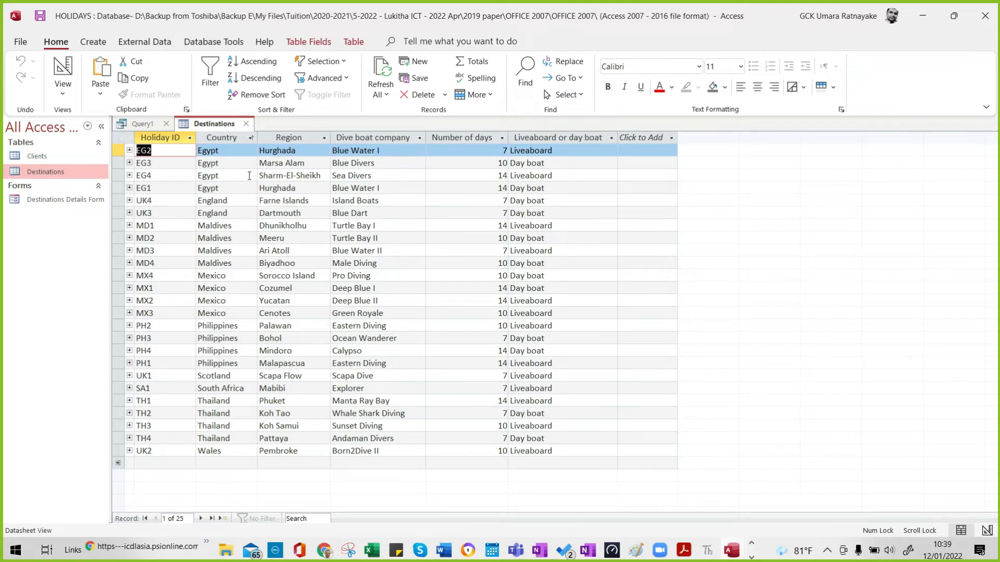
{"action": "left_click", "coordinate": [138, 125]}
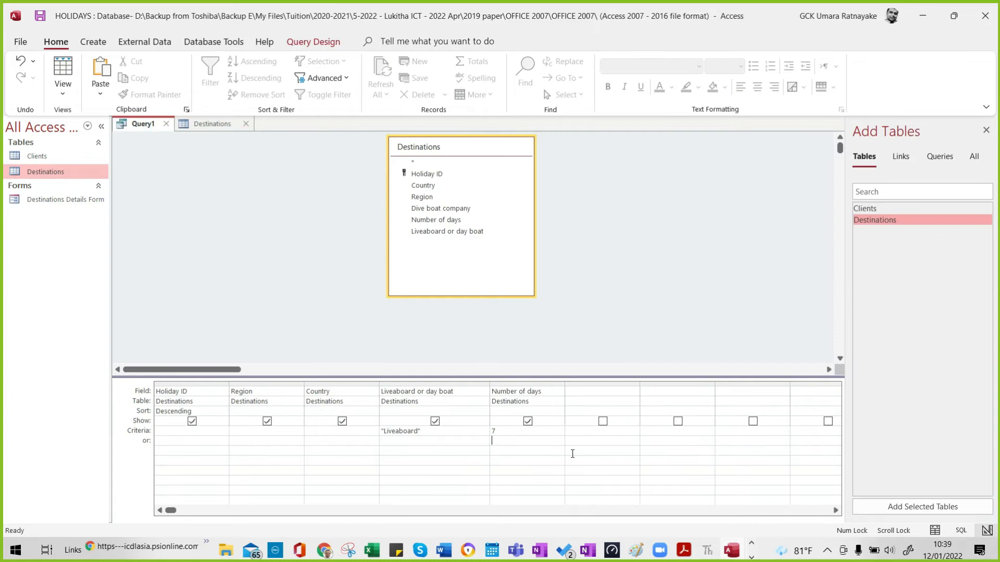
{"action": "double_click", "coordinate": [425, 209]}
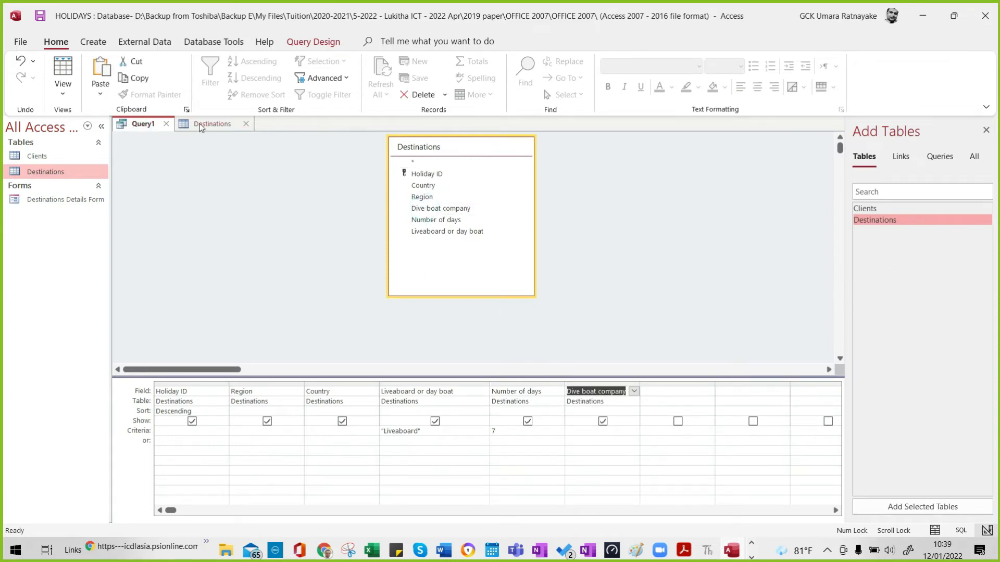
Widen the Dive boat company column and enter Blue Water I, taken from the Destinations table, as its criterion.
{"action": "left_click", "coordinate": [201, 126]}
{"action": "left_click", "coordinate": [389, 153]}
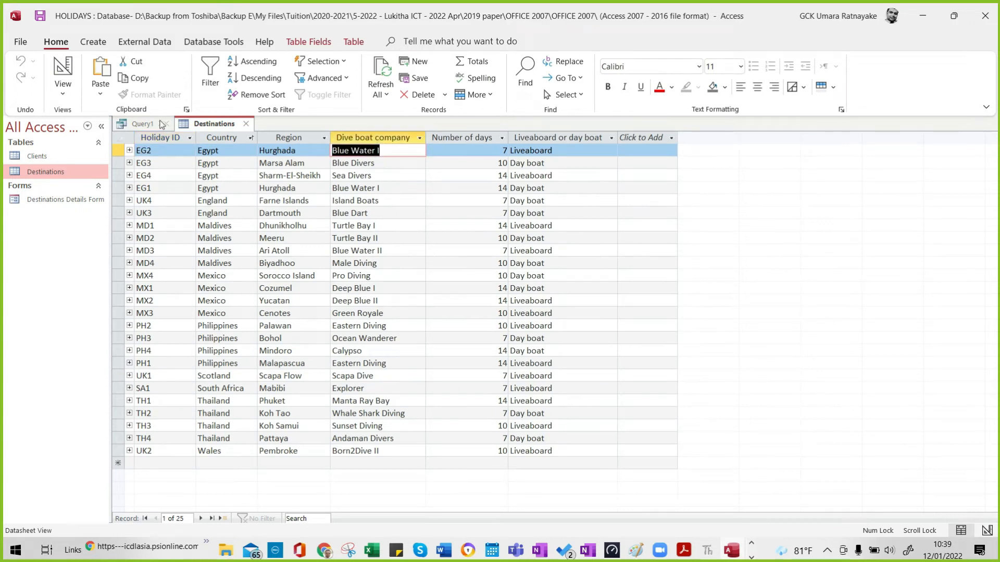
{"action": "left_click", "coordinate": [143, 125]}
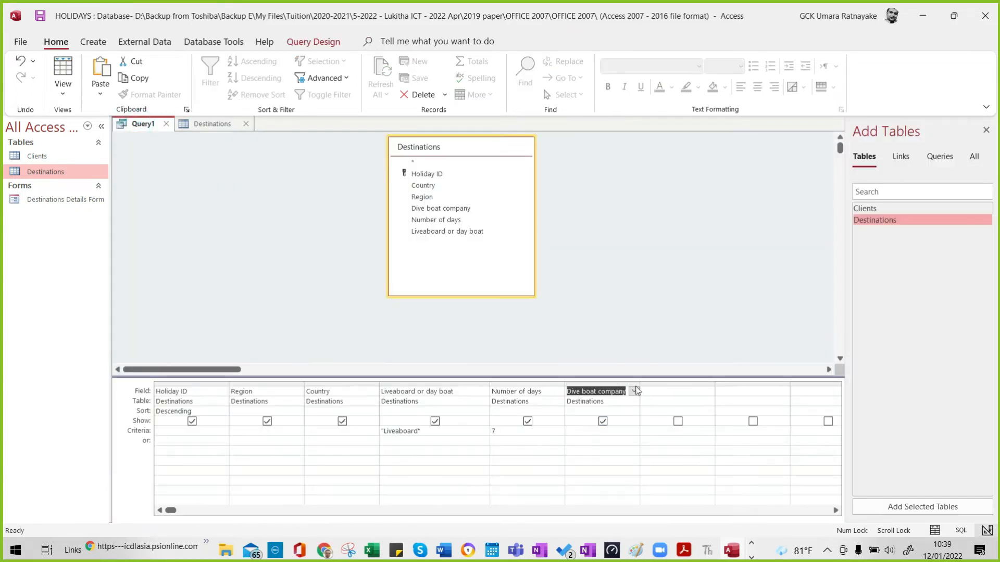
{"action": "left_click_drag", "start_coordinate": [639, 383], "coordinate": [674, 383]}
{"action": "key", "text": "alt+Tab"}
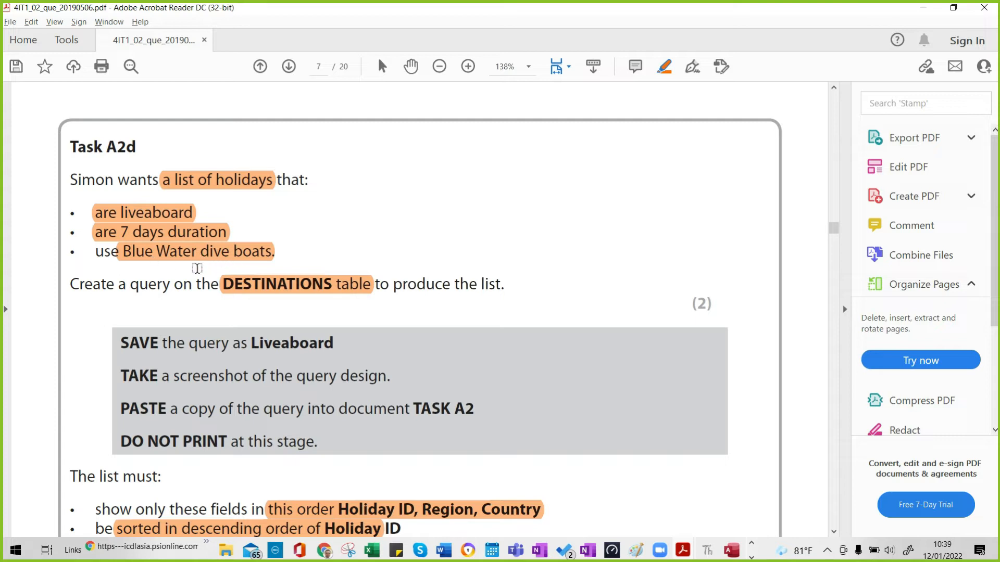
{"action": "key", "text": "alt+Tab"}
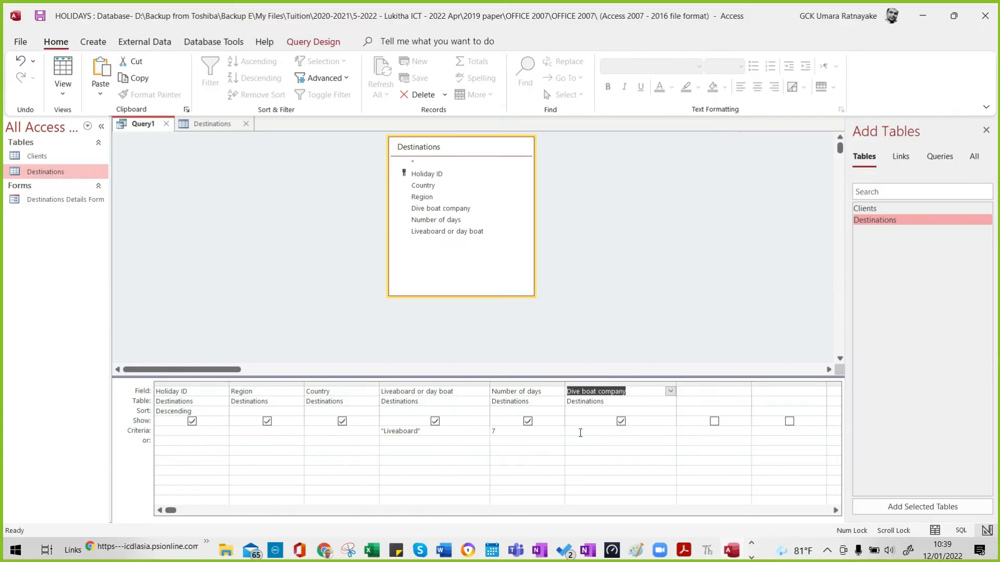
{"action": "left_click", "coordinate": [579, 432]}
{"action": "type", "text": "Blue Water I"}
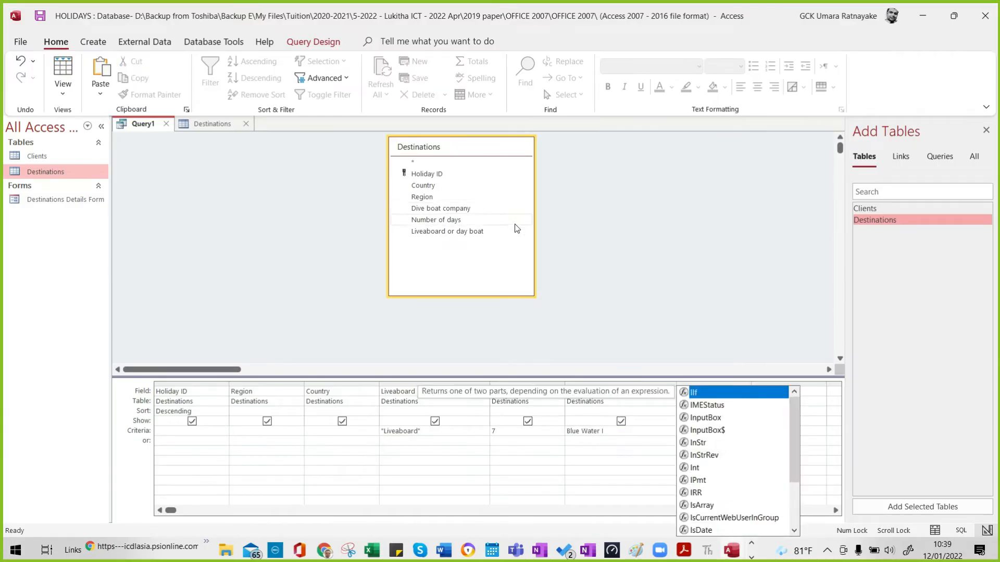
{"action": "key", "text": "Escape"}
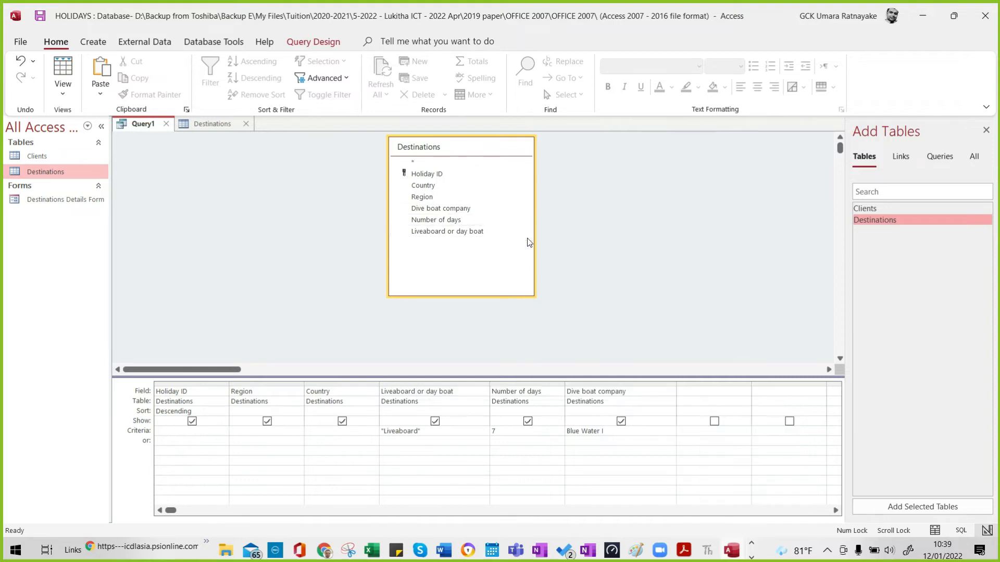
Extend the Dive boat company criterion with Or and Blue Water II, taken from the Destinations table.
{"action": "type", "text": "or"}
{"action": "left_click", "coordinate": [210, 124]}
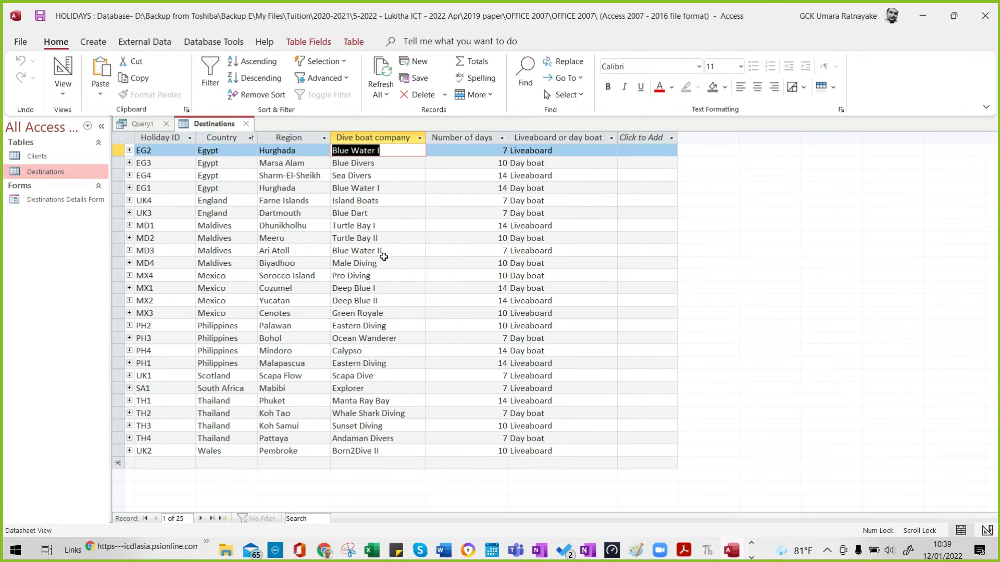
{"action": "left_click", "coordinate": [325, 247]}
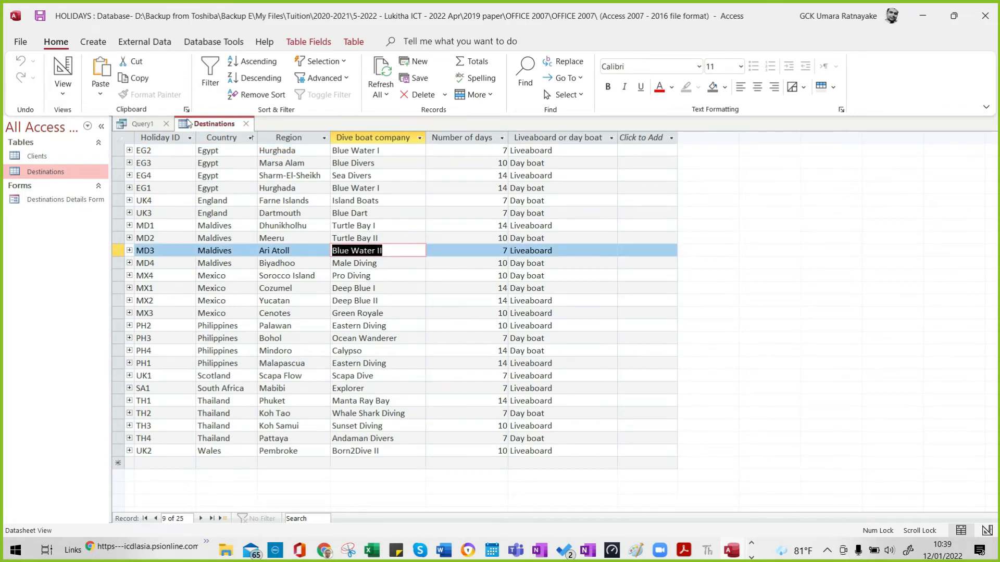
{"action": "left_click", "coordinate": [152, 125]}
{"action": "type", "text": "Blue Water II"}
{"action": "left_click", "coordinate": [623, 446]}
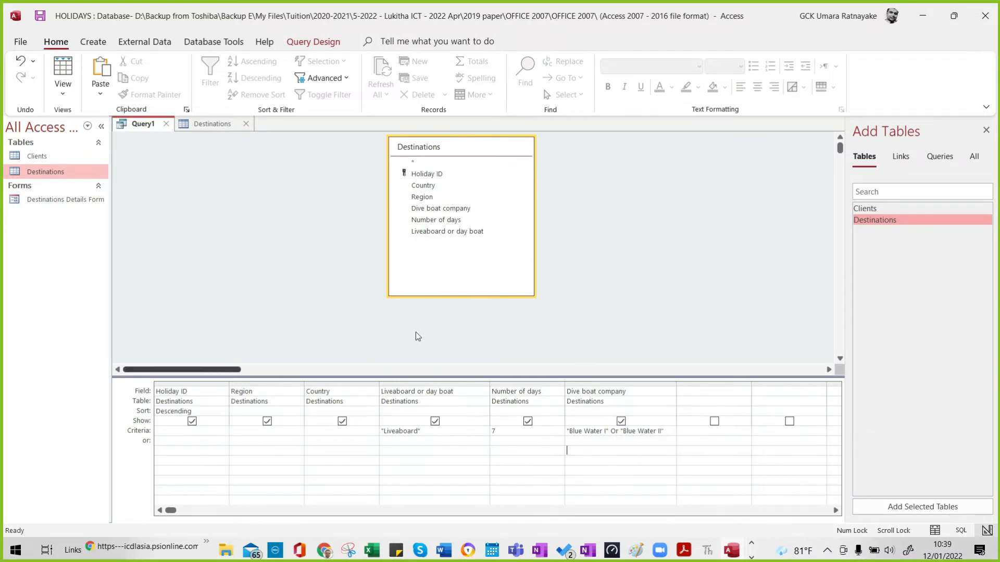
Check the Destinations table against the query criteria and run the query in the query design.
{"action": "left_click", "coordinate": [203, 125]}
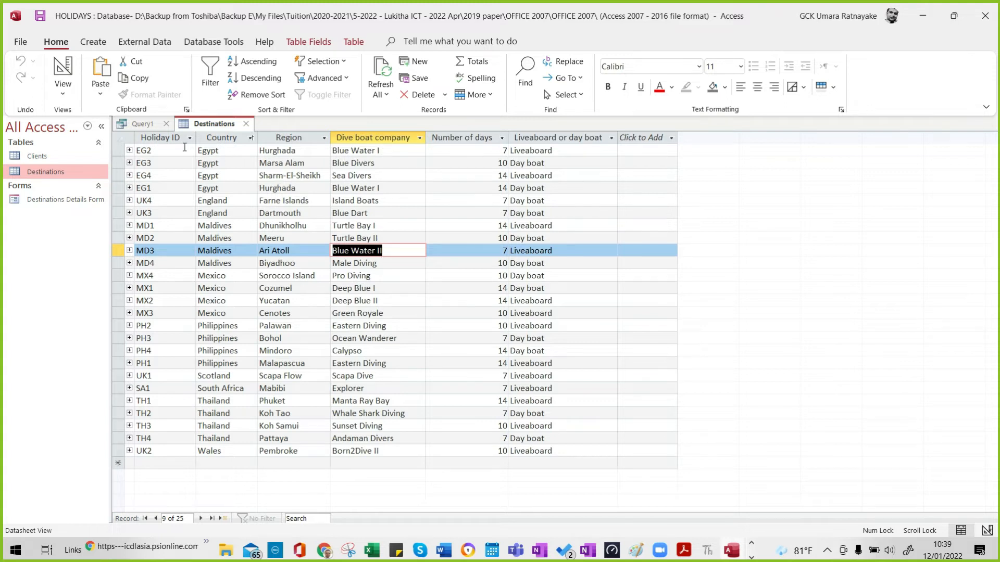
{"action": "left_click", "coordinate": [149, 124]}
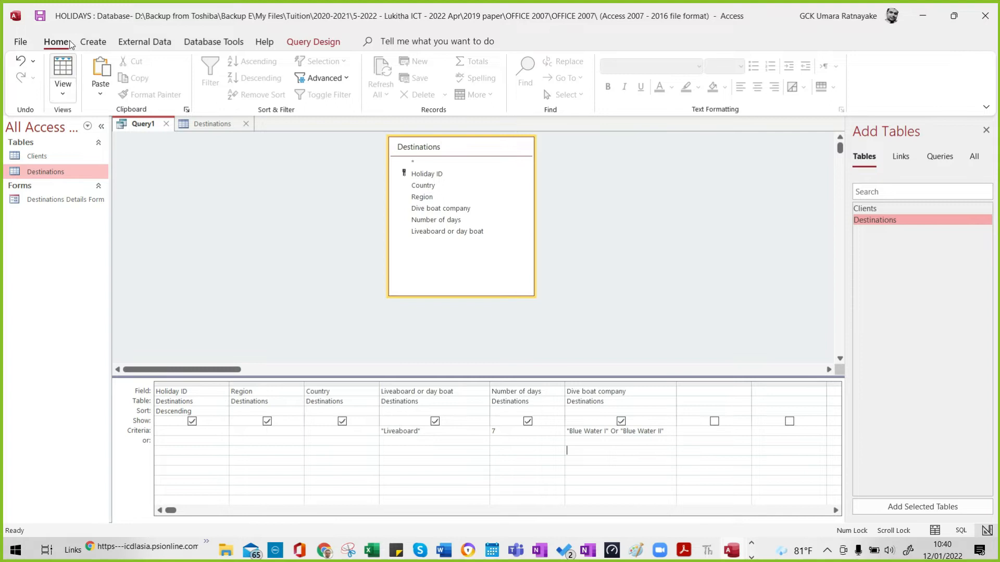
{"action": "left_click", "coordinate": [312, 41]}
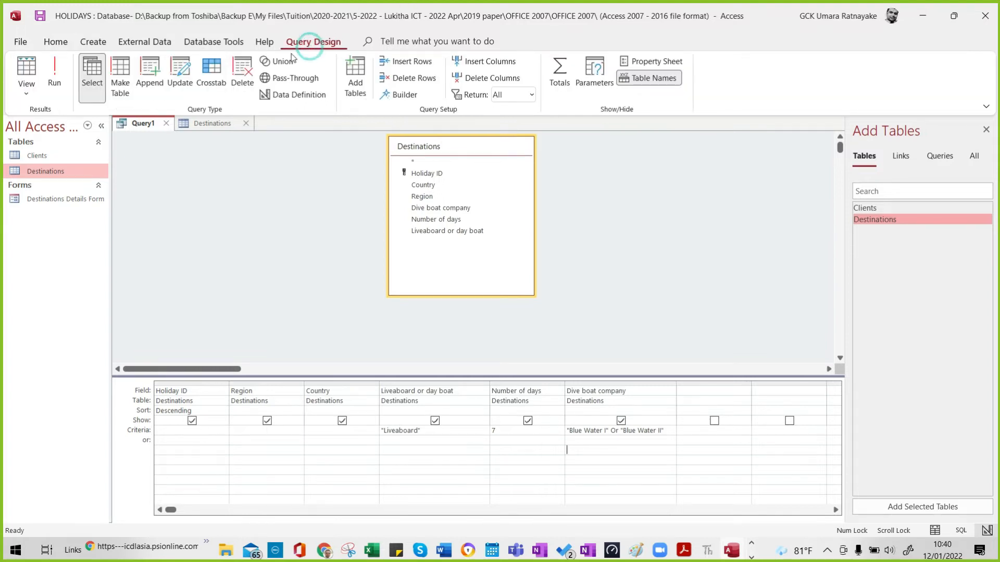
{"action": "left_click", "coordinate": [50, 84]}
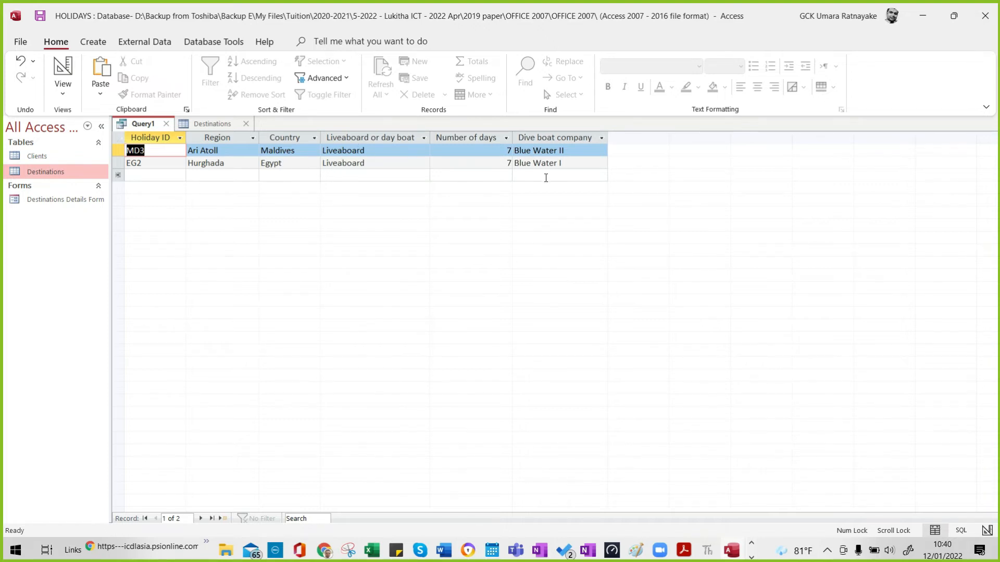
Switch to the exam paper in Acrobat Reader, highlight "show only these fields" in the list requirements and return to Access.
{"action": "key", "text": "alt+Tab"}
{"action": "scroll", "coordinate": [346, 357], "scroll_direction": "down", "scroll_amount": 4}
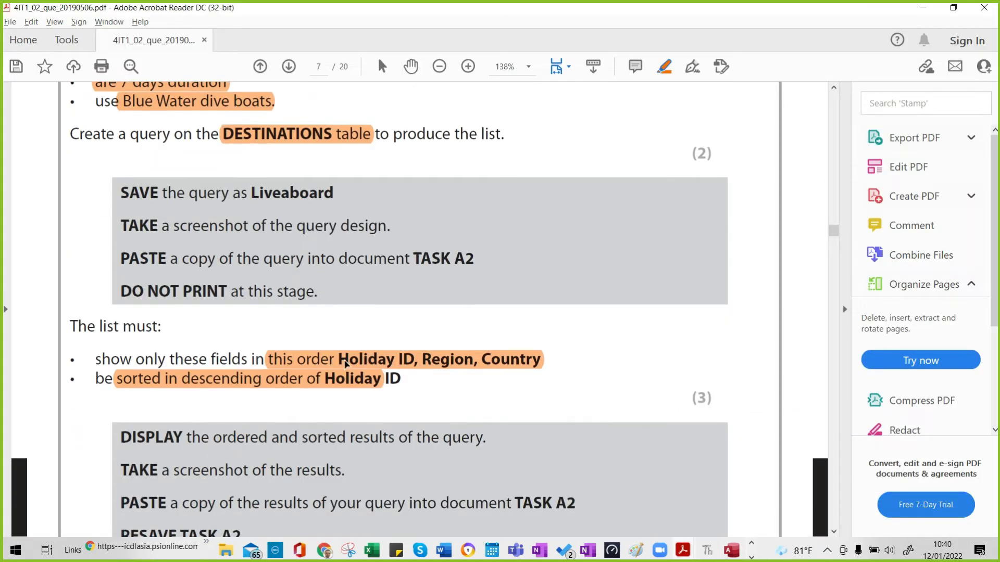
{"action": "left_click_drag", "start_coordinate": [95, 308], "coordinate": [236, 309]}
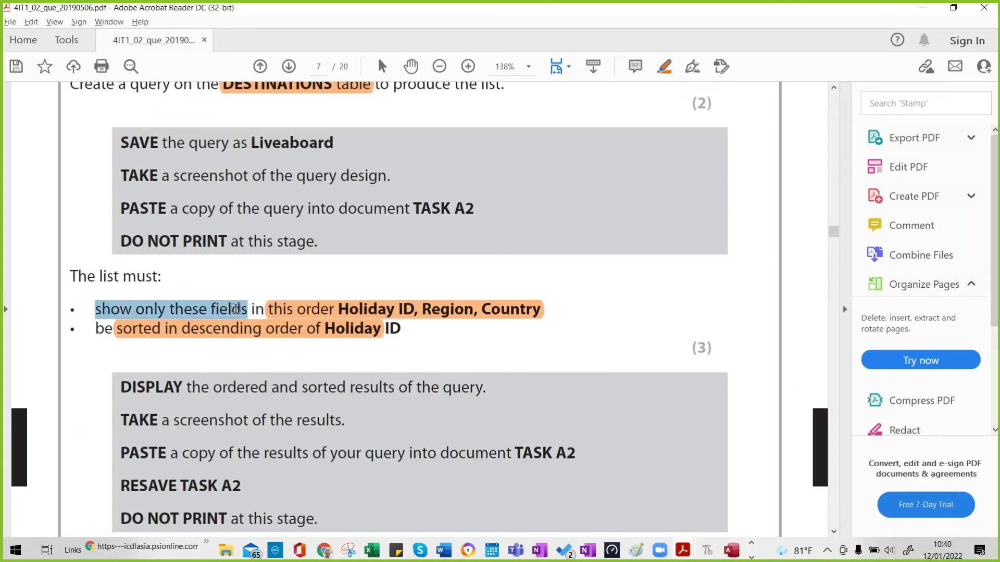
{"action": "key", "text": "alt+Tab"}
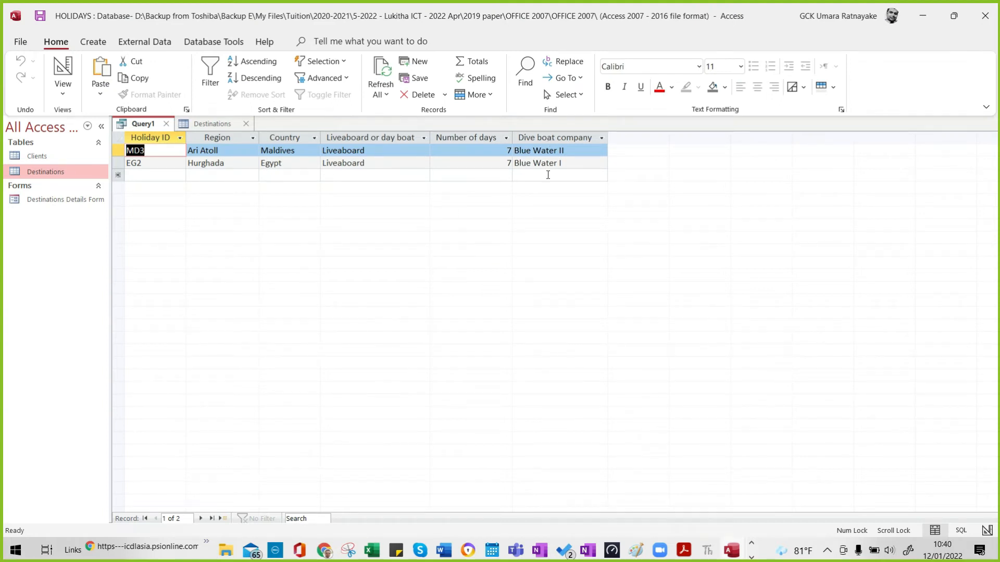
Hide the Liveaboard or day boat, Number of days and Dive boat company fields from the query results.
{"action": "left_click", "coordinate": [62, 73]}
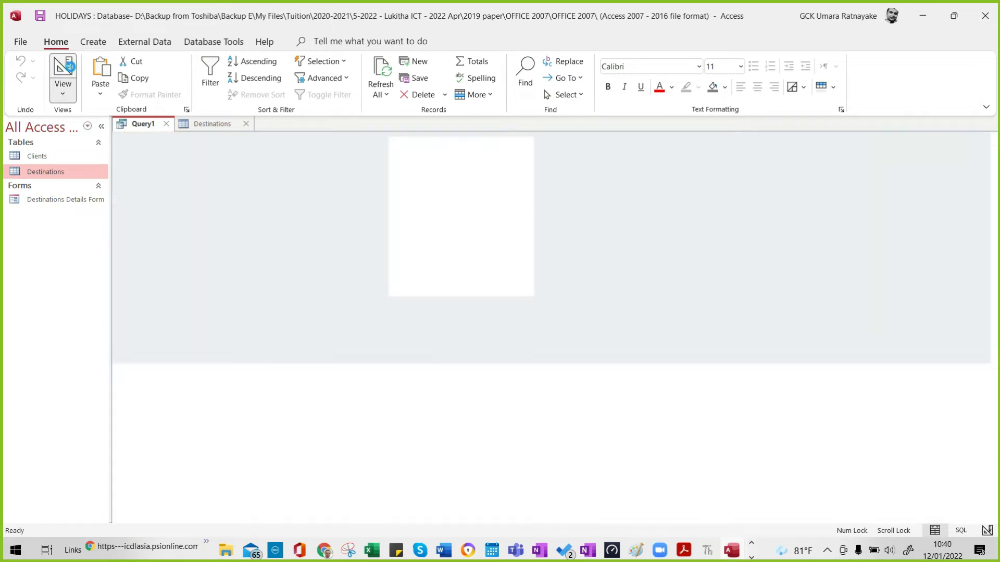
{"action": "left_click", "coordinate": [435, 421]}
{"action": "left_click", "coordinate": [528, 422]}
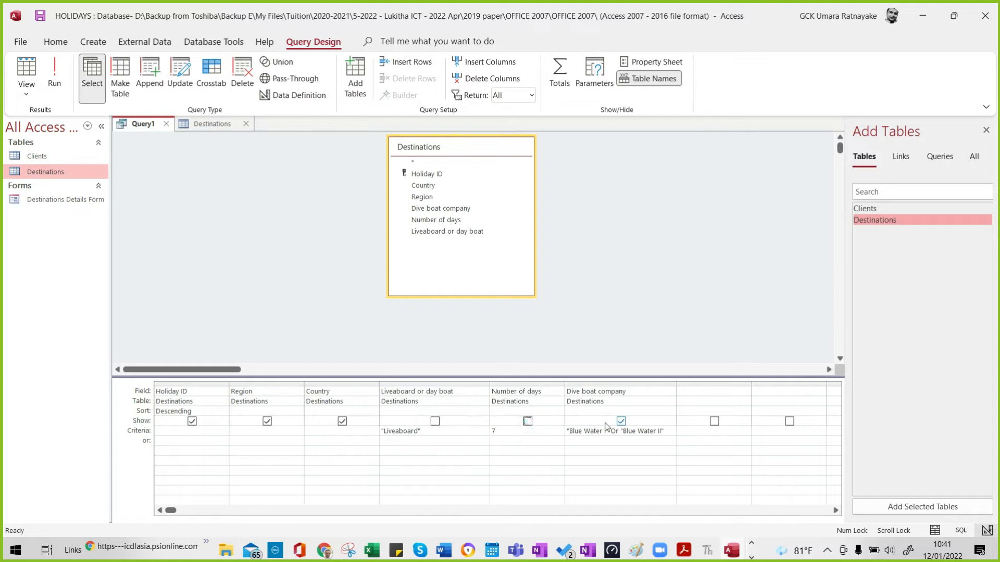
{"action": "left_click", "coordinate": [621, 422]}
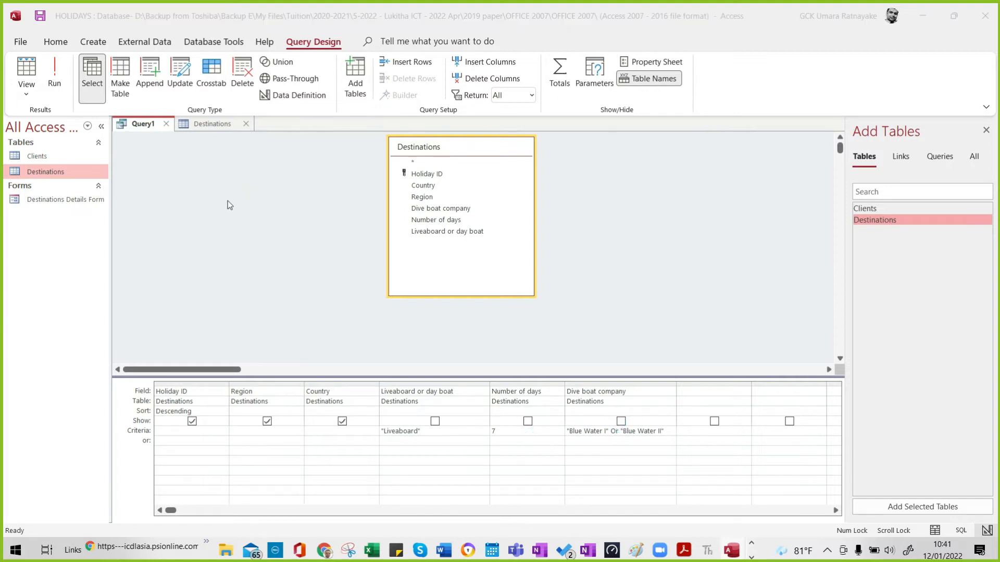
Run the query after checking the required field order in the exam paper, and close the Destinations table.
{"action": "key", "text": "alt+Tab"}
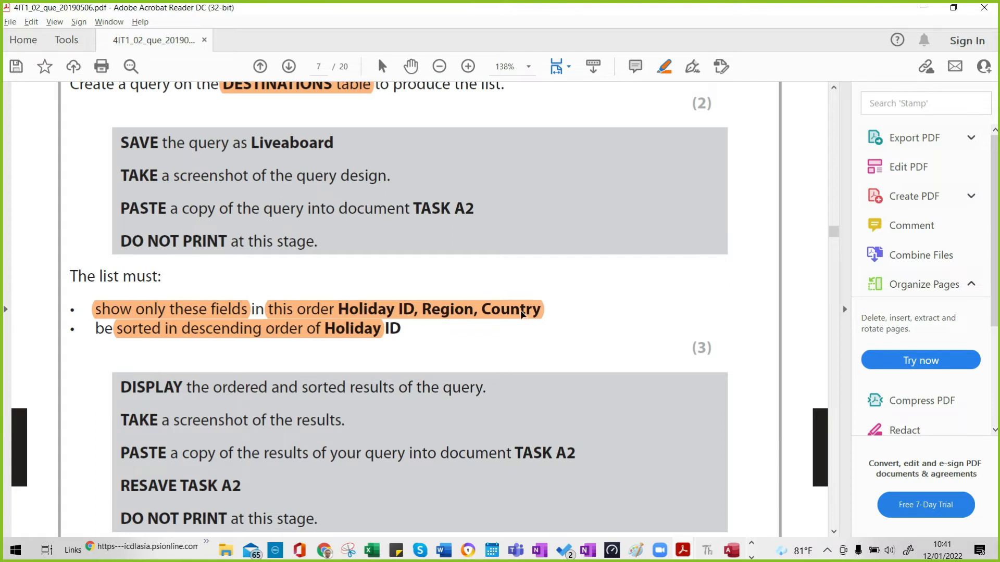
{"action": "key", "text": "alt+Tab"}
{"action": "left_click", "coordinate": [55, 62]}
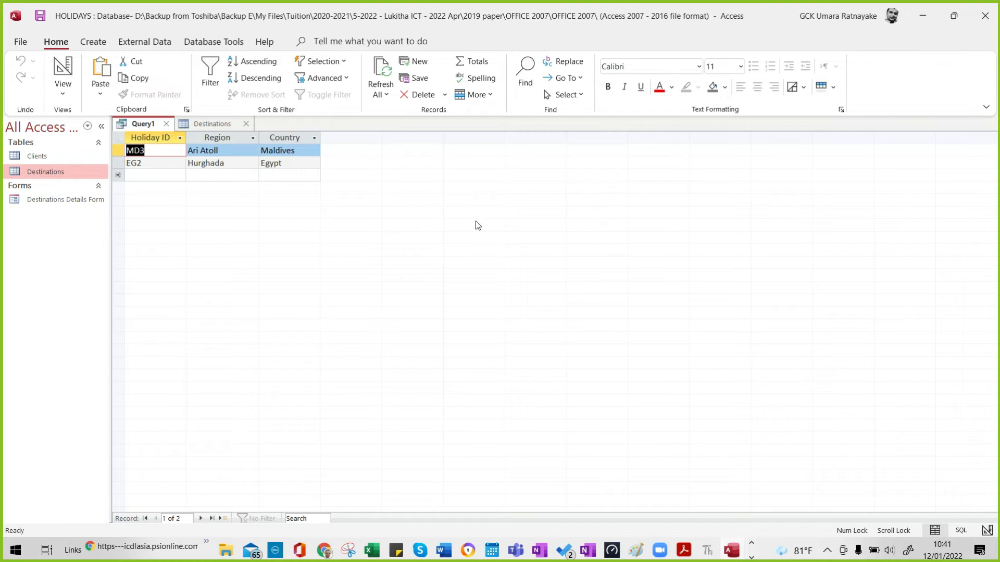
{"action": "left_click", "coordinate": [217, 123]}
{"action": "left_click", "coordinate": [244, 124]}
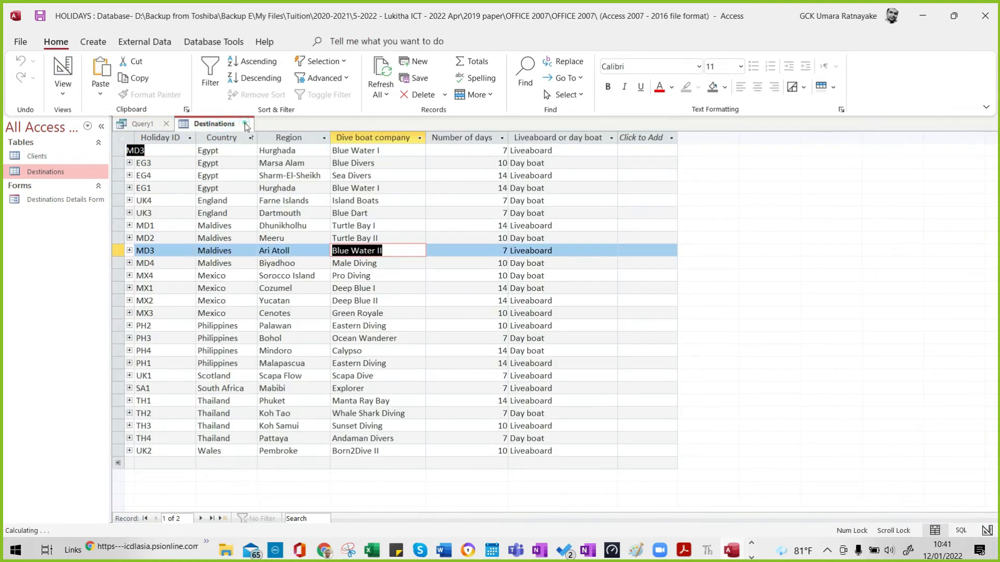
Look up the required query name in the exam paper and close the query, saving it as liveaboard.
{"action": "key", "text": "alt+Tab"}
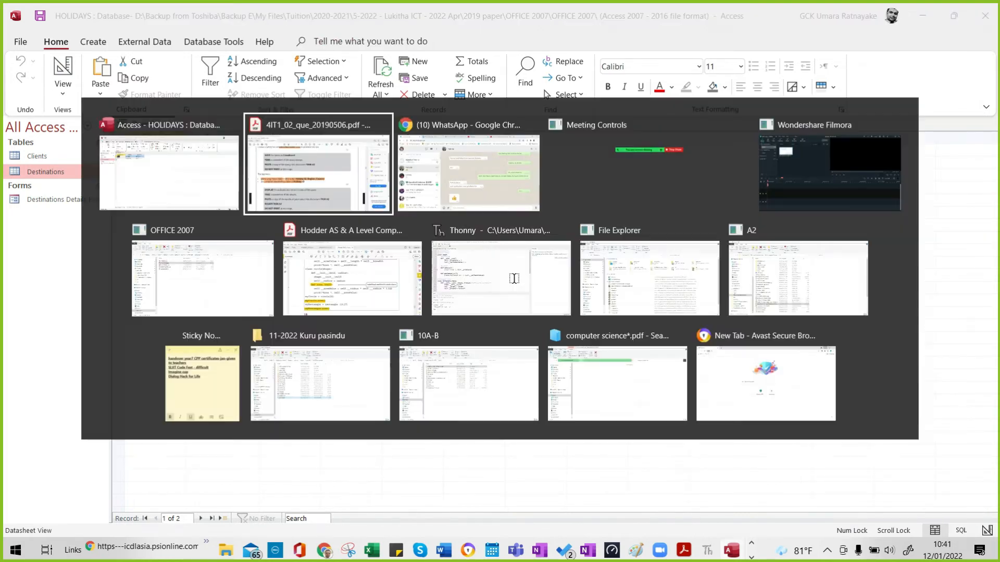
{"action": "scroll", "coordinate": [514, 278], "scroll_direction": "down", "scroll_amount": 3}
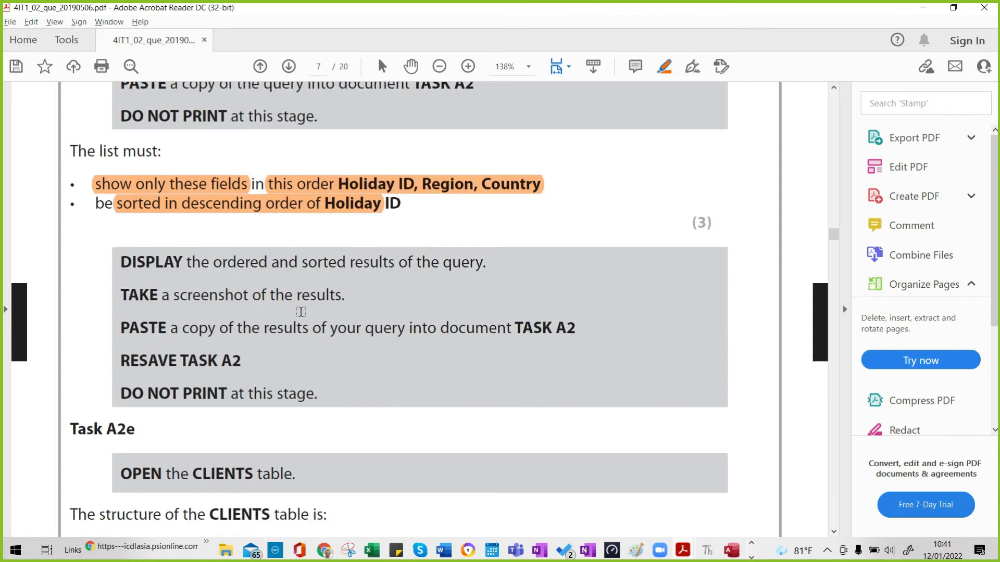
{"action": "scroll", "coordinate": [220, 297], "scroll_direction": "up", "scroll_amount": 4}
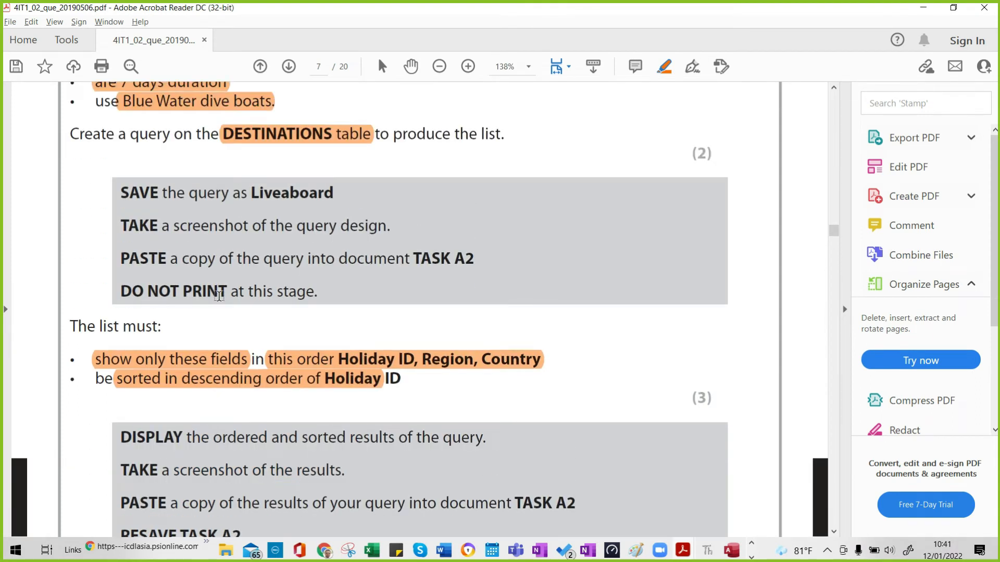
{"action": "key", "text": "alt+Tab"}
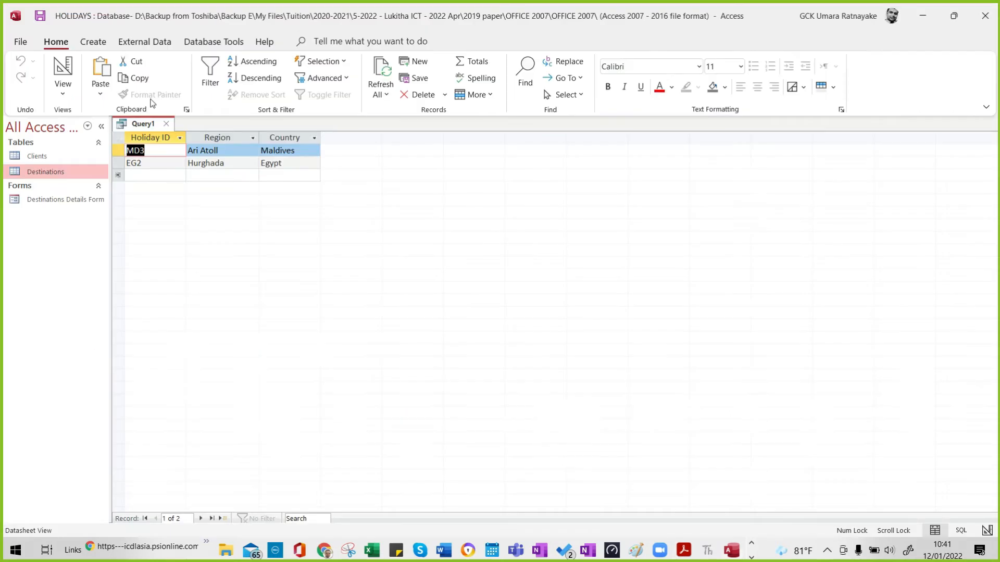
{"action": "left_click", "coordinate": [165, 123]}
{"action": "left_click", "coordinate": [451, 309]}
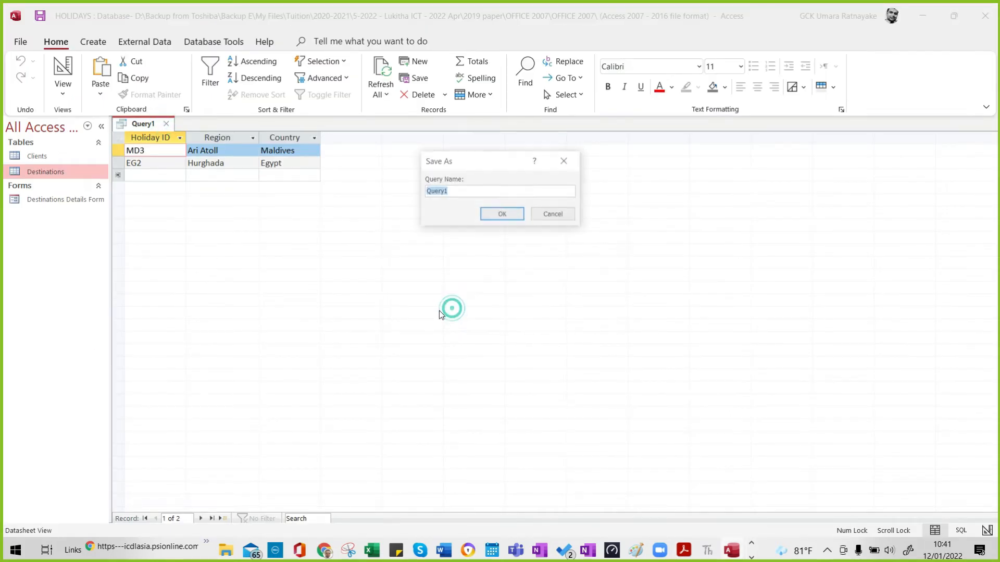
{"action": "type", "text": "liveaboard"}
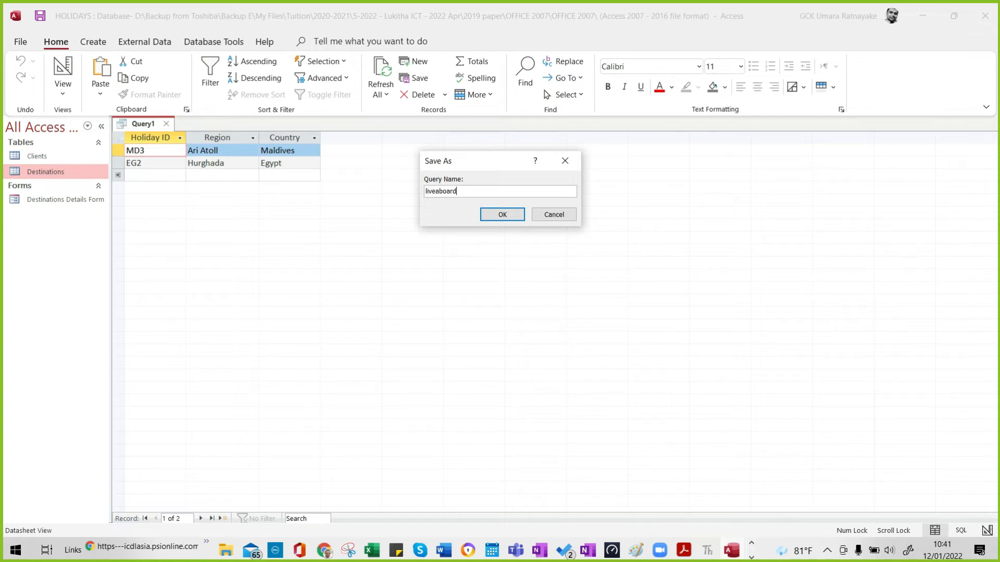
{"action": "key", "text": "Return"}
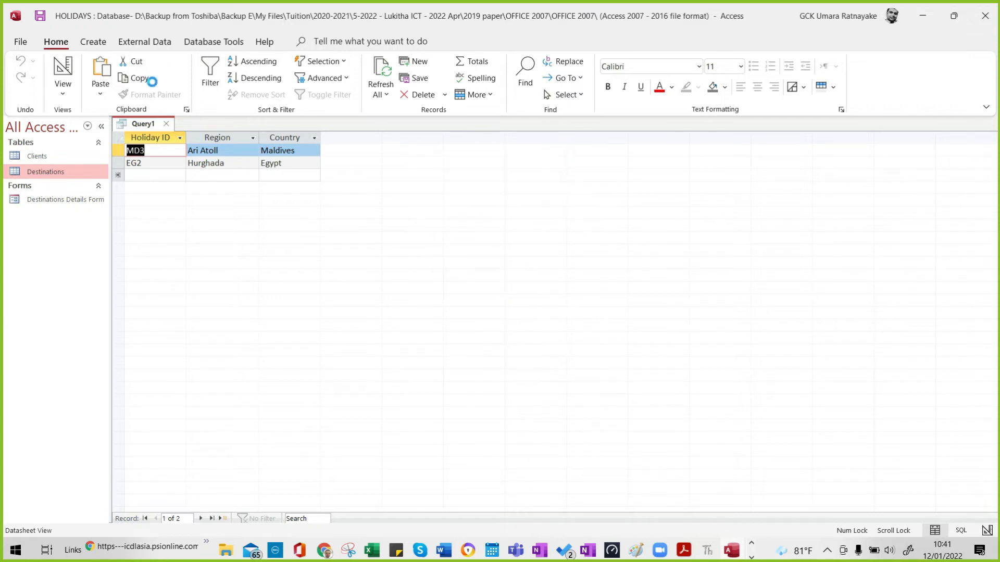
{"action": "left_click", "coordinate": [55, 202]}
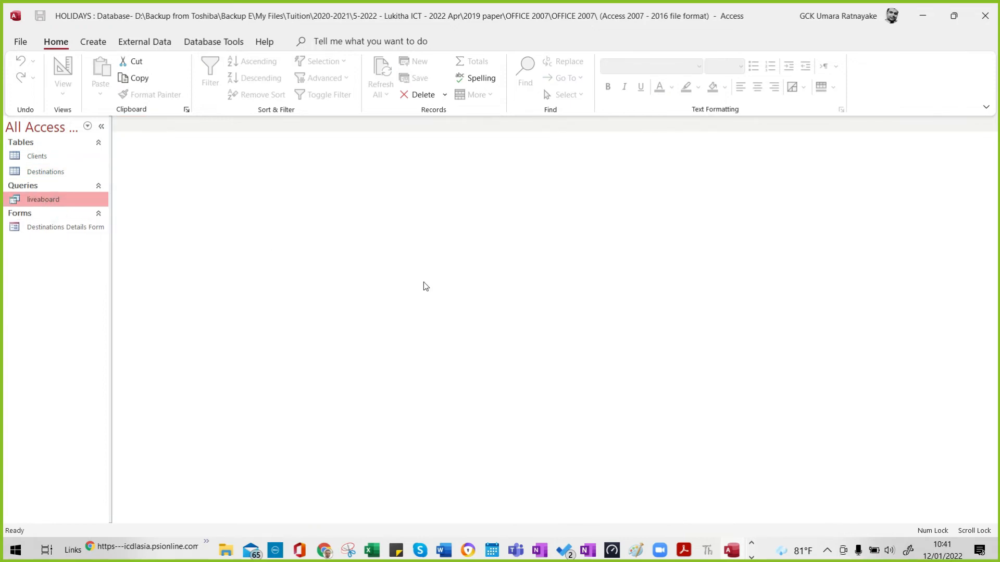
Read Task A2e in the exam paper, covering the Clients table structure and the medical form query requirements.
{"action": "key", "text": "alt+Tab"}
{"action": "scroll", "coordinate": [398, 283], "scroll_direction": "down", "scroll_amount": 5}
{"action": "scroll", "coordinate": [398, 282], "scroll_direction": "down", "scroll_amount": 5}
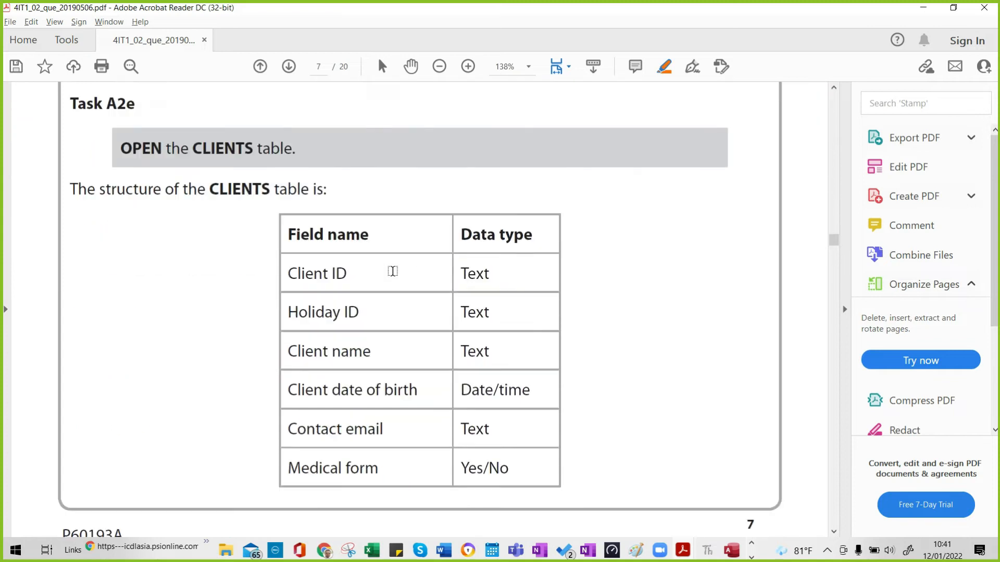
{"action": "scroll", "coordinate": [392, 272], "scroll_direction": "up", "scroll_amount": 2}
{"action": "scroll", "coordinate": [393, 271], "scroll_direction": "up", "scroll_amount": 1}
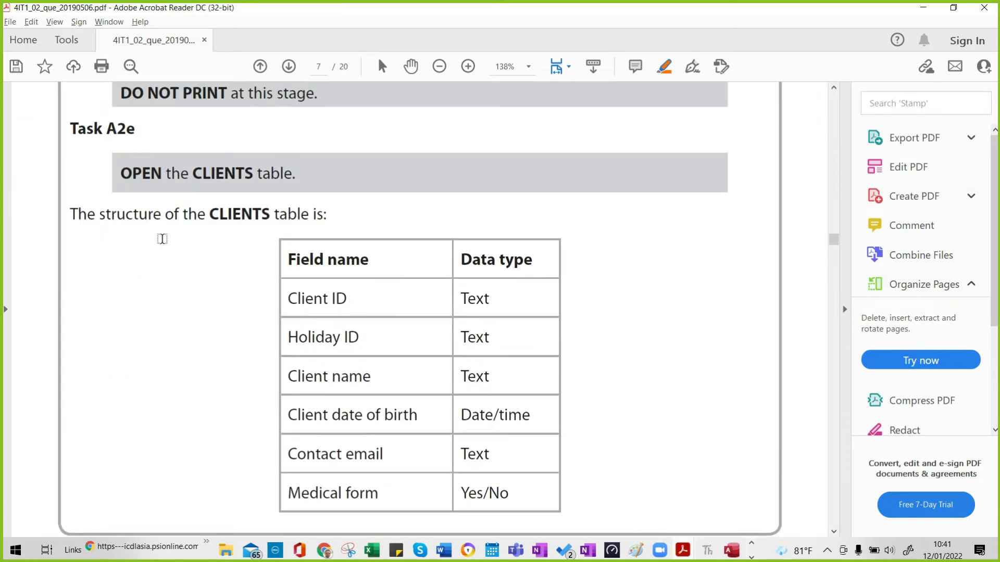
{"action": "scroll", "coordinate": [534, 395], "scroll_direction": "down", "scroll_amount": 6}
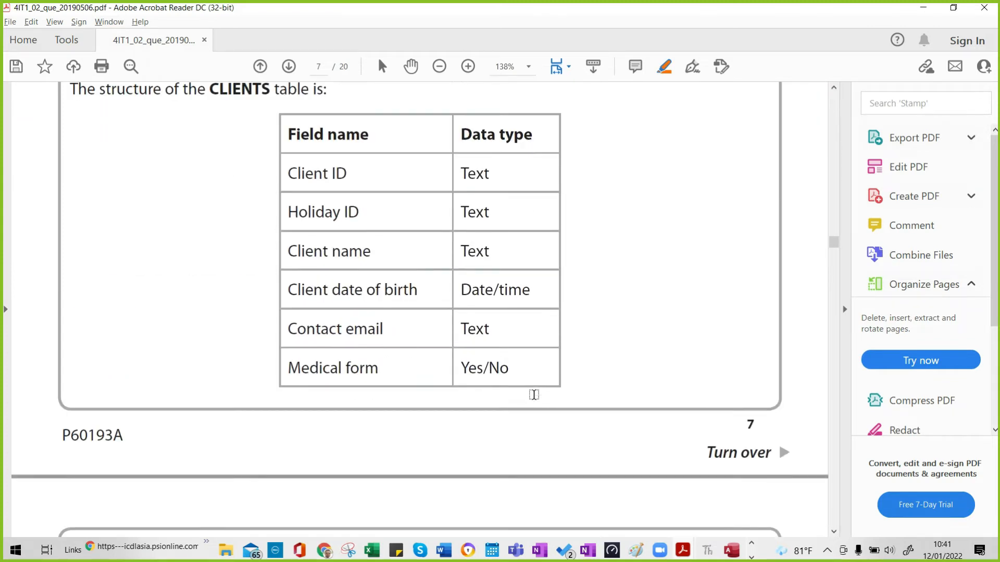
{"action": "scroll", "coordinate": [455, 366], "scroll_direction": "down", "scroll_amount": 7}
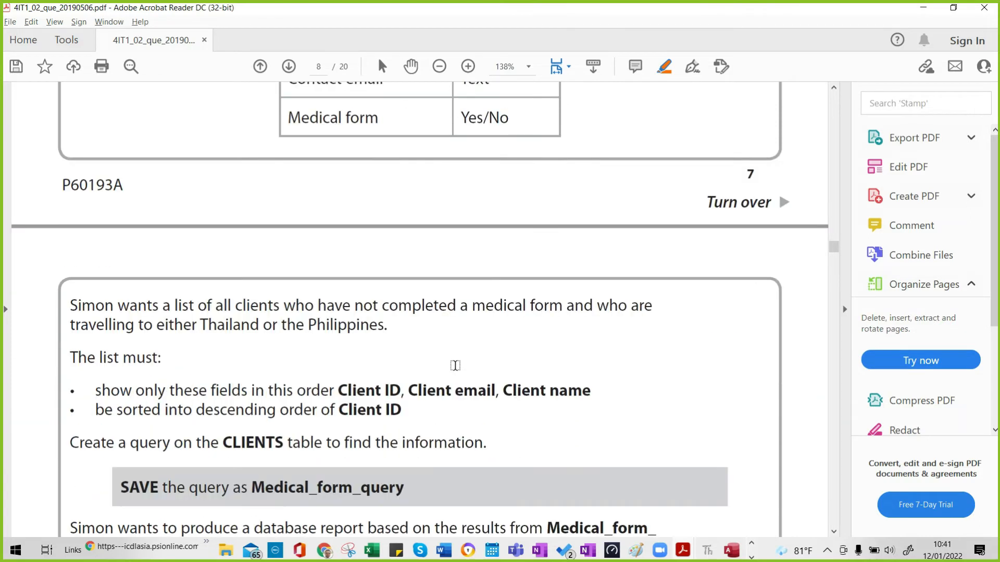
{"action": "scroll", "coordinate": [455, 366], "scroll_direction": "down", "scroll_amount": 6}
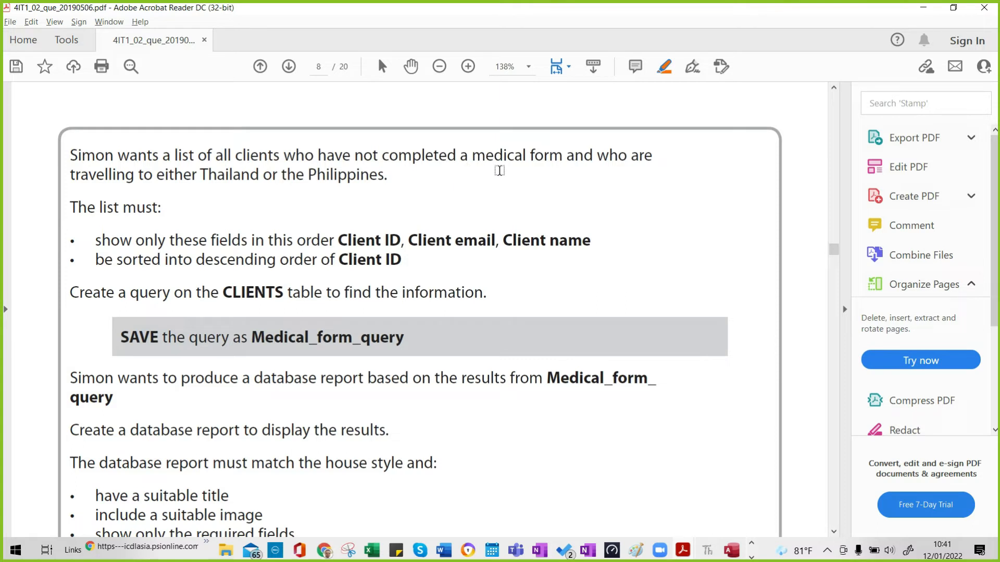
Highlight the Task A2e medical form and destination conditions, the required field order and the descending Client ID sort in the exam paper.
{"action": "left_click_drag", "start_coordinate": [312, 156], "coordinate": [586, 166]}
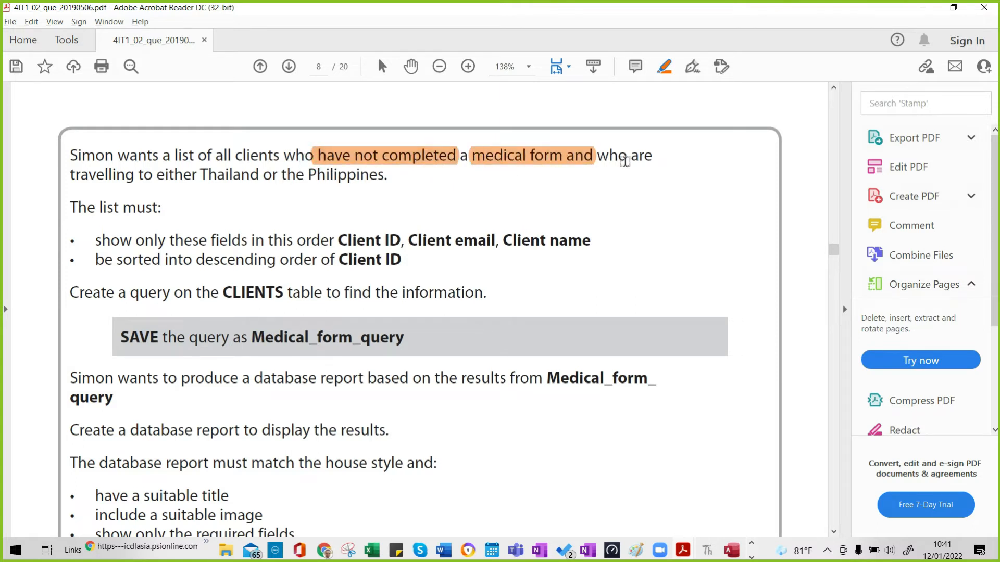
{"action": "left_click_drag", "start_coordinate": [103, 175], "coordinate": [386, 176]}
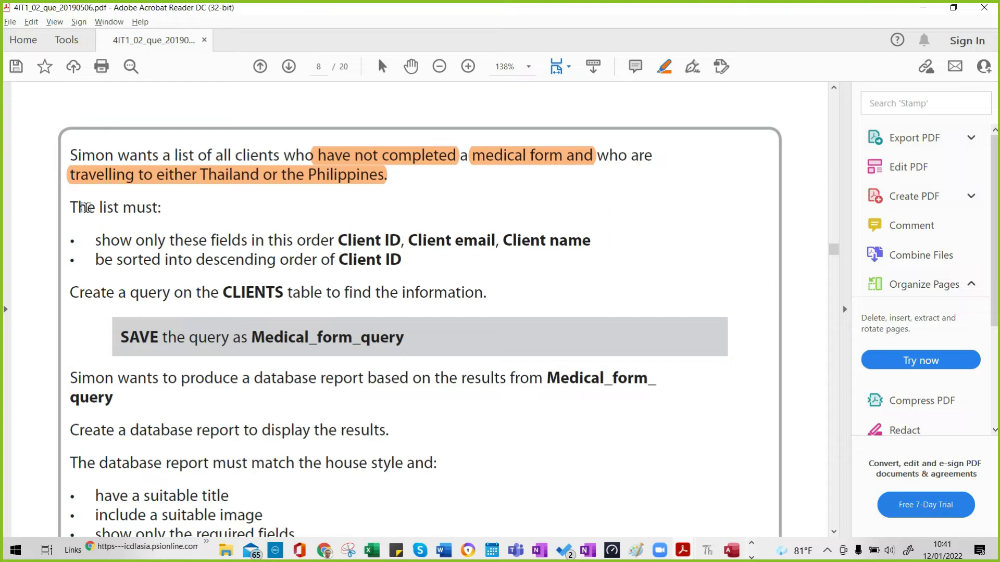
{"action": "left_click_drag", "start_coordinate": [268, 241], "coordinate": [592, 241]}
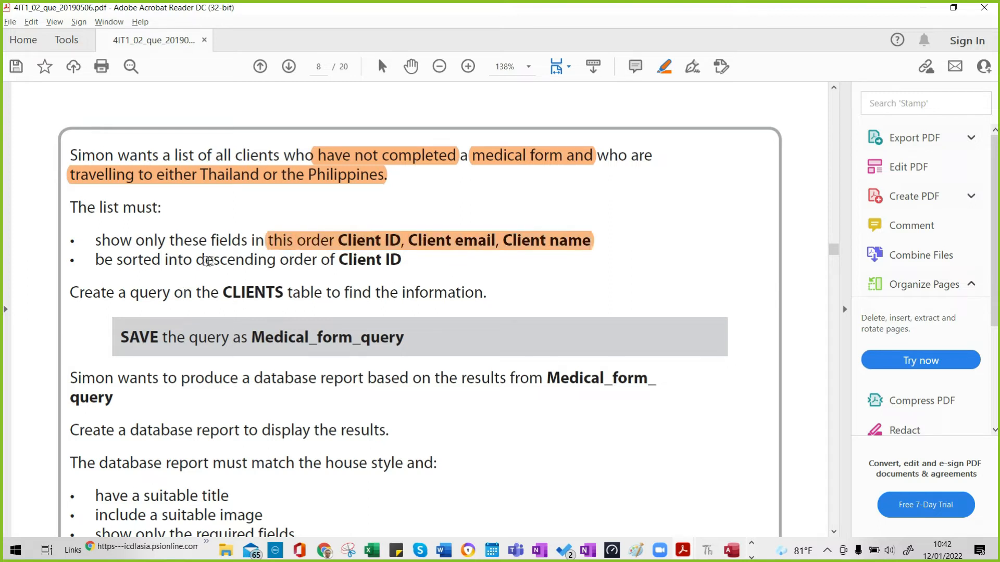
{"action": "left_click_drag", "start_coordinate": [228, 260], "coordinate": [401, 260]}
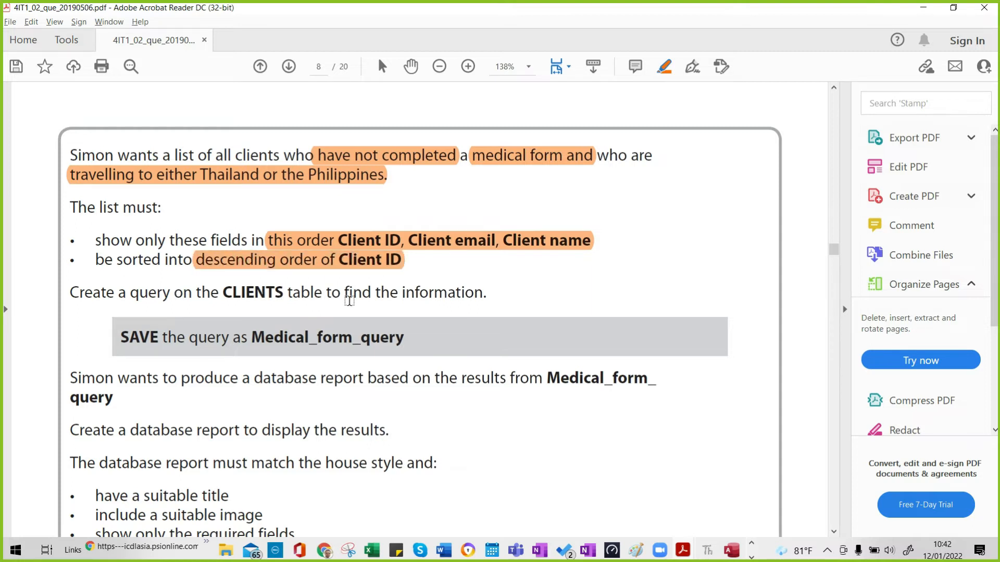
Review the exam paper's instructions for Medical_form_query and its database report, switching between the paper and the HOLIDAYS database in Access.
{"action": "key", "text": "alt+Tab"}
{"action": "left_click", "coordinate": [93, 41]}
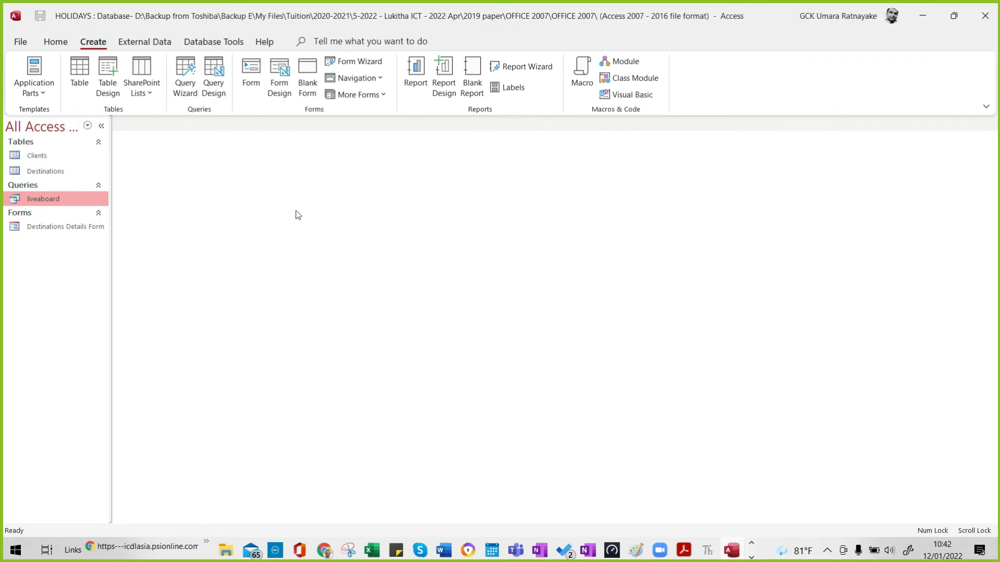
{"action": "key", "text": "alt+Tab"}
{"action": "scroll", "coordinate": [377, 319], "scroll_direction": "down", "scroll_amount": 1}
{"action": "scroll", "coordinate": [378, 319], "scroll_direction": "down", "scroll_amount": 3}
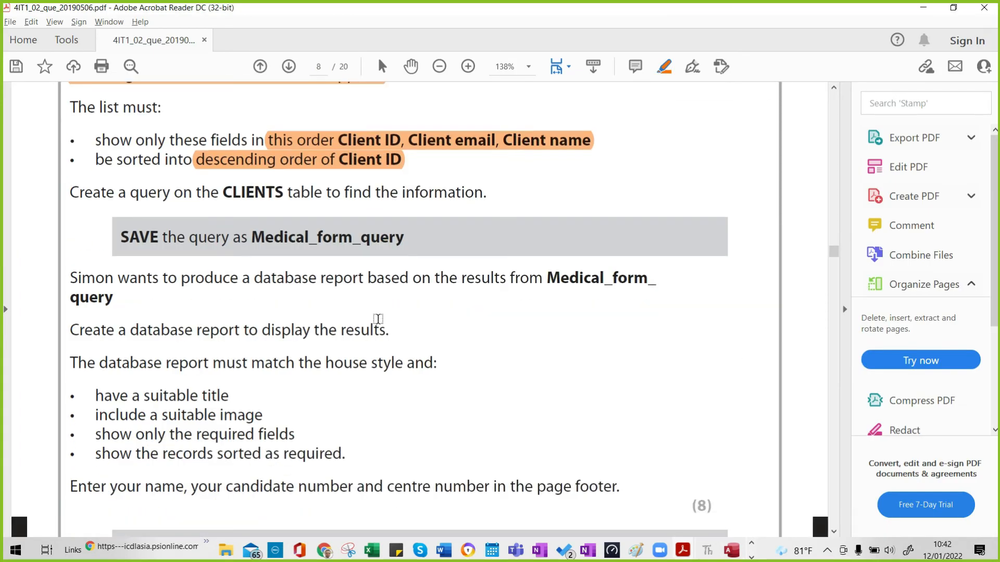
{"action": "scroll", "coordinate": [376, 301], "scroll_direction": "up", "scroll_amount": 3}
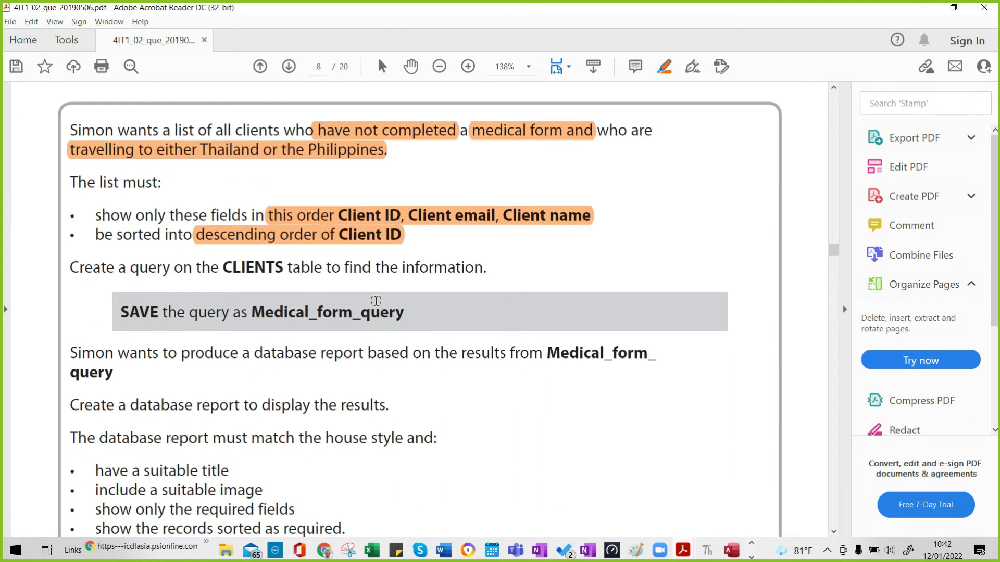
{"action": "key", "text": "alt+Tab"}
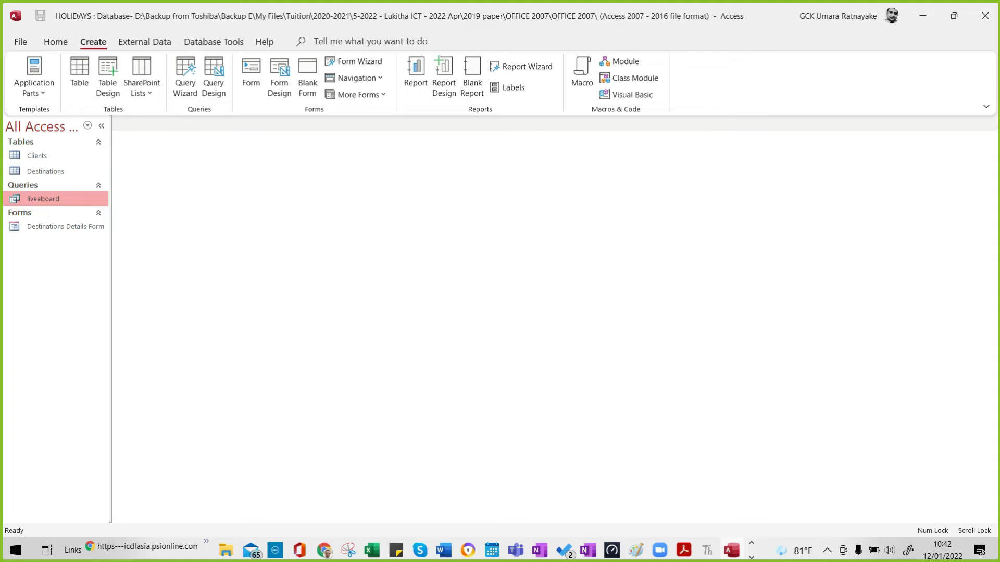
{"action": "key", "text": "alt+Tab"}
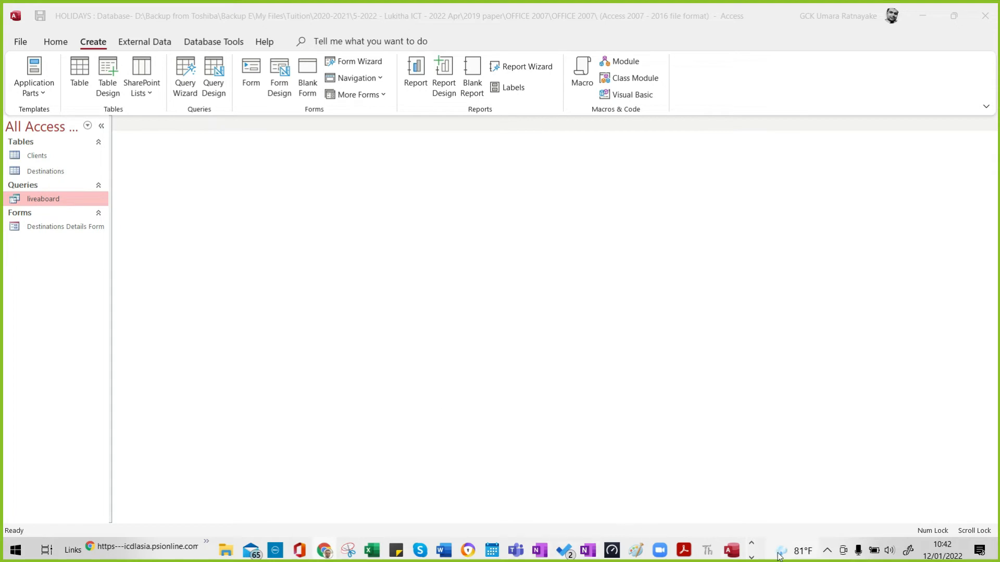
Create a new query in design view and add the Clients and Destinations tables to it.
{"action": "left_click", "coordinate": [827, 550]}
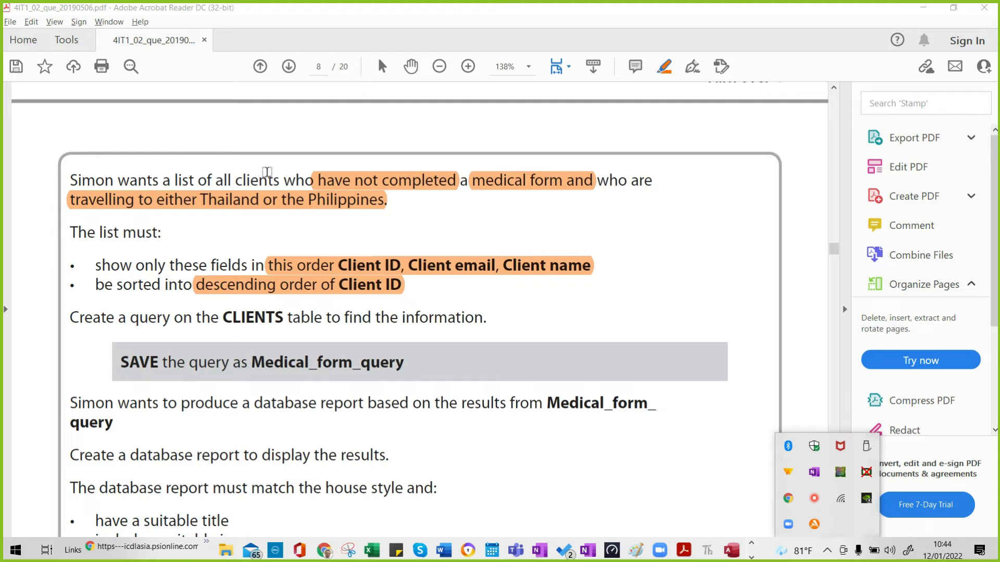
{"action": "left_click", "coordinate": [508, 226]}
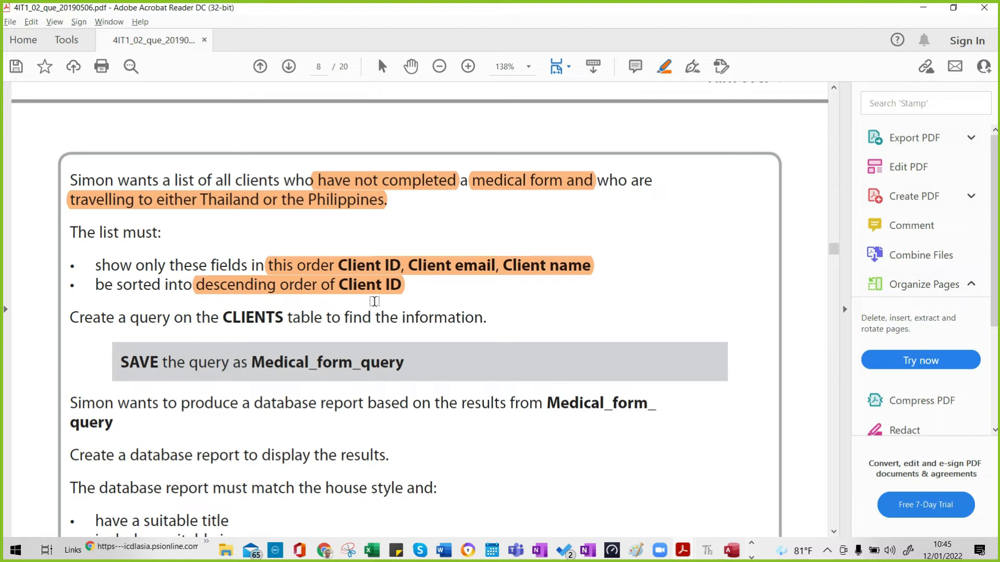
{"action": "key", "text": "alt+Tab"}
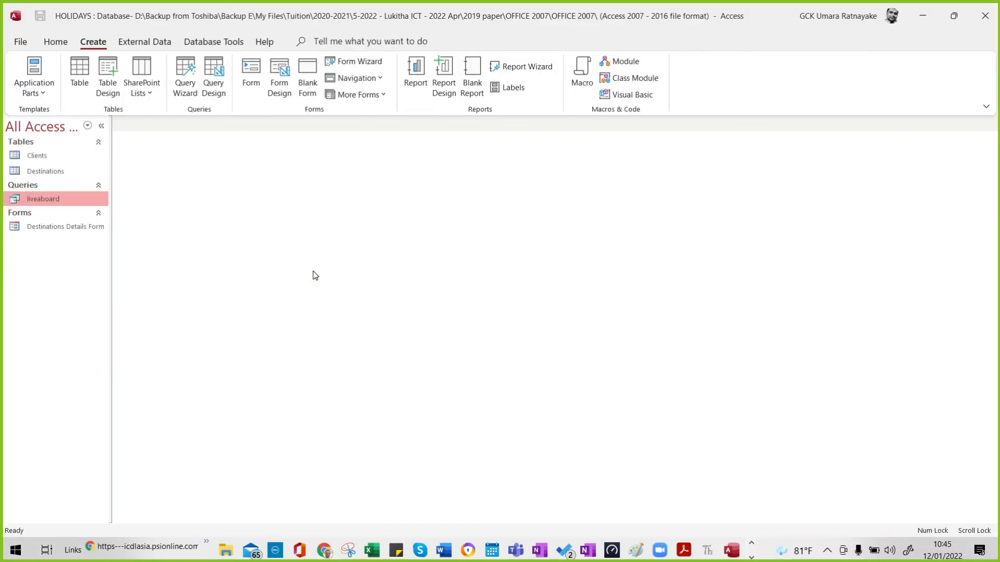
{"action": "left_click", "coordinate": [215, 83]}
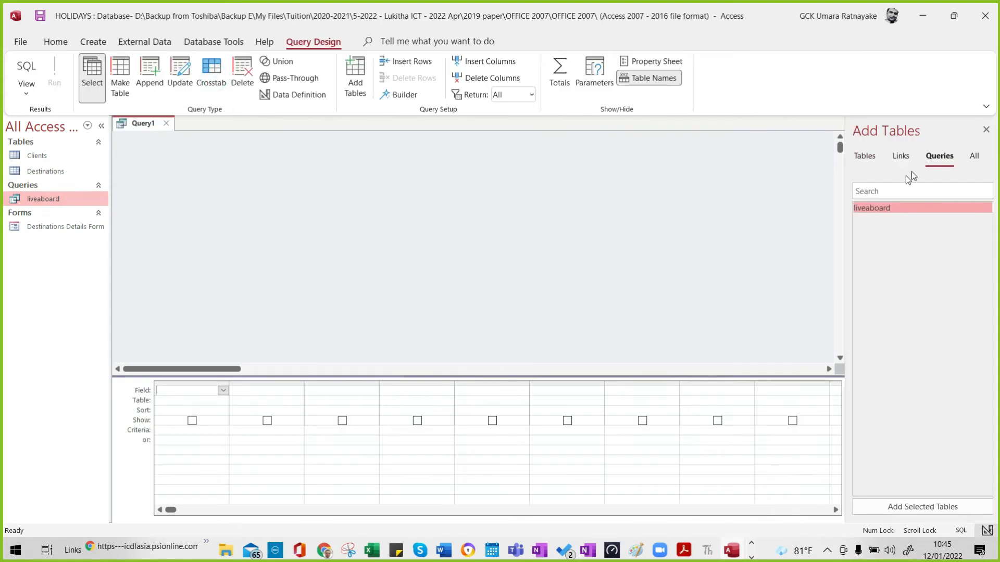
{"action": "left_click", "coordinate": [873, 159]}
{"action": "double_click", "coordinate": [889, 208]}
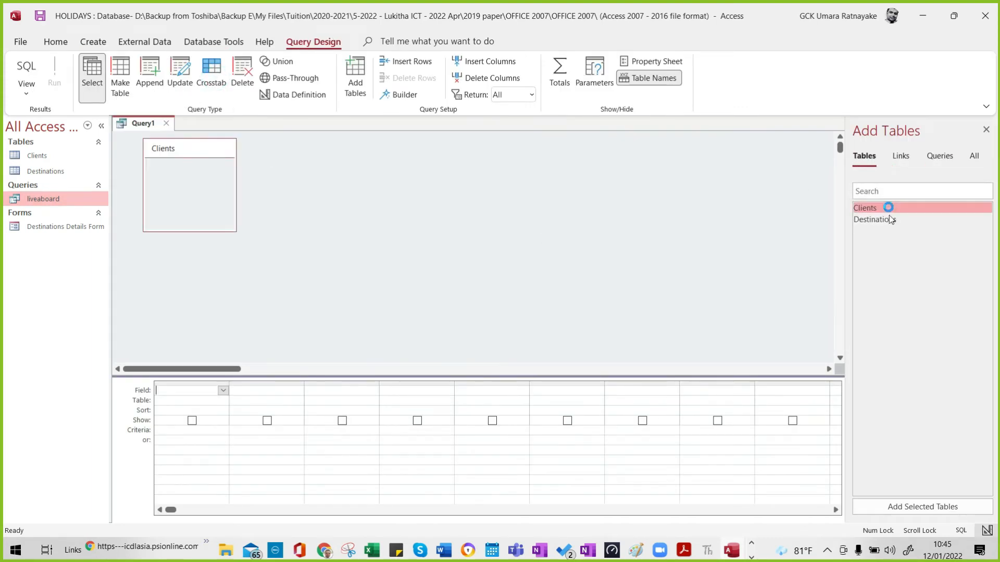
{"action": "left_click", "coordinate": [892, 220]}
{"action": "double_click", "coordinate": [894, 223]}
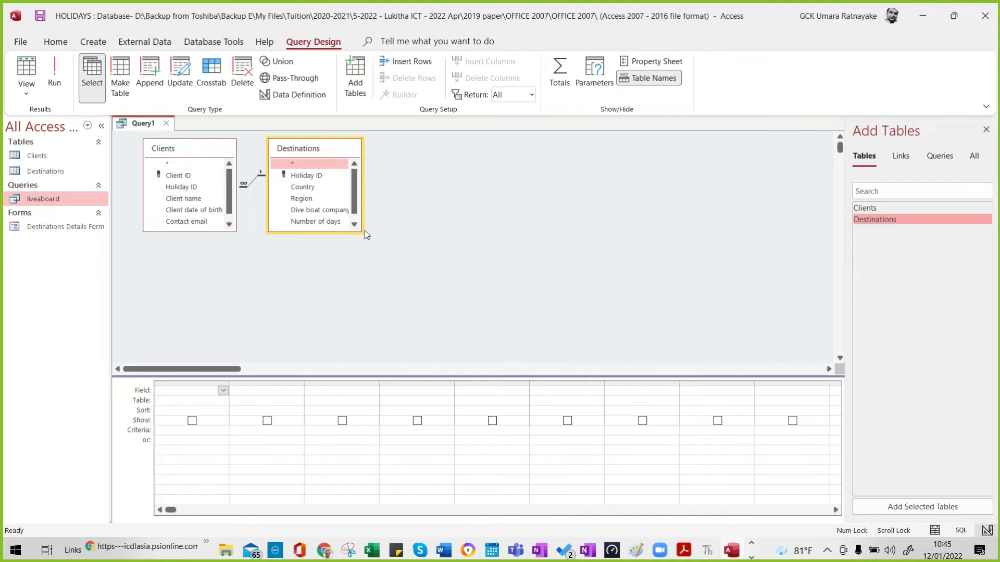
Enlarge the Clients and Destinations field lists to fit all their fields and move Destinations farther away from Clients.
{"action": "left_click_drag", "start_coordinate": [360, 228], "coordinate": [445, 280]}
{"action": "left_click_drag", "start_coordinate": [238, 230], "coordinate": [257, 270]}
{"action": "left_click_drag", "start_coordinate": [444, 231], "coordinate": [488, 279]}
{"action": "left_click_drag", "start_coordinate": [360, 147], "coordinate": [551, 178]}
Add the Client ID, Contact email and Client name fields from Clients to the query, in the exam paper's order.
{"action": "key", "text": "alt+Tab"}
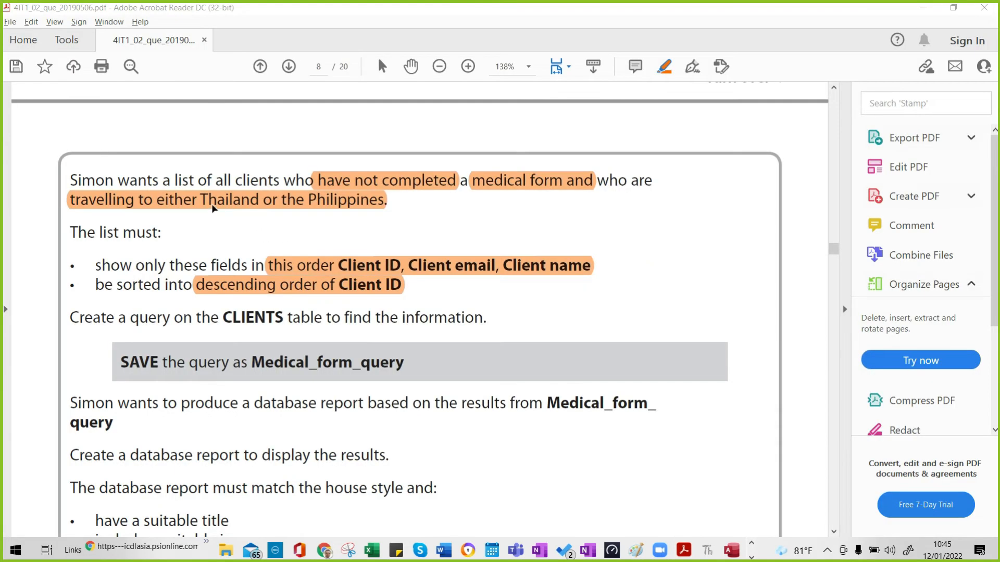
{"action": "key", "text": "alt+Tab"}
{"action": "double_click", "coordinate": [197, 179]}
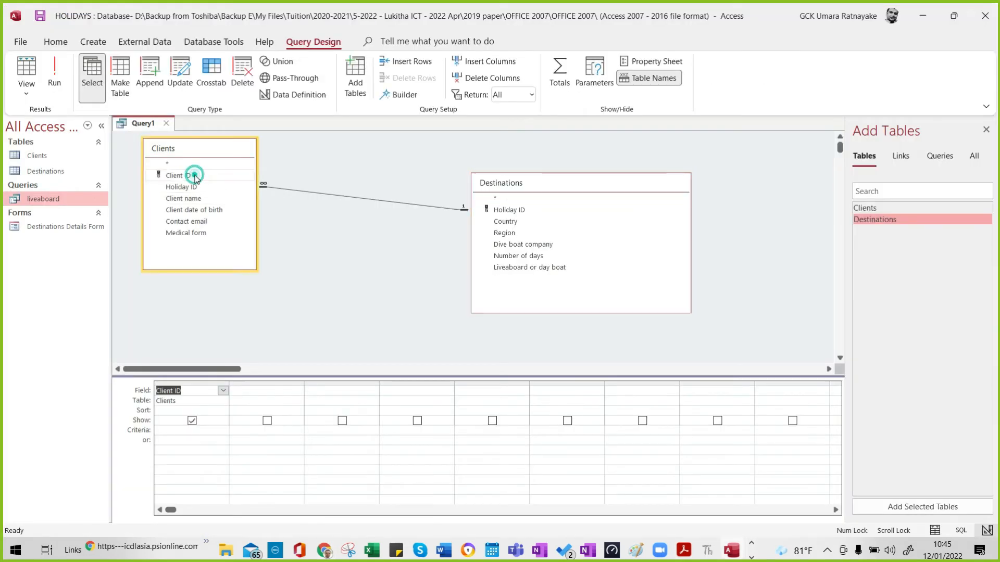
{"action": "key", "text": "alt+Tab"}
{"action": "key", "text": "alt+Tab"}
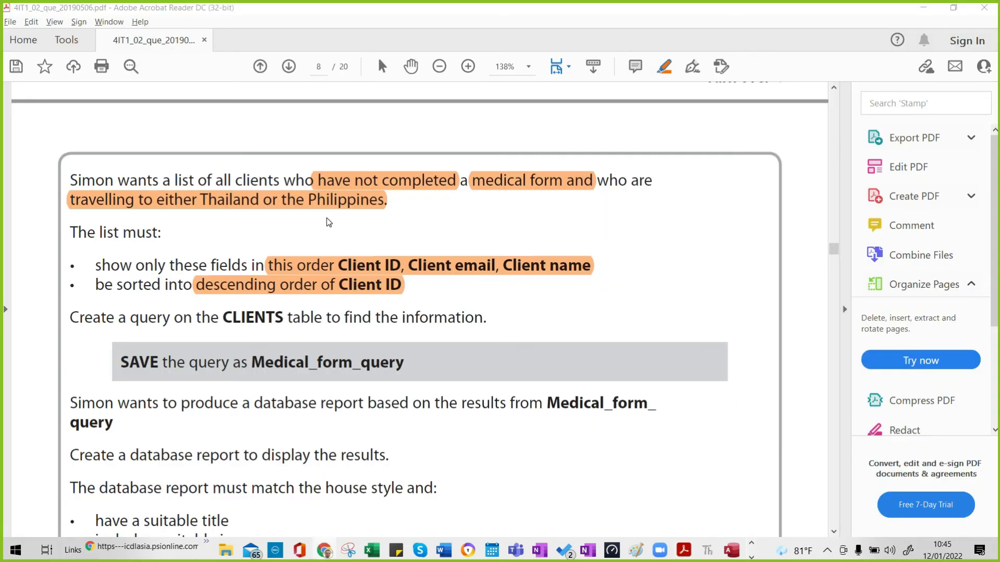
{"action": "key", "text": "alt+Tab"}
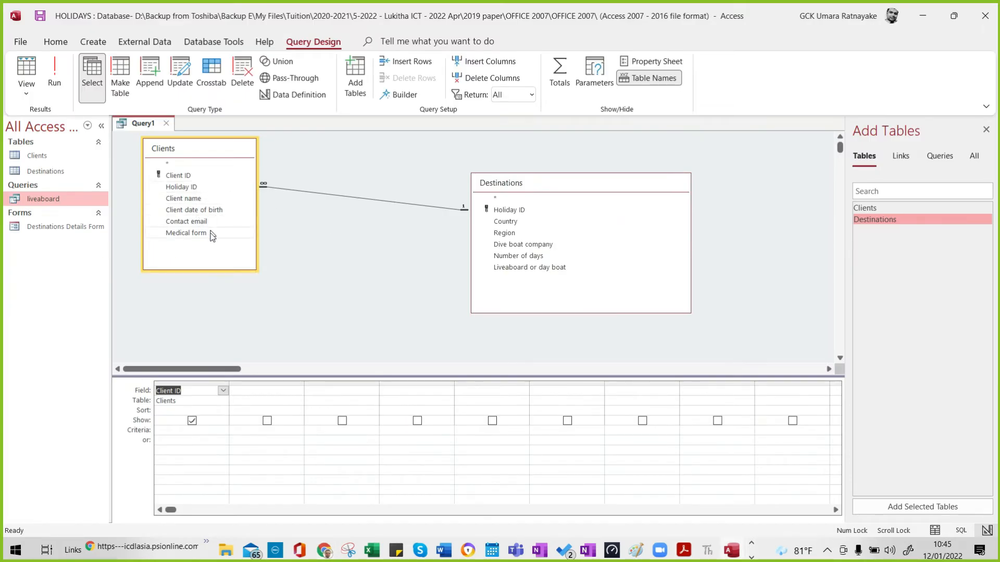
{"action": "double_click", "coordinate": [196, 222]}
{"action": "double_click", "coordinate": [198, 198]}
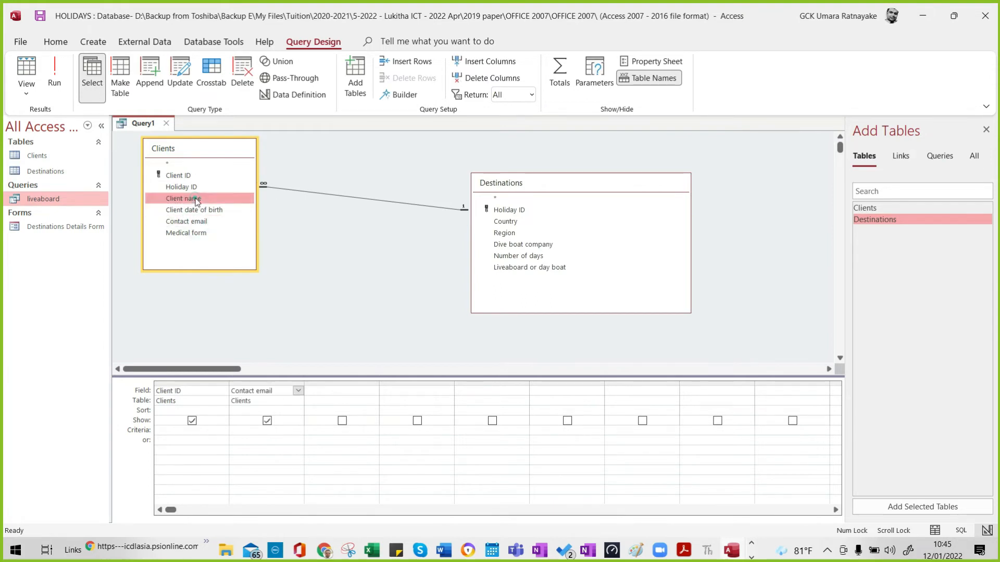
Check the required sort order in the exam paper and sort the query's Client ID column in descending order.
{"action": "key", "text": "alt+Tab"}
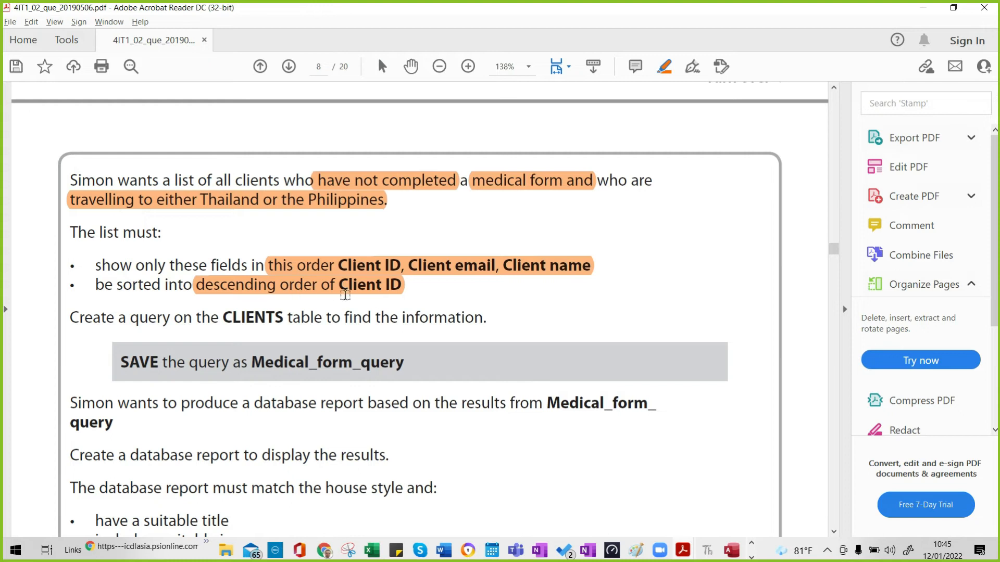
{"action": "key", "text": "alt+Tab"}
{"action": "key", "text": "alt+Tab"}
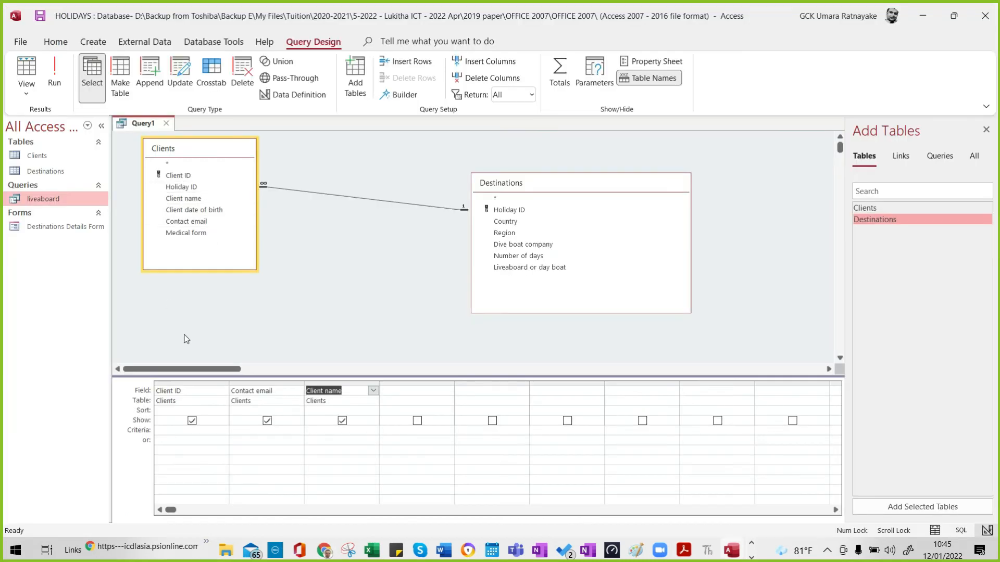
{"action": "left_click", "coordinate": [201, 411]}
{"action": "left_click", "coordinate": [223, 410]}
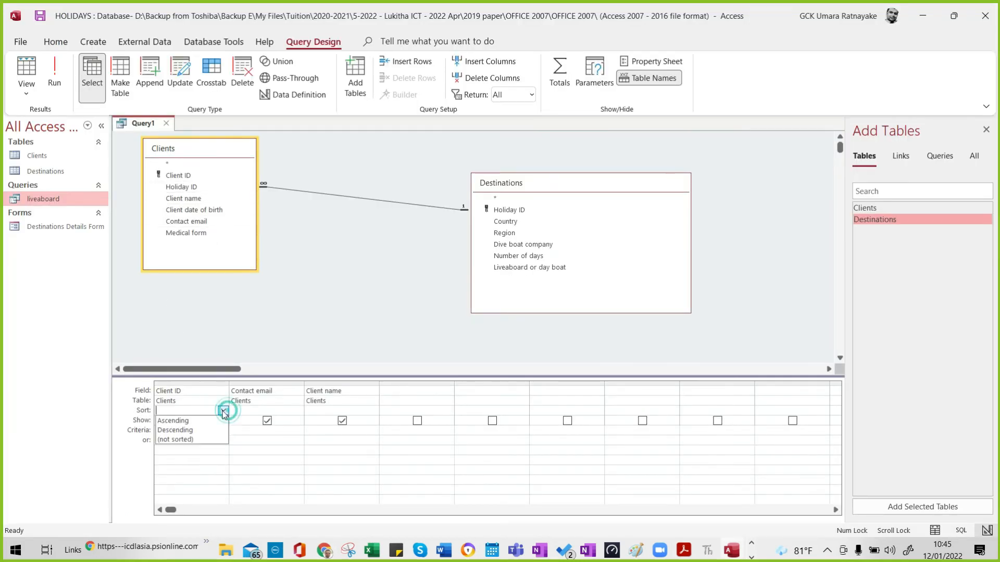
{"action": "left_click", "coordinate": [202, 430]}
Review the exam paper's selection conditions and add the Medical form field from Clients to the query.
{"action": "key", "text": "alt+Tab"}
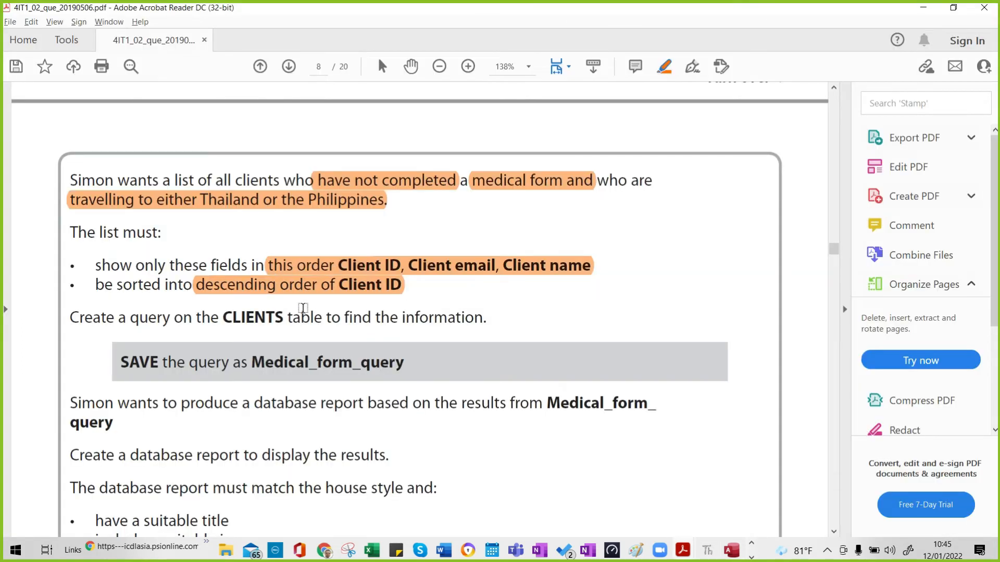
{"action": "key", "text": "alt+Tab"}
{"action": "key", "text": "alt+Tab"}
{"action": "key", "text": "alt+Tab"}
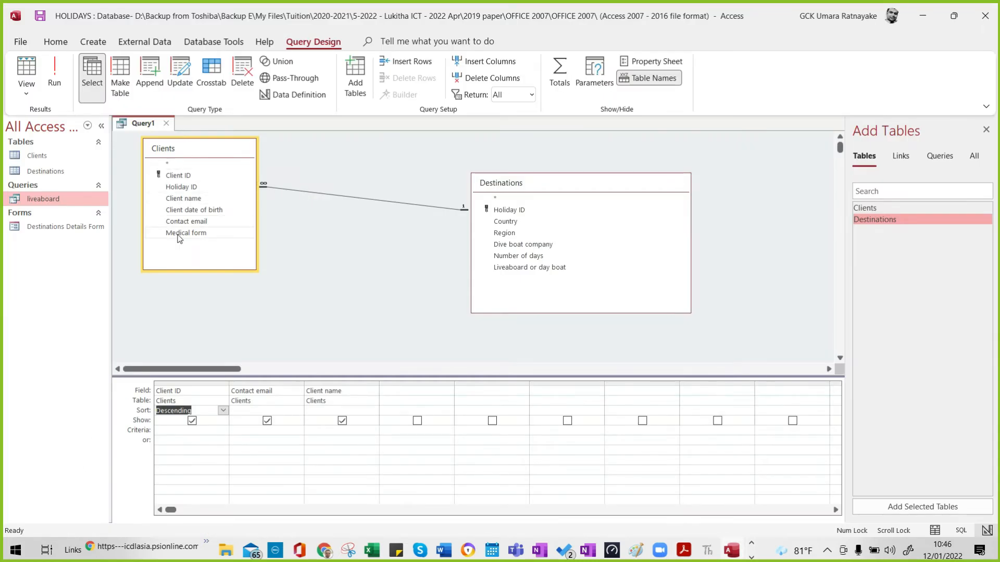
{"action": "double_click", "coordinate": [189, 235]}
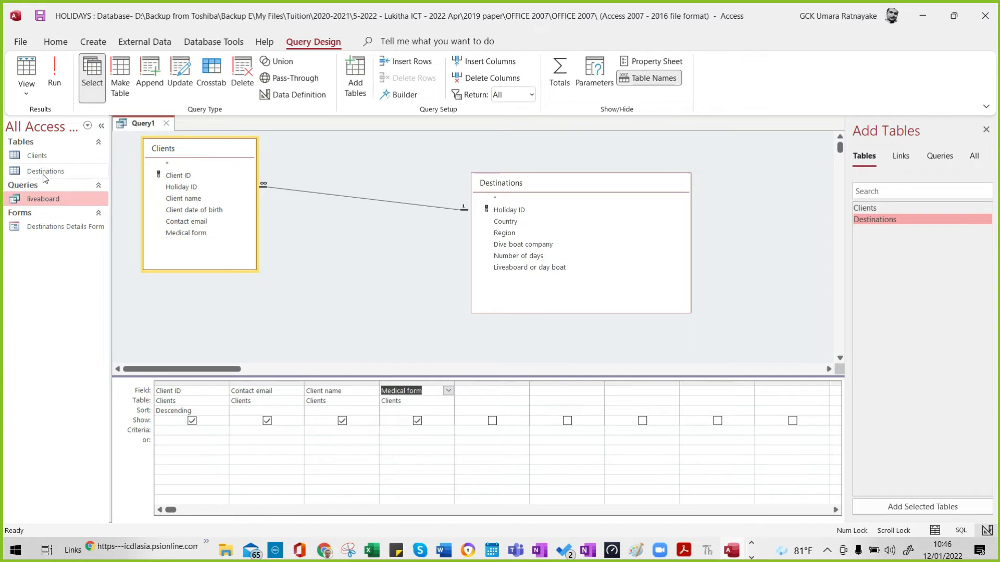
Examine how the Clients table stores Medical form values, close the table and recheck the condition in the exam paper.
{"action": "left_click", "coordinate": [45, 158]}
{"action": "double_click", "coordinate": [46, 157]}
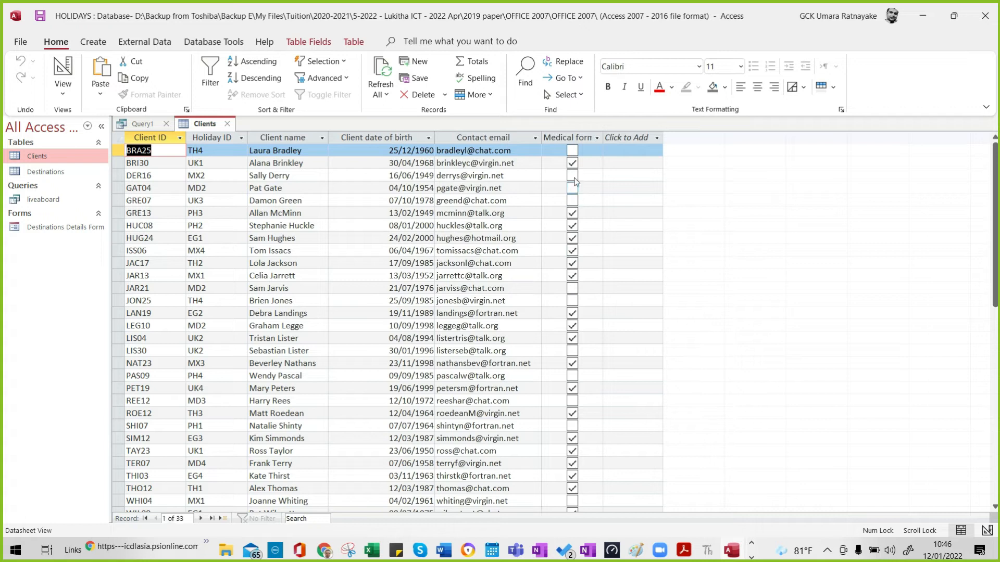
{"action": "left_click", "coordinate": [227, 124]}
{"action": "key", "text": "alt+Tab"}
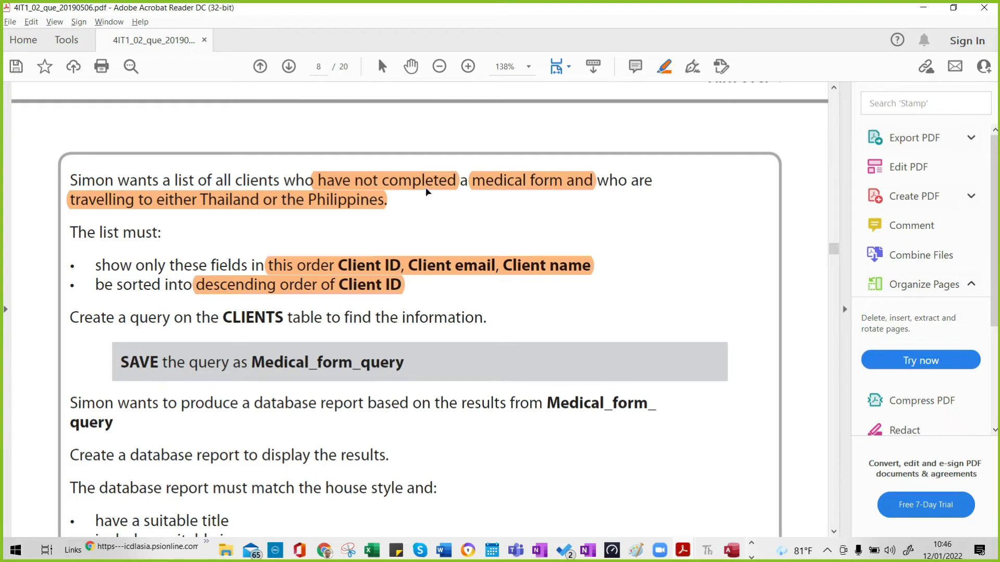
{"action": "key", "text": "alt+Tab"}
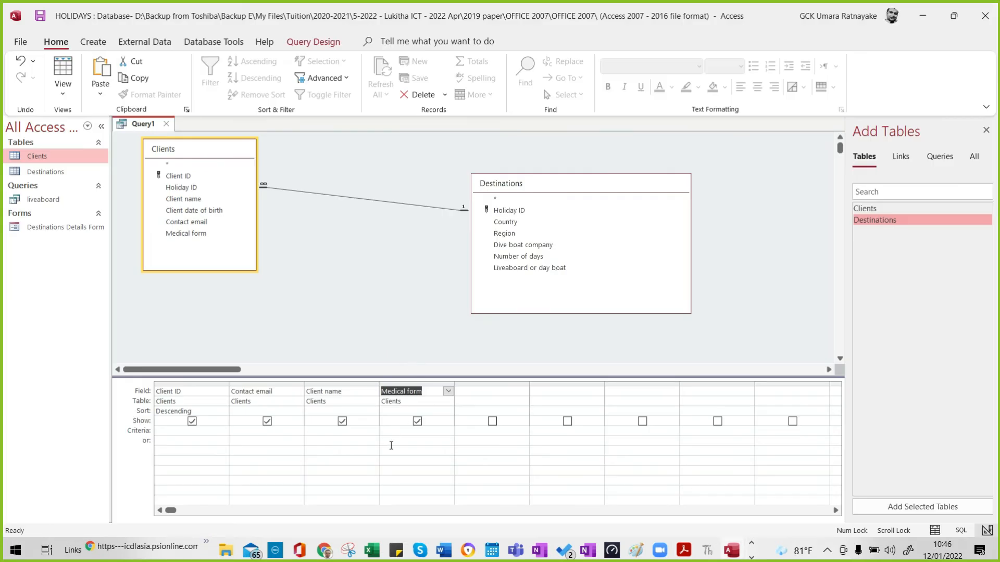
Set the Medical form criterion to No, run the query to check it and return to design view.
{"action": "left_click", "coordinate": [390, 435]}
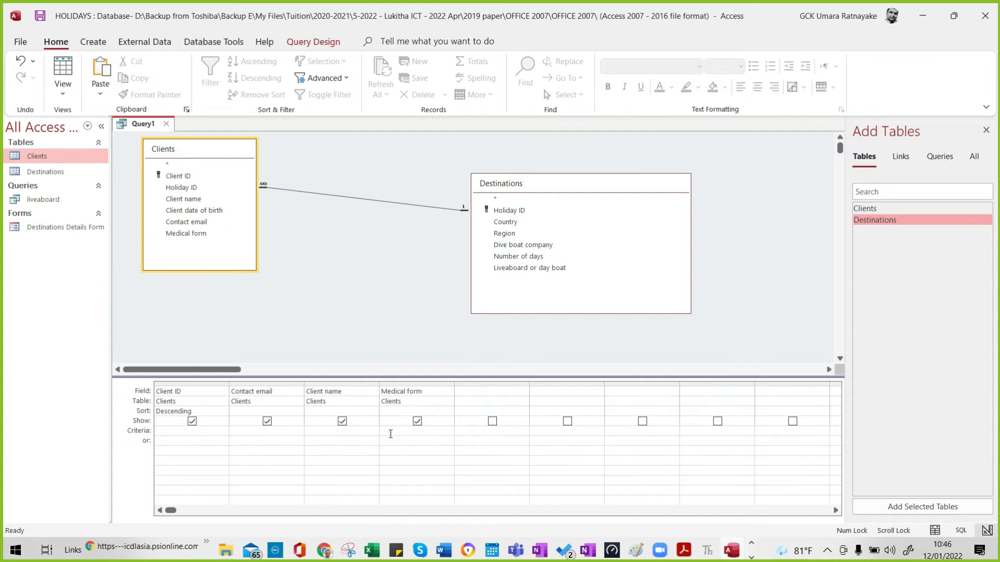
{"action": "type", "text": "No"}
{"action": "left_click", "coordinate": [411, 472]}
{"action": "left_click", "coordinate": [415, 430]}
{"action": "left_click", "coordinate": [308, 42]}
{"action": "left_click", "coordinate": [54, 77]}
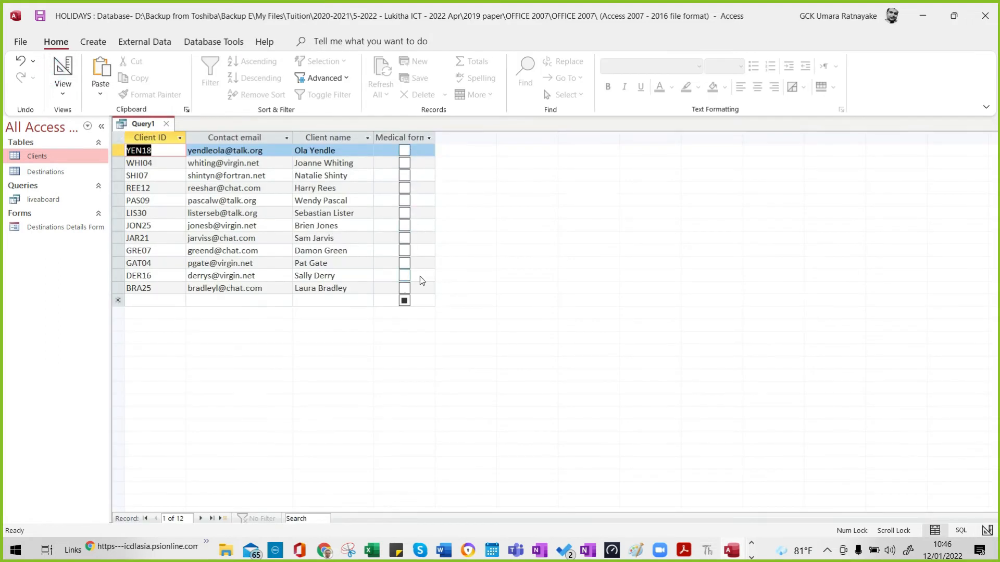
{"action": "left_click", "coordinate": [69, 78]}
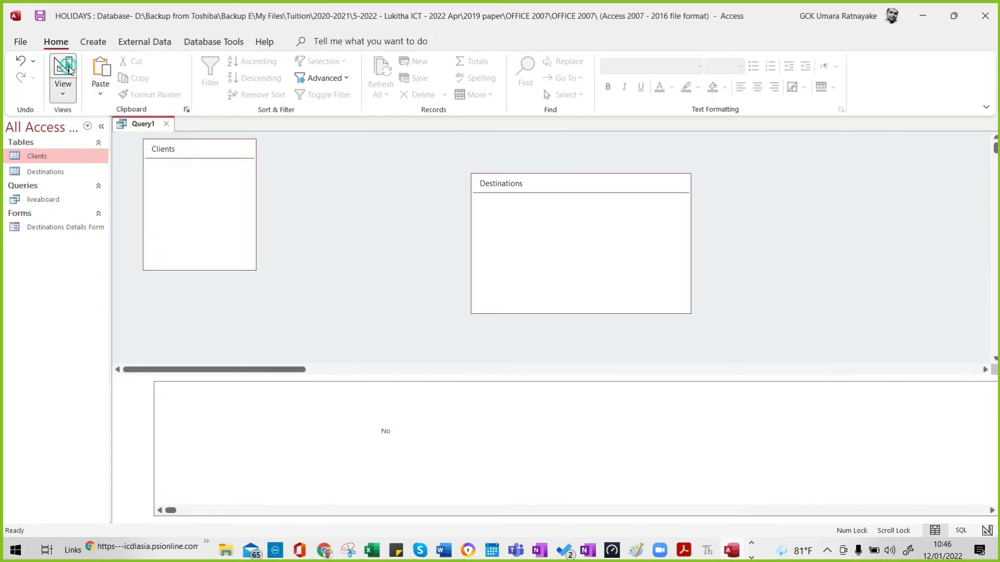
Read the destination condition in the exam paper and compare it with the country entries in the Destinations table.
{"action": "key", "text": "alt+Tab"}
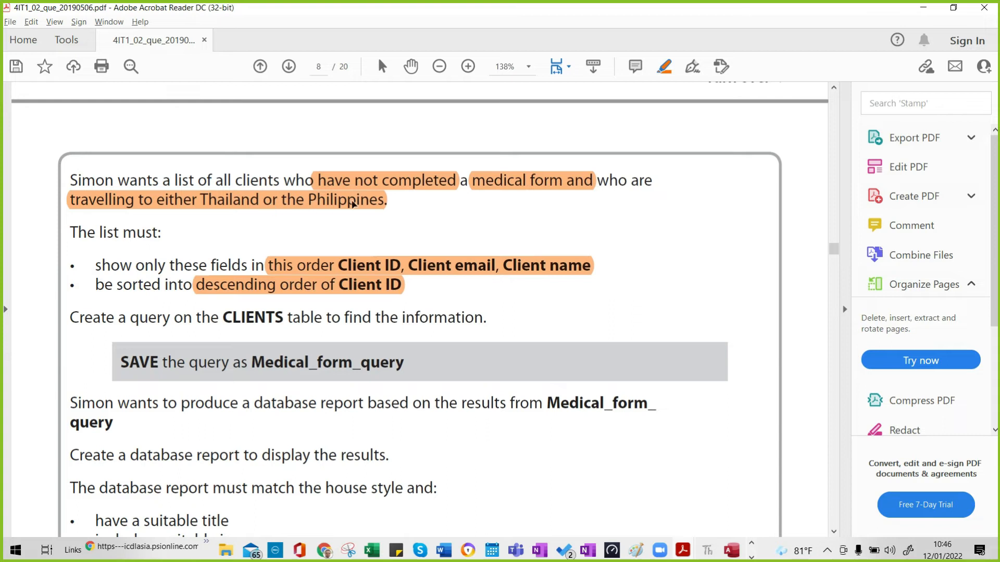
{"action": "key", "text": "alt+Tab"}
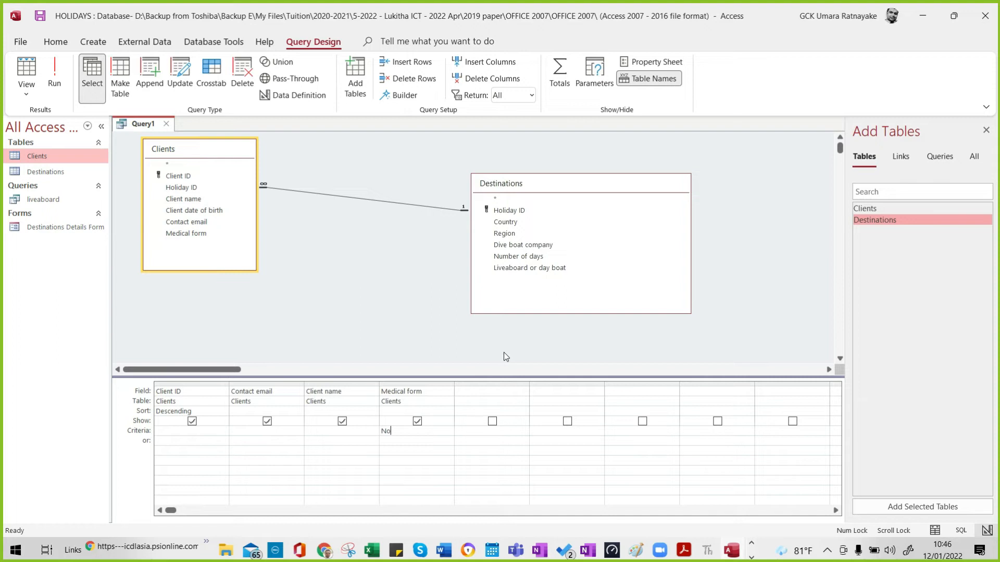
{"action": "key", "text": "alt+Tab"}
{"action": "key", "text": "alt+Tab"}
{"action": "left_click", "coordinate": [62, 172]}
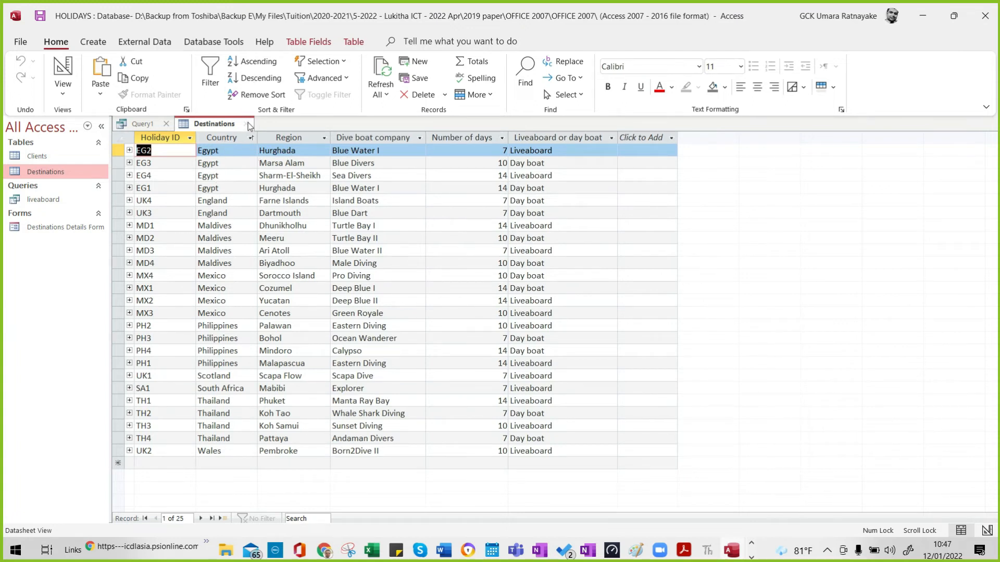
{"action": "key", "text": "alt+Tab"}
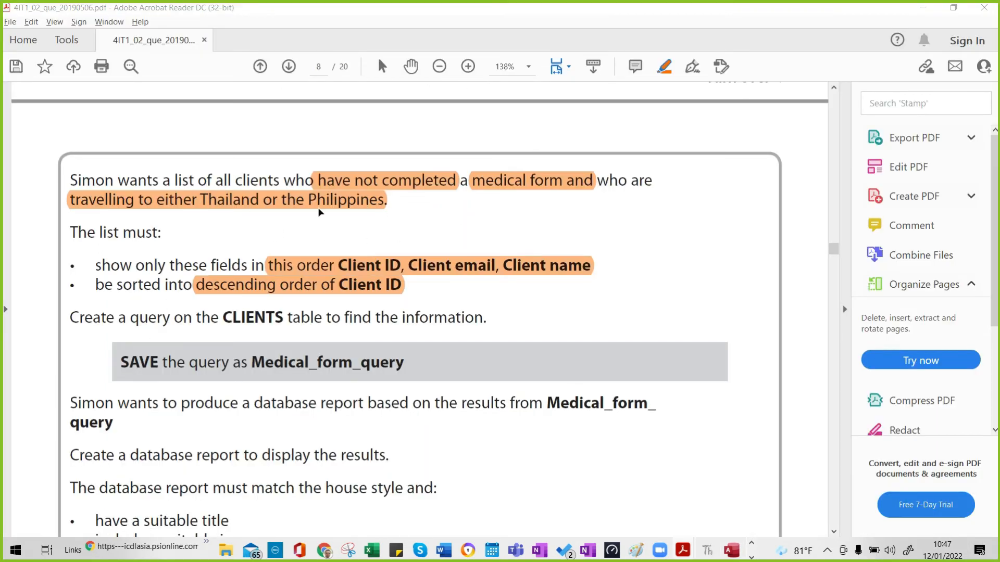
{"action": "key", "text": "alt+Tab"}
{"action": "key", "text": "alt+Tab"}
{"action": "key", "text": "Tab"}
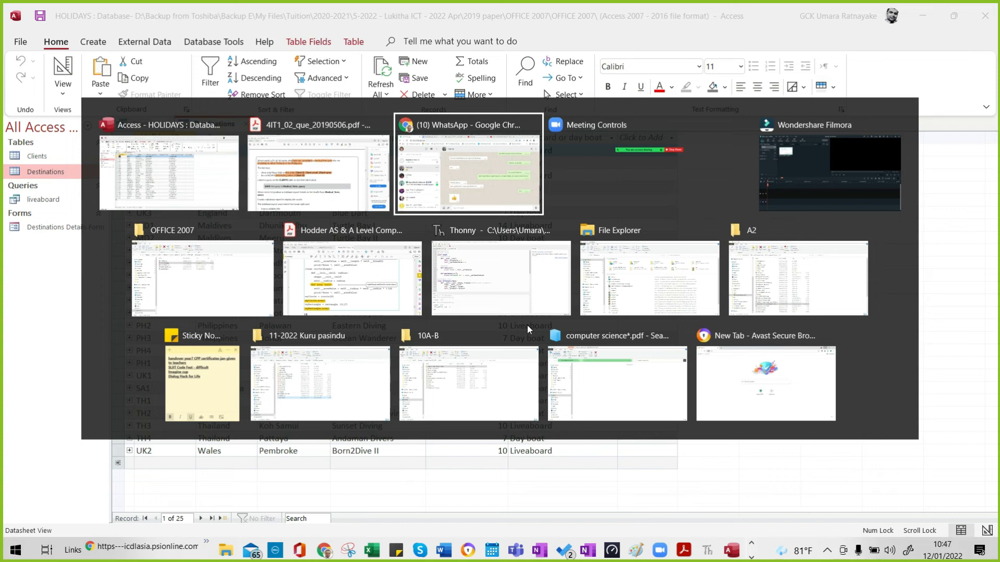
{"action": "key", "text": "Tab"}
{"action": "key", "text": "Tab"}
{"action": "key", "text": "Tab"}
{"action": "key", "text": "Tab"}
{"action": "key", "text": "Tab"}
{"action": "key", "text": "Tab"}
{"action": "key", "text": "Tab"}
{"action": "key", "text": "Tab"}
{"action": "key", "text": "Tab"}
{"action": "key", "text": "Tab"}
{"action": "key", "text": "Tab"}
{"action": "key", "text": "Tab"}
{"action": "key", "text": "Tab"}
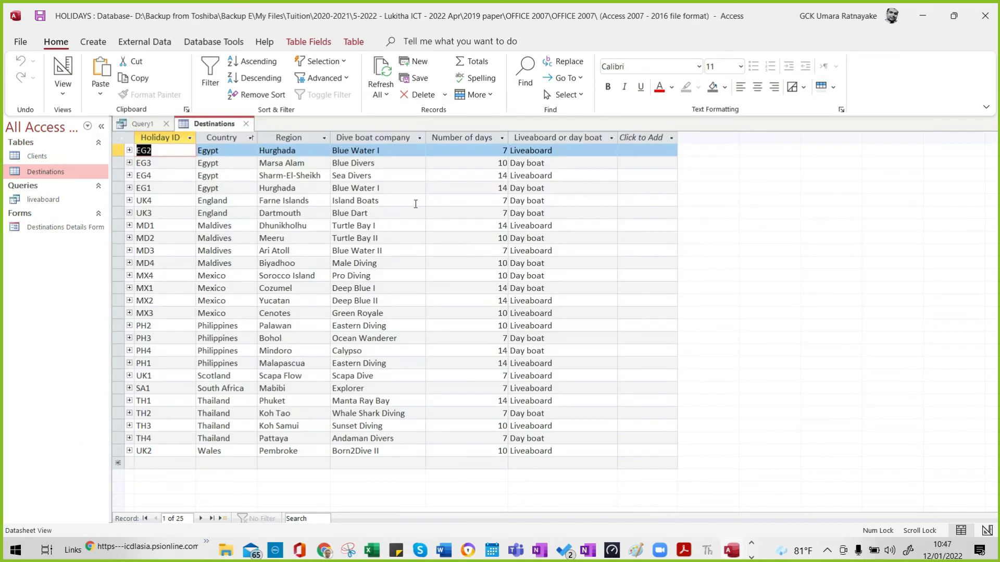
Add the Country field from Destinations to the query and widen its column in the design grid.
{"action": "left_click", "coordinate": [144, 124]}
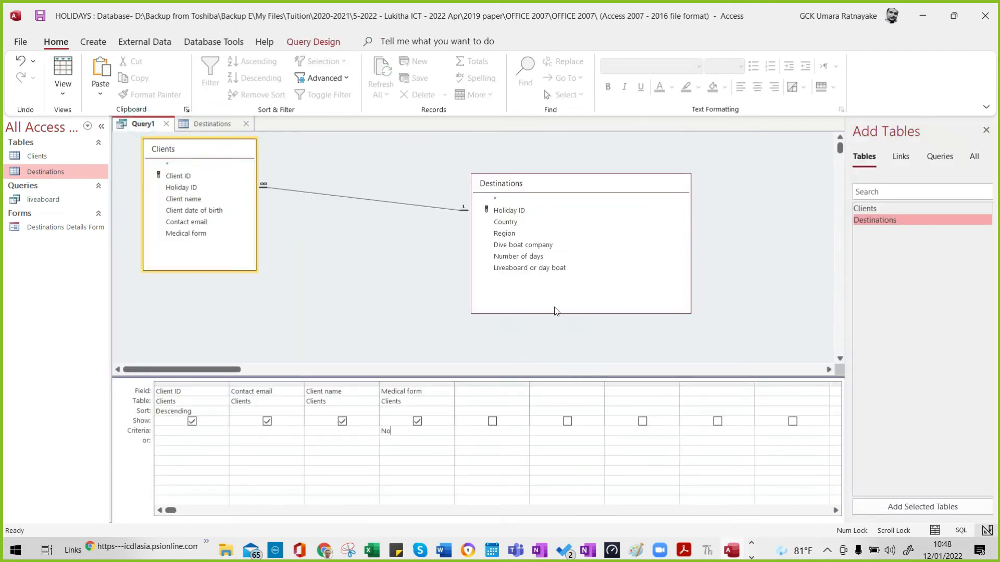
{"action": "double_click", "coordinate": [521, 223]}
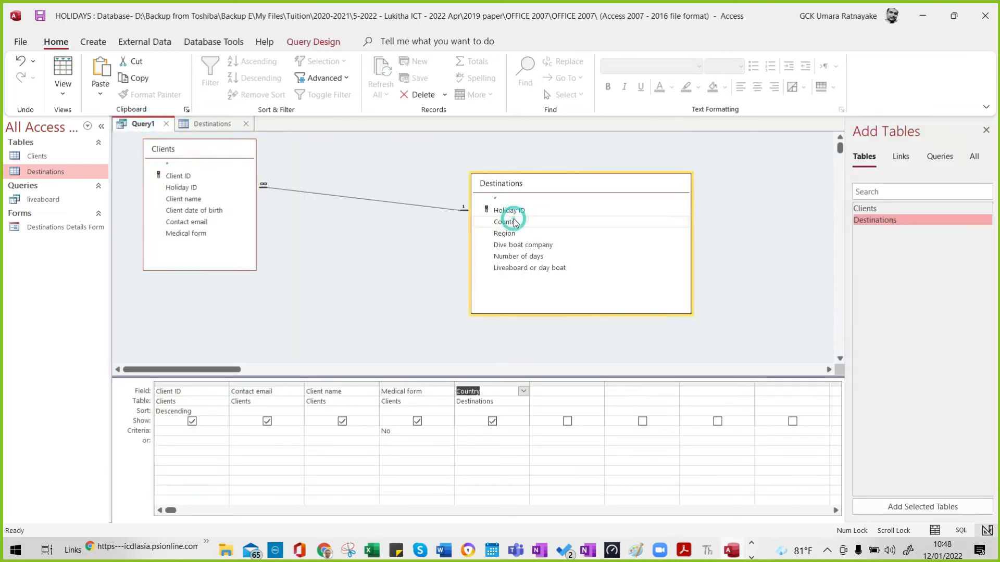
{"action": "left_click", "coordinate": [531, 384]}
{"action": "left_click", "coordinate": [527, 384]}
{"action": "left_click_drag", "start_coordinate": [529, 382], "coordinate": [571, 382]}
{"action": "left_click", "coordinate": [510, 431]}
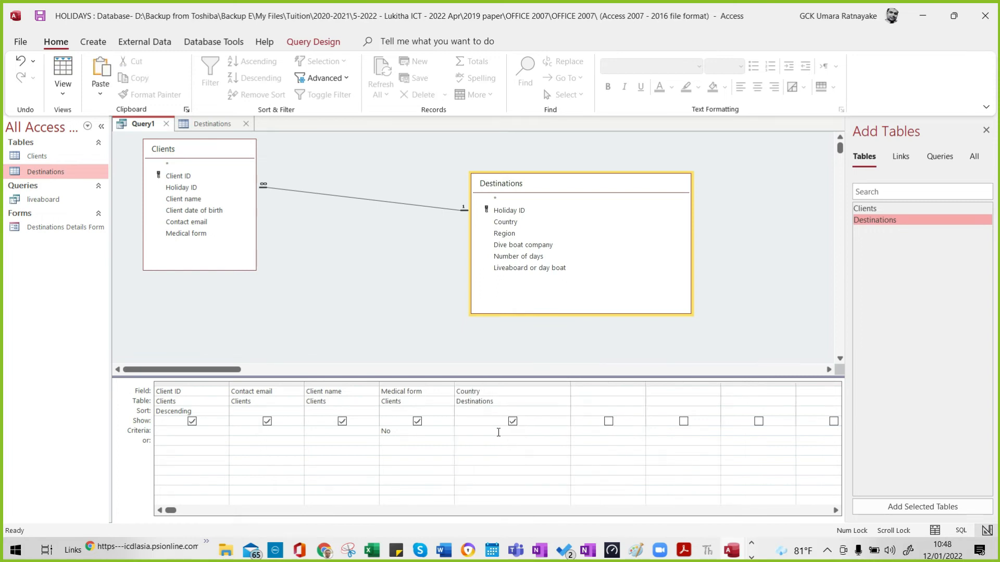
Recheck the destination condition in the exam paper and begin the Country criterion with Thailand, copied from the Destinations table, followed by or.
{"action": "key", "text": "alt+Tab"}
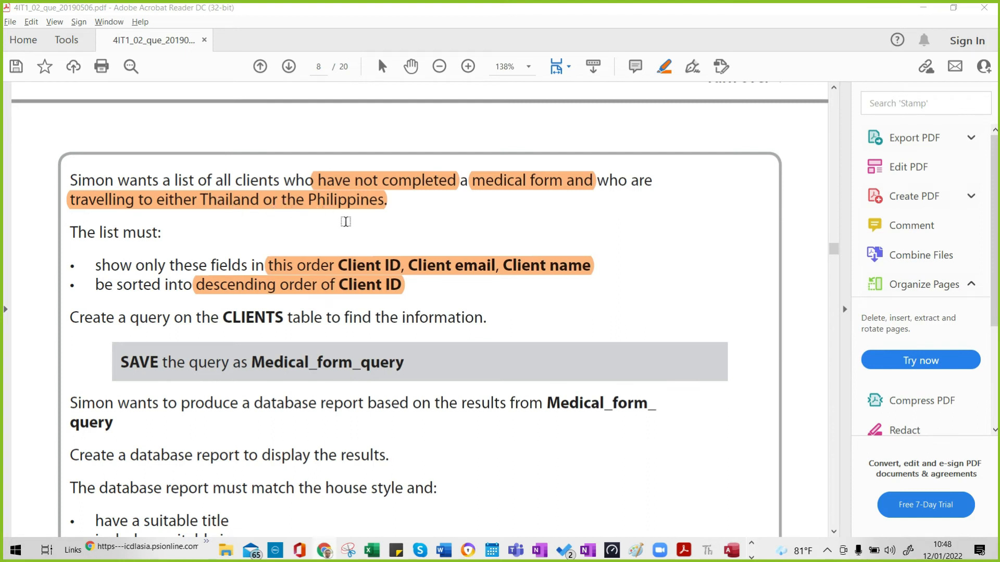
{"action": "key", "text": "alt+Tab"}
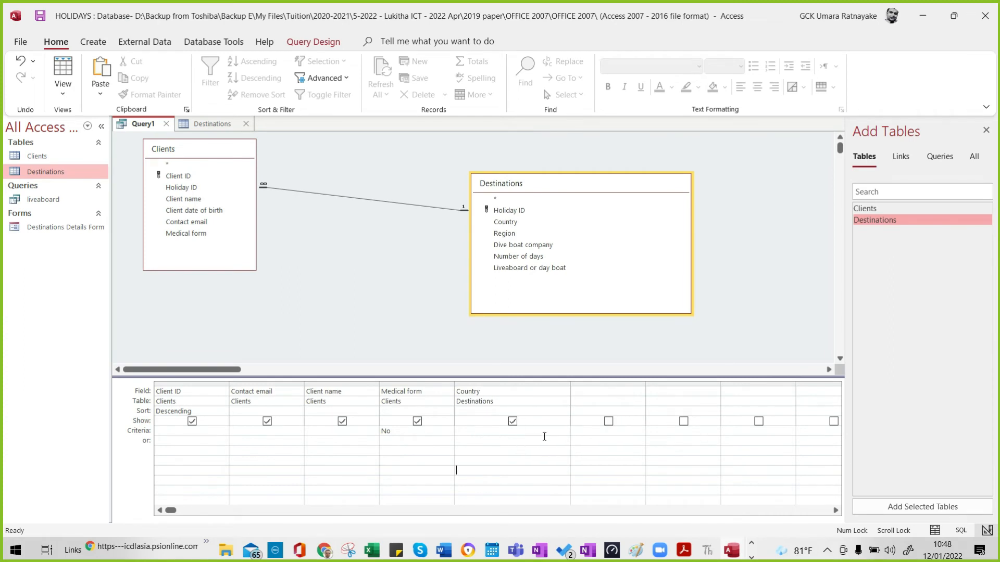
{"action": "left_click", "coordinate": [204, 124]}
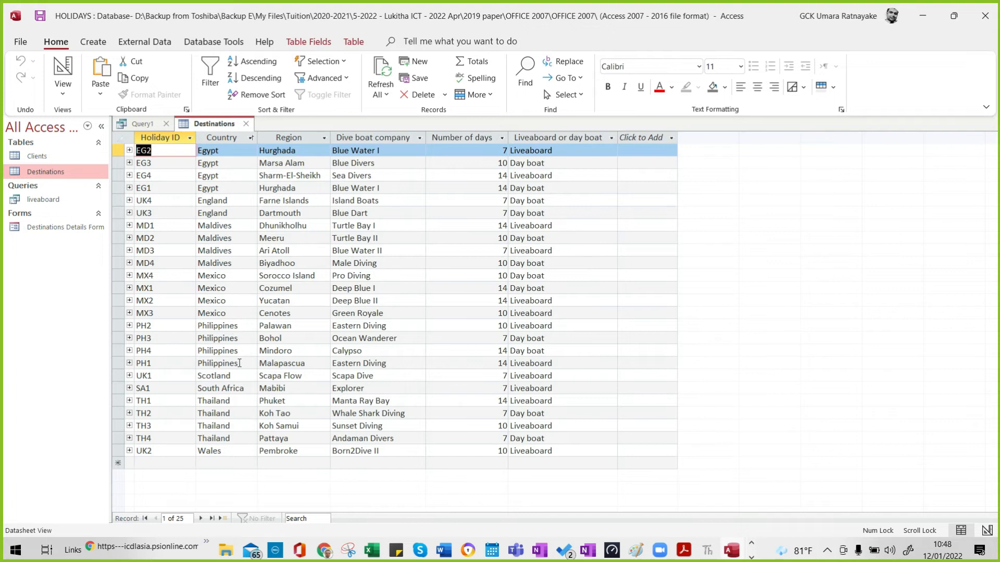
{"action": "double_click", "coordinate": [234, 402]}
{"action": "key", "text": "ctrl+c"}
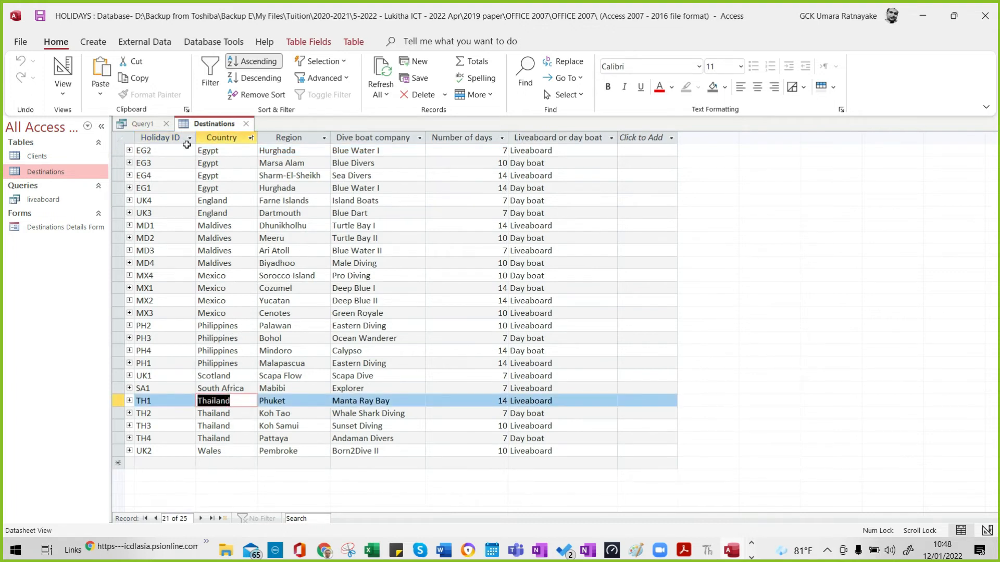
{"action": "left_click", "coordinate": [143, 124]}
{"action": "left_click", "coordinate": [470, 434]}
{"action": "key", "text": "ctrl+v"}
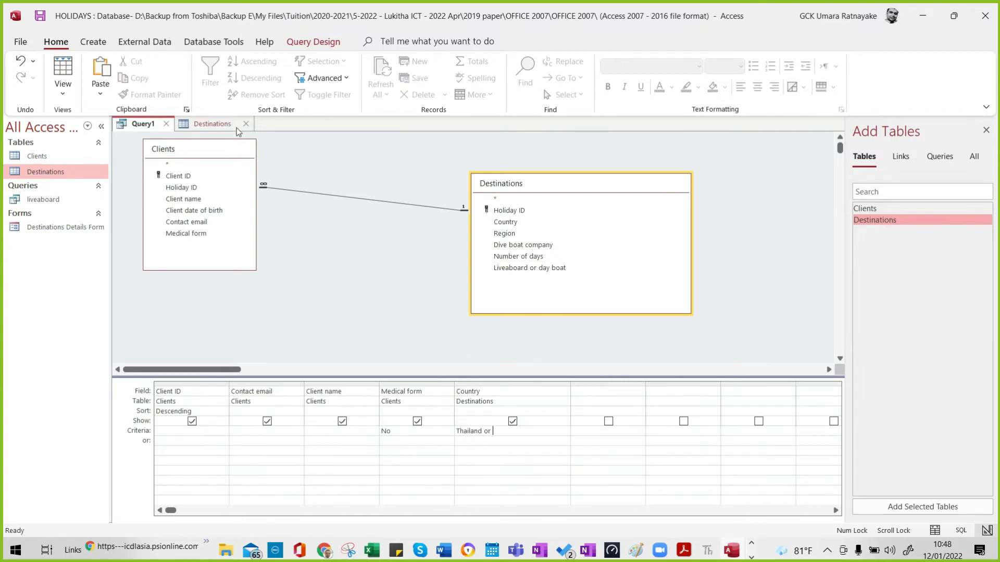
Complete the Country criterion as "Thailand" Or "Philippines", copying the second country name from the Destinations table.
{"action": "left_click", "coordinate": [221, 123]}
{"action": "double_click", "coordinate": [235, 351]}
{"action": "key", "text": "ctrl+c"}
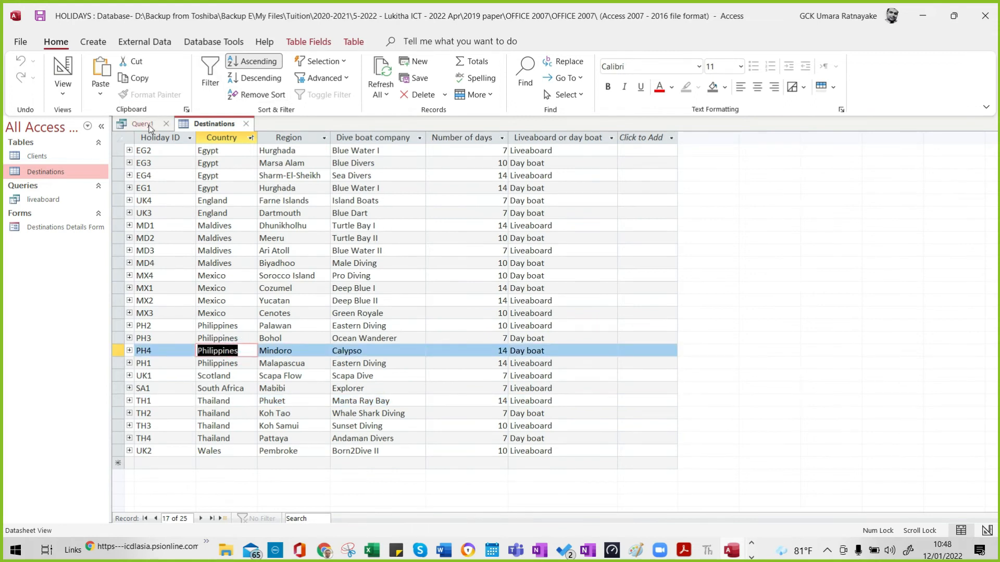
{"action": "left_click", "coordinate": [141, 124]}
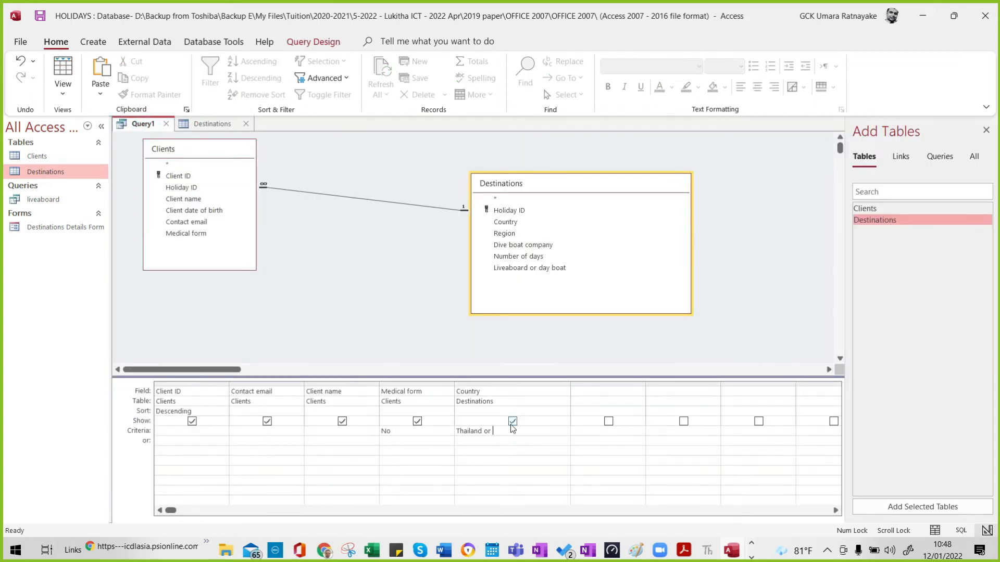
{"action": "key", "text": "ctrl+v"}
{"action": "left_click", "coordinate": [596, 467]}
Compare the query criteria with the conditions in the exam paper and run the query.
{"action": "key", "text": "alt+Tab"}
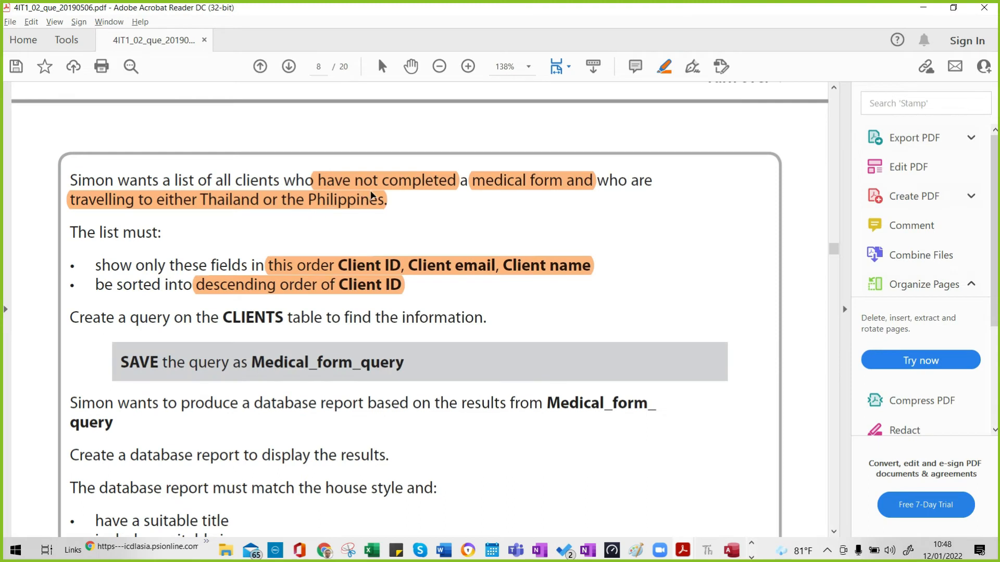
{"action": "scroll", "coordinate": [403, 218], "scroll_direction": "down", "scroll_amount": 1}
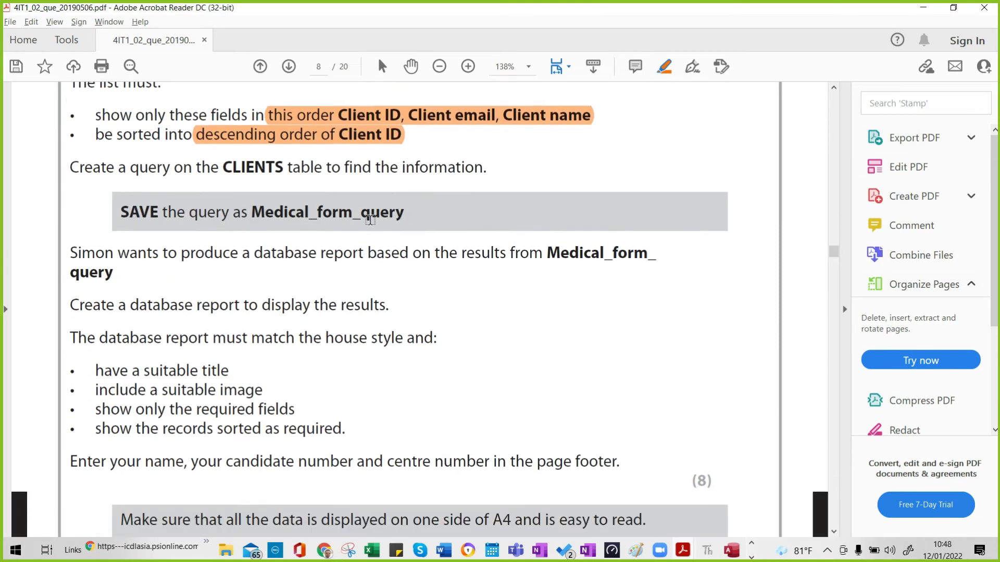
{"action": "scroll", "coordinate": [292, 178], "scroll_direction": "up", "scroll_amount": 3}
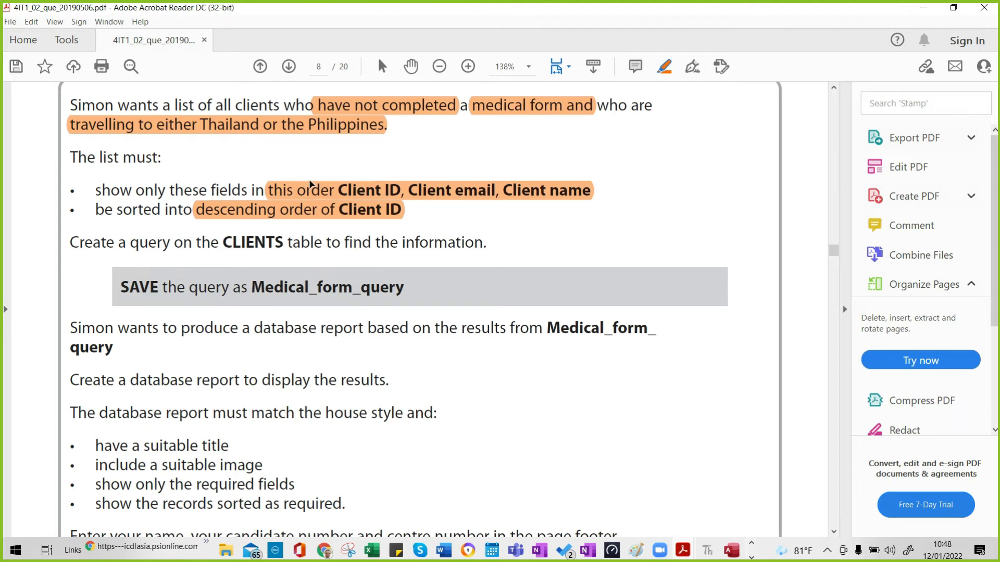
{"action": "key", "text": "alt+Tab"}
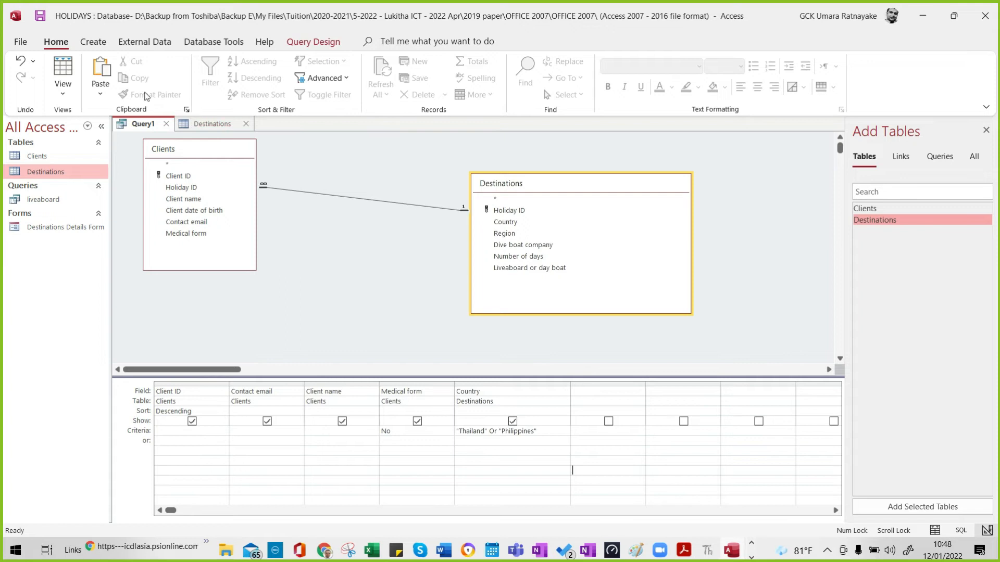
{"action": "left_click", "coordinate": [329, 47]}
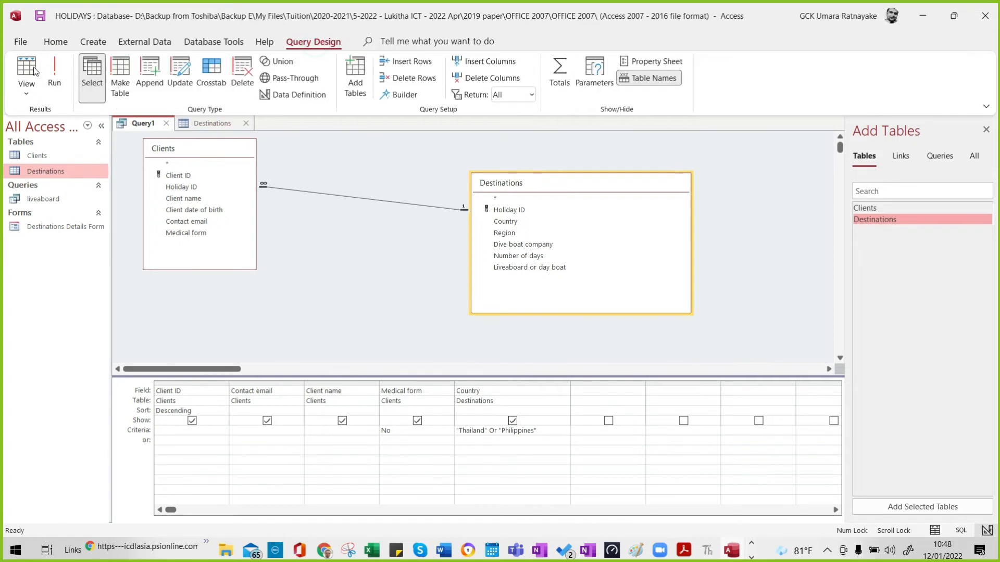
{"action": "left_click", "coordinate": [51, 74]}
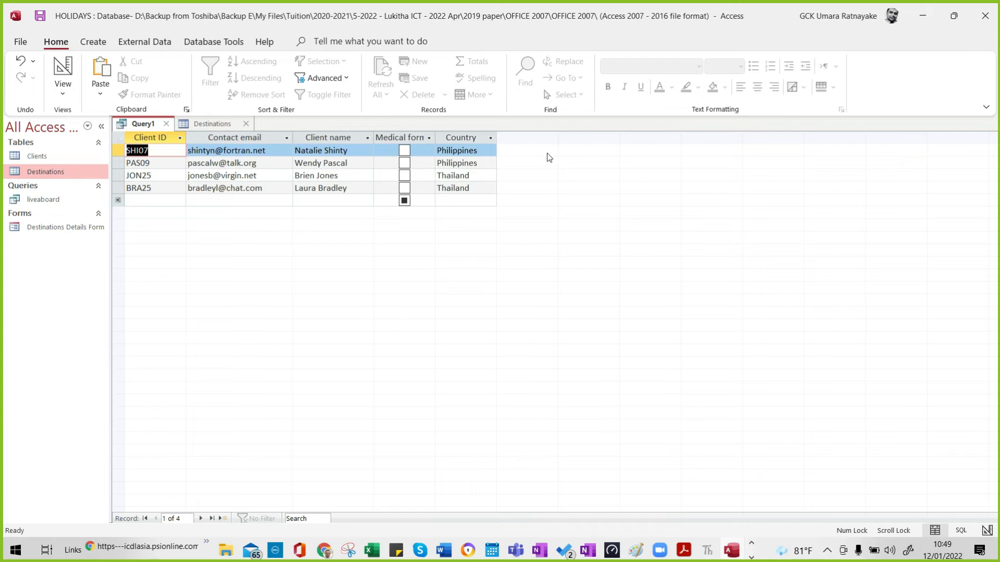
Look up the required query name in the exam paper, save the query as medical form query and close the Destinations table.
{"action": "key", "text": "alt+Tab"}
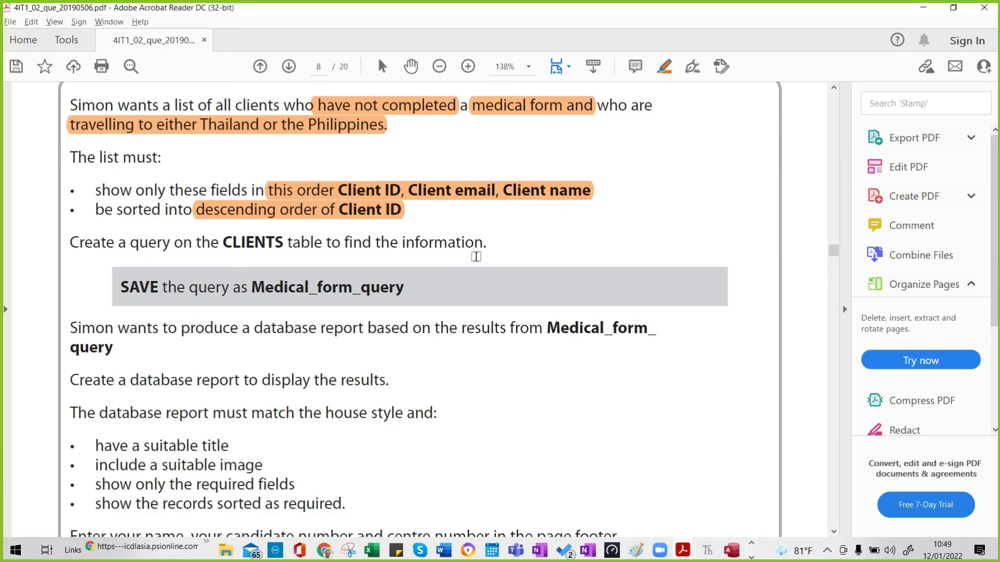
{"action": "scroll", "coordinate": [476, 256], "scroll_direction": "down", "scroll_amount": 2}
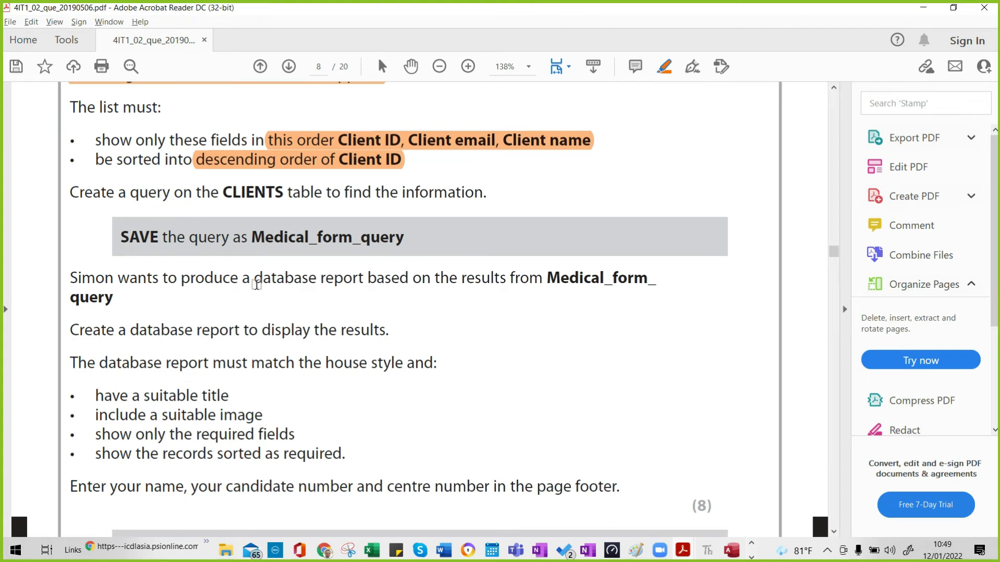
{"action": "key", "text": "alt+Tab"}
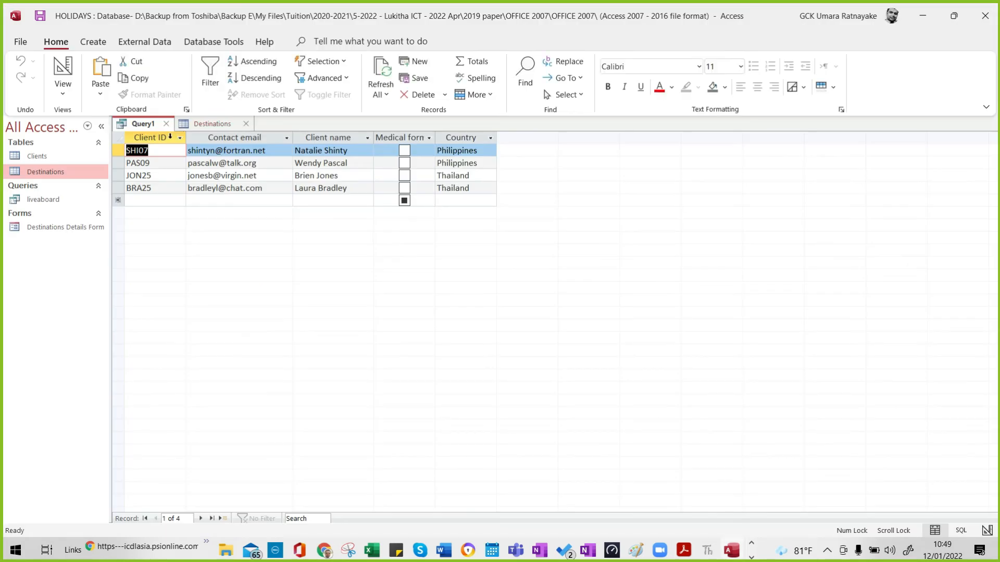
{"action": "left_click", "coordinate": [167, 124]}
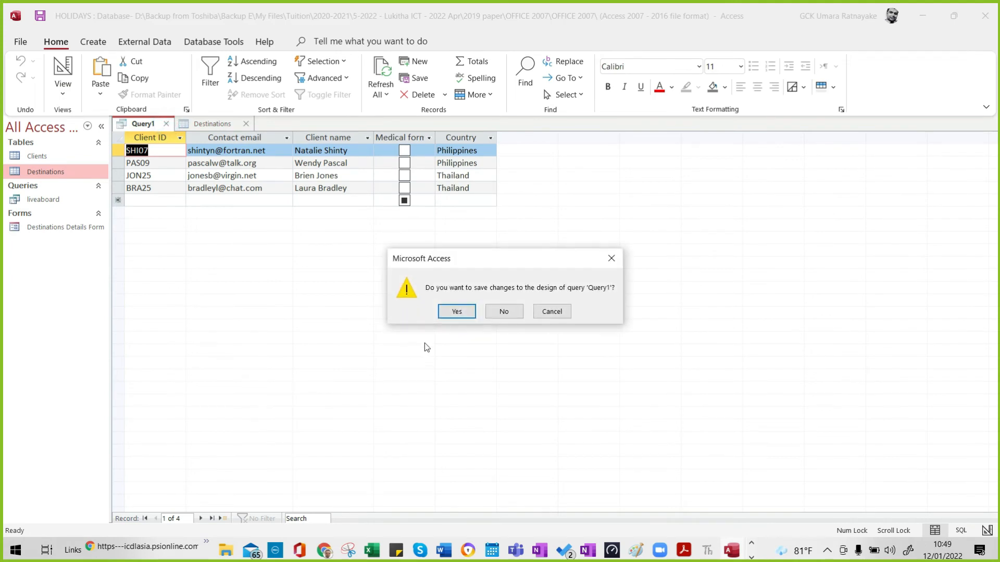
{"action": "left_click", "coordinate": [457, 314]}
{"action": "type", "text": "medical form query"}
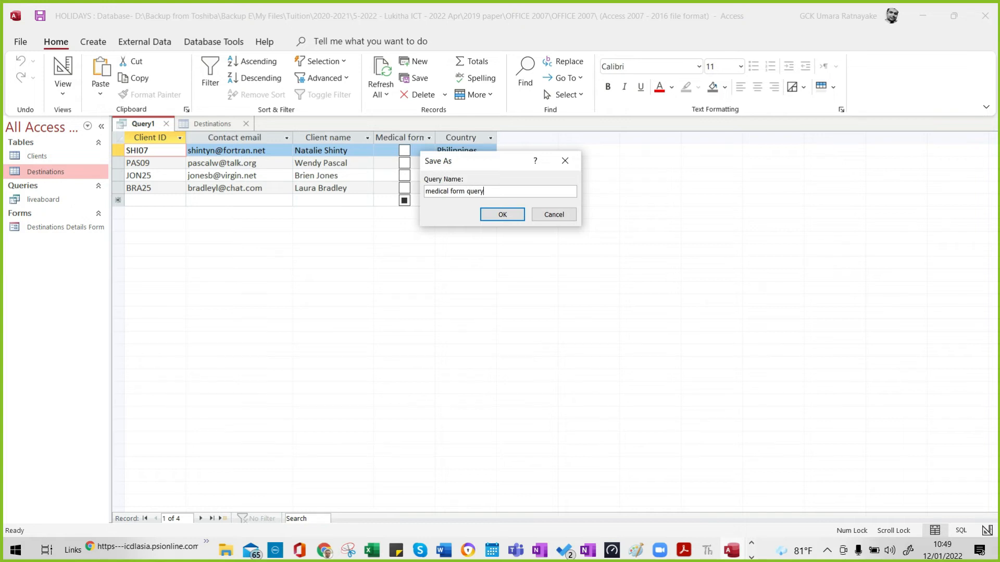
{"action": "key", "text": "Return"}
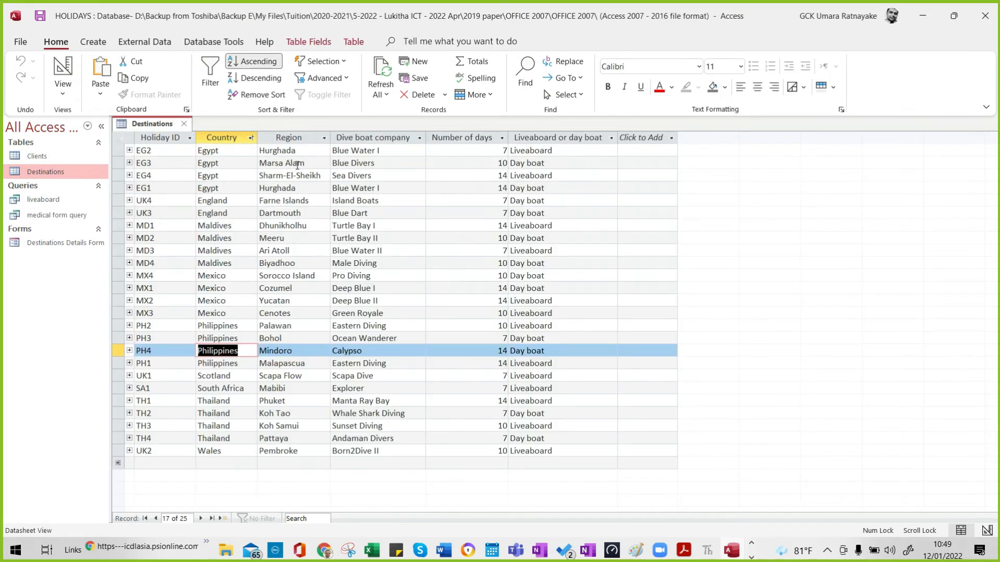
{"action": "left_click", "coordinate": [184, 124]}
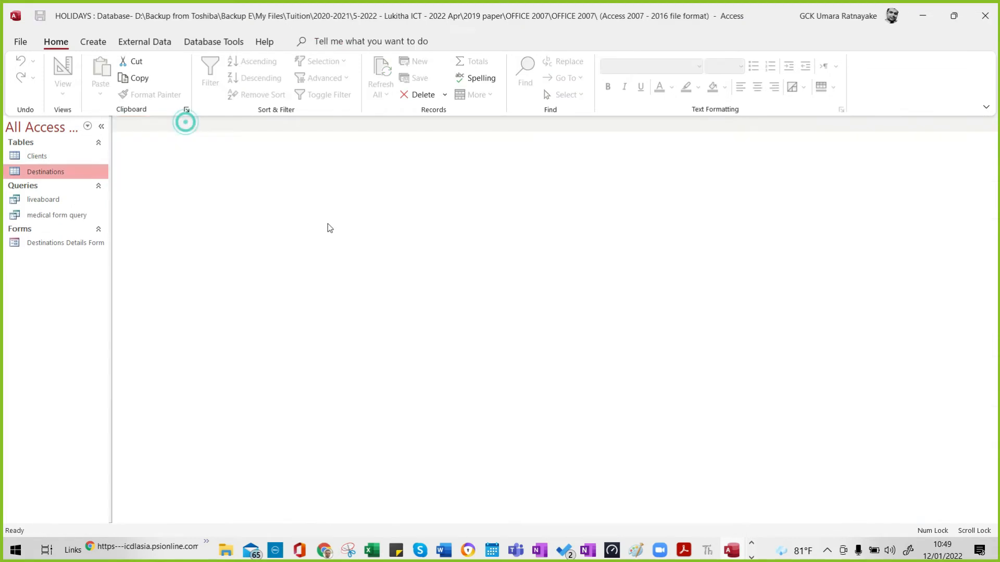
Highlight the exam paper phrases requiring a database report based on the Medical_form_query results.
{"action": "key", "text": "alt+Tab"}
{"action": "scroll", "coordinate": [373, 255], "scroll_direction": "down", "scroll_amount": 3}
{"action": "scroll", "coordinate": [373, 255], "scroll_direction": "down", "scroll_amount": 3}
{"action": "scroll", "coordinate": [314, 212], "scroll_direction": "up", "scroll_amount": 3}
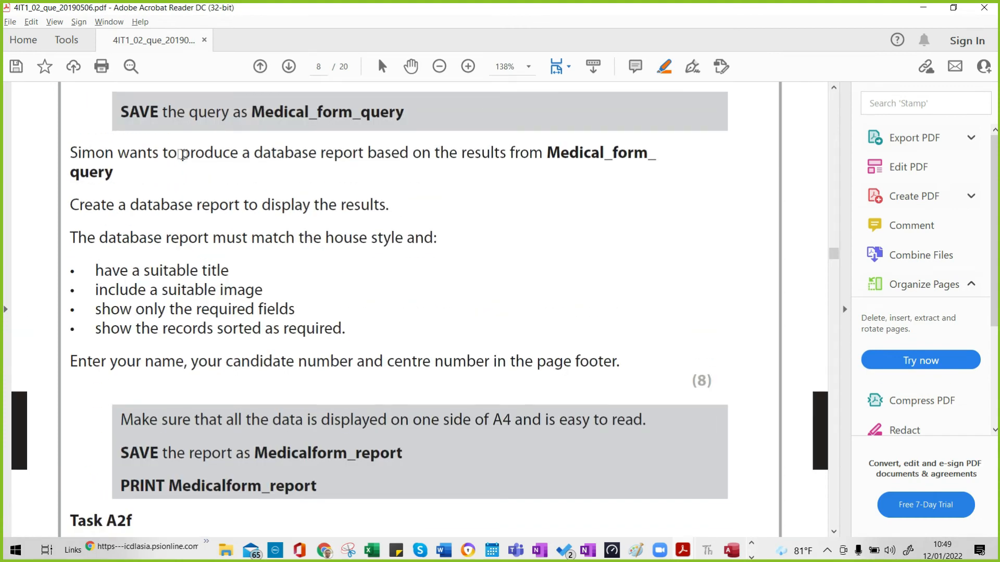
{"action": "left_click_drag", "start_coordinate": [249, 152], "coordinate": [409, 154]}
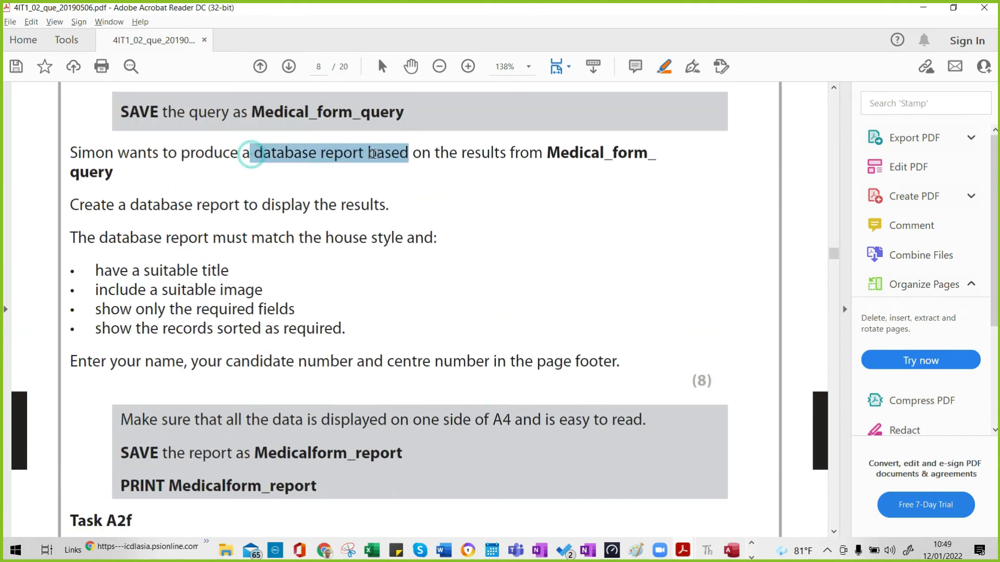
{"action": "left_click_drag", "start_coordinate": [480, 154], "coordinate": [618, 163]}
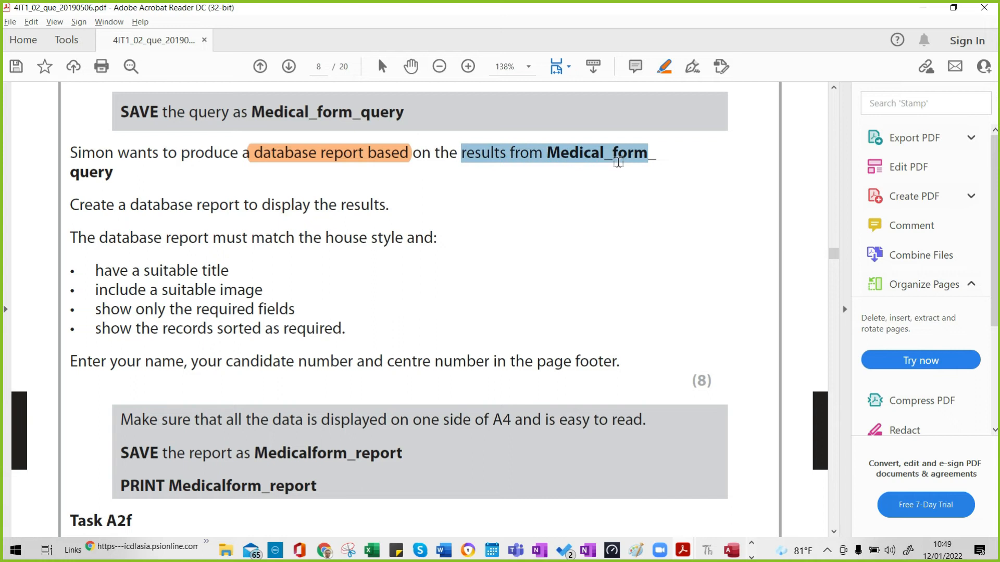
{"action": "left_click_drag", "start_coordinate": [131, 206], "coordinate": [363, 214]}
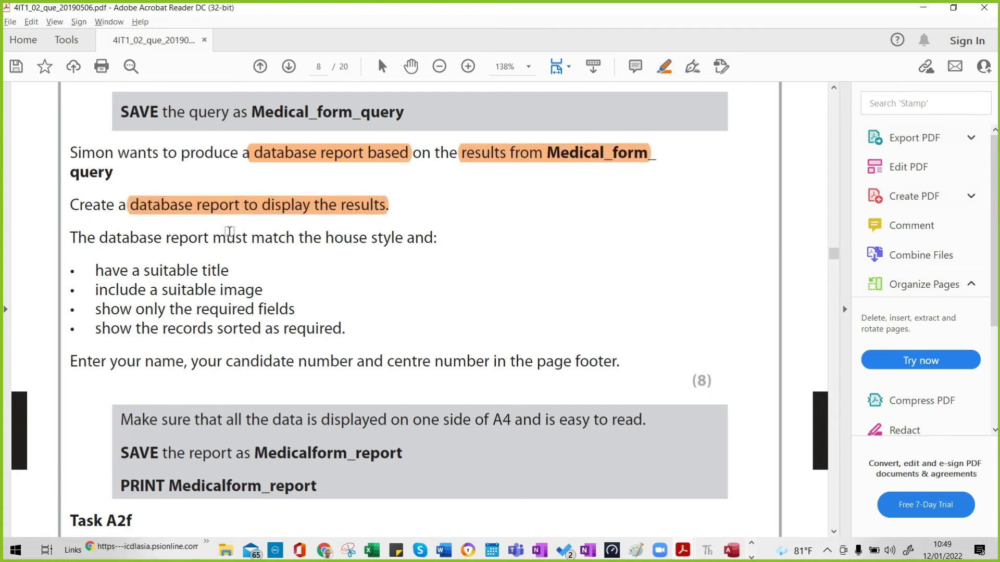
Highlight the report's house style, suitable title, suitable image, required fields and record sorting requirements in the exam paper.
{"action": "left_click_drag", "start_coordinate": [167, 238], "coordinate": [404, 238]}
{"action": "left_click_drag", "start_coordinate": [159, 270], "coordinate": [229, 270]}
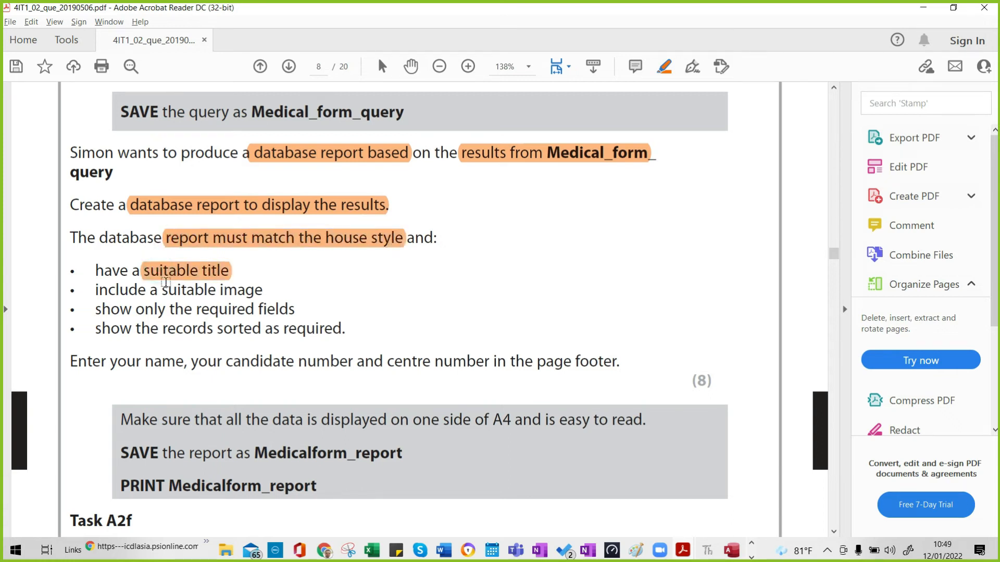
{"action": "left_click_drag", "start_coordinate": [95, 289], "coordinate": [233, 285]}
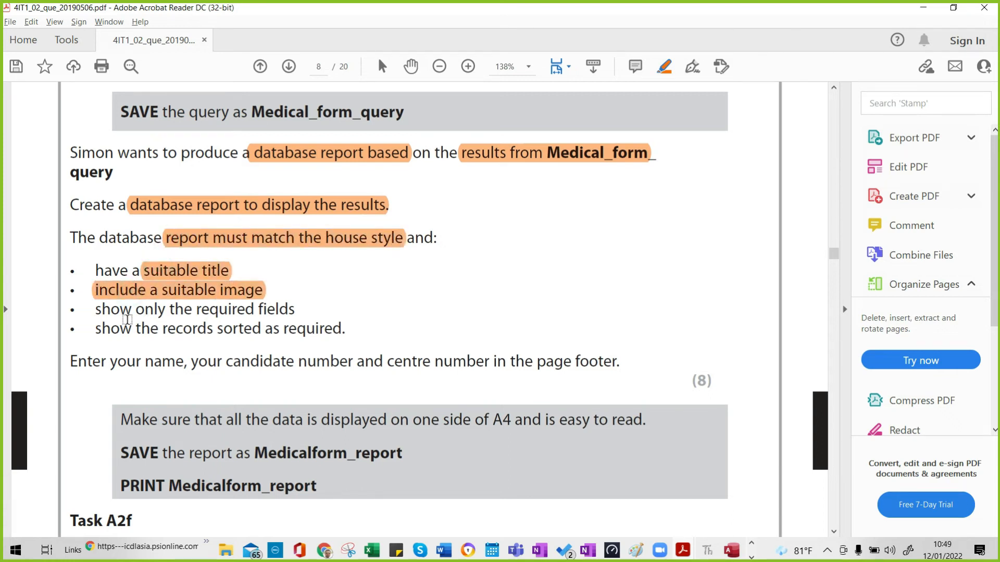
{"action": "left_click_drag", "start_coordinate": [134, 310], "coordinate": [295, 309]}
{"action": "left_click_drag", "start_coordinate": [163, 329], "coordinate": [320, 330]}
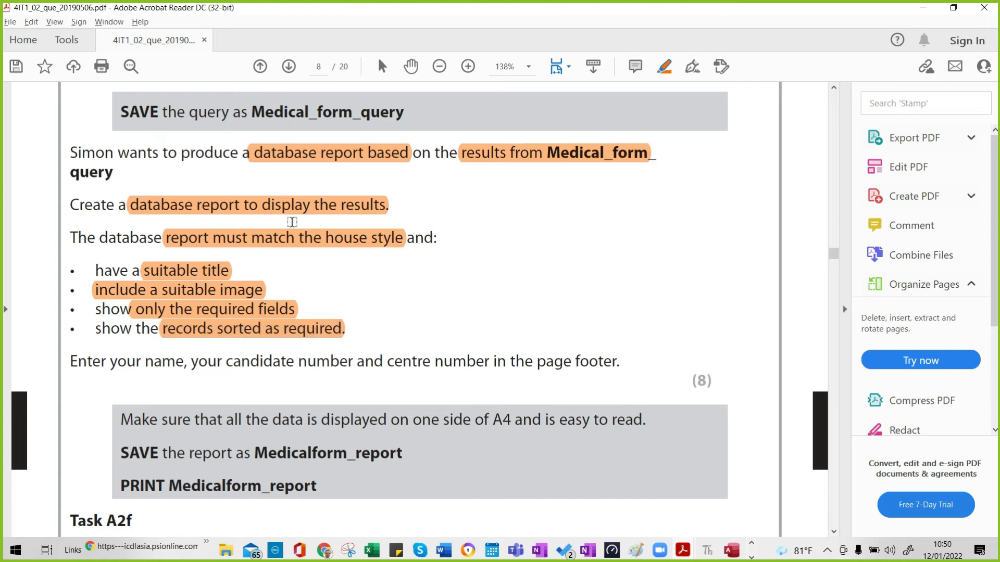
Open the medical form query in design view and exclude the Medical form and Country fields from the displayed results.
{"action": "key", "text": "alt+Tab"}
{"action": "left_click", "coordinate": [45, 201]}
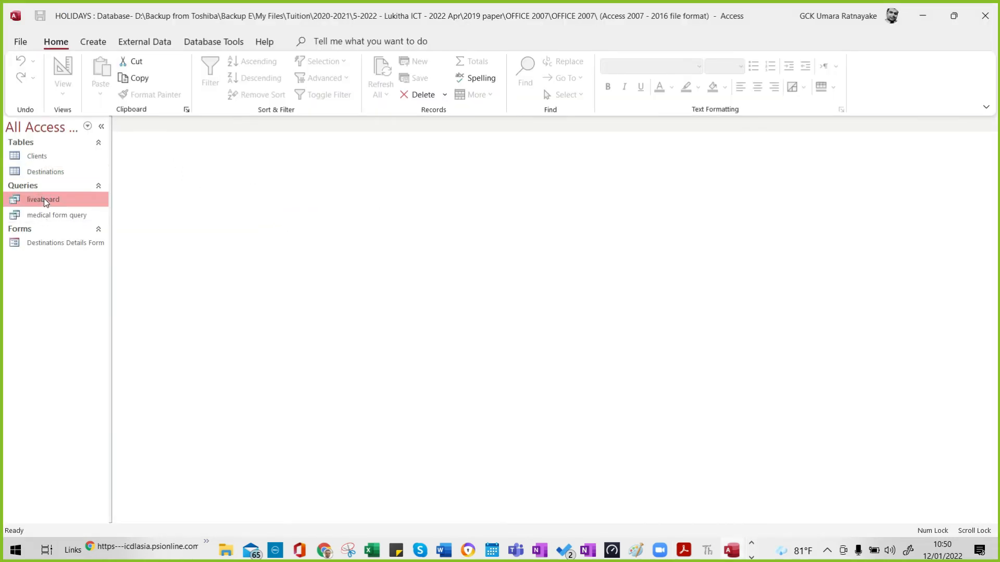
{"action": "left_click", "coordinate": [74, 228]}
{"action": "left_click", "coordinate": [74, 216]}
{"action": "left_click", "coordinate": [61, 228]}
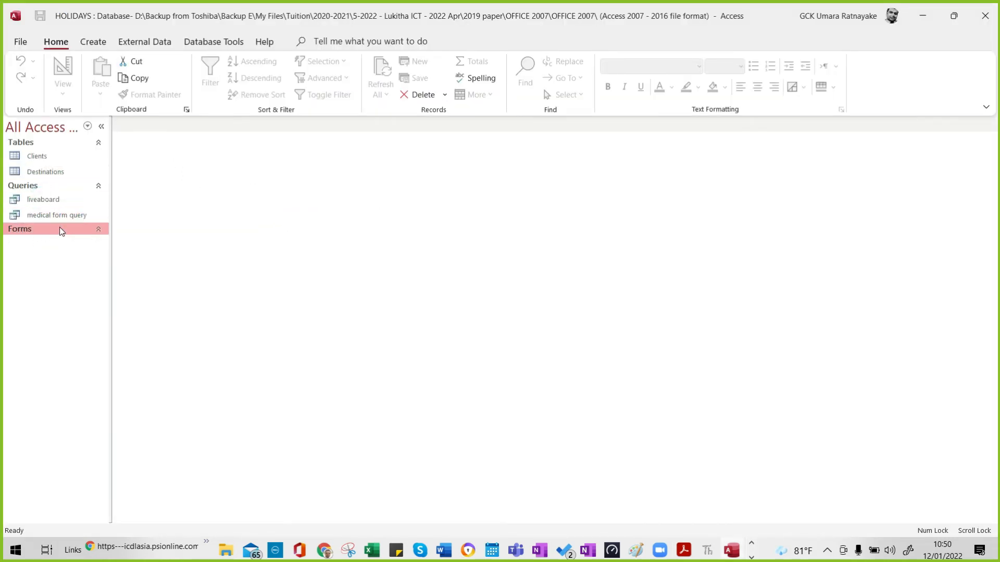
{"action": "left_click", "coordinate": [64, 216]}
{"action": "right_click", "coordinate": [66, 217]}
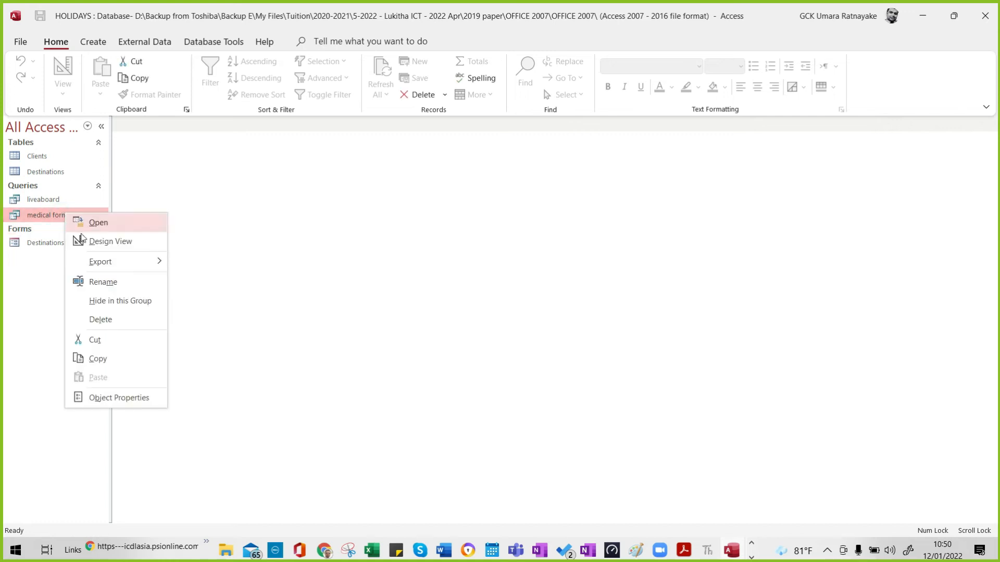
{"action": "left_click", "coordinate": [84, 241]}
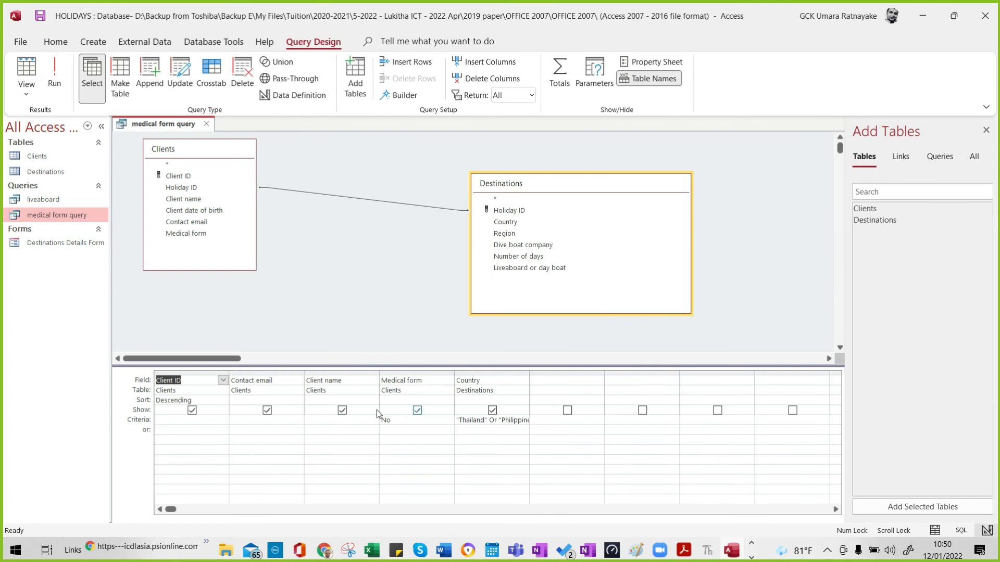
{"action": "left_click", "coordinate": [417, 410]}
{"action": "left_click", "coordinate": [492, 411]}
Run the medical form query to check its displayed fields, close it and save the design changes.
{"action": "left_click", "coordinate": [50, 78]}
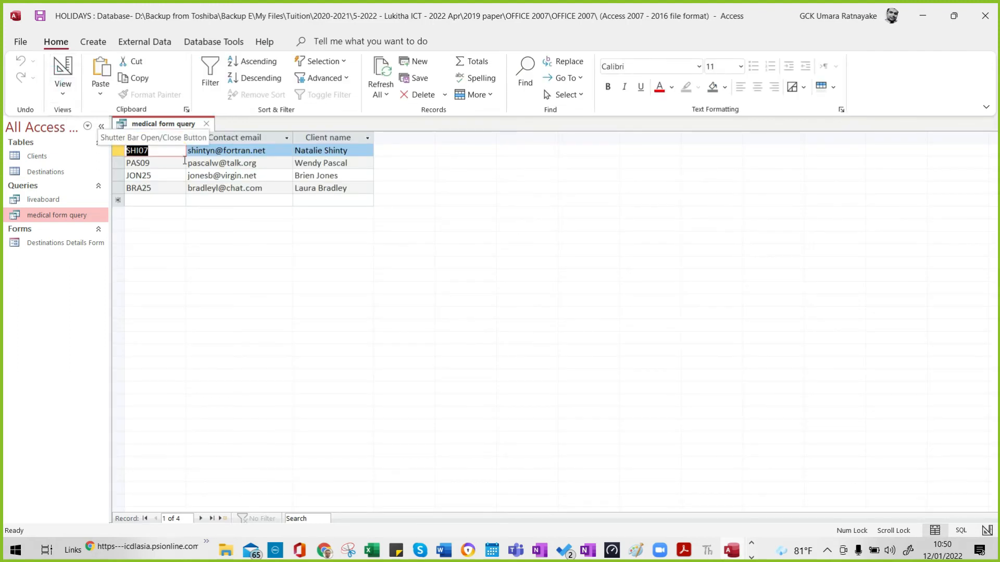
{"action": "left_click", "coordinate": [208, 124]}
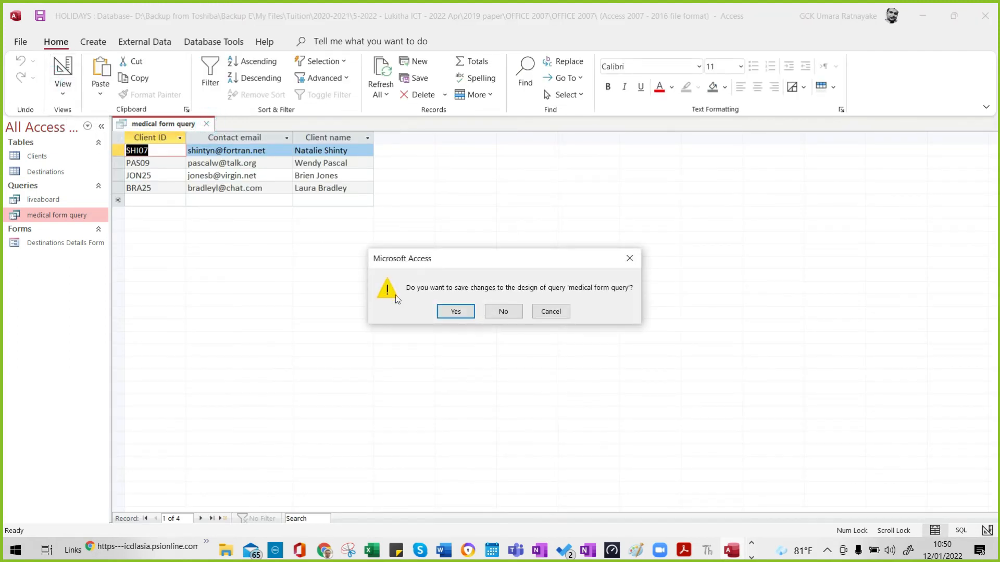
{"action": "left_click", "coordinate": [449, 312]}
Start a report with the Report Wizard from the medical form query and include all its available fields.
{"action": "left_click", "coordinate": [94, 41]}
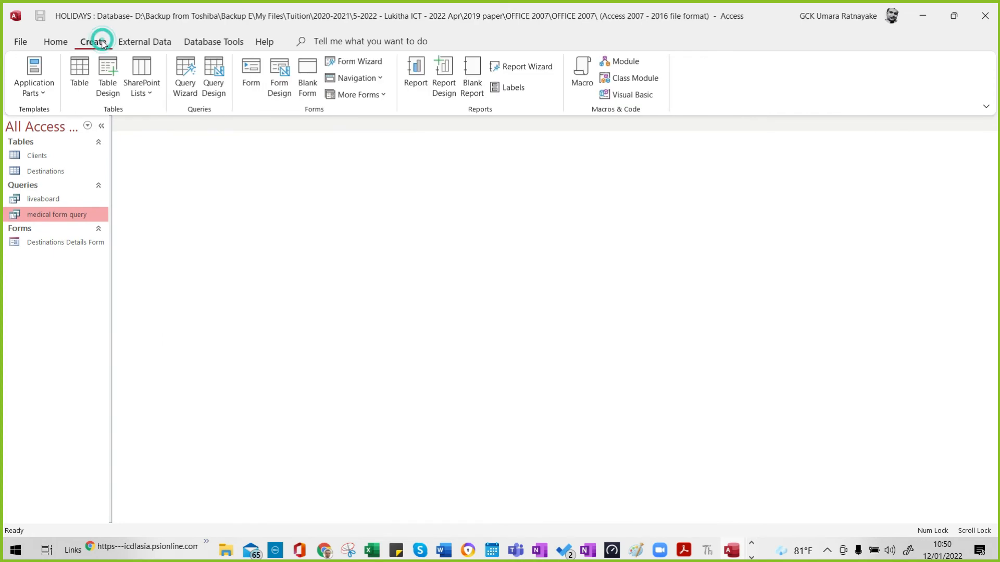
{"action": "left_click", "coordinate": [521, 68]}
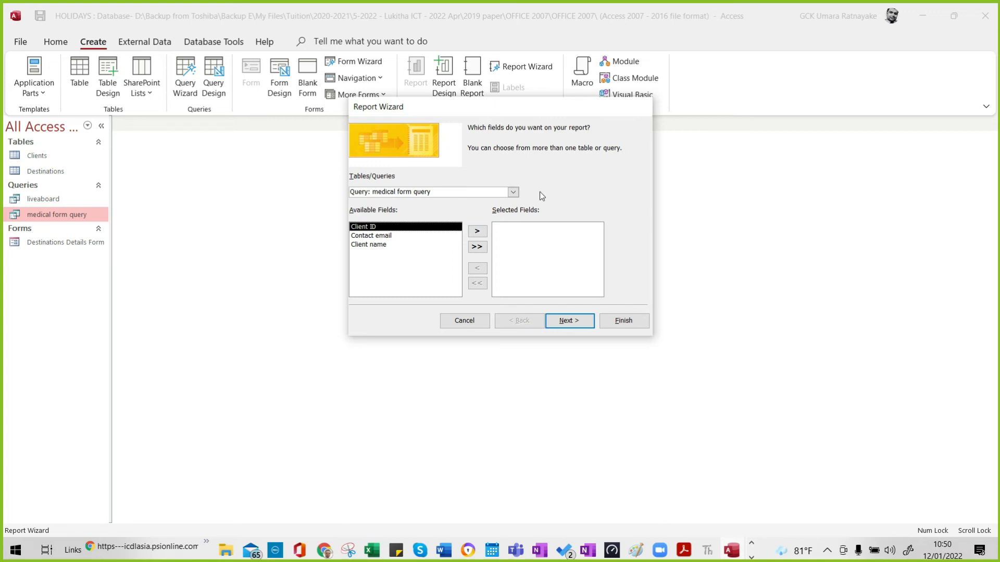
{"action": "left_click", "coordinate": [513, 193]}
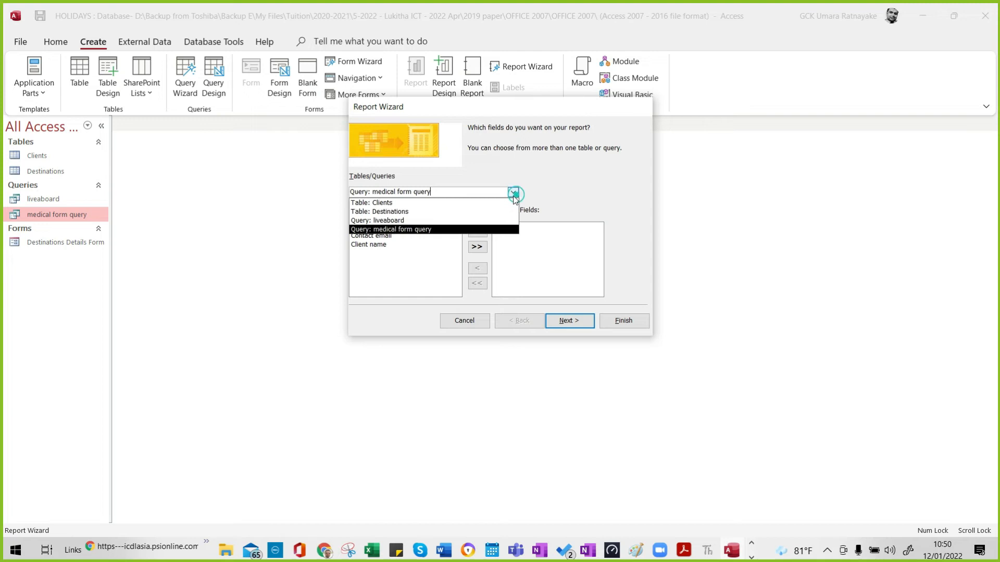
{"action": "left_click", "coordinate": [580, 177]}
{"action": "left_click", "coordinate": [477, 247]}
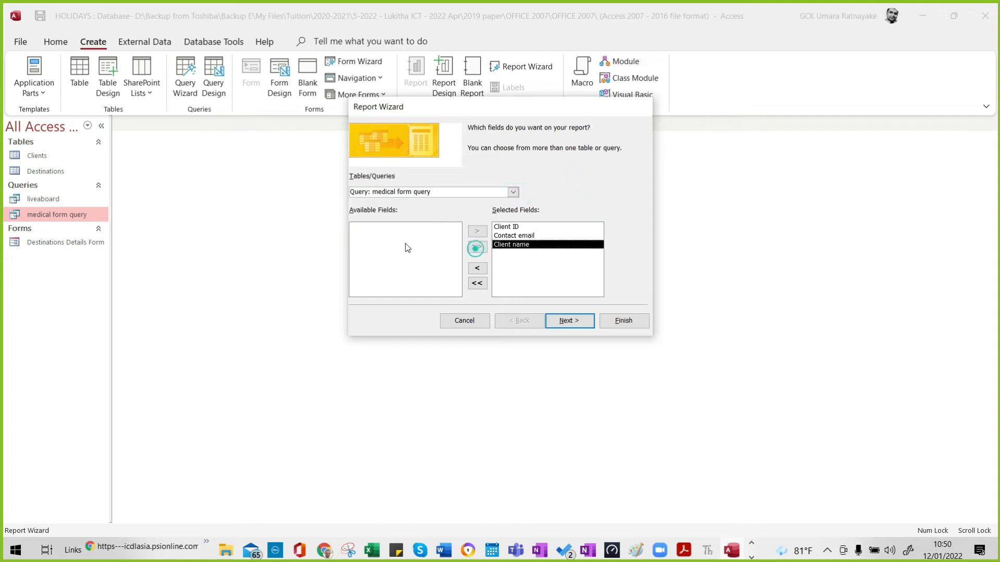
Check the exam paper's report requirements and continue with no grouping or added sorting, a tabular layout and portrait orientation.
{"action": "key", "text": "alt+Tab"}
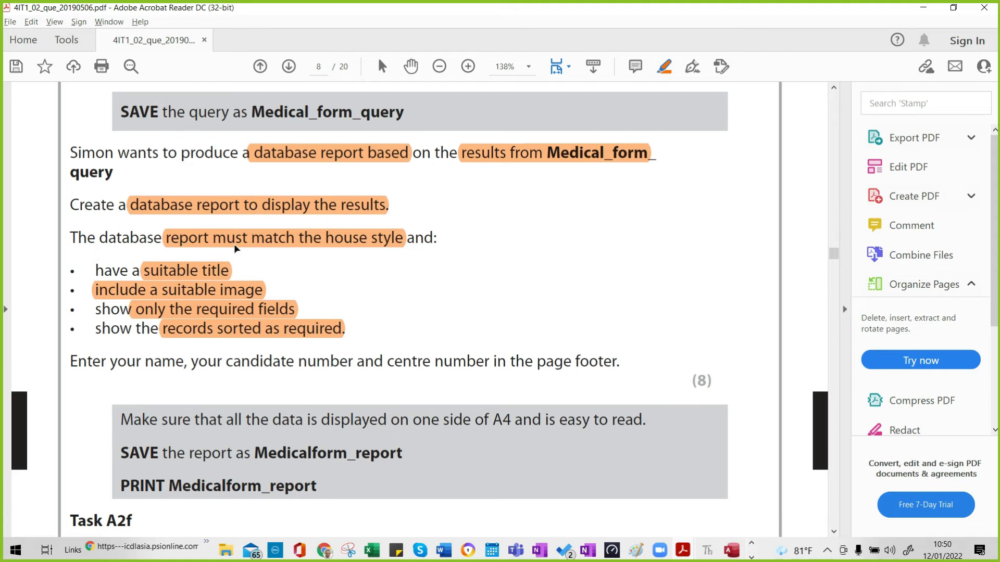
{"action": "key", "text": "alt+Tab"}
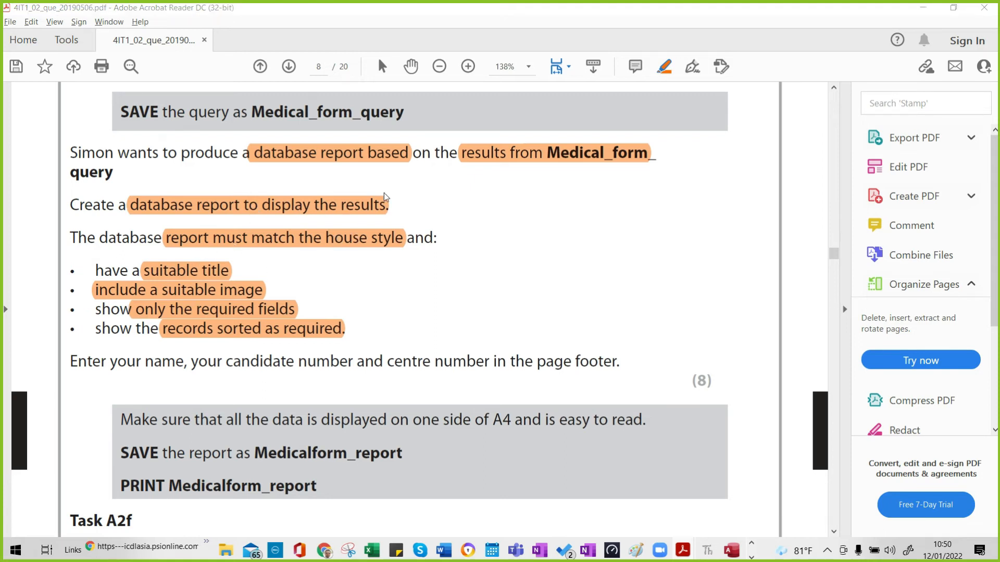
{"action": "left_click", "coordinate": [573, 327]}
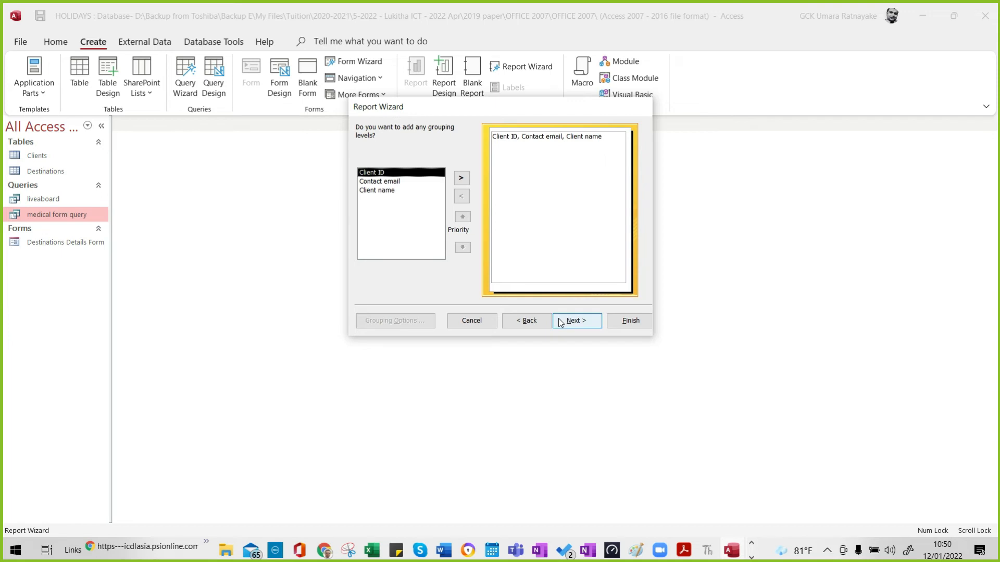
{"action": "left_click", "coordinate": [830, 556]}
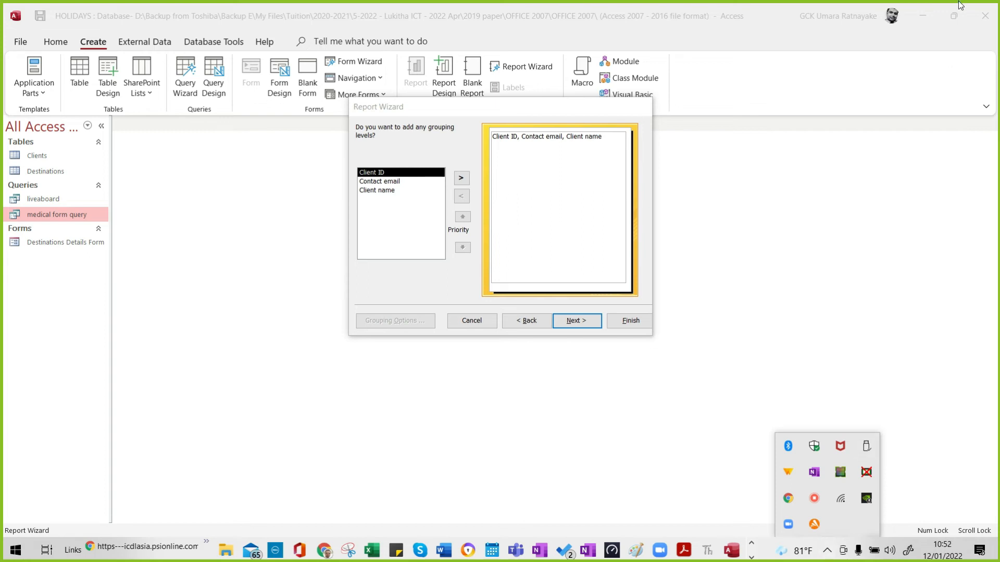
{"action": "left_click", "coordinate": [484, 114]}
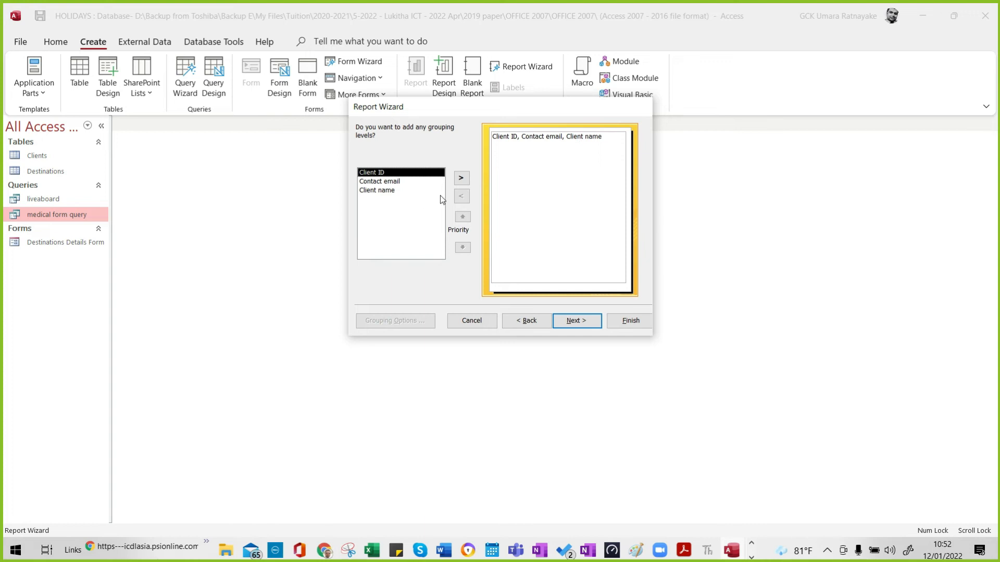
{"action": "left_click", "coordinate": [575, 320]}
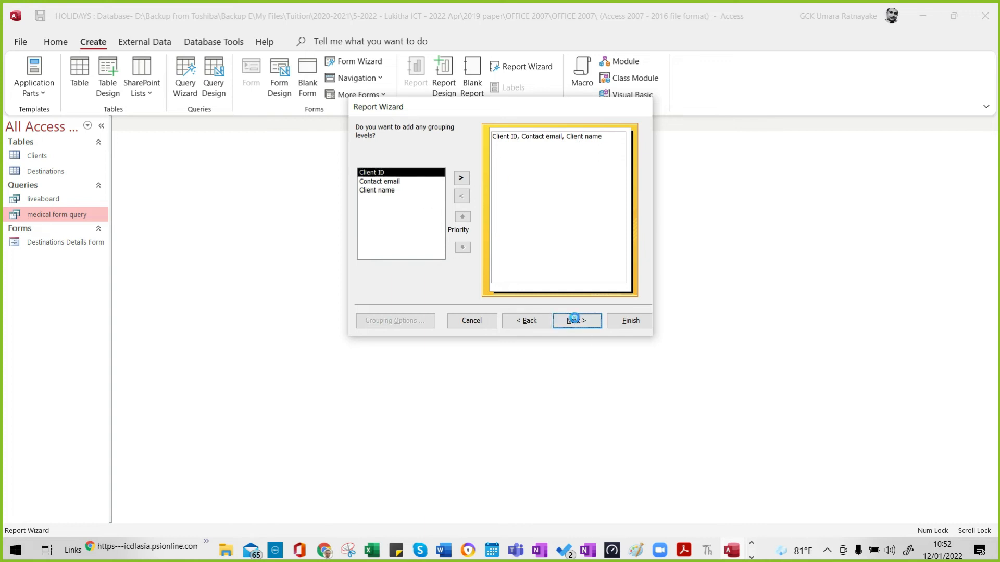
{"action": "key", "text": "alt+Tab"}
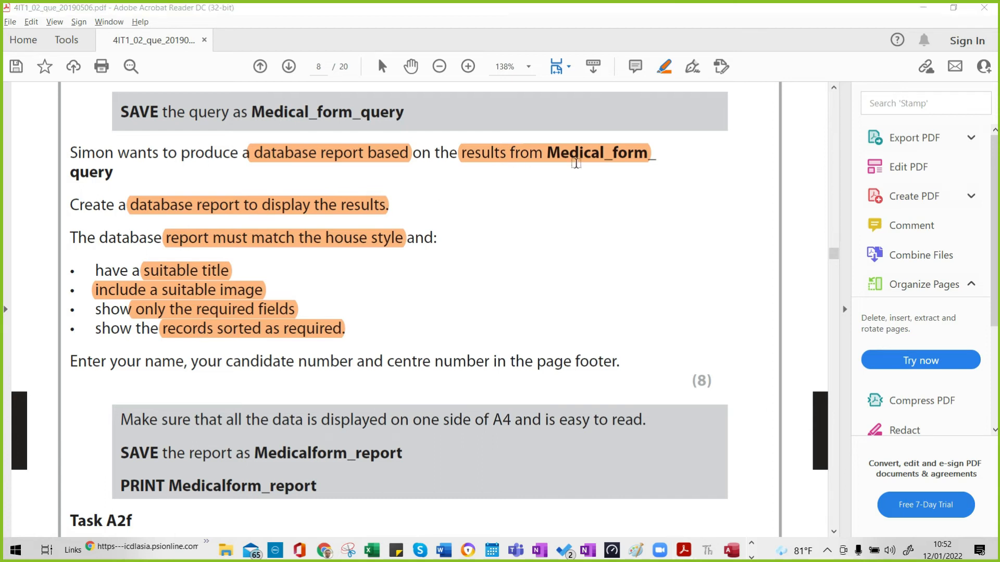
{"action": "key", "text": "alt+Tab"}
{"action": "left_click", "coordinate": [573, 319]}
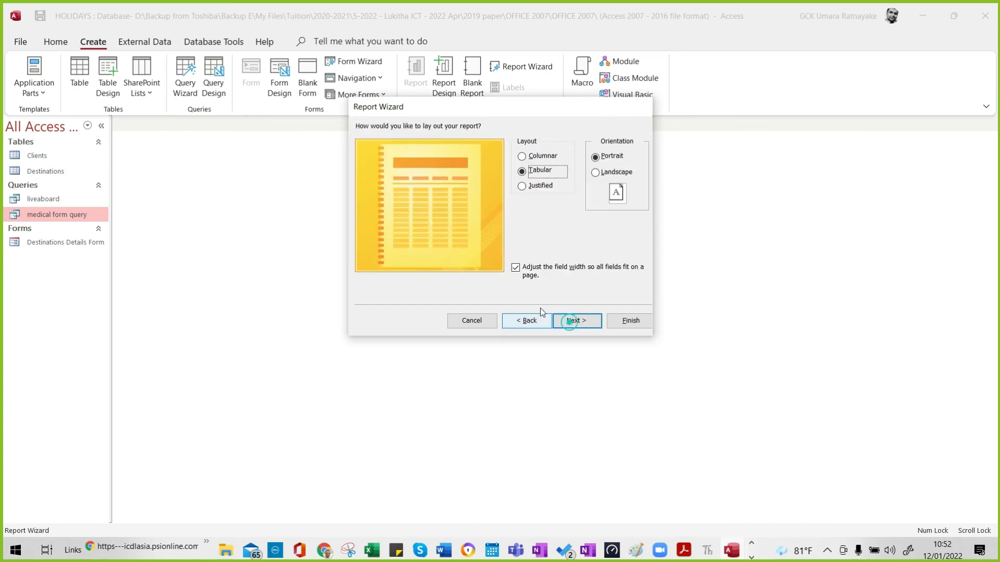
{"action": "left_click", "coordinate": [570, 322]}
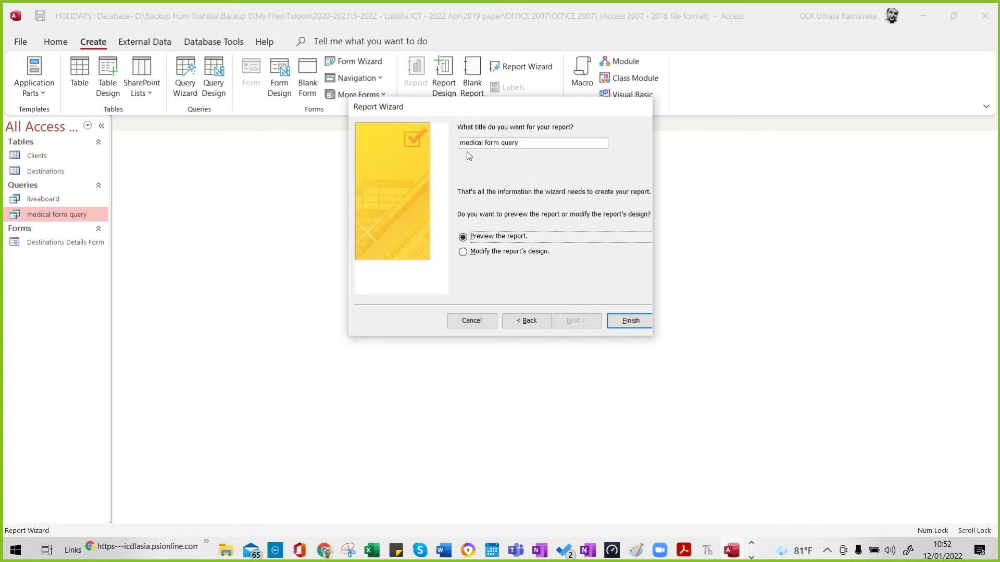
Check the exam paper's client criteria and try to title the report "Clients Visiting Thailand and Philipines without the Medical Form".
{"action": "left_click_drag", "start_coordinate": [524, 144], "coordinate": [458, 143]}
{"action": "key", "text": "alt+Tab"}
{"action": "key", "text": "alt+Tab"}
{"action": "scroll", "coordinate": [312, 179], "scroll_direction": "up", "scroll_amount": 5}
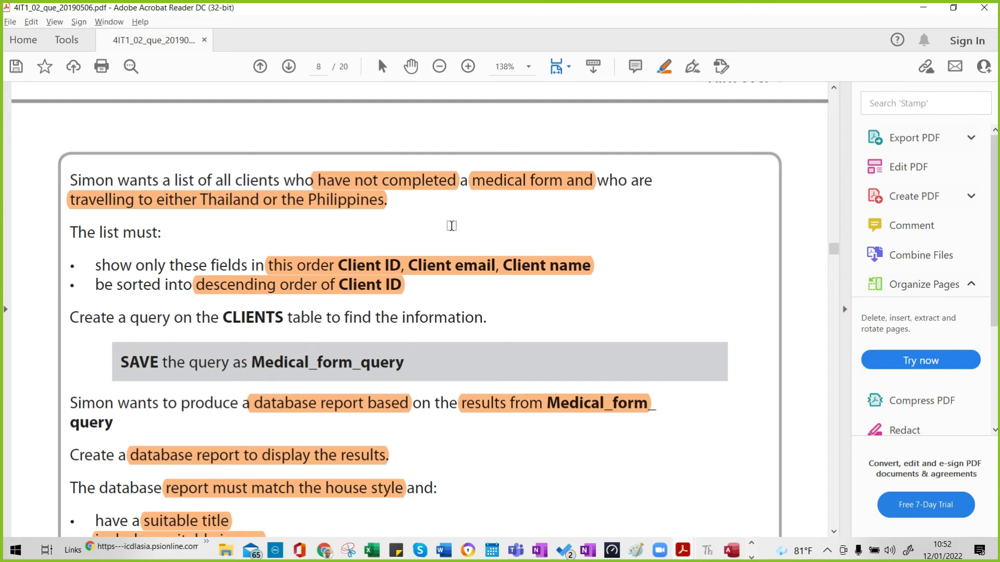
{"action": "key", "text": "alt+Tab"}
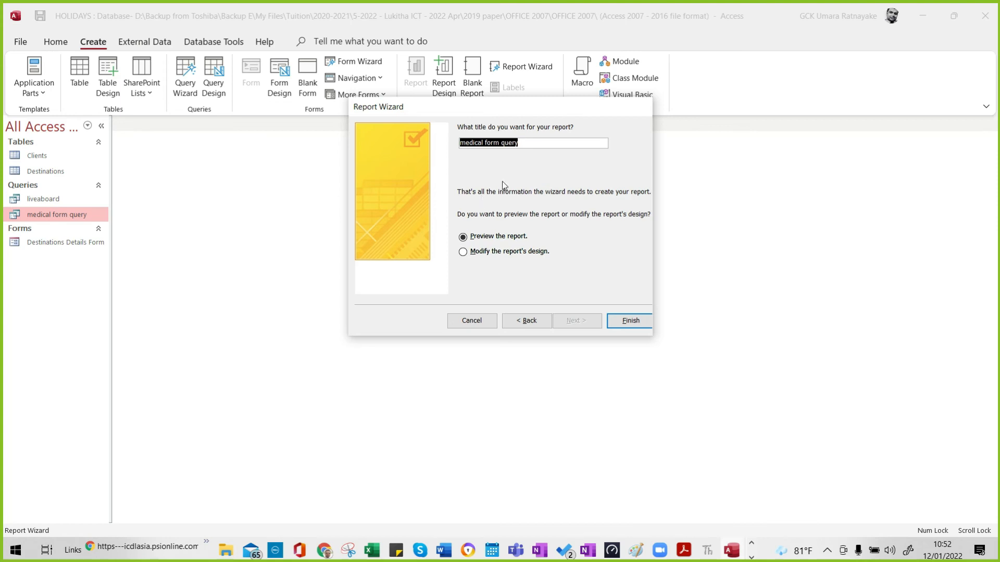
{"action": "type", "text": "Clients Visiting Thailand and Ph"}
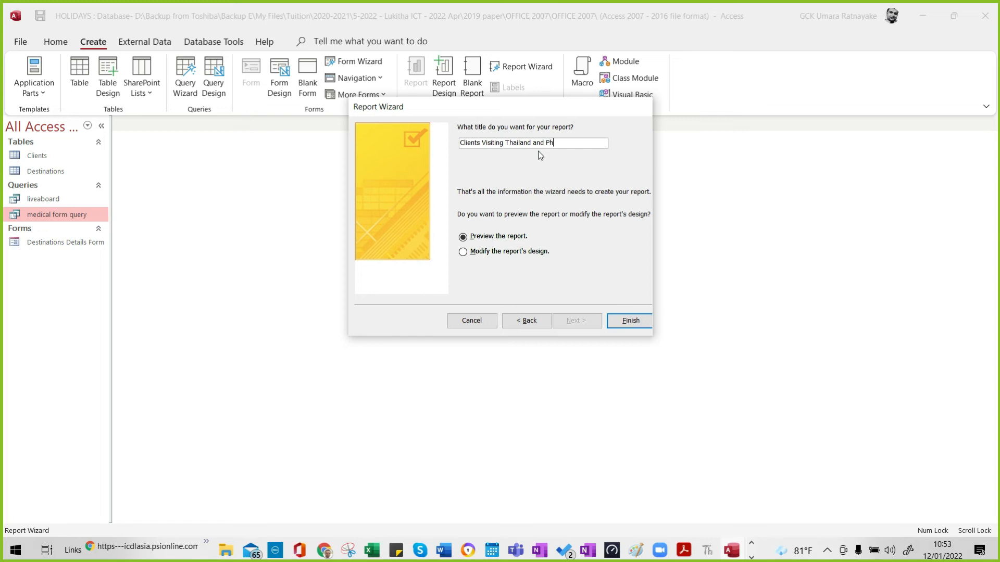
{"action": "type", "text": "ilipines without the"}
{"action": "type", "text": "Medical Form"}
{"action": "key", "text": "Return"}
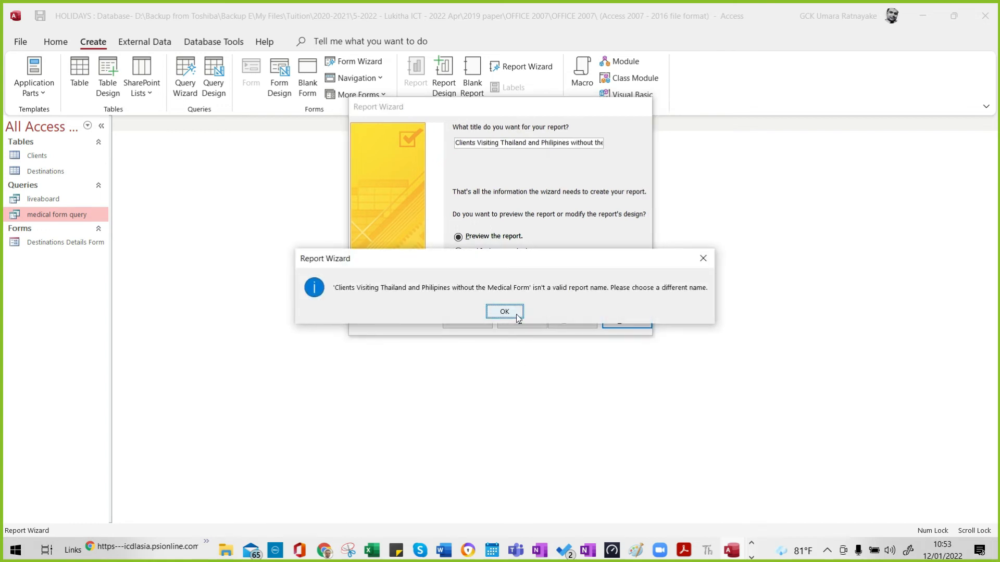
Shorten the report title to "Clients Visiting Thailand Philipines without the Medical Form" and finish the wizard with a preview.
{"action": "left_click", "coordinate": [702, 262]}
{"action": "left_click", "coordinate": [528, 143]}
{"action": "left_click_drag", "start_coordinate": [556, 142], "coordinate": [666, 144]}
{"action": "left_click", "coordinate": [500, 143]}
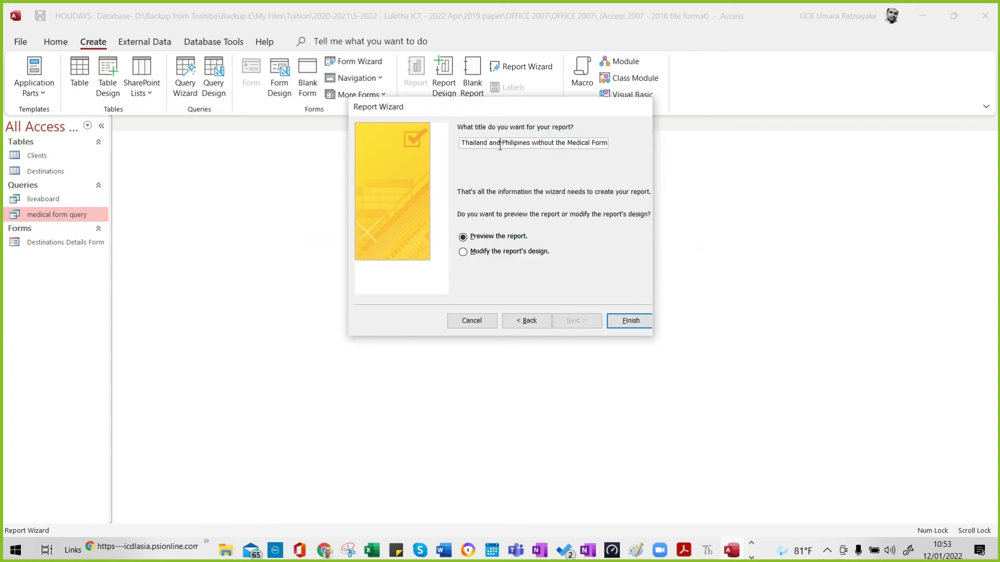
{"action": "key", "text": "BackSpace"}
{"action": "key", "text": "BackSpace"}
{"action": "key", "text": "BackSpace"}
{"action": "key", "text": "BackSpace"}
{"action": "key", "text": "Return"}
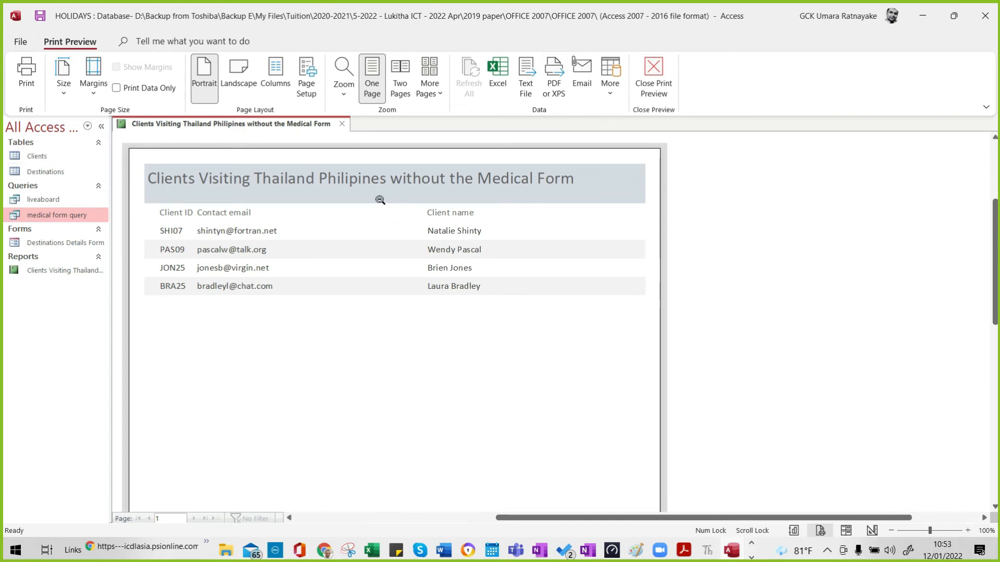
Close the report's print preview and show the report in Layout View.
{"action": "left_click", "coordinate": [655, 78]}
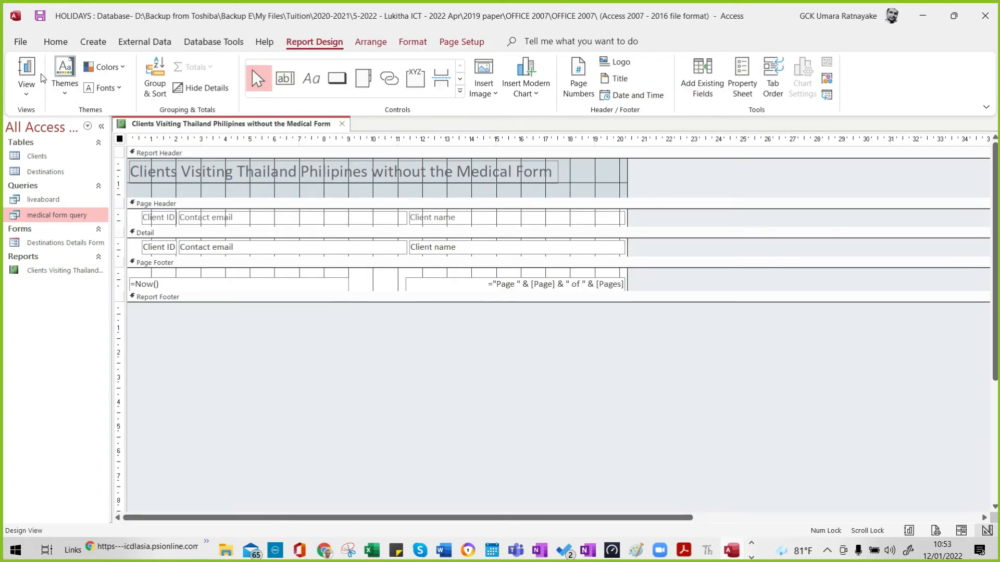
{"action": "left_click", "coordinate": [26, 92]}
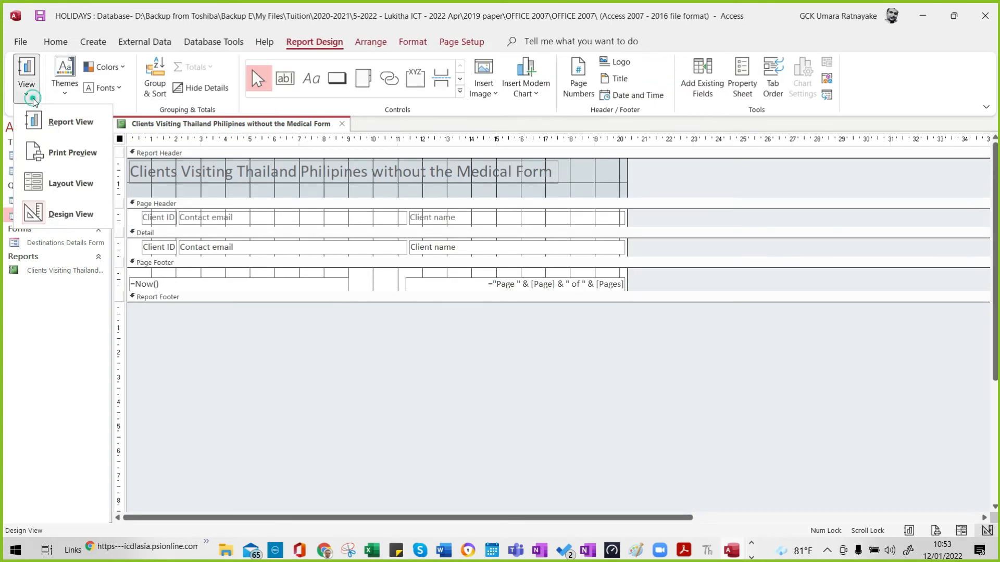
{"action": "left_click", "coordinate": [67, 183]}
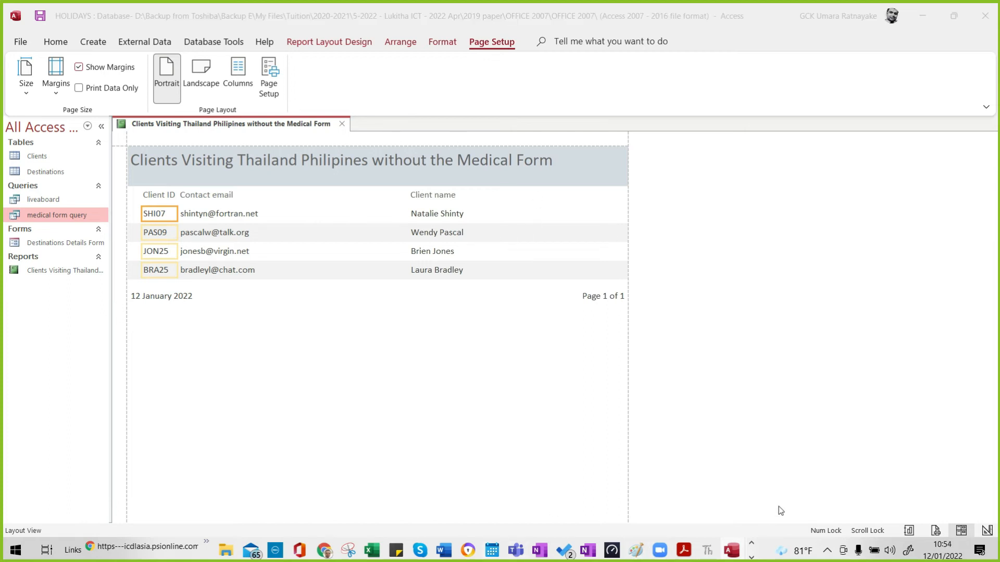
{"action": "left_click", "coordinate": [827, 550]}
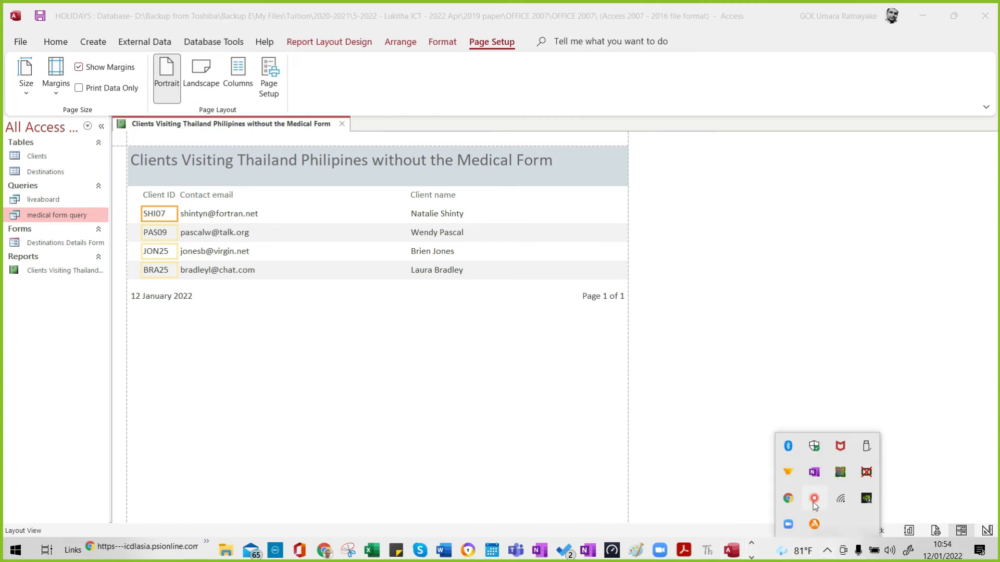
{"action": "left_click", "coordinate": [731, 317]}
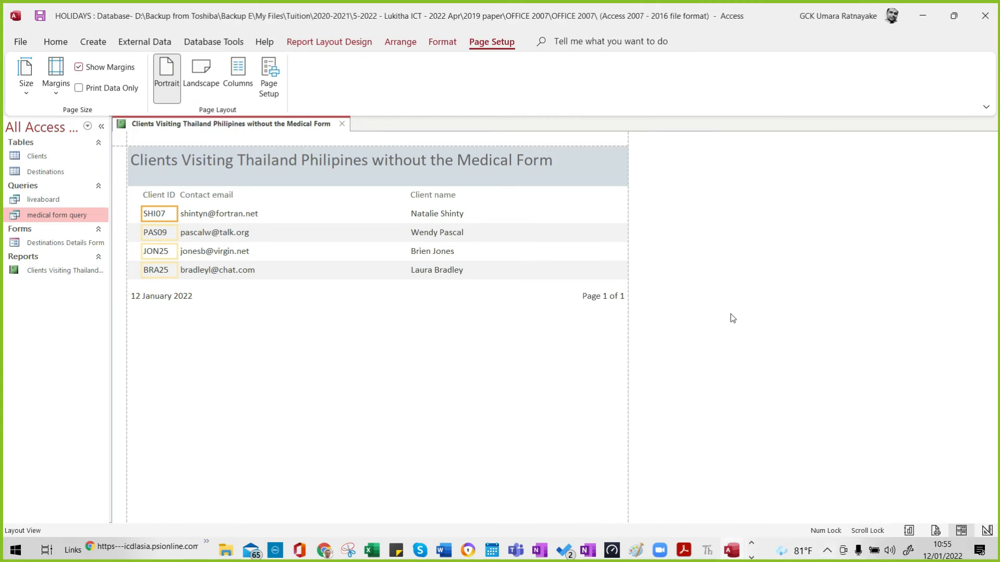
{"action": "left_click", "coordinate": [831, 557]}
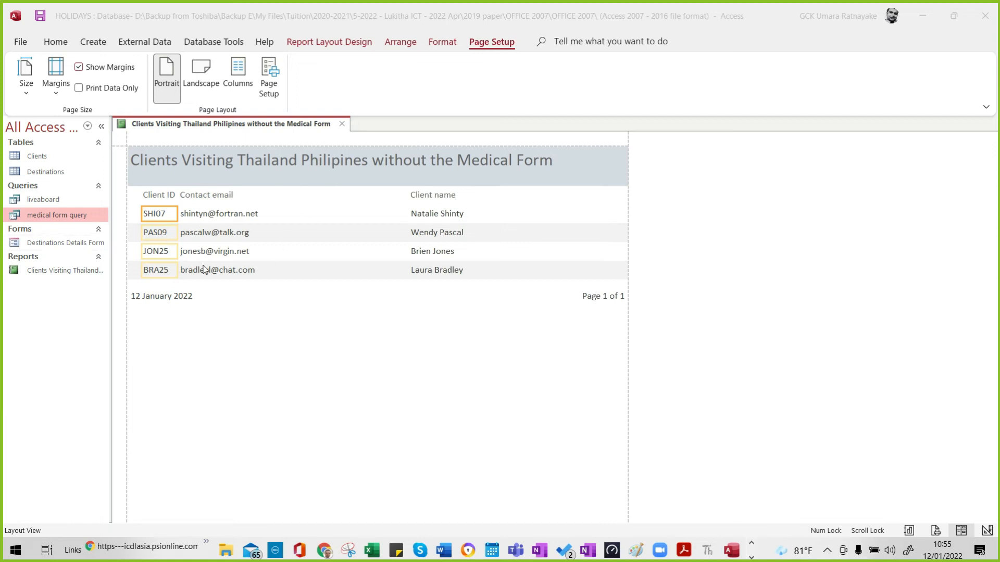
Examine the report's Client ID, Contact email and Client name columns in Layout View, selecting their headings and values in turn.
{"action": "left_click", "coordinate": [56, 42]}
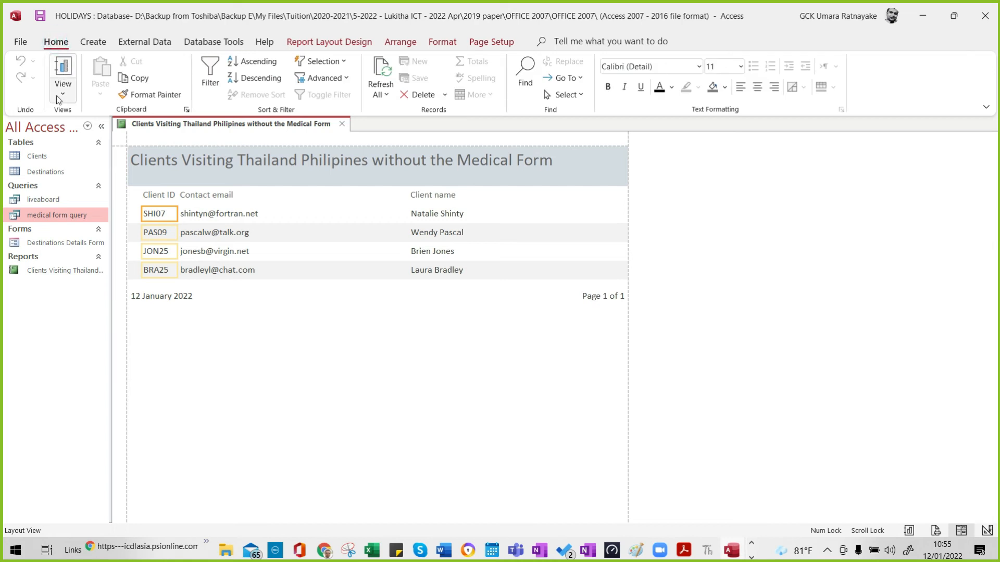
{"action": "left_click", "coordinate": [58, 99]}
{"action": "left_click", "coordinate": [100, 188]}
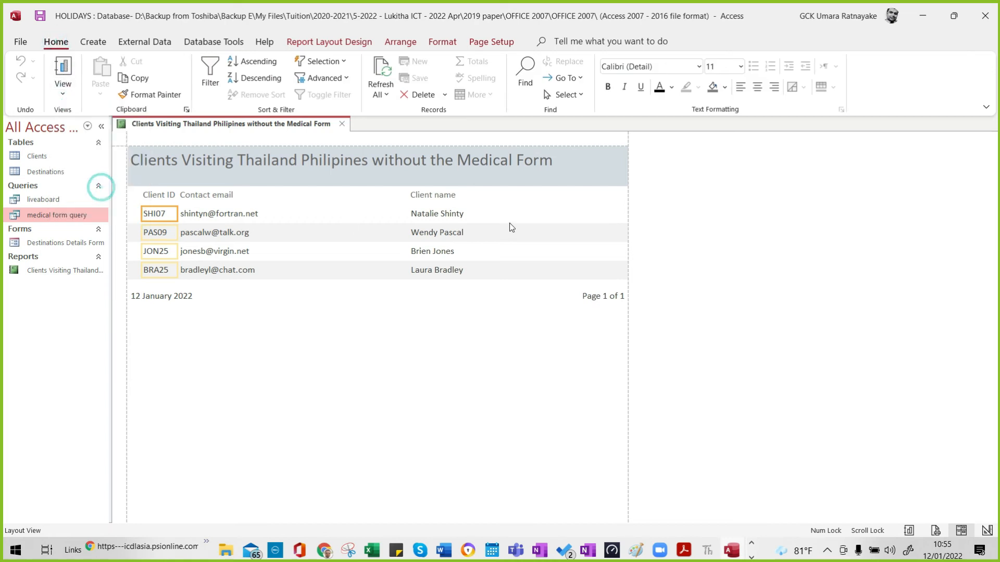
{"action": "left_click", "coordinate": [174, 196]}
{"action": "left_click", "coordinate": [159, 215]}
{"action": "left_click", "coordinate": [206, 215]}
{"action": "left_click", "coordinate": [214, 195]}
{"action": "left_click", "coordinate": [373, 231]}
{"action": "left_click", "coordinate": [397, 193]}
{"action": "left_click", "coordinate": [429, 194]}
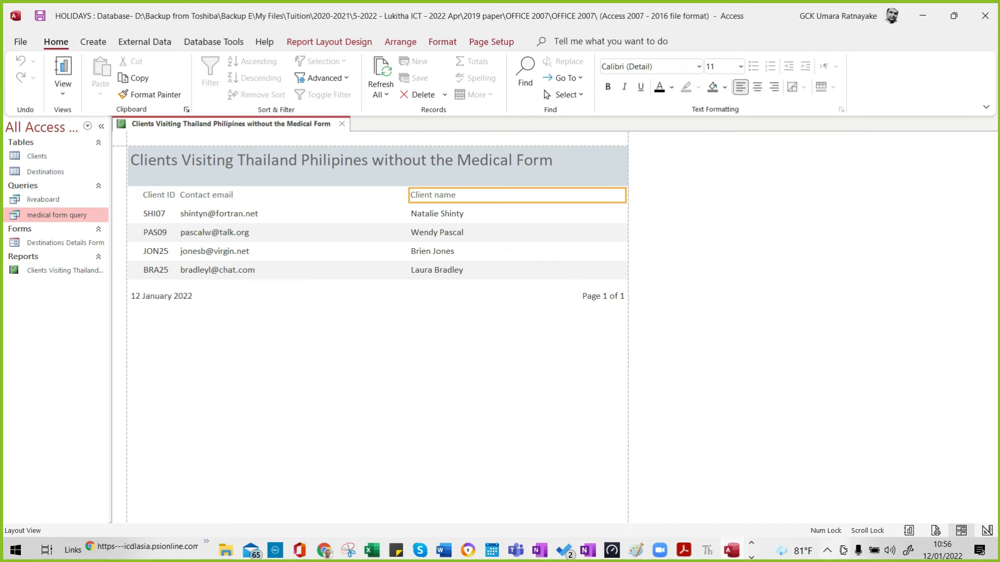
{"action": "left_click", "coordinate": [827, 551]}
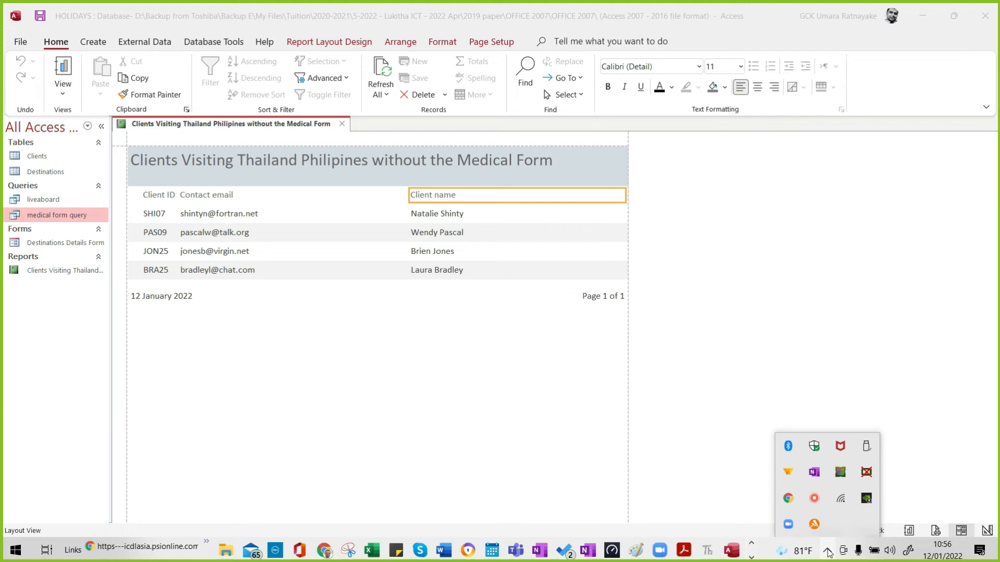
{"action": "left_click", "coordinate": [412, 322]}
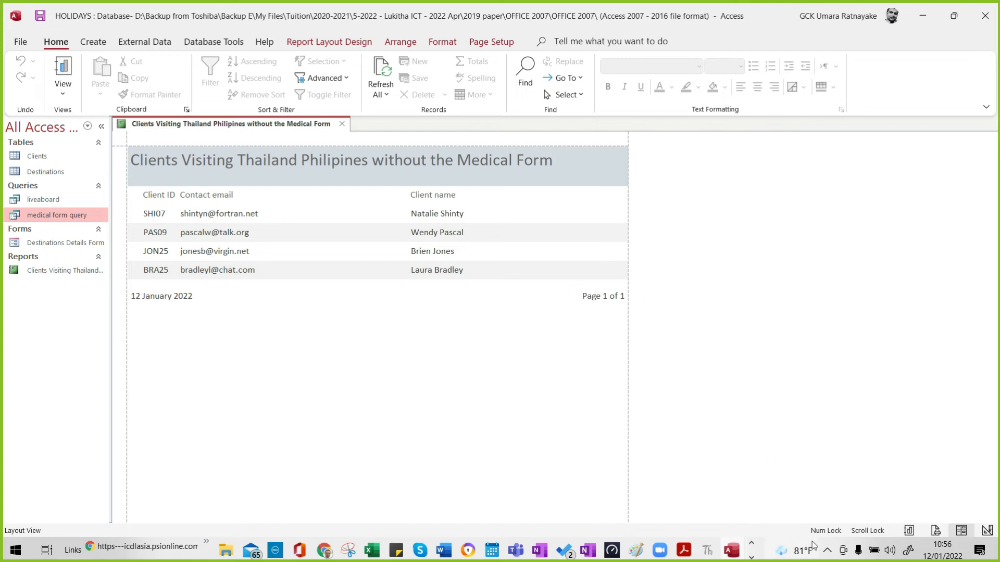
{"action": "left_click", "coordinate": [828, 552]}
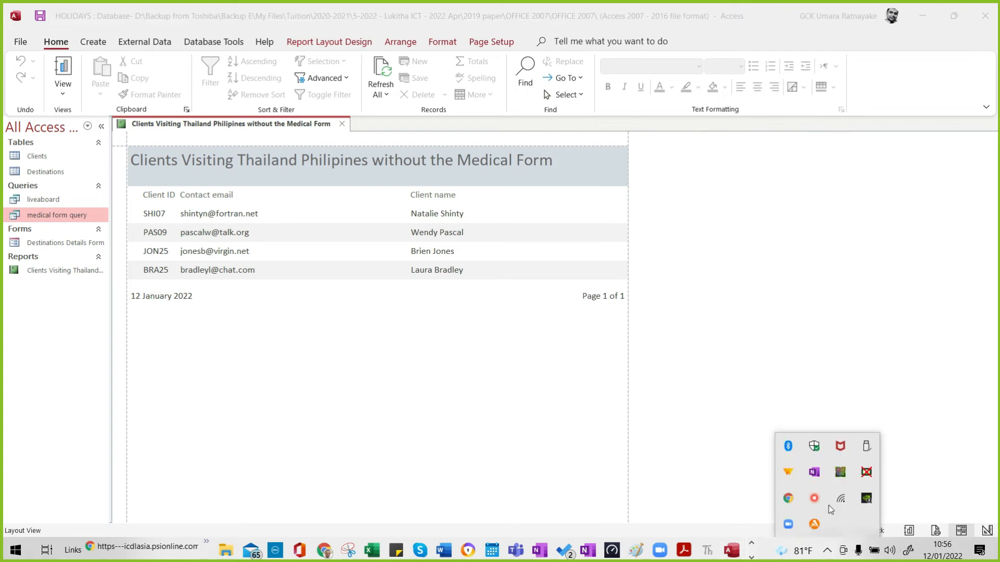
{"action": "left_click", "coordinate": [762, 351]}
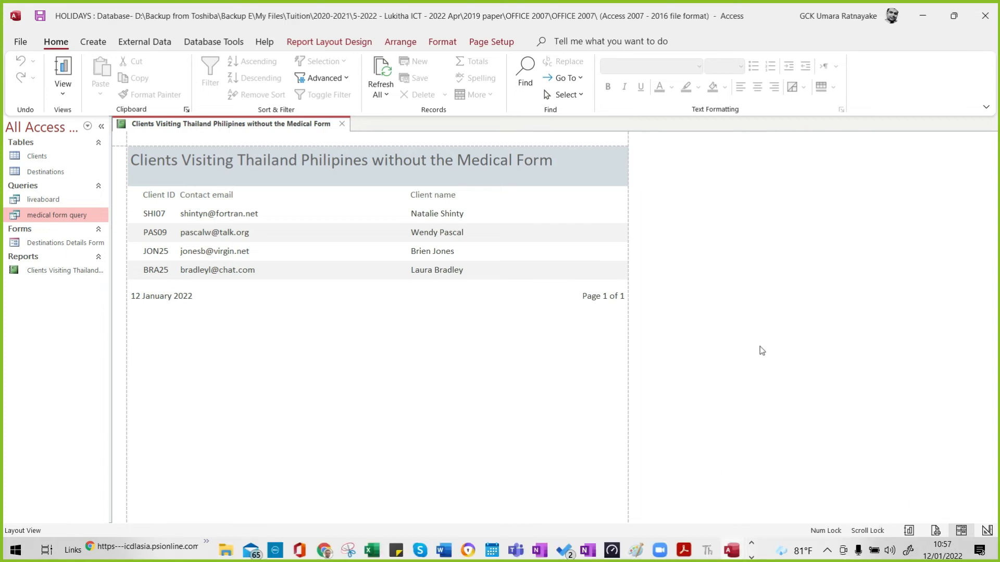
{"action": "left_click", "coordinate": [828, 552]}
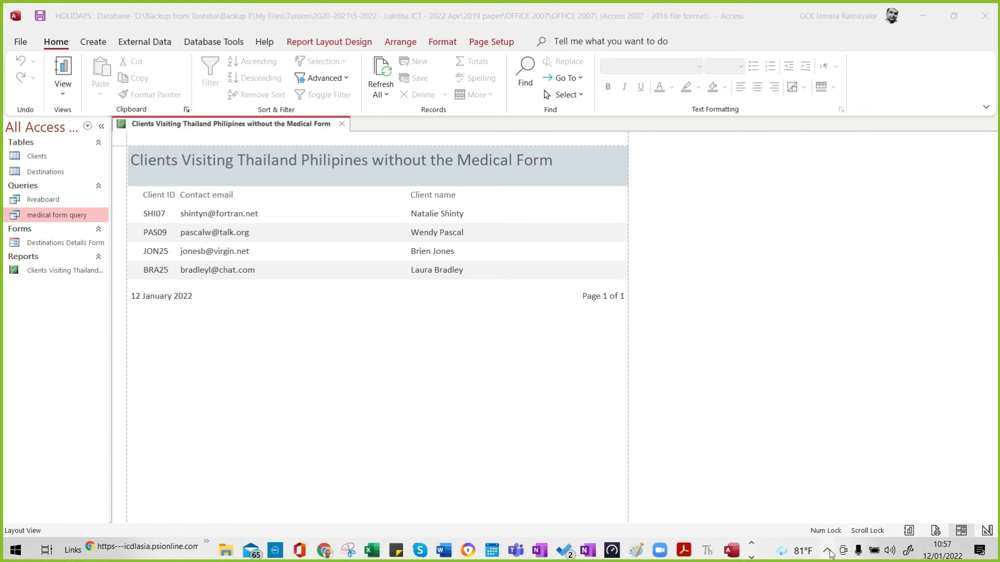
{"action": "left_click", "coordinate": [503, 337]}
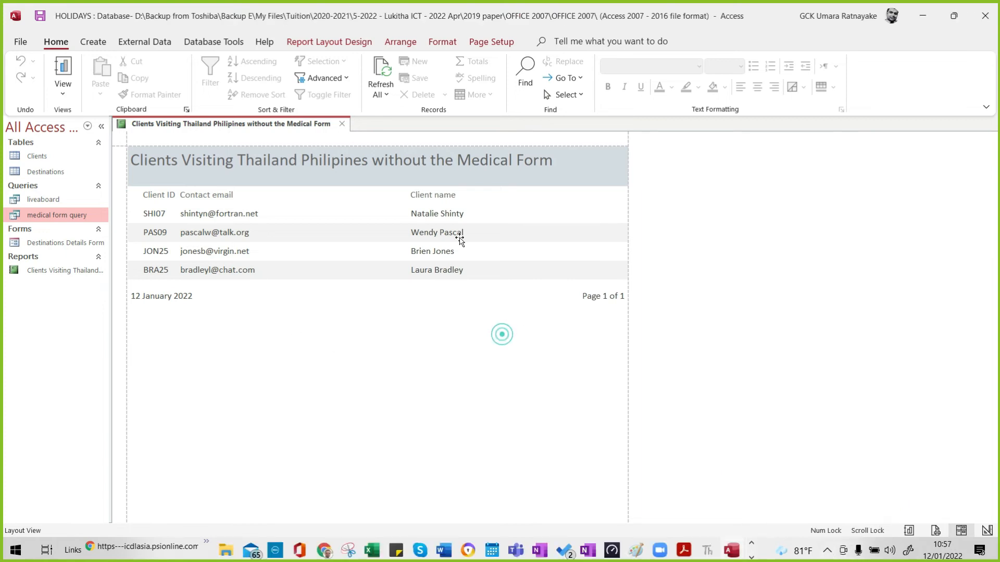
Select the report's page number, its date and its title in turn.
{"action": "left_click", "coordinate": [584, 301]}
{"action": "left_click", "coordinate": [157, 301]}
{"action": "left_click", "coordinate": [356, 158]}
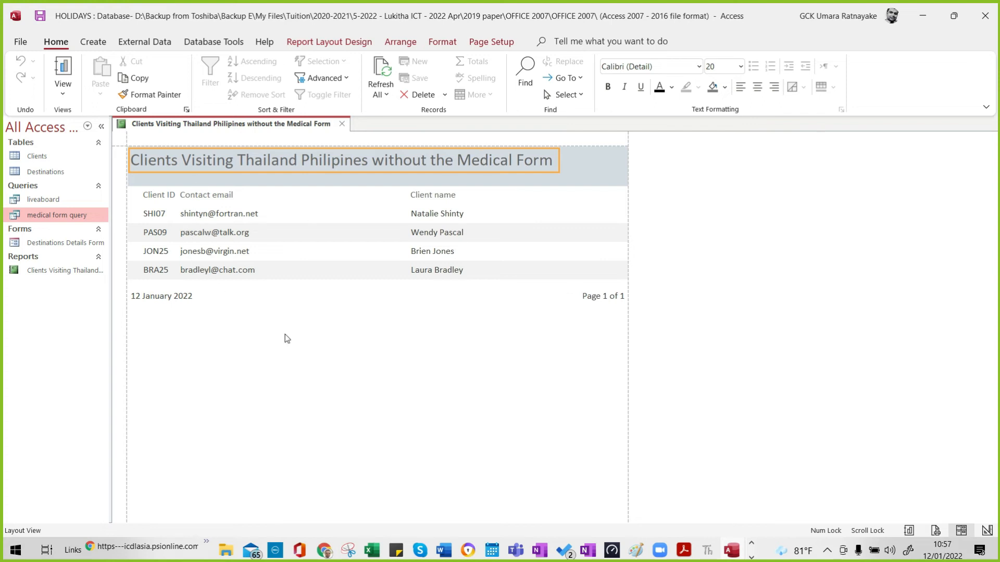
Check the page footer requirement for the report in the exam paper PDF and return to the Access report.
{"action": "left_click", "coordinate": [333, 373]}
{"action": "key", "text": "alt+Tab"}
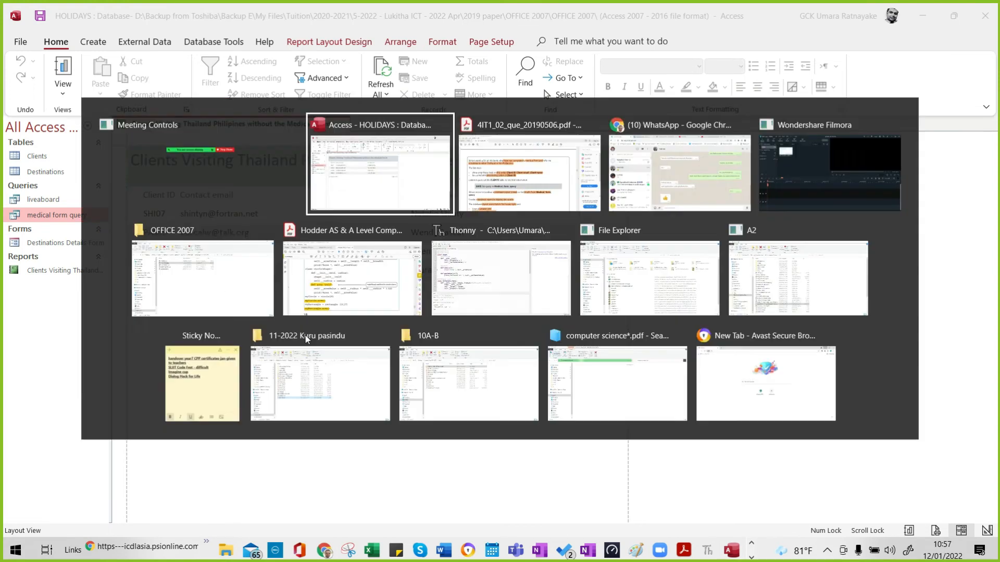
{"action": "scroll", "coordinate": [292, 349], "scroll_direction": "down", "scroll_amount": 5}
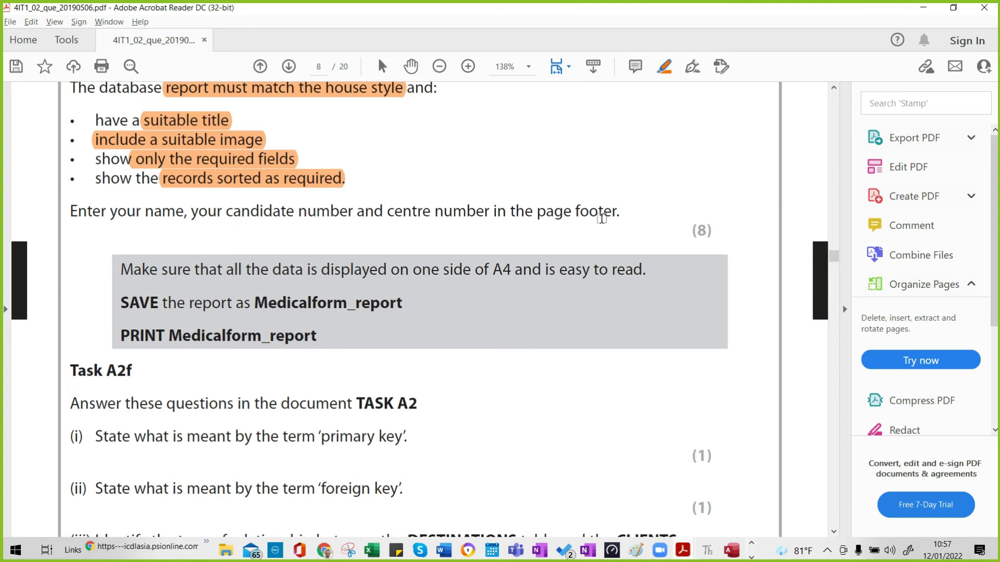
{"action": "key", "text": "alt+Tab"}
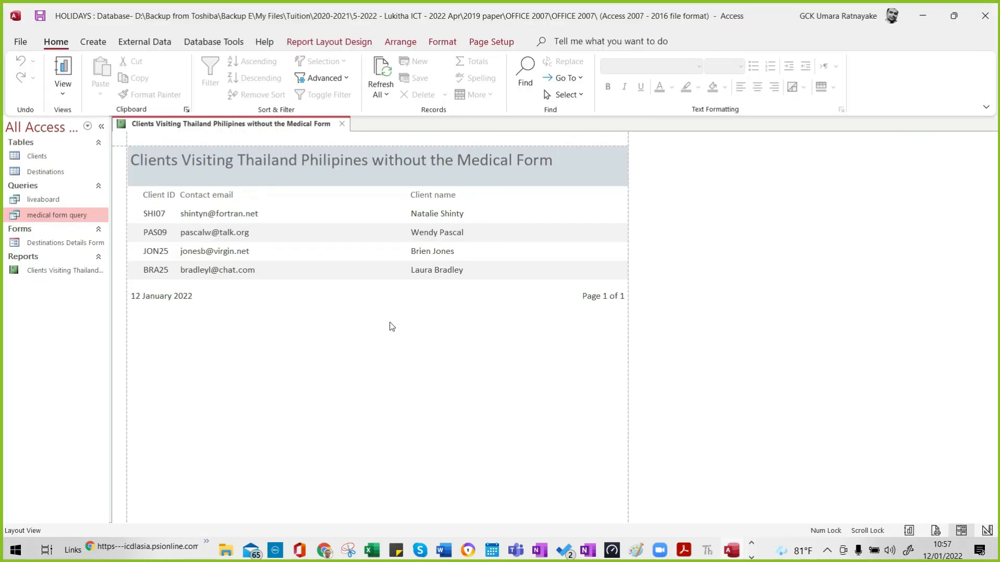
Open the report in Design View and enlarge the Page Footer section to about 2.7 cm tall.
{"action": "left_click", "coordinate": [63, 92]}
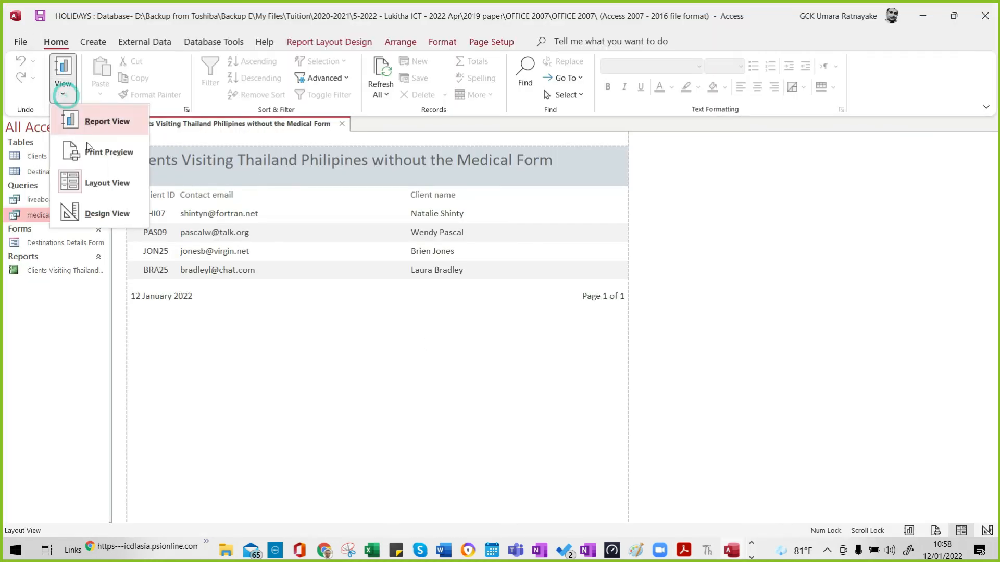
{"action": "left_click", "coordinate": [117, 221]}
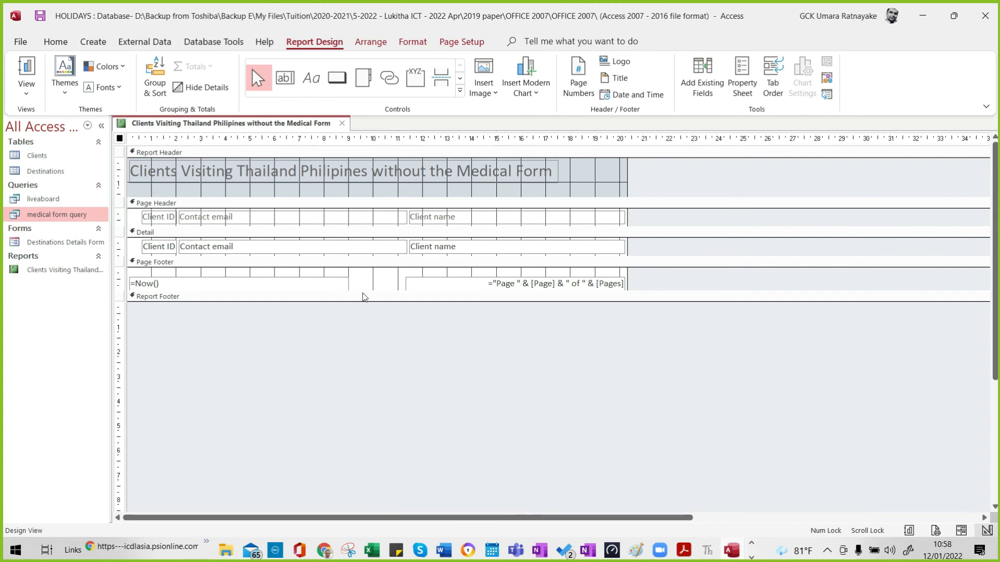
{"action": "left_click_drag", "start_coordinate": [365, 290], "coordinate": [366, 336]}
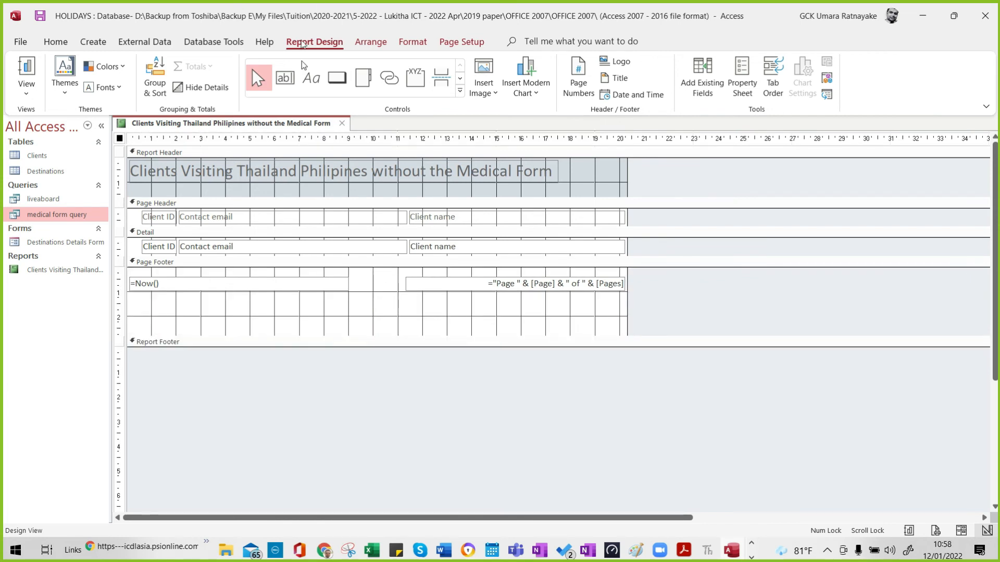
Add a page footer label below the date reading "Candidate Num | Name | Centre Num | Centre Name" and show the report in Report View.
{"action": "left_click", "coordinate": [318, 80]}
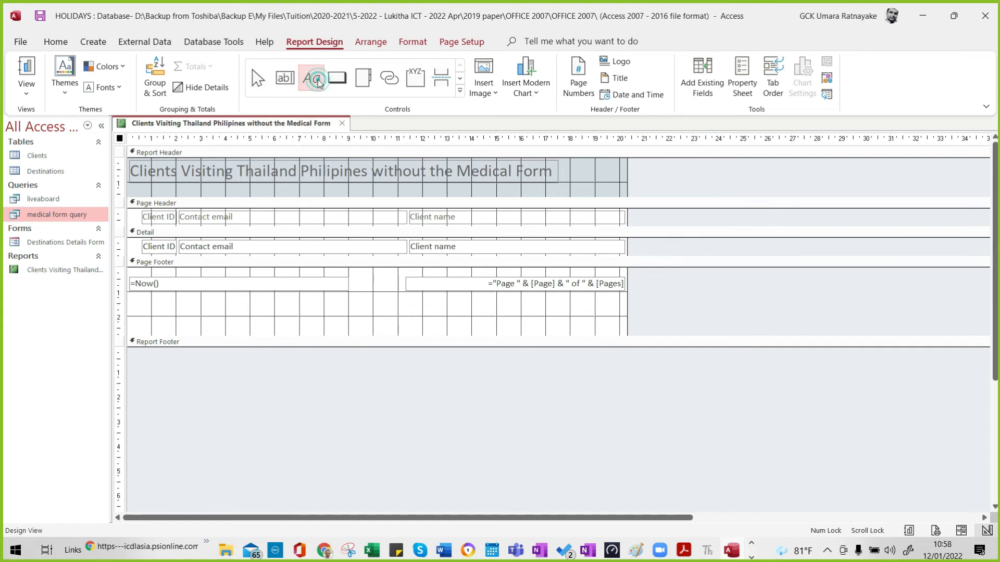
{"action": "left_click_drag", "start_coordinate": [169, 308], "coordinate": [421, 334]}
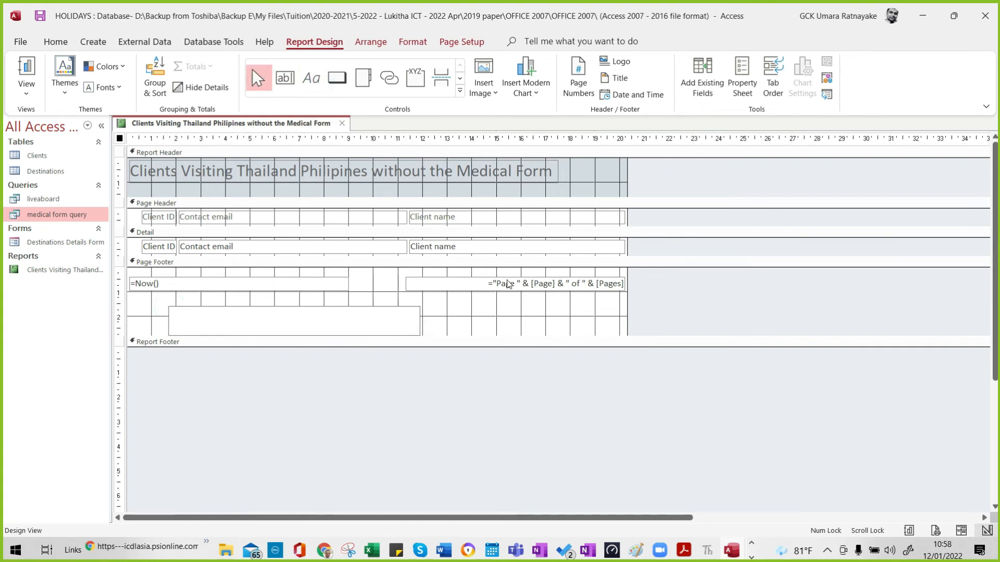
{"action": "type", "text": "Your name"}
{"action": "type", "text": " |"}
{"action": "key", "text": "BackSpace"}
{"action": "key", "text": "BackSpace"}
{"action": "key", "text": "BackSpace"}
{"action": "key", "text": "BackSpace"}
{"action": "key", "text": "BackSpace"}
{"action": "key", "text": "BackSpace"}
{"action": "type", "text": "Candidate Num | "}
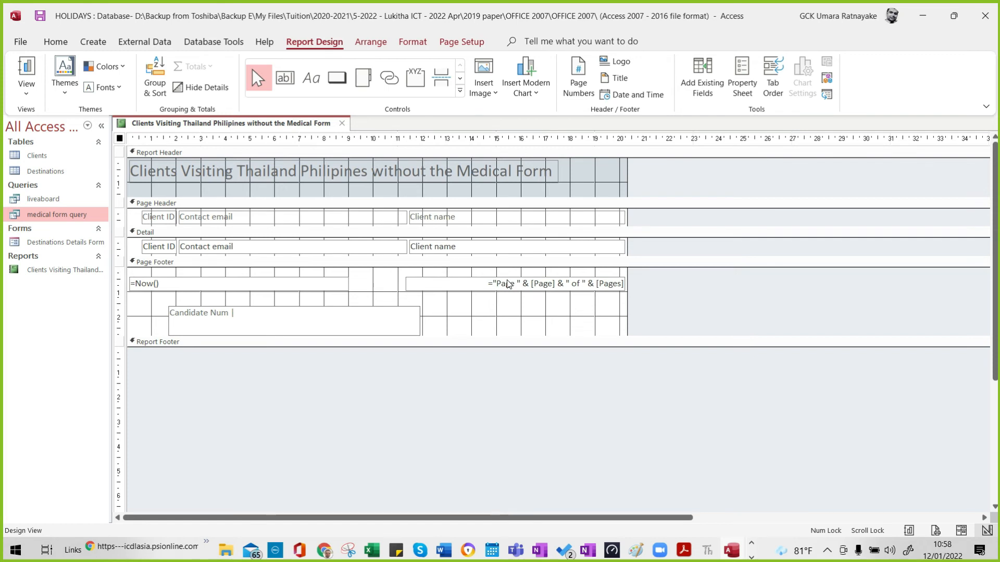
{"action": "type", "text": "Name | Centre Num |"}
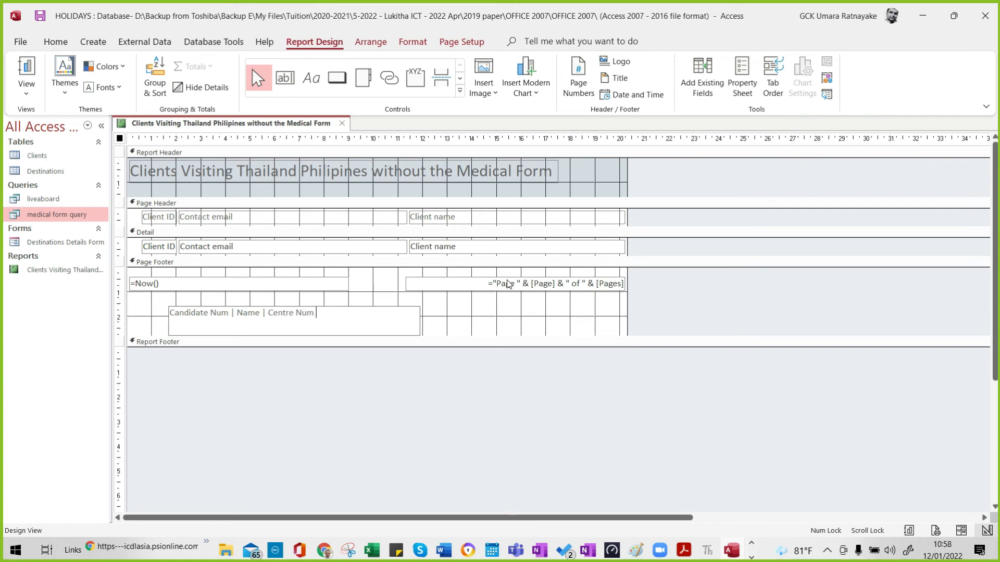
{"action": "type", "text": " Centre Name"}
{"action": "left_click", "coordinate": [544, 308]}
{"action": "left_click", "coordinate": [24, 95]}
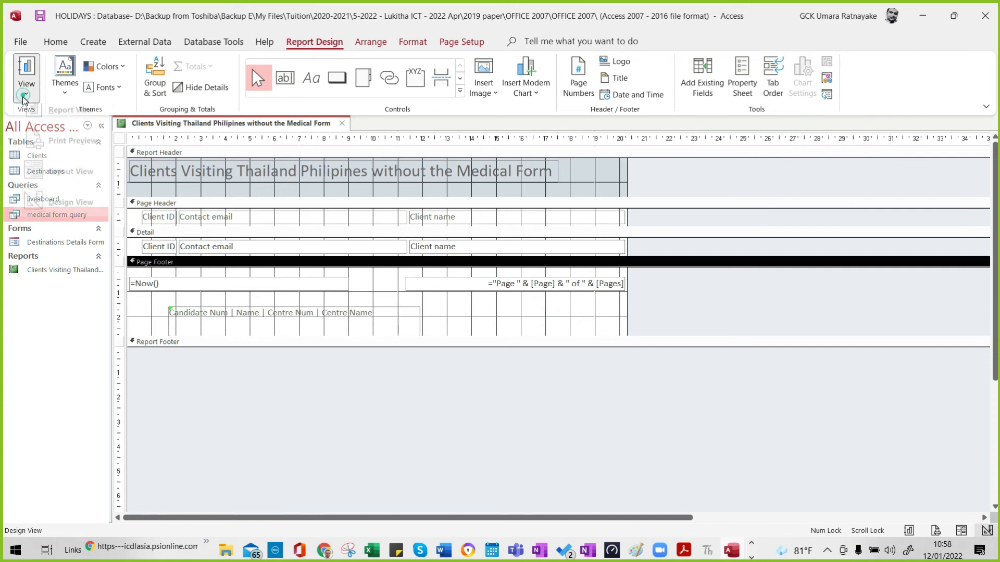
{"action": "left_click", "coordinate": [65, 123]}
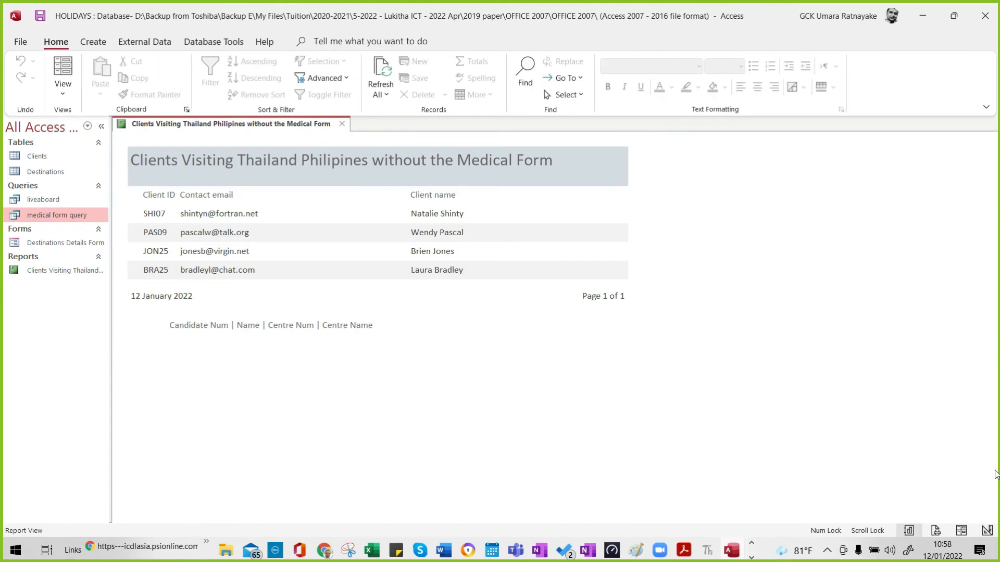
Switch to the exam paper PDF and read the Task A2f questions on primary key, foreign key and relationships.
{"action": "key", "text": "alt+Tab"}
{"action": "scroll", "coordinate": [740, 374], "scroll_direction": "down", "scroll_amount": 8}
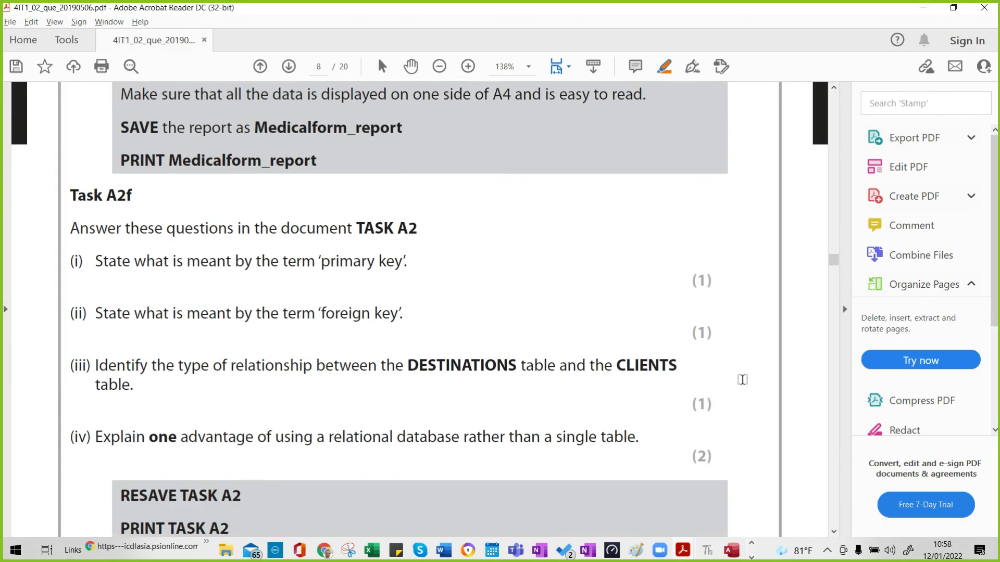
{"action": "scroll", "coordinate": [644, 315], "scroll_direction": "up", "scroll_amount": 3}
{"action": "scroll", "coordinate": [644, 316], "scroll_direction": "up", "scroll_amount": 3}
{"action": "scroll", "coordinate": [643, 316], "scroll_direction": "down", "scroll_amount": 1}
{"action": "scroll", "coordinate": [646, 315], "scroll_direction": "down", "scroll_amount": 1}
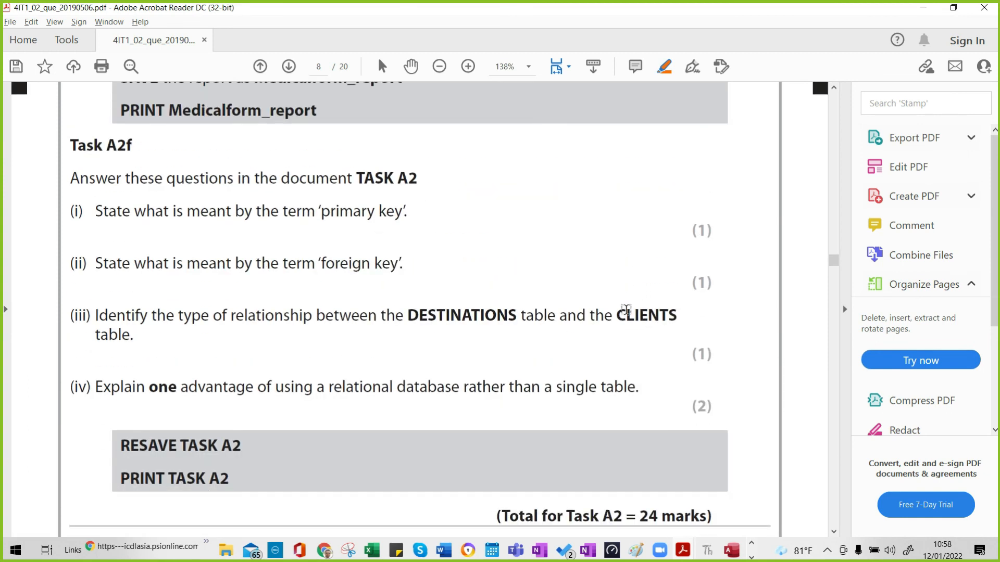
Add a comment text box under question (i) reading "It's a field in a table with unique values to identify each record.".
{"action": "left_click", "coordinate": [894, 224]}
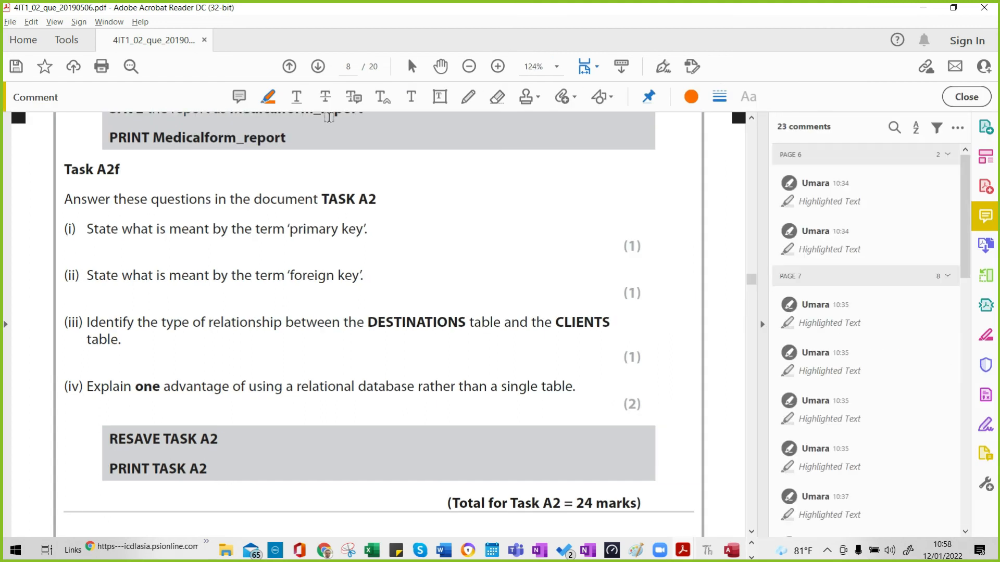
{"action": "left_click", "coordinate": [438, 98]}
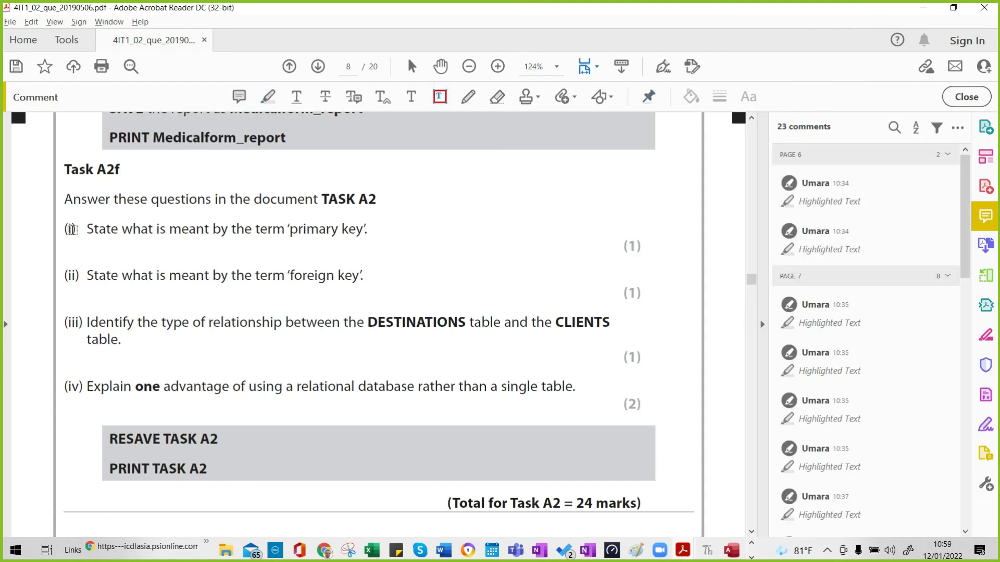
{"action": "left_click", "coordinate": [50, 238]}
{"action": "left_click_drag", "start_coordinate": [169, 252], "coordinate": [620, 266]}
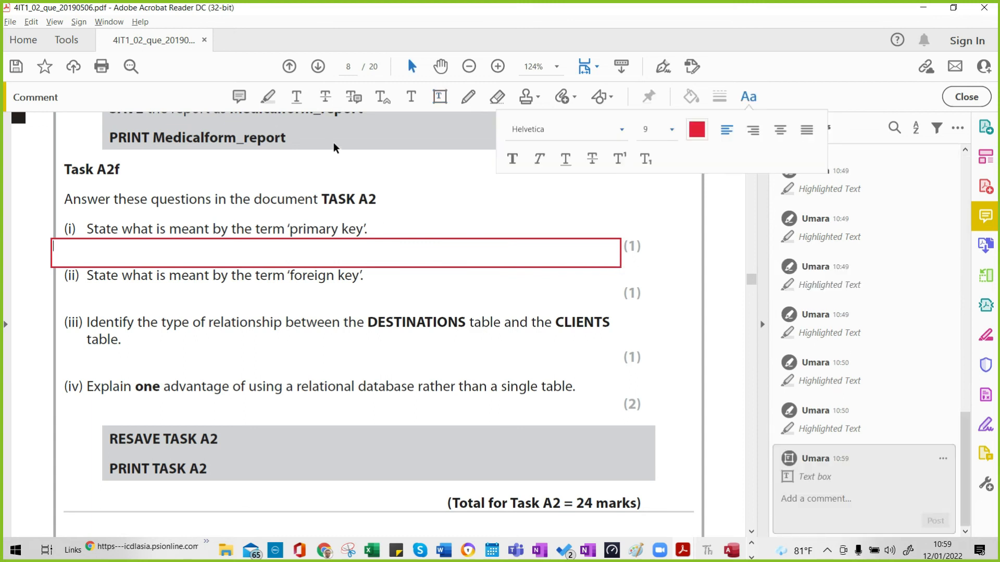
{"action": "type", "text": "It's a field"}
{"action": "type", "text": "able with unique values to identify each reacord."}
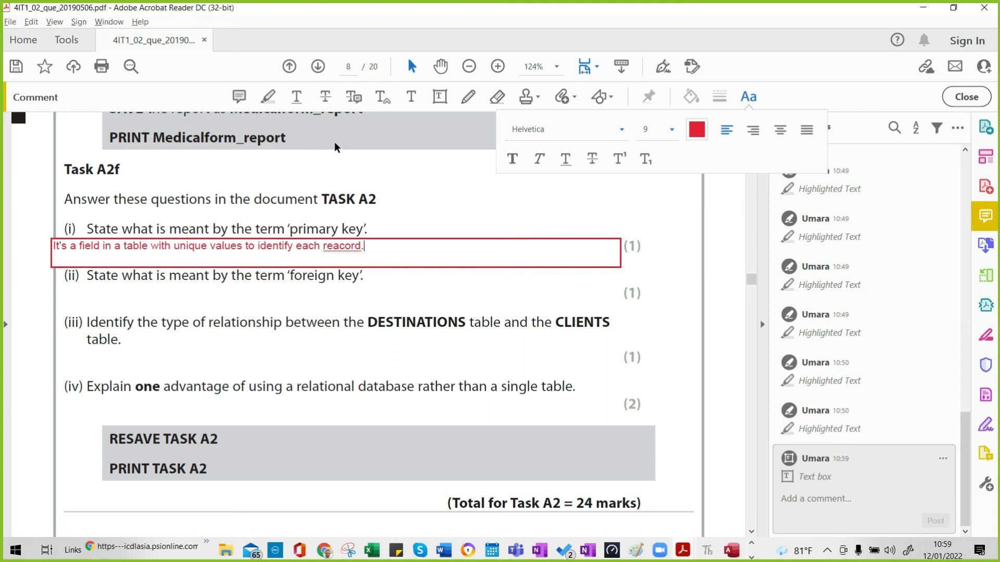
{"action": "key", "text": "BackSpace"}
{"action": "key", "text": "BackSpace"}
{"action": "key", "text": "BackSpace"}
{"action": "key", "text": "BackSpace"}
{"action": "key", "text": "BackSpace"}
{"action": "key", "text": "BackSpace"}
{"action": "type", "text": "cord."}
Open the Clients table in Access to check its key field, and add "eg: ClientID" to the primary key answer in the PDF.
{"action": "scroll", "coordinate": [253, 230], "scroll_direction": "up", "scroll_amount": 3}
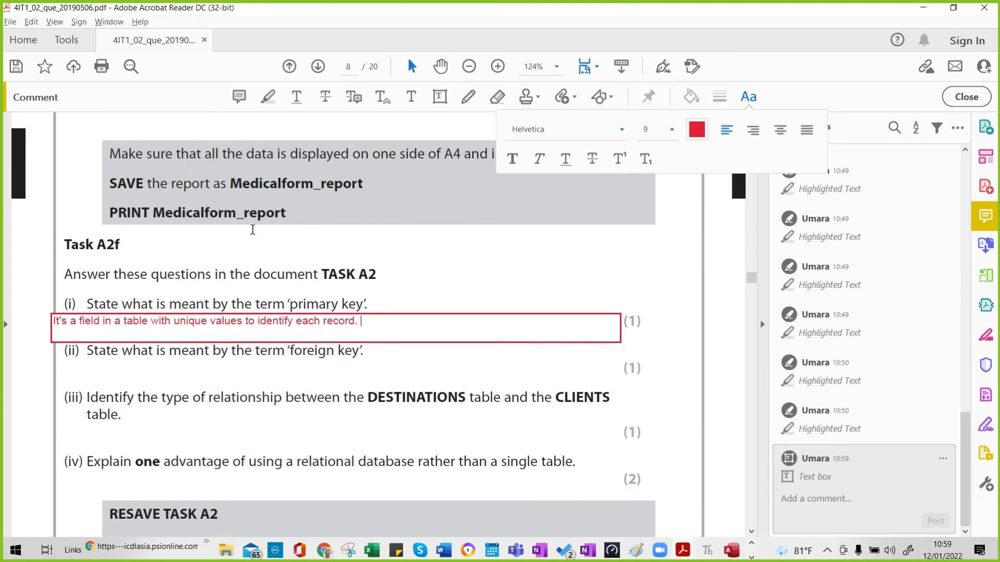
{"action": "scroll", "coordinate": [253, 230], "scroll_direction": "up", "scroll_amount": 2}
{"action": "scroll", "coordinate": [253, 230], "scroll_direction": "down", "scroll_amount": 3}
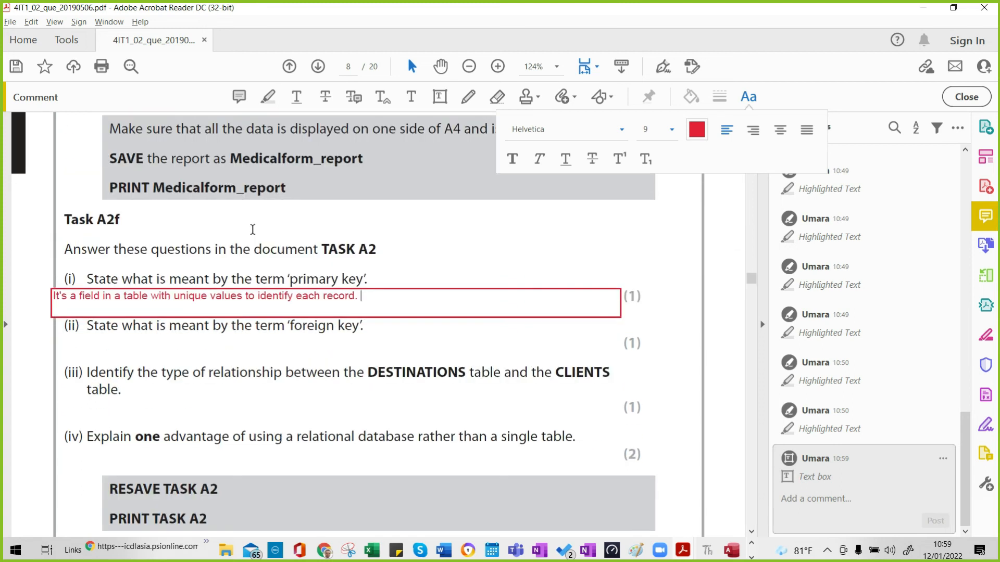
{"action": "key", "text": "alt+Tab"}
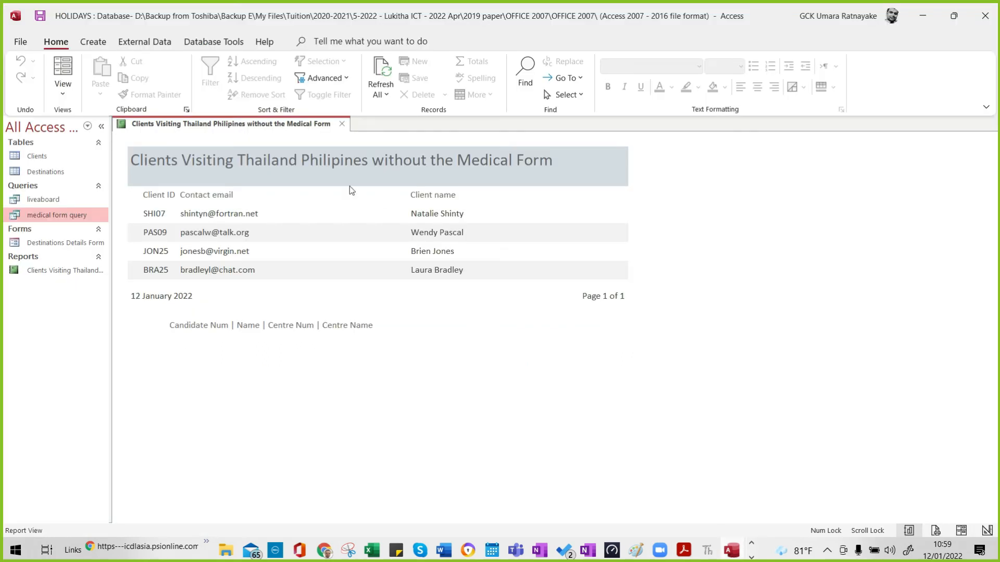
{"action": "double_click", "coordinate": [37, 157]}
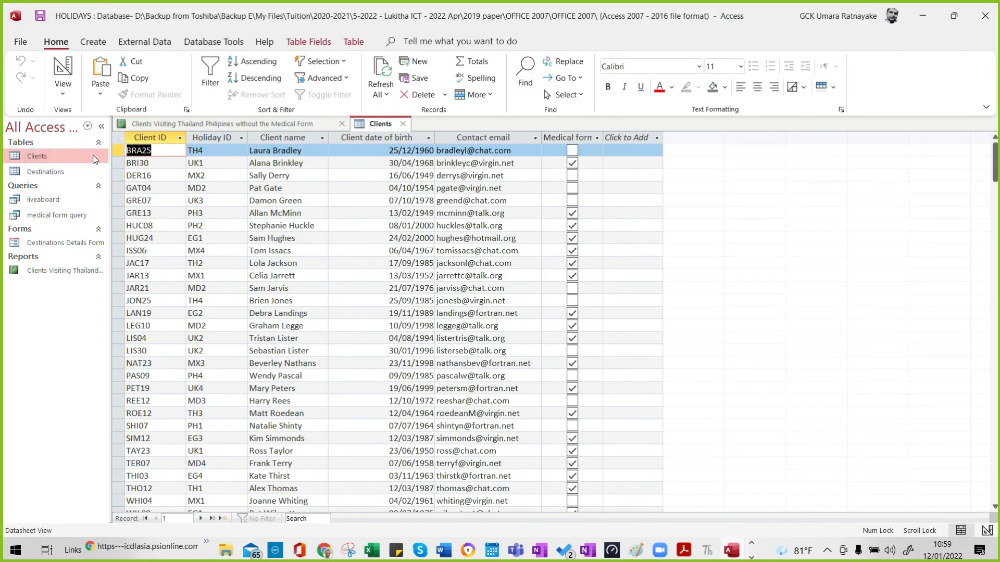
{"action": "key", "text": "alt+Tab"}
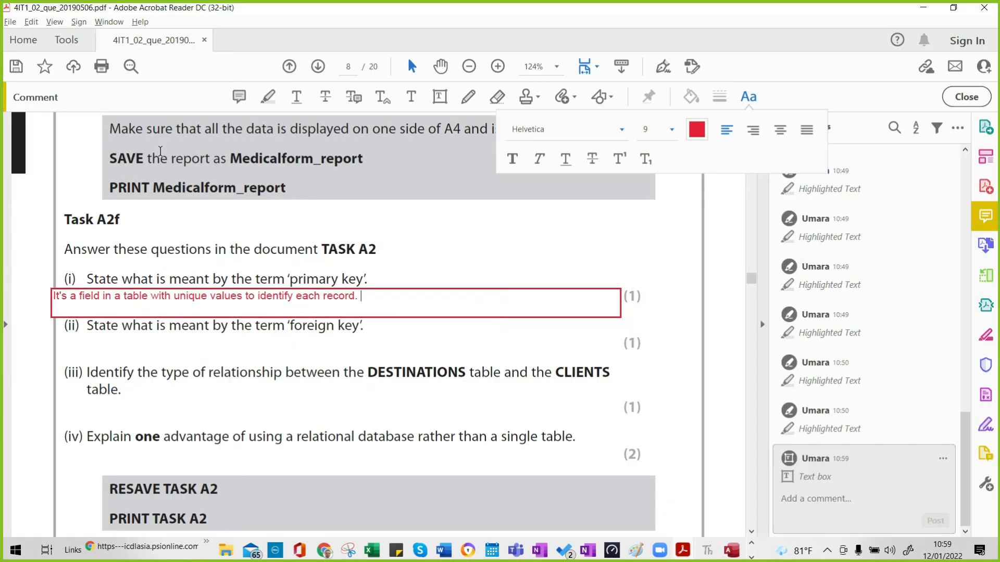
{"action": "type", "text": "eg: ClientID"}
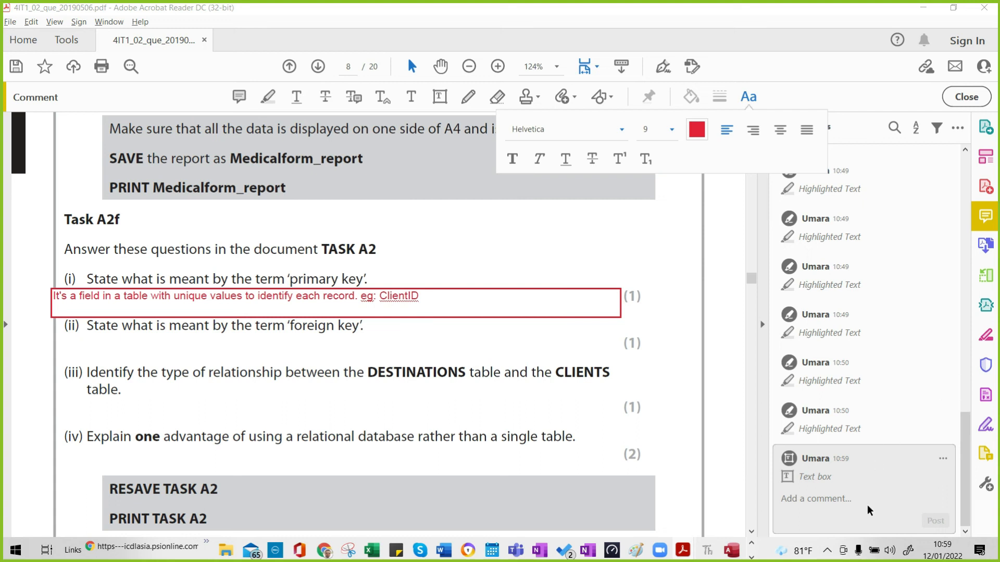
{"action": "left_click", "coordinate": [827, 551]}
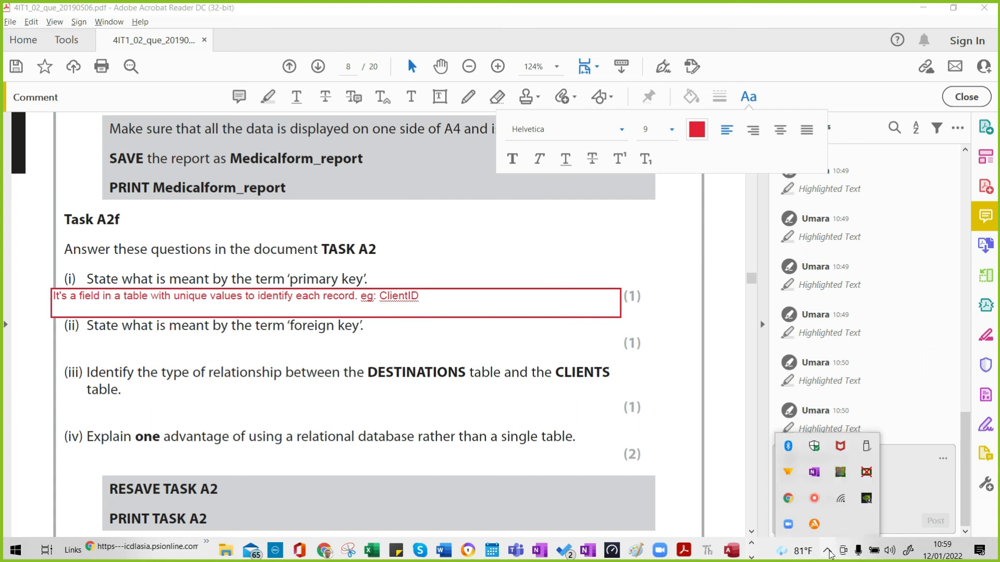
{"action": "right_click", "coordinate": [812, 501]}
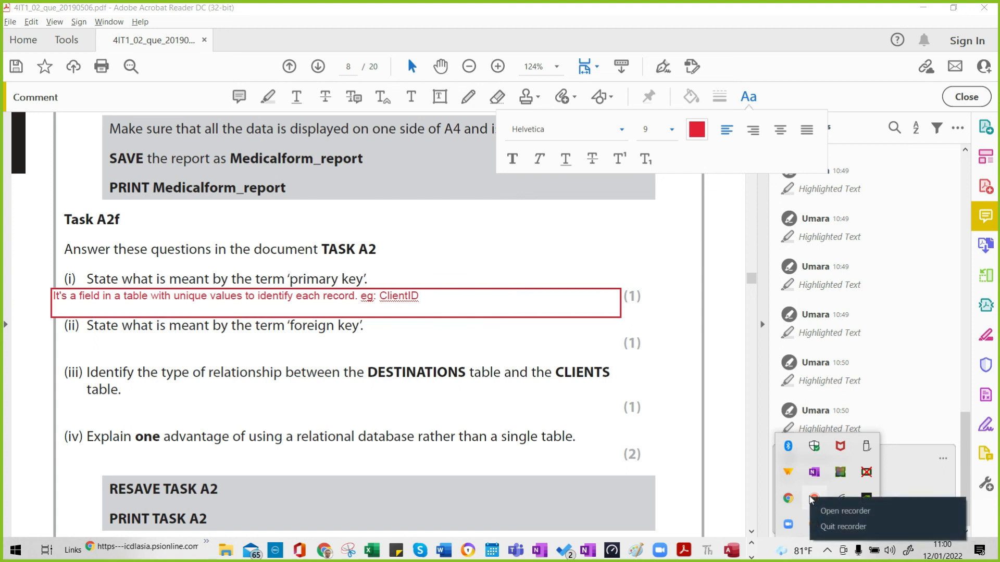
{"action": "left_click", "coordinate": [845, 512]}
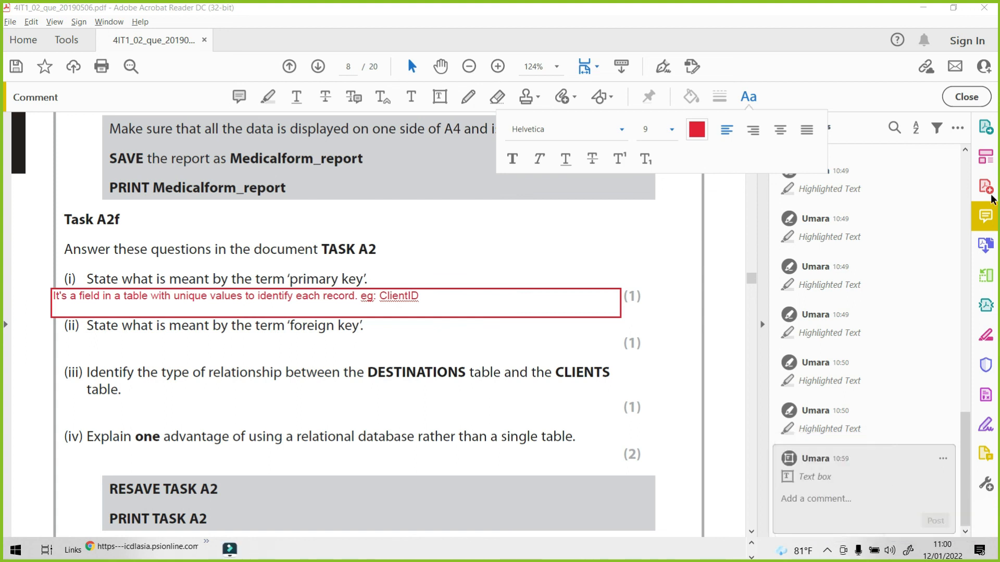
{"action": "left_click", "coordinate": [429, 300]}
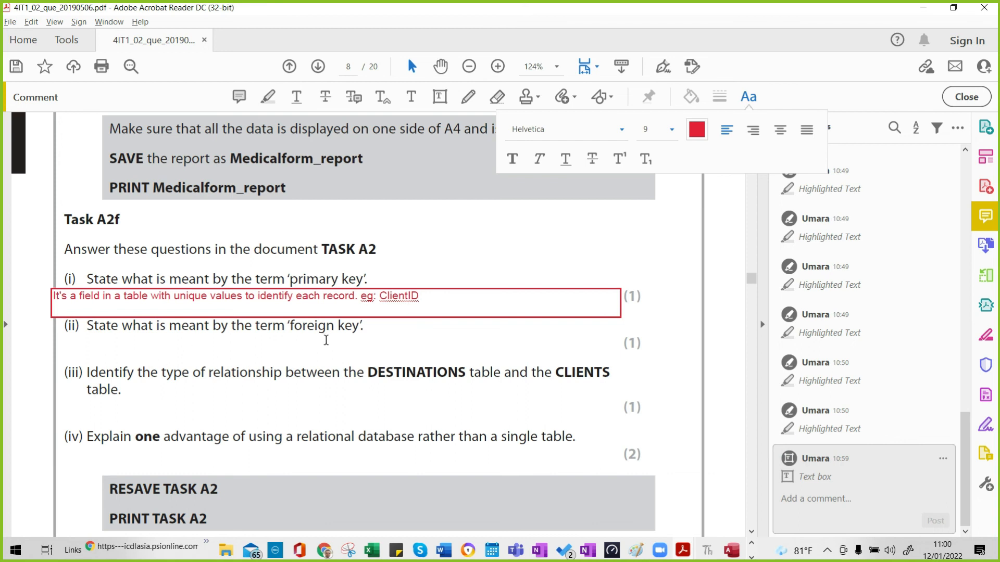
Add a comment text box under question (ii) reading "is a primary of one table which is repeated in another table.".
{"action": "left_click", "coordinate": [443, 96]}
{"action": "left_click_drag", "start_coordinate": [41, 335], "coordinate": [610, 361]}
{"action": "type", "text": "is a primary of one "}
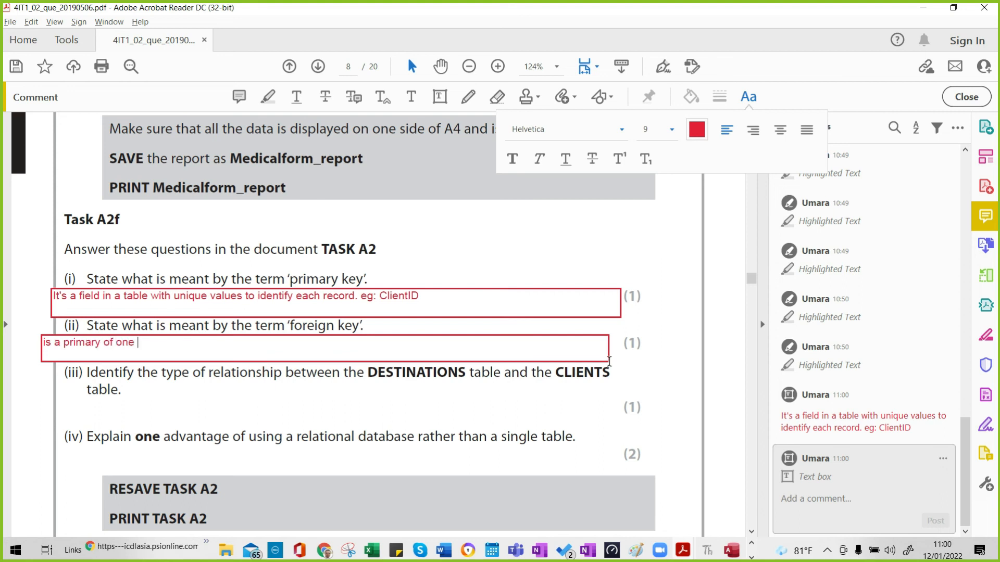
{"action": "type", "text": "table which is repeate"}
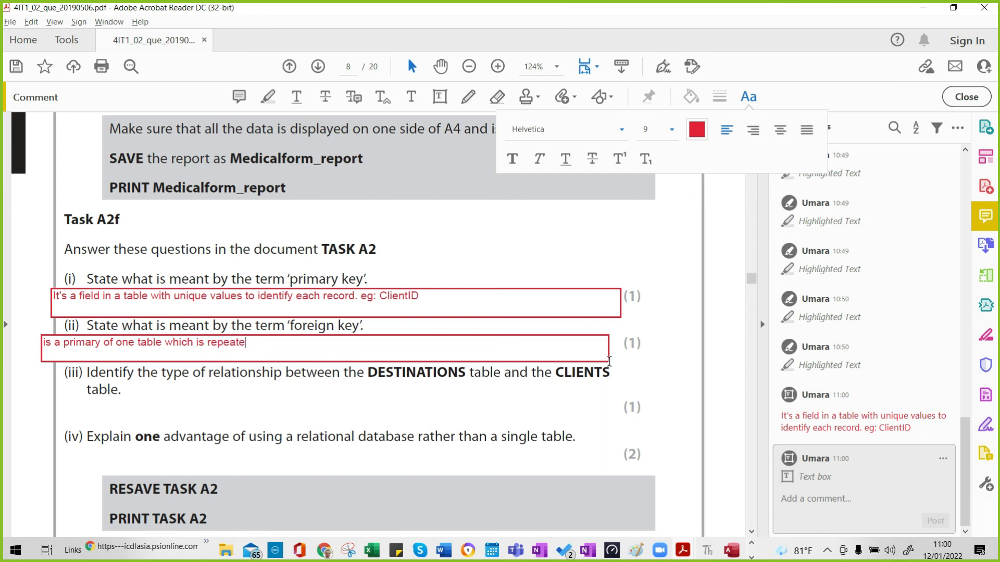
{"action": "type", "text": "d in another table. "}
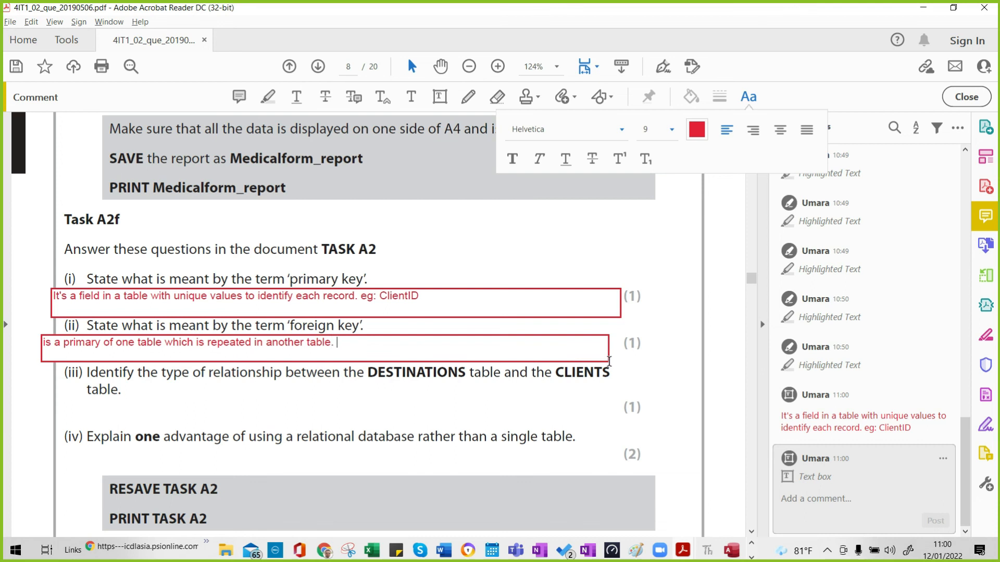
Extend the foreign key answer with "You link the two tables between the primary key and foreign key.".
{"action": "type", "text": "You lkink"}
{"action": "key", "text": "BackSpace"}
{"action": "key", "text": "BackSpace"}
{"action": "key", "text": "BackSpace"}
{"action": "key", "text": "BackSpace"}
{"action": "key", "text": "BackSpace"}
{"action": "type", "text": "ink the two tabl"}
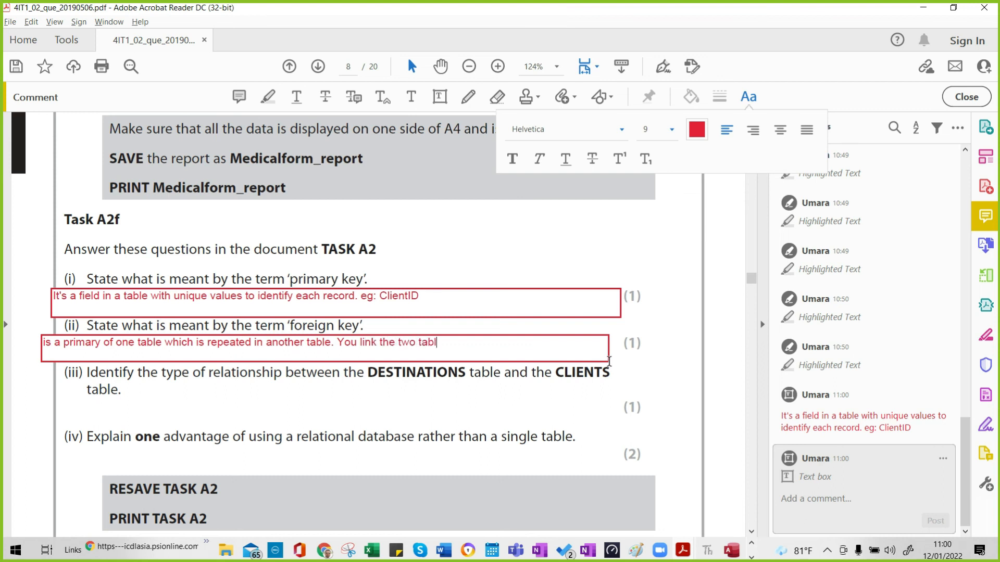
{"action": "type", "text": "es between the pri"}
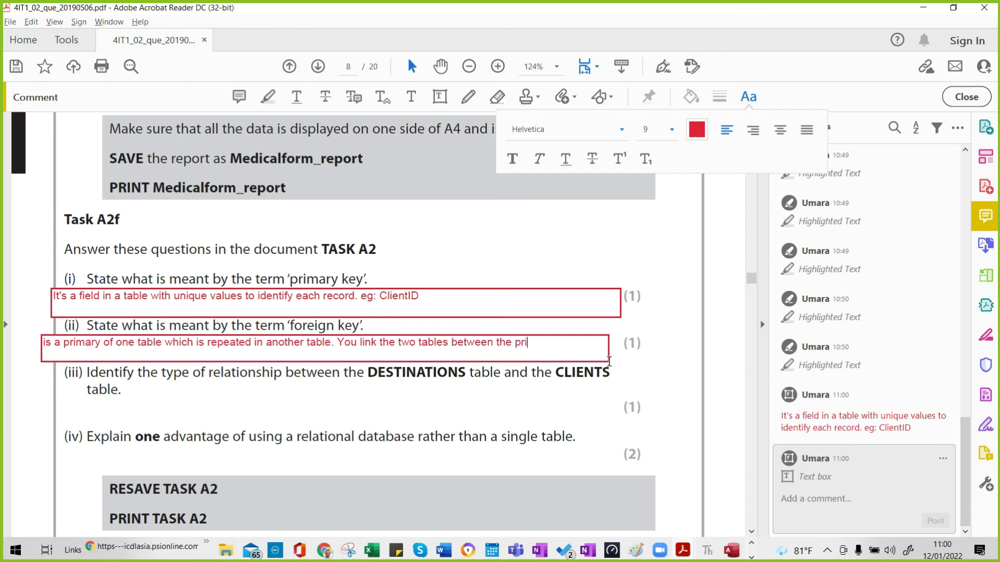
{"action": "type", "text": "mary key and foreign key."}
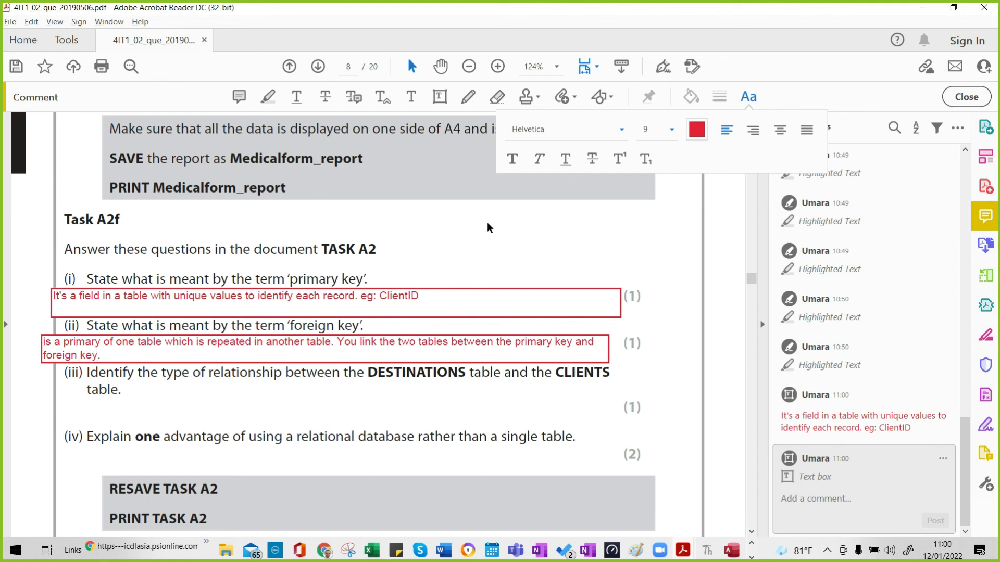
{"action": "scroll", "coordinate": [380, 290], "scroll_direction": "down", "scroll_amount": 2}
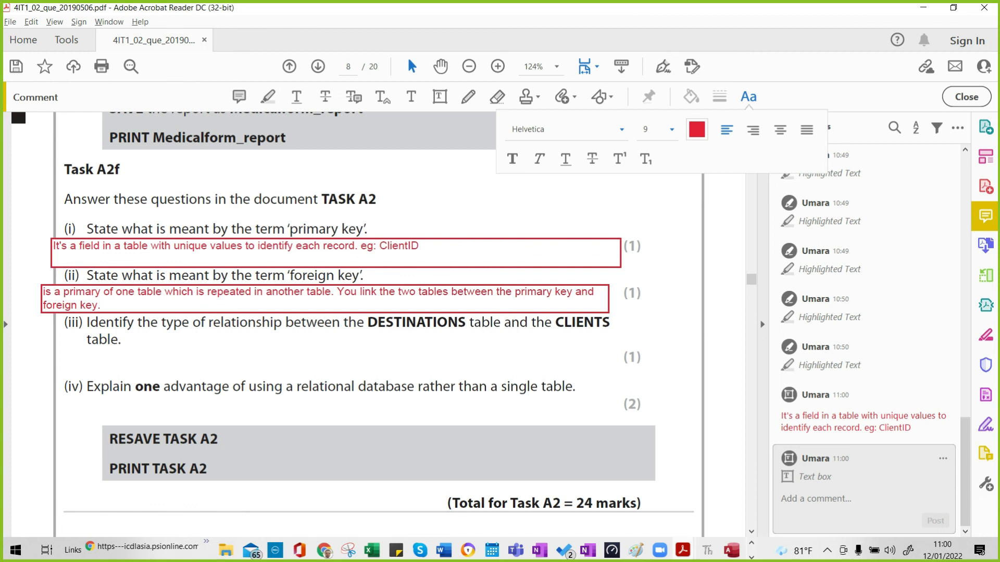
Switch to Access and close the Clients table and the medical form report, saving the report's design changes.
{"action": "left_click", "coordinate": [734, 552]}
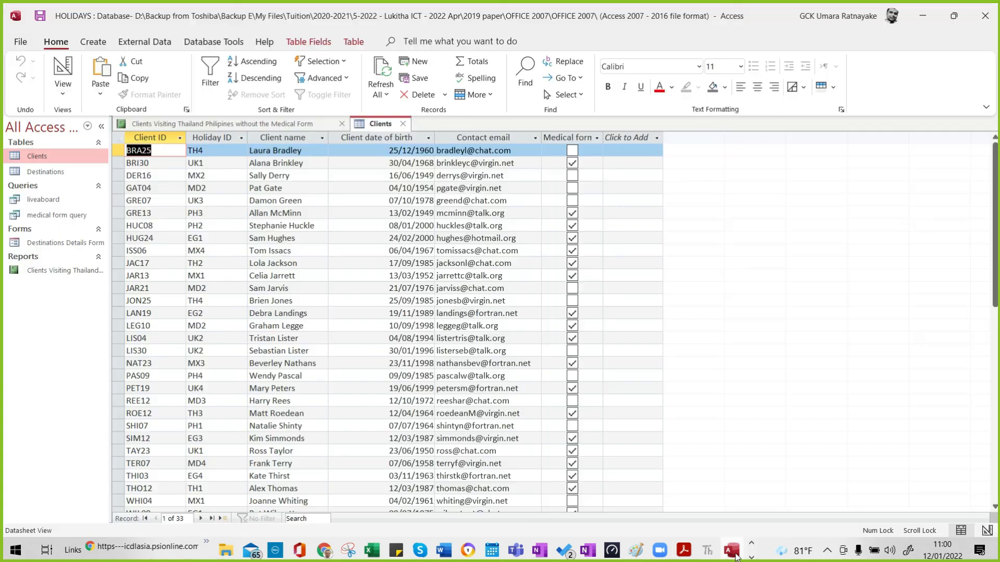
{"action": "left_click", "coordinate": [403, 124]}
{"action": "left_click", "coordinate": [342, 124]}
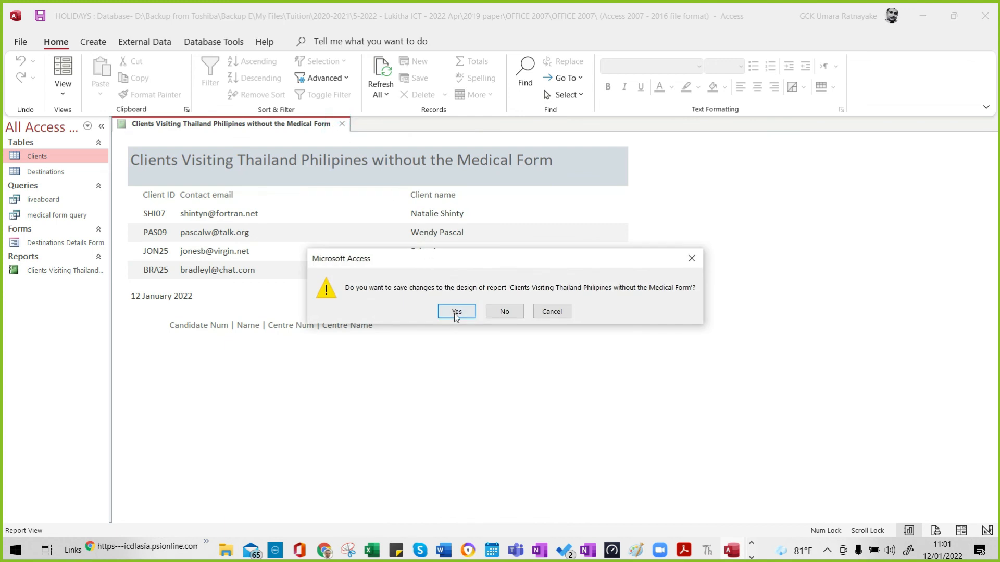
{"action": "left_click", "coordinate": [456, 312]}
Open the database relationships and move the Clients table away from Destinations to expose the link between them.
{"action": "left_click", "coordinate": [228, 45]}
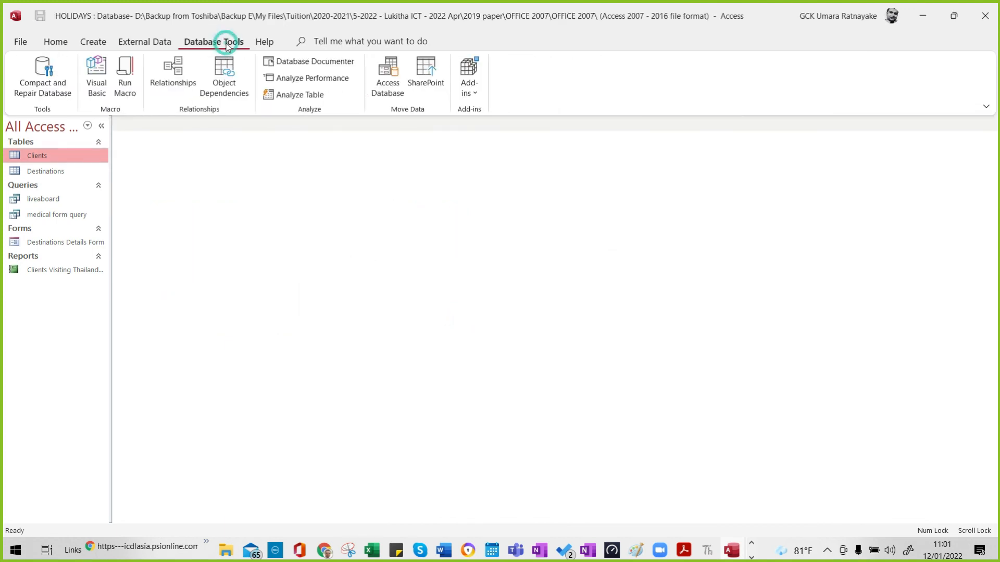
{"action": "left_click", "coordinate": [173, 81]}
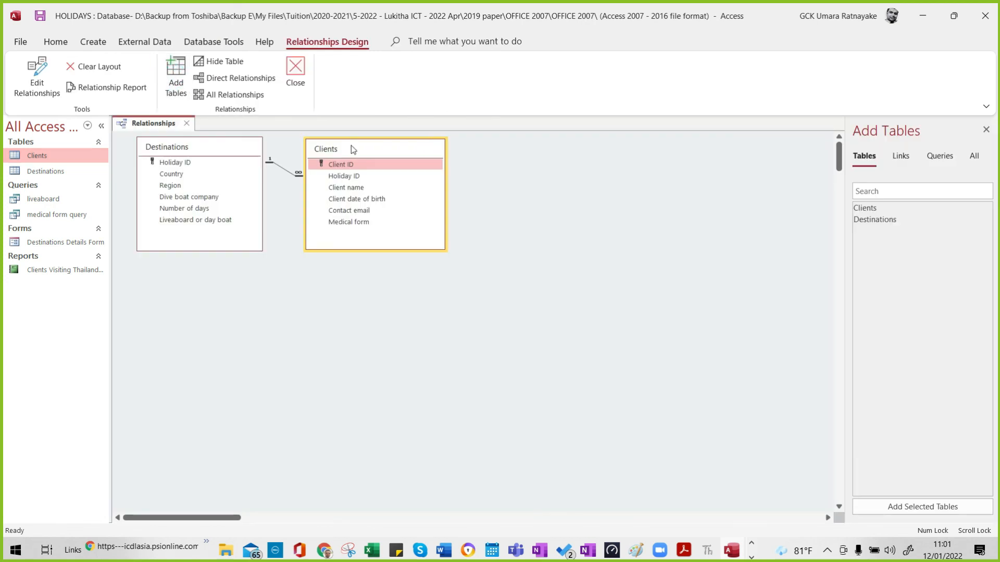
{"action": "left_click_drag", "start_coordinate": [351, 146], "coordinate": [467, 180]}
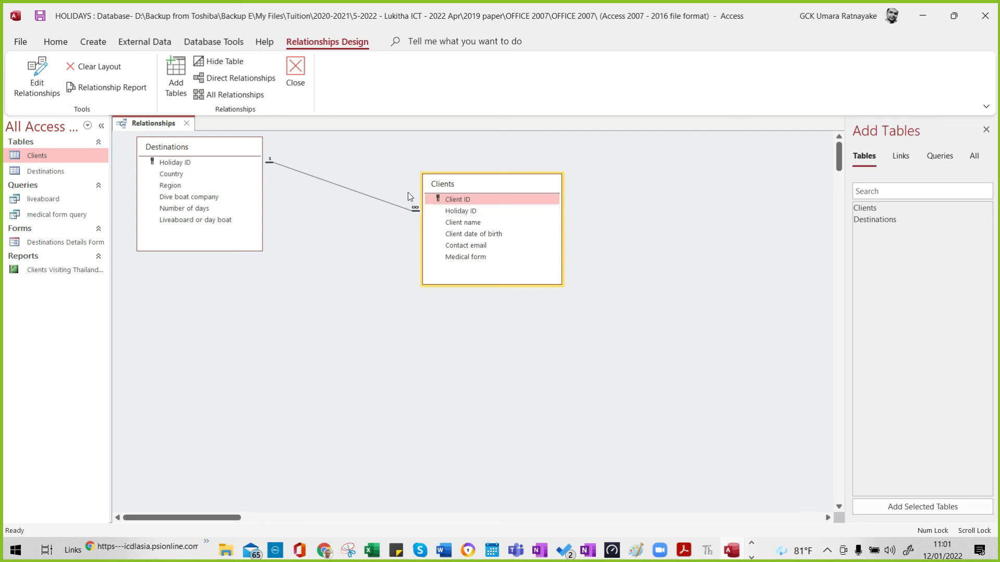
Return to the exam PDF and add a comment text box under question (iii) reading "one-to-many relationship".
{"action": "key", "text": "alt+Tab"}
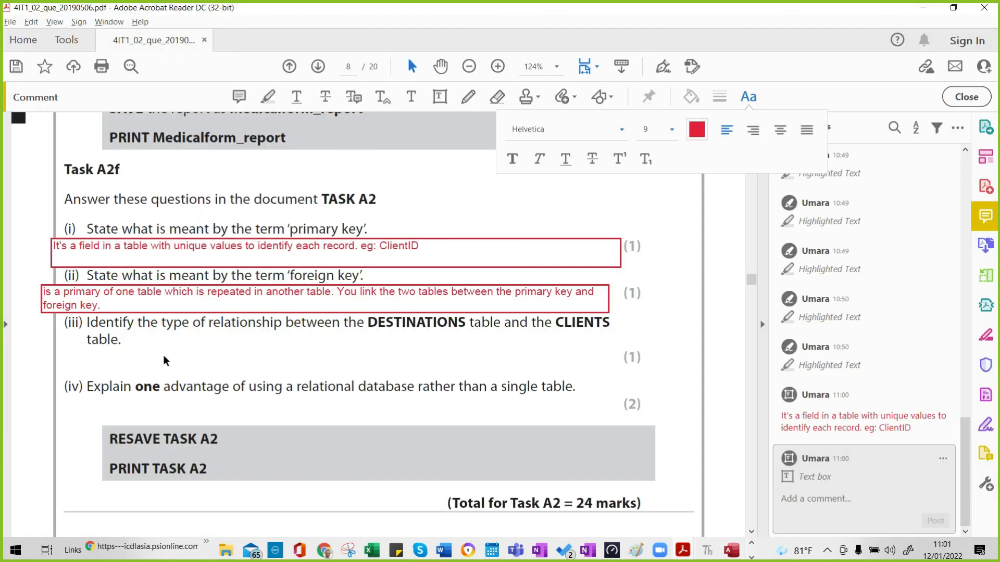
{"action": "left_click", "coordinate": [435, 96]}
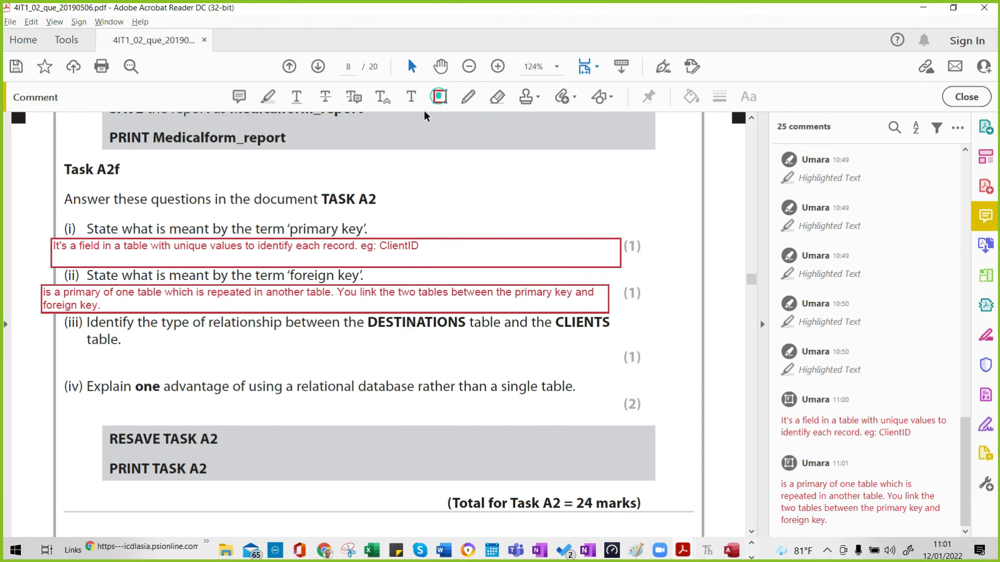
{"action": "left_click_drag", "start_coordinate": [142, 341], "coordinate": [529, 369]}
{"action": "type", "text": "one"}
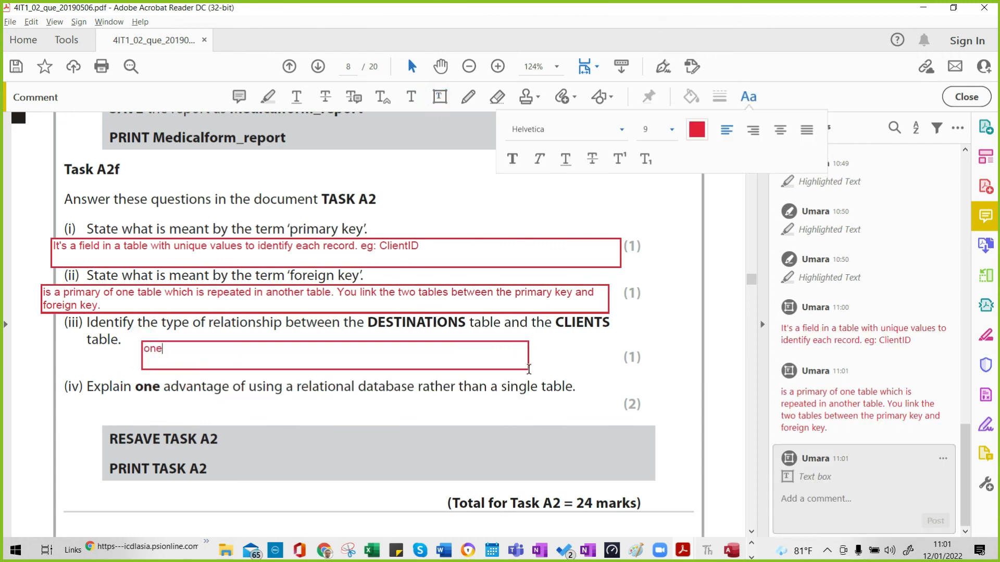
{"action": "type", "text": "-to-many relationship"}
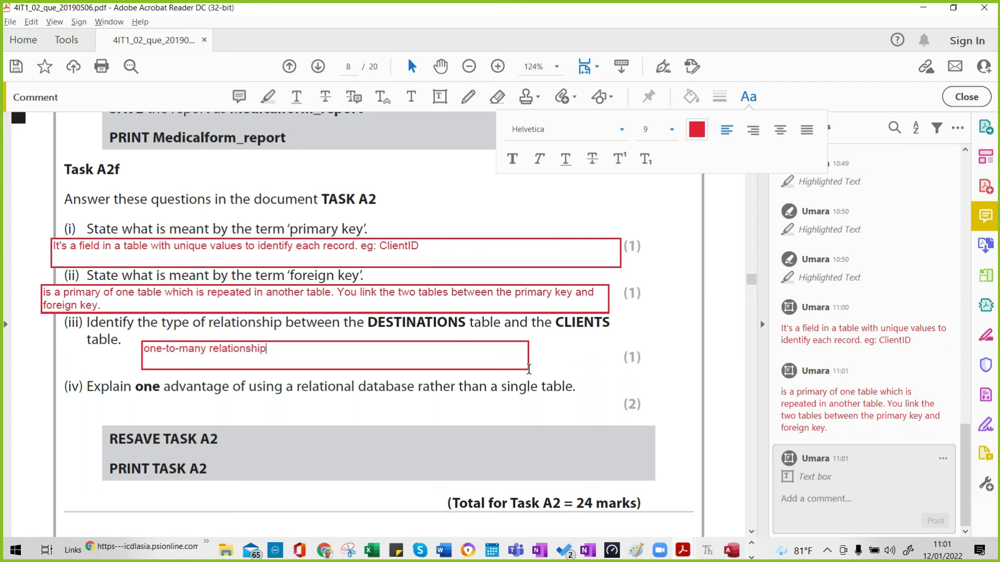
Add a comment text box under question (iv) starting "Single table or flat file increases the data duplication but".
{"action": "scroll", "coordinate": [300, 425], "scroll_direction": "down", "scroll_amount": 1}
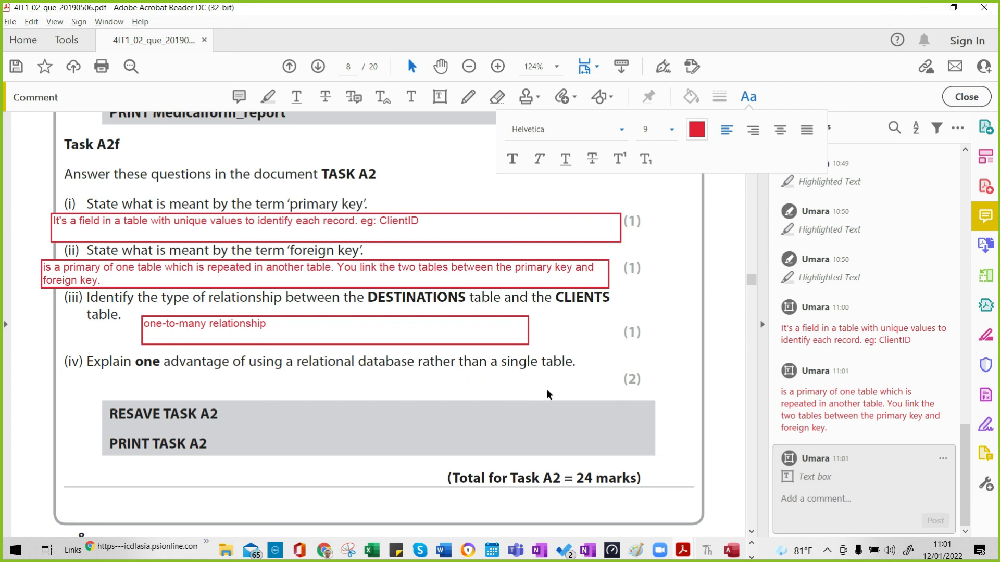
{"action": "left_click", "coordinate": [439, 97]}
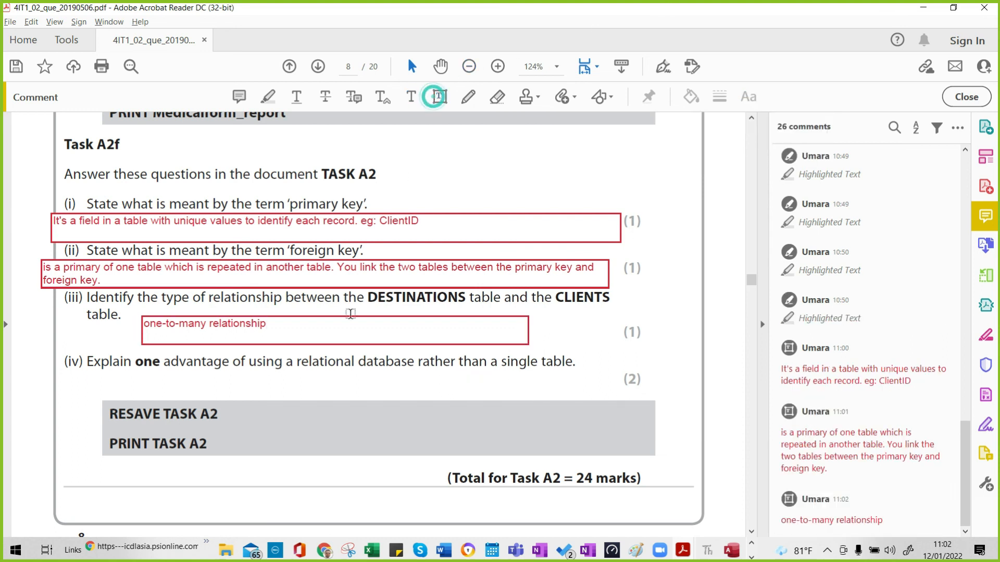
{"action": "left_click_drag", "start_coordinate": [81, 375], "coordinate": [580, 405]}
{"action": "key", "text": "alt+Tab"}
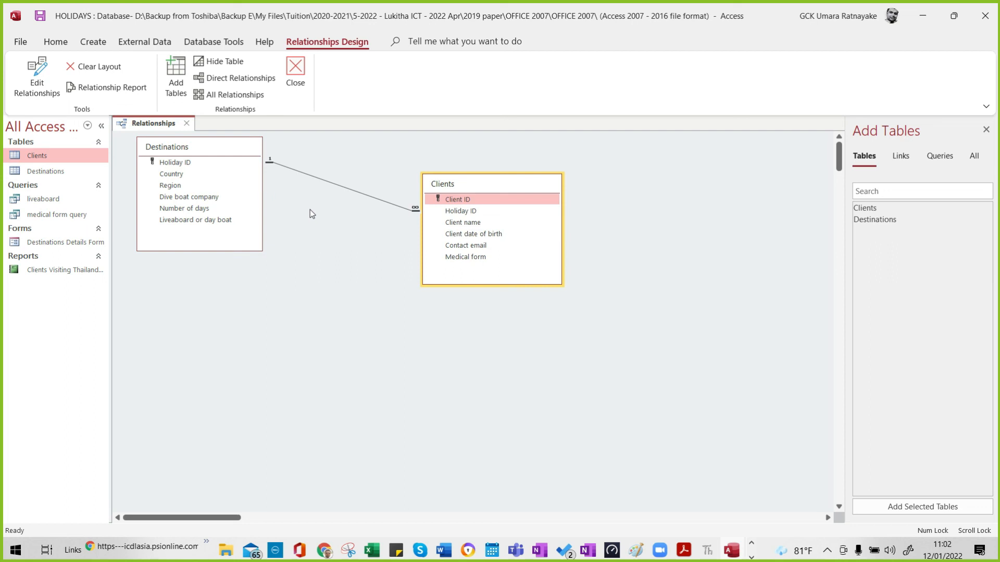
{"action": "key", "text": "alt+Tab"}
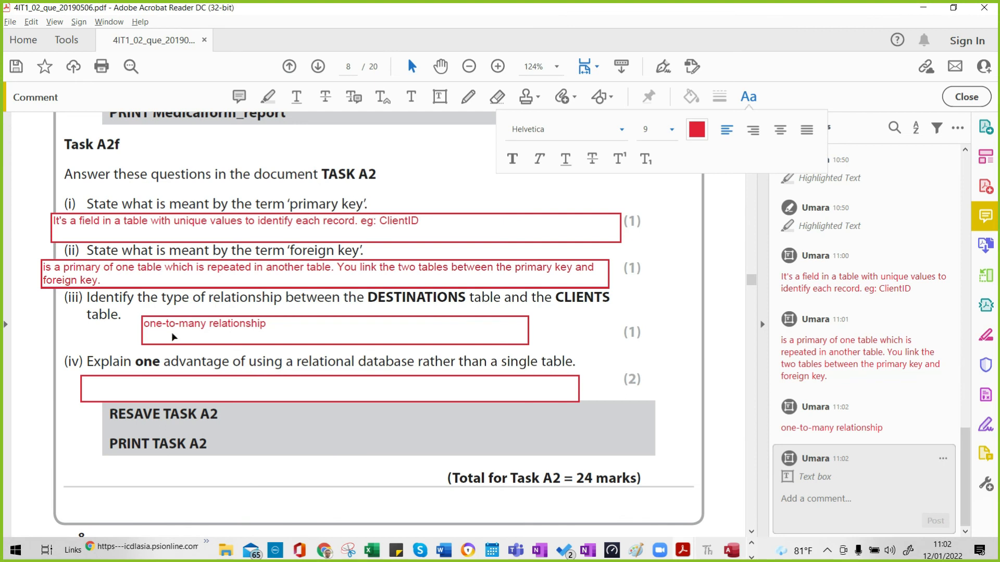
{"action": "left_click", "coordinate": [145, 393]}
{"action": "type", "text": "Single table or flat fi"}
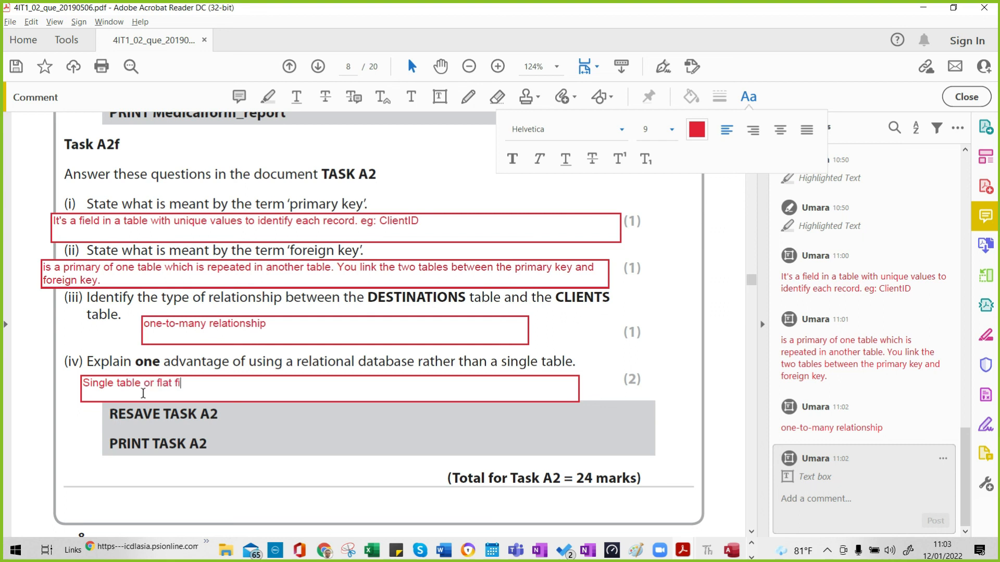
{"action": "type", "text": "le increases a"}
{"action": "key", "text": "BackSpace"}
{"action": "type", "text": "the data "}
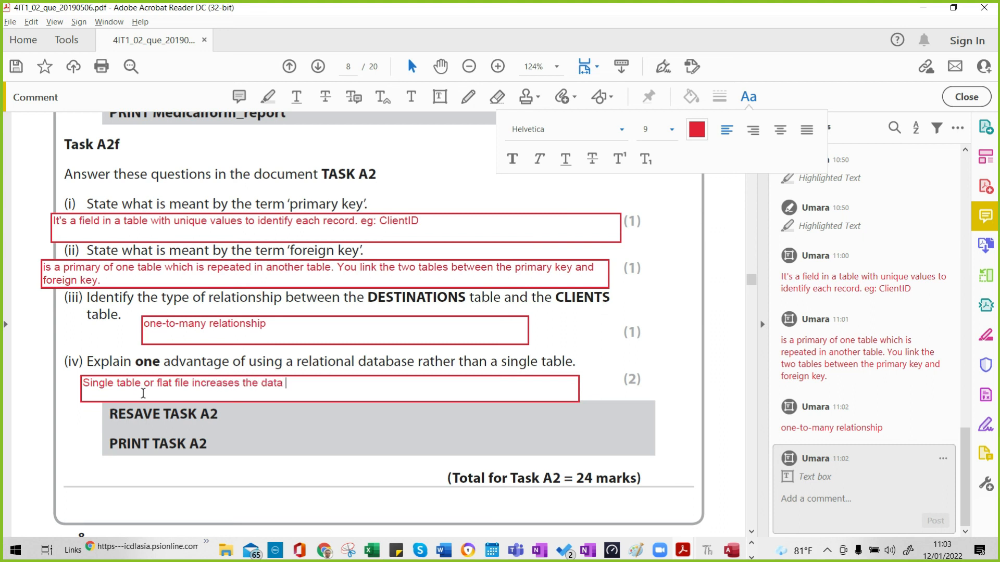
{"action": "type", "text": "duplication but "}
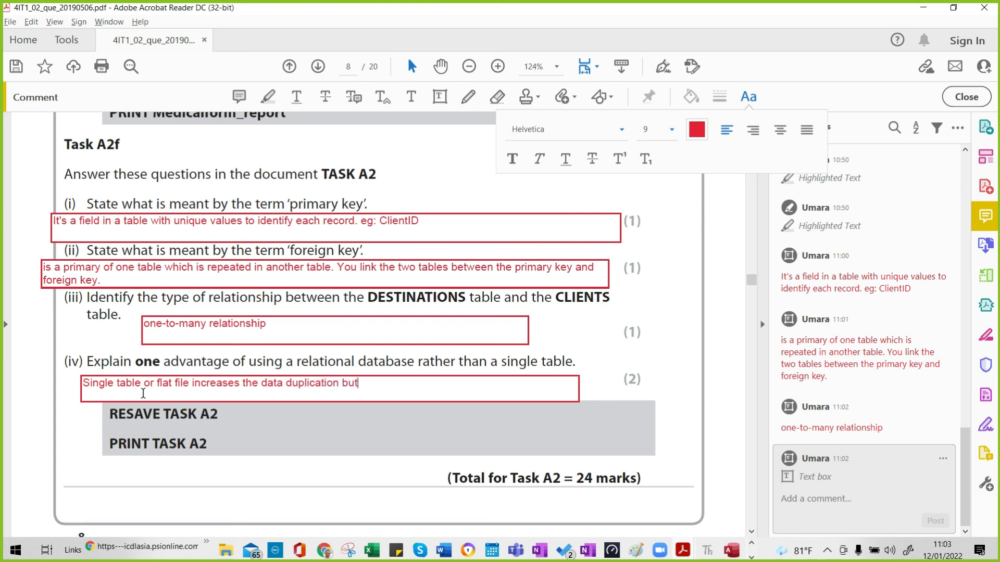
Continue the question (iv) answer with "relational model divides the tables and link them using relationships".
{"action": "type", "text": "relational model "}
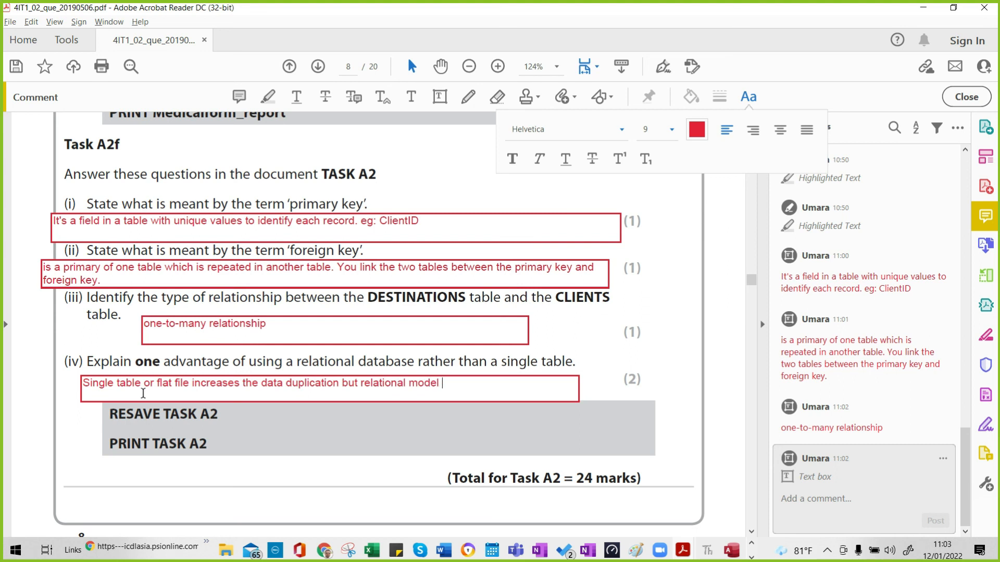
{"action": "type", "text": "divided"}
{"action": "key", "text": "BackSpace"}
{"action": "key", "text": "BackSpace"}
{"action": "type", "text": "s the tables and link them "}
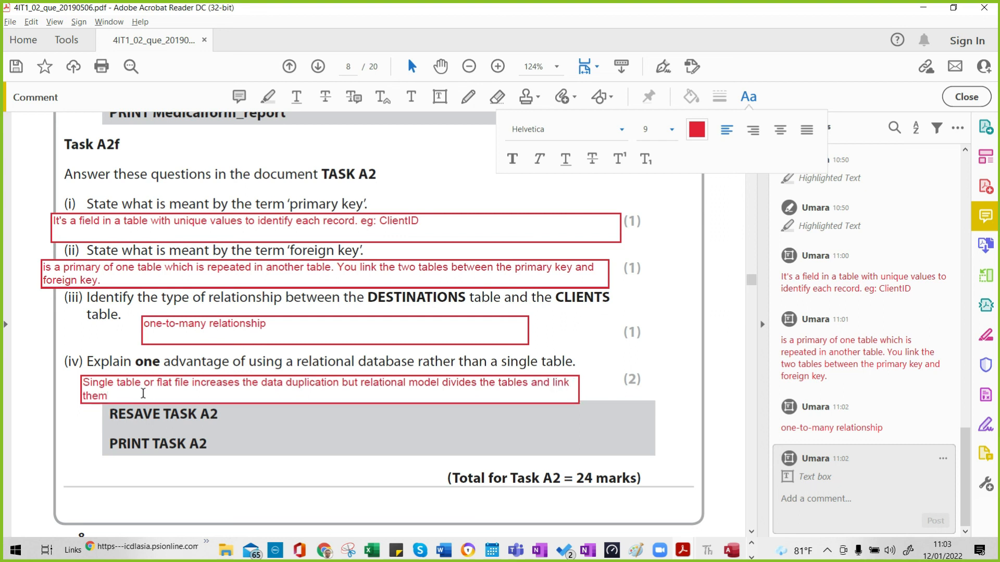
{"action": "type", "text": "using relationships"}
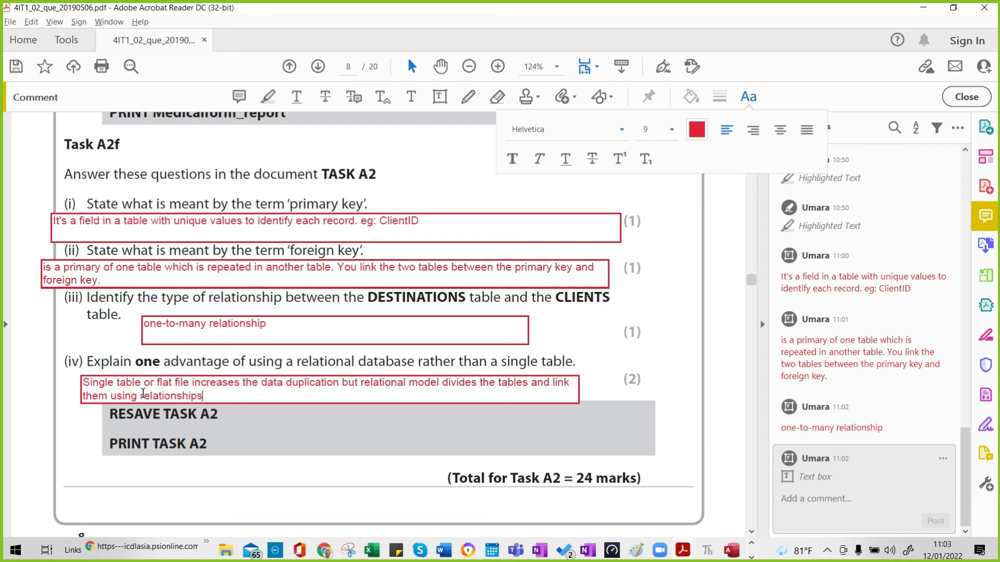
End the relationships sentence in answer (iv) with a full stop and add "This reduces the data duplication.".
{"action": "type", "text": ". this"}
{"action": "key", "text": "BackSpace"}
{"action": "key", "text": "BackSpace"}
{"action": "key", "text": "BackSpace"}
{"action": "key", "text": "BackSpace"}
{"action": "type", "text": "Thi"}
{"action": "key", "text": "BackSpace"}
{"action": "type", "text": "s reed"}
{"action": "key", "text": "BackSpace"}
{"action": "key", "text": "BackSpace"}
{"action": "type", "text": "duced th"}
{"action": "key", "text": "BackSpace"}
{"action": "key", "text": "BackSpace"}
{"action": "key", "text": "BackSpace"}
{"action": "type", "text": "he dat"}
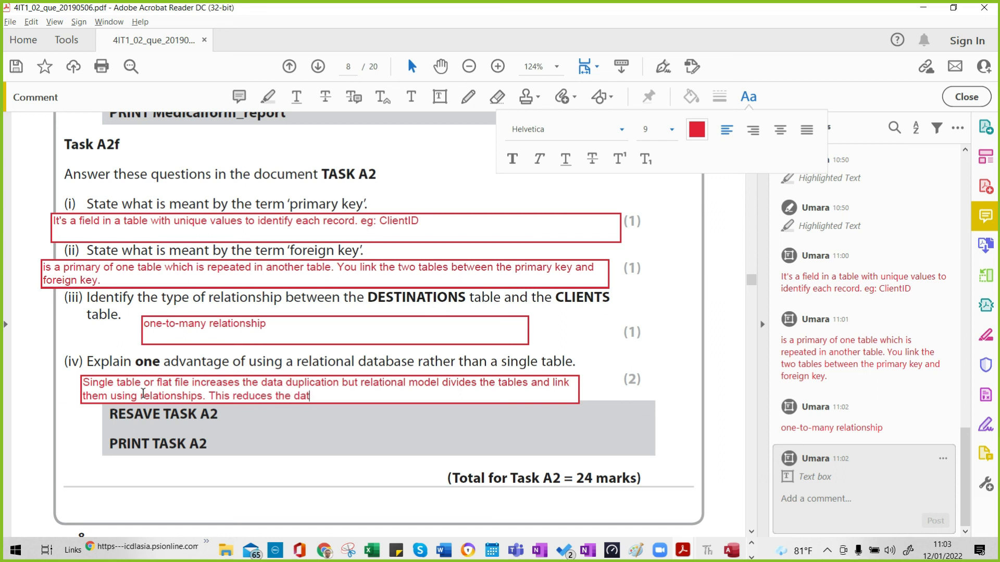
{"action": "type", "text": "a duplication."}
{"action": "scroll", "coordinate": [203, 180], "scroll_direction": "up", "scroll_amount": 3}
{"action": "scroll", "coordinate": [202, 180], "scroll_direction": "down", "scroll_amount": 2}
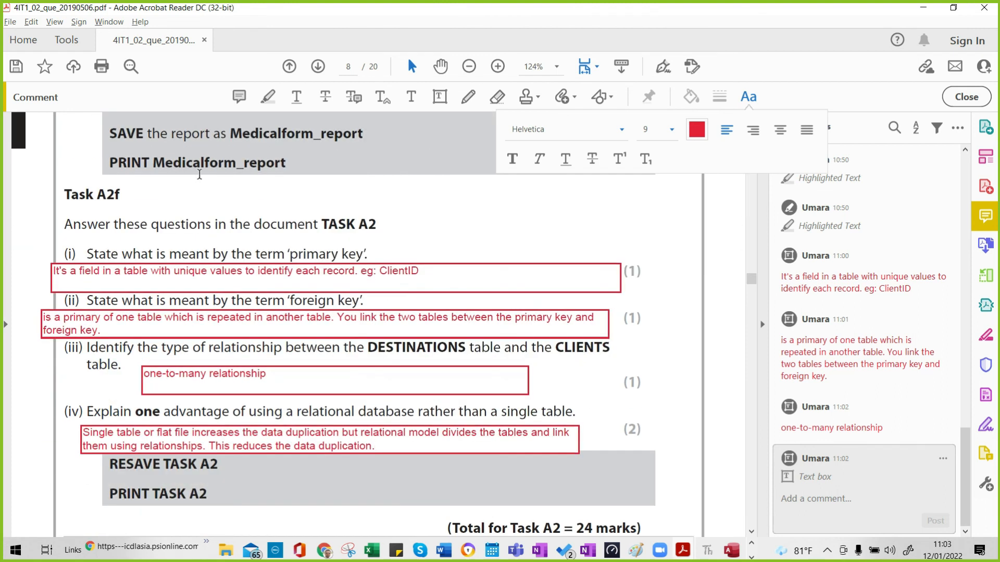